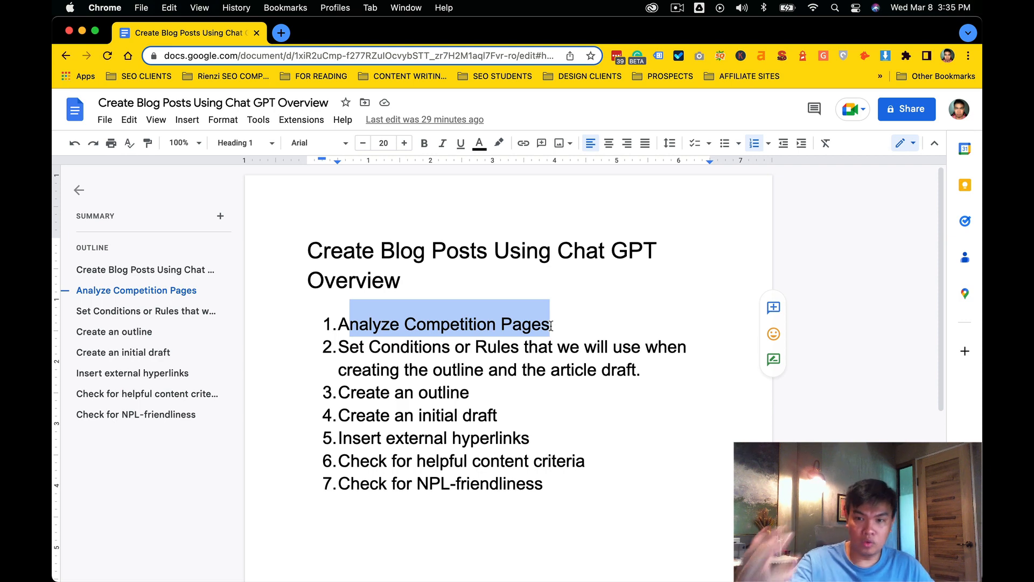
Review the numbered steps of the blog post creation overview, from creating an outline through checking for NPL-friendliness.
{"action": "left_click", "coordinate": [580, 368]}
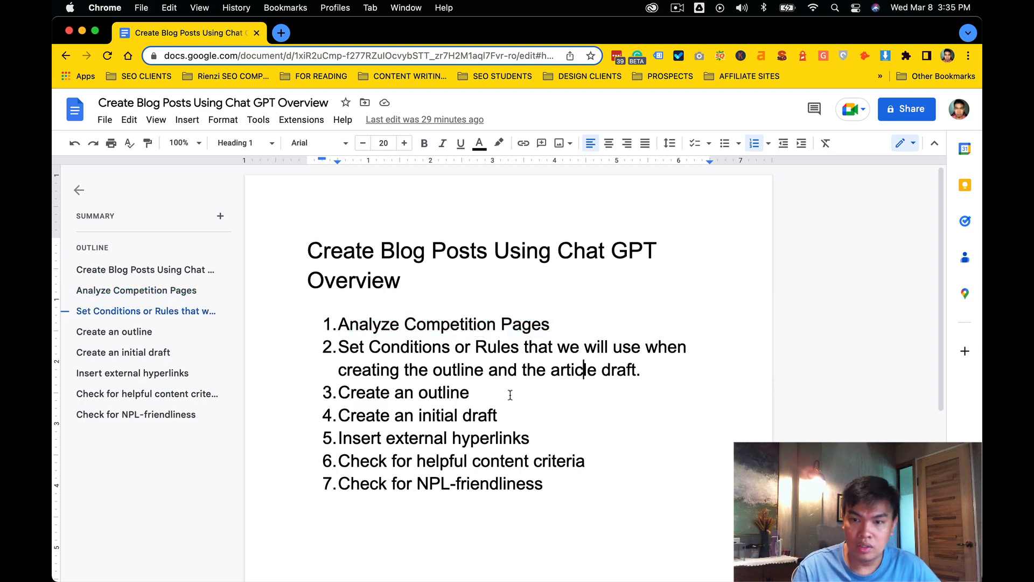
{"action": "left_click_drag", "start_coordinate": [469, 393], "coordinate": [395, 392]}
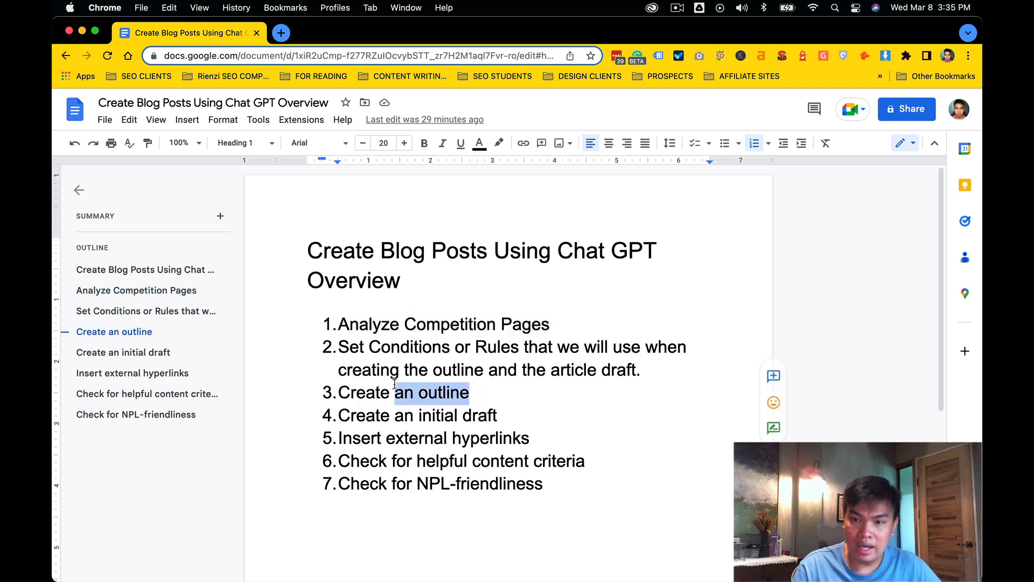
{"action": "left_click", "coordinate": [442, 391]}
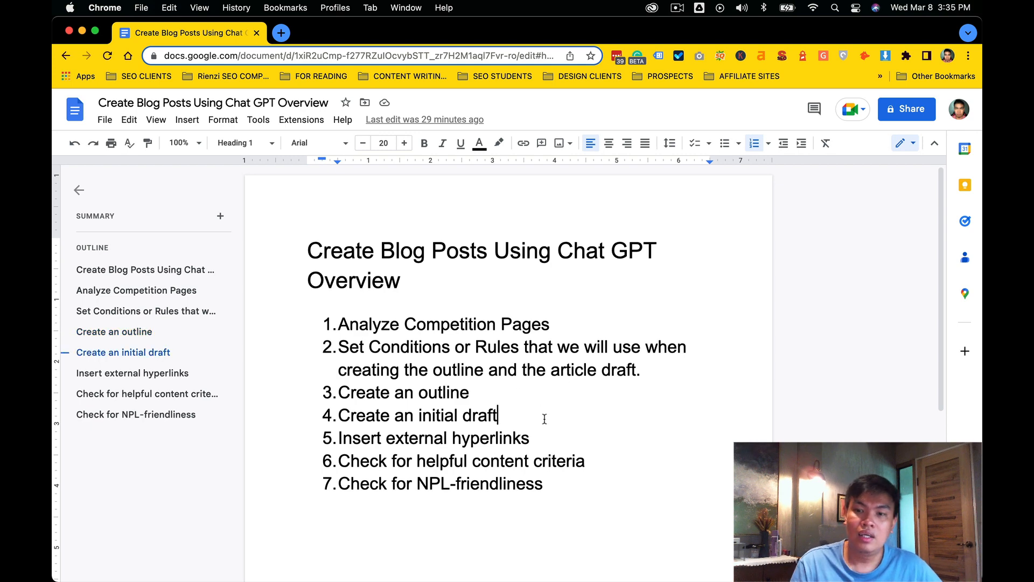
{"action": "left_click_drag", "start_coordinate": [497, 415], "coordinate": [414, 418]}
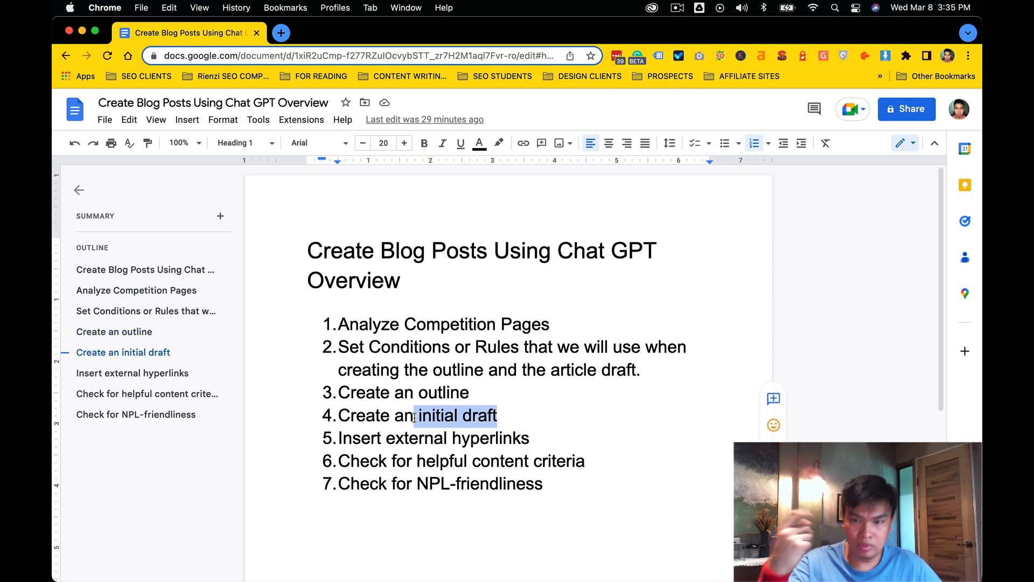
{"action": "left_click", "coordinate": [472, 393]}
{"action": "left_click_drag", "start_coordinate": [530, 438], "coordinate": [389, 441]}
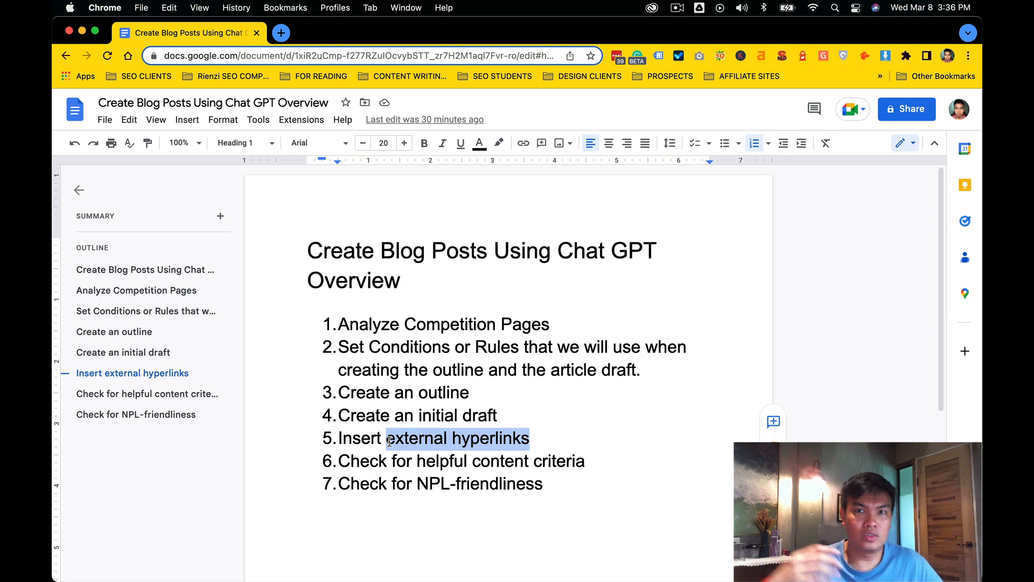
{"action": "scroll", "coordinate": [389, 441], "scroll_direction": "down", "scroll_amount": 2}
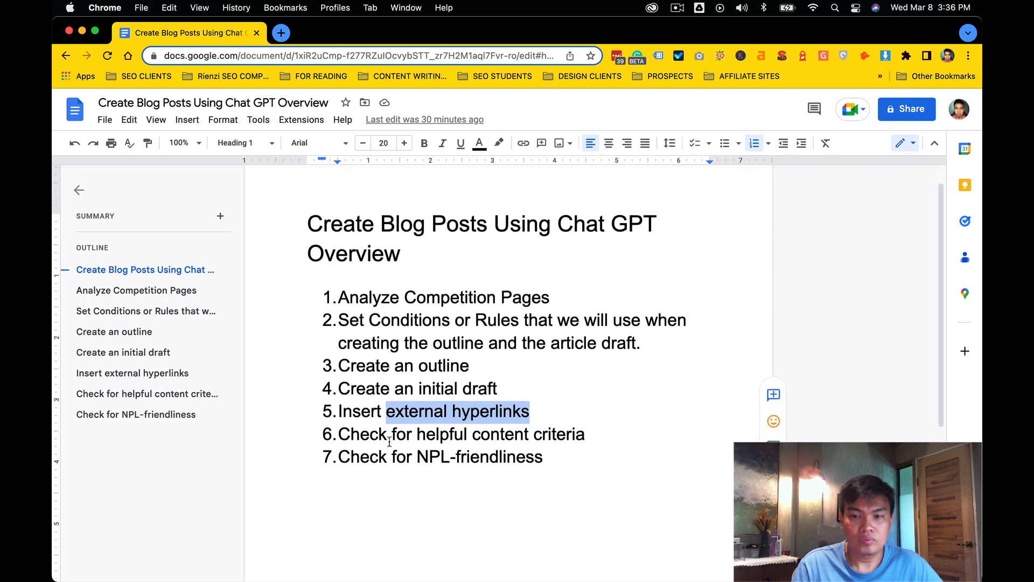
{"action": "left_click", "coordinate": [388, 446]}
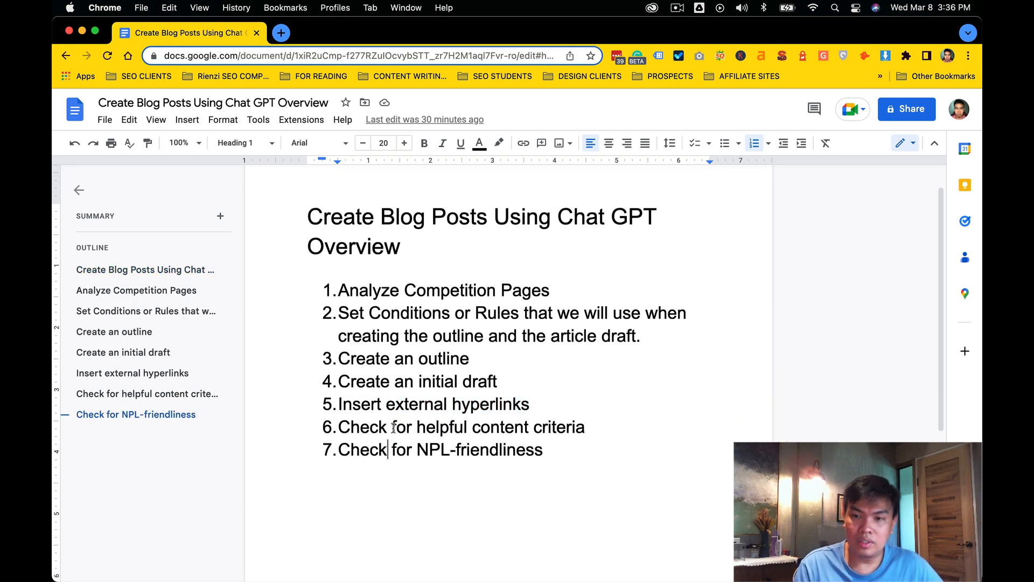
{"action": "left_click", "coordinate": [393, 427]}
{"action": "left_click_drag", "start_coordinate": [393, 427], "coordinate": [615, 427]}
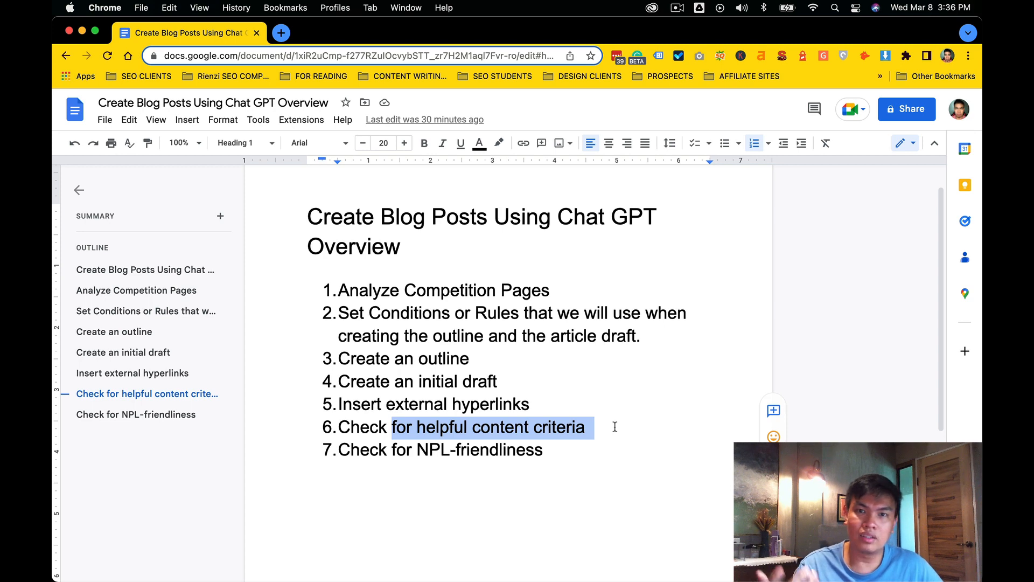
{"action": "left_click_drag", "start_coordinate": [615, 427], "coordinate": [420, 429]}
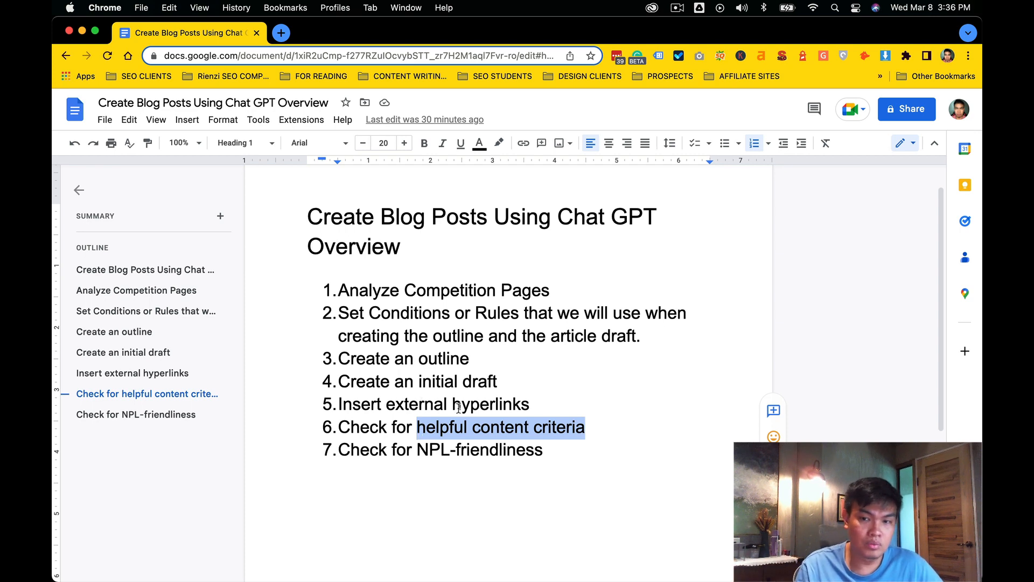
{"action": "left_click", "coordinate": [550, 445]}
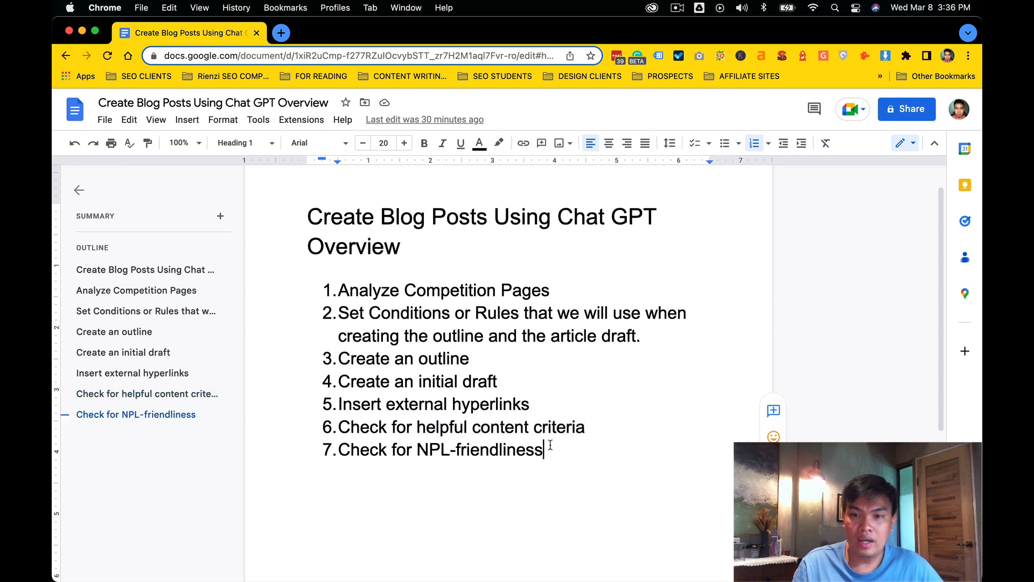
{"action": "left_click_drag", "start_coordinate": [545, 450], "coordinate": [408, 452]}
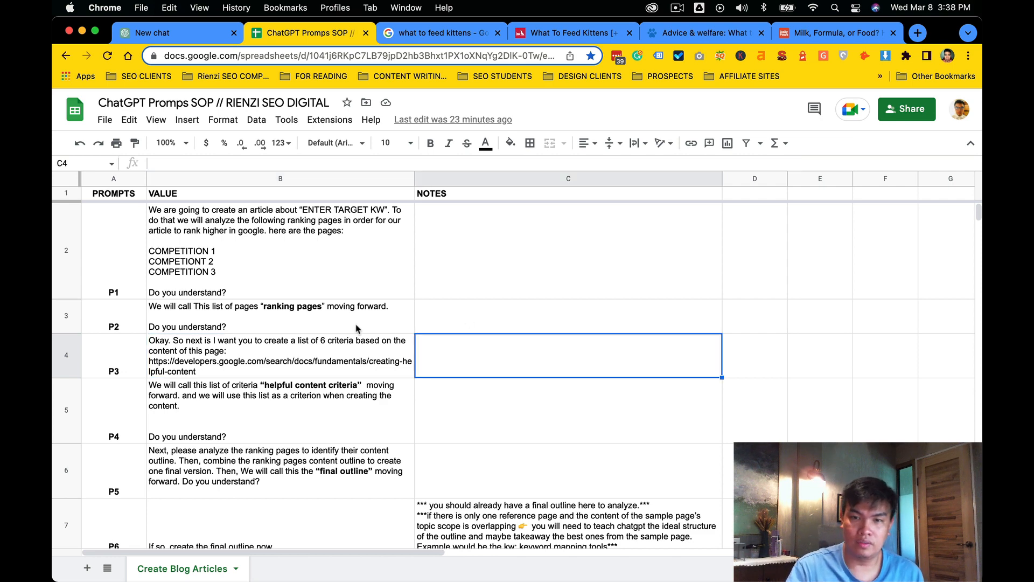
Look through the prompts P1 to P18 and their notes in the Create Blog Articles sheet.
{"action": "left_click", "coordinate": [338, 281]}
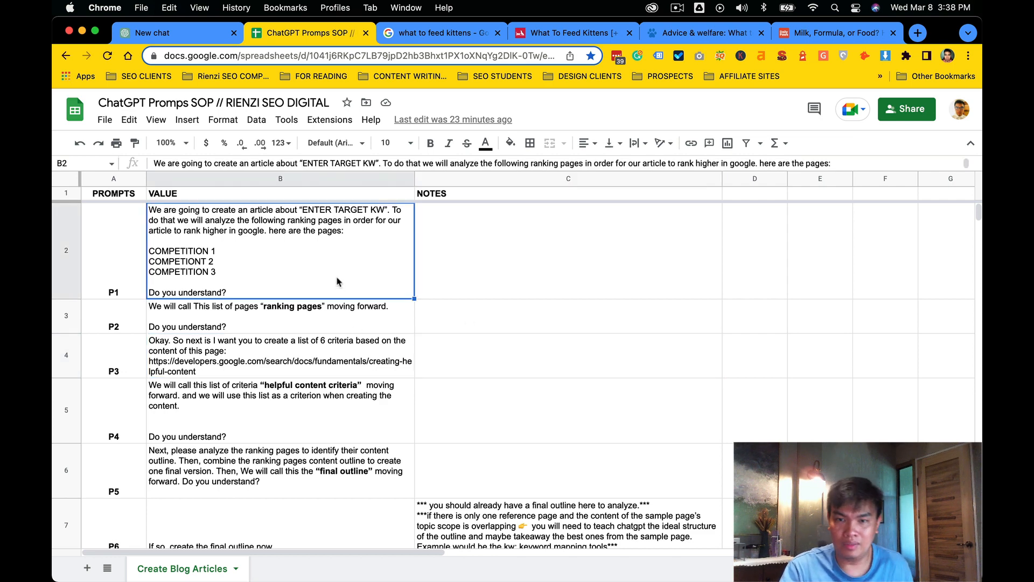
{"action": "left_click", "coordinate": [312, 178]}
{"action": "scroll", "coordinate": [331, 287], "scroll_direction": "down", "scroll_amount": 10}
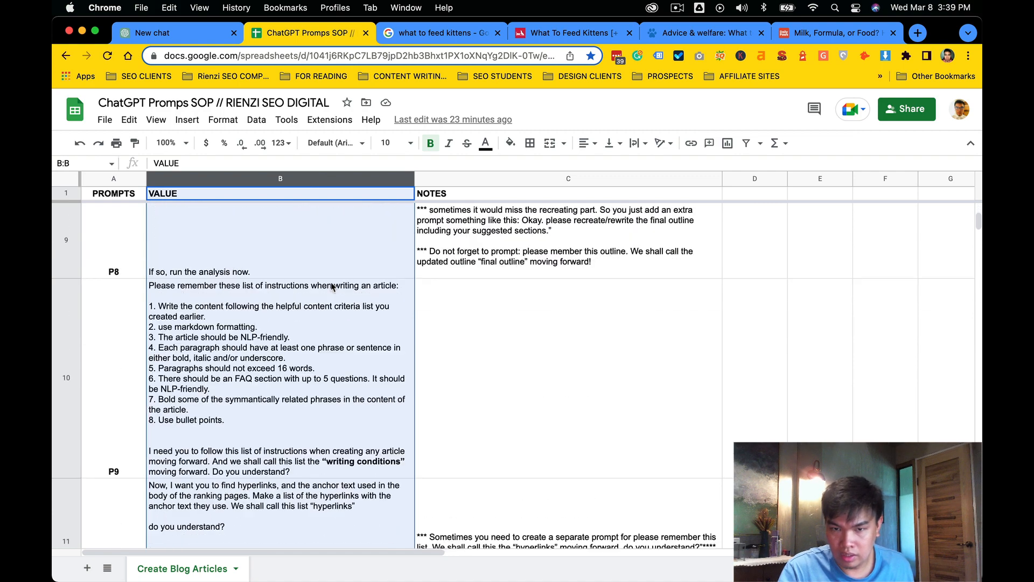
{"action": "scroll", "coordinate": [331, 286], "scroll_direction": "down", "scroll_amount": 10}
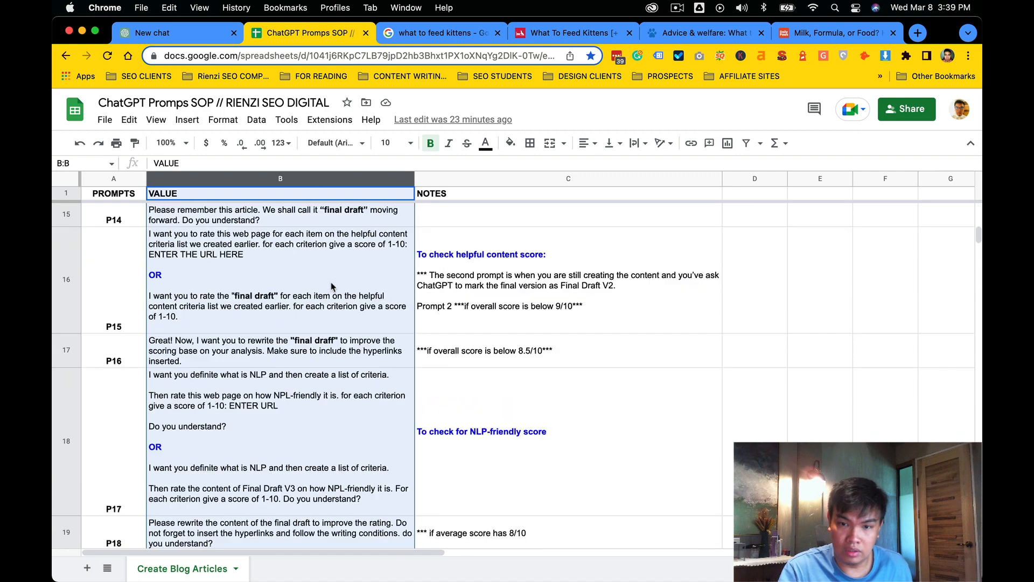
{"action": "left_click", "coordinate": [329, 305]}
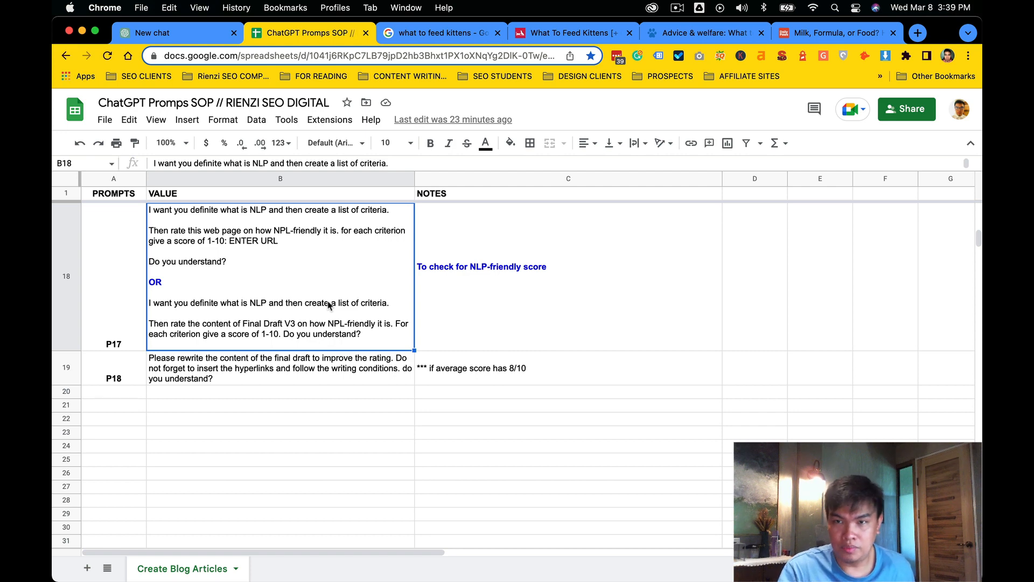
{"action": "left_click", "coordinate": [450, 348]}
{"action": "left_click", "coordinate": [319, 319]}
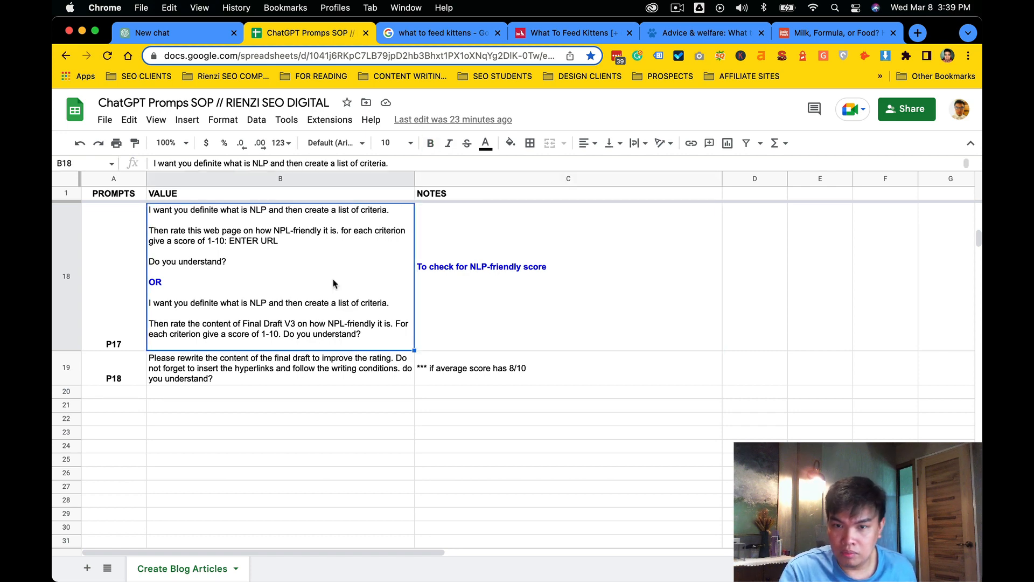
{"action": "scroll", "coordinate": [333, 284], "scroll_direction": "up", "scroll_amount": 15}
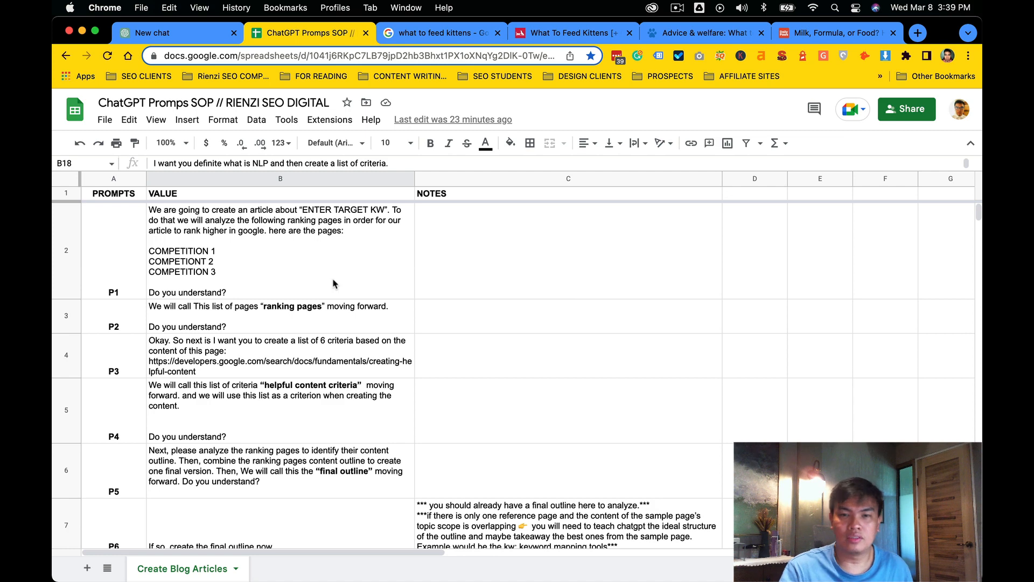
{"action": "left_click", "coordinate": [333, 283]}
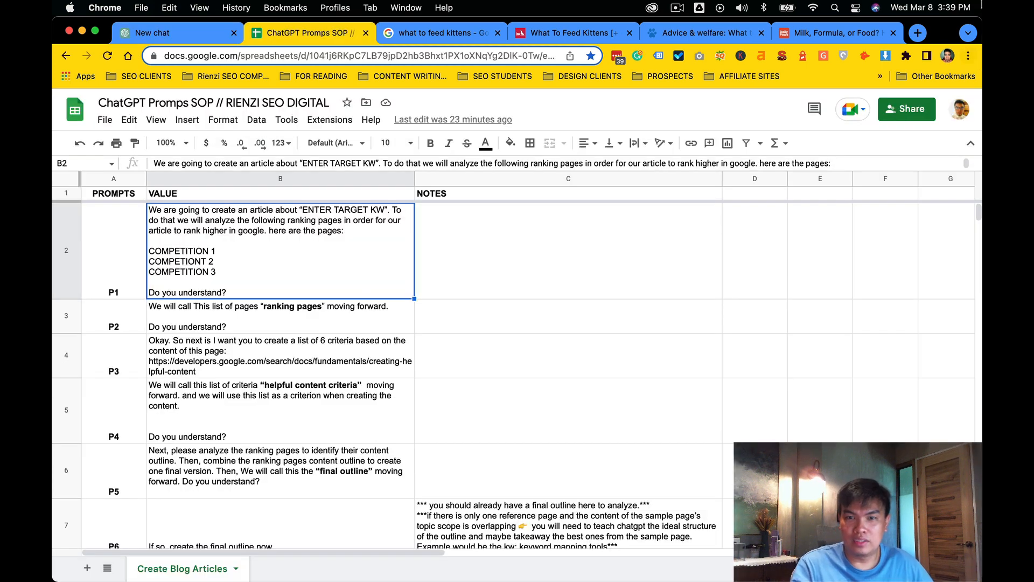
Examine the Google results for the target keyword "what to feed kittens" to identify the competing ranking pages.
{"action": "key", "text": "ctrl+shift+Tab"}
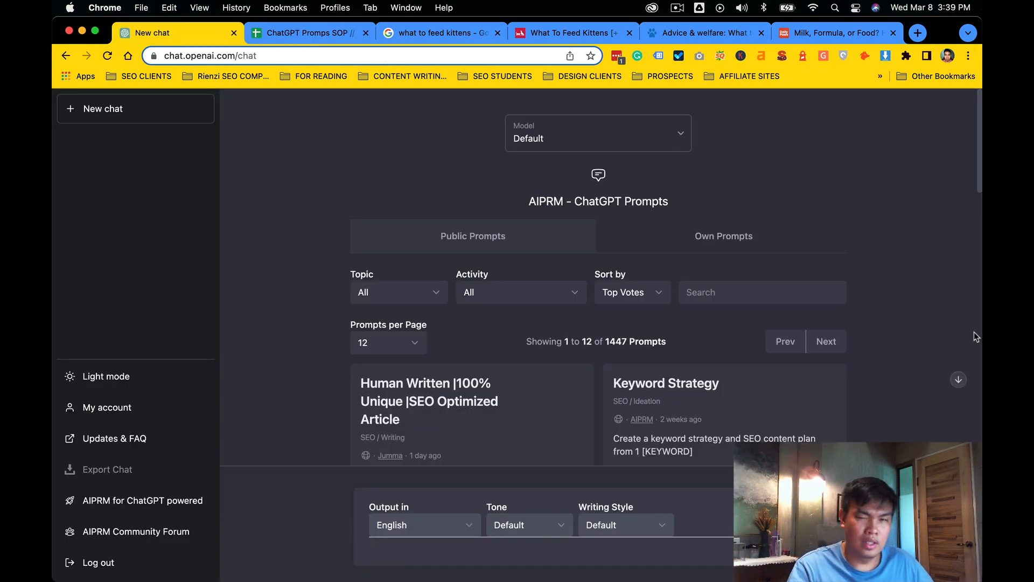
{"action": "key", "text": "ctrl+Tab"}
{"action": "key", "text": "ctrl+Tab"}
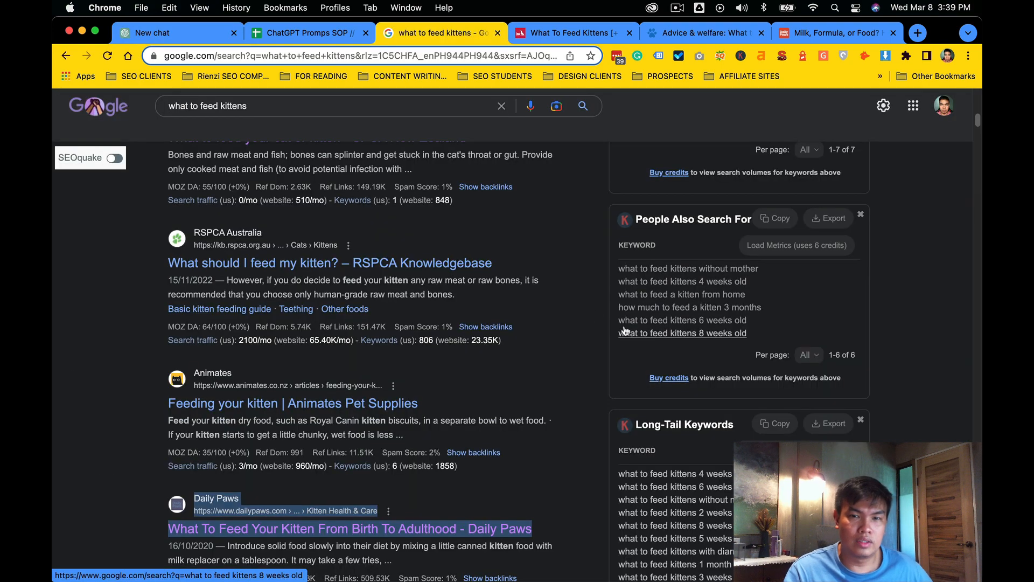
{"action": "scroll", "coordinate": [363, 272], "scroll_direction": "up", "scroll_amount": 10}
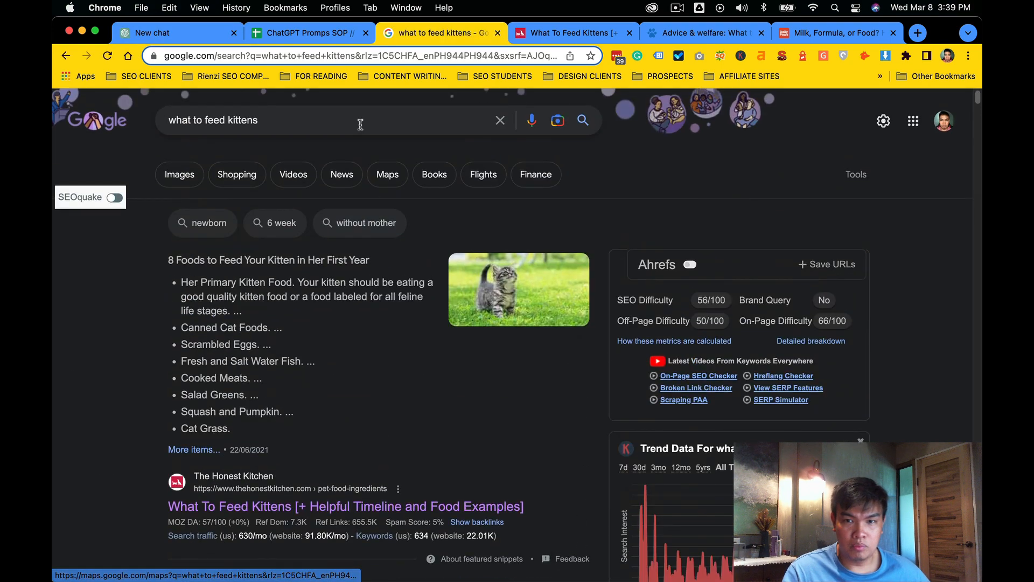
{"action": "left_click", "coordinate": [360, 125]}
{"action": "left_click", "coordinate": [360, 124]}
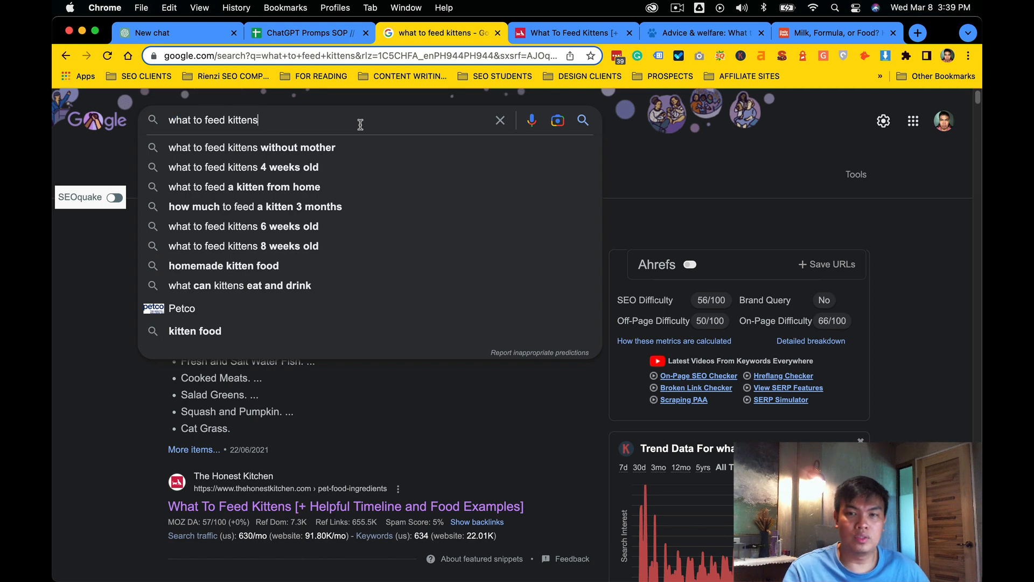
{"action": "key", "text": "super+a"}
{"action": "left_click", "coordinate": [162, 386]}
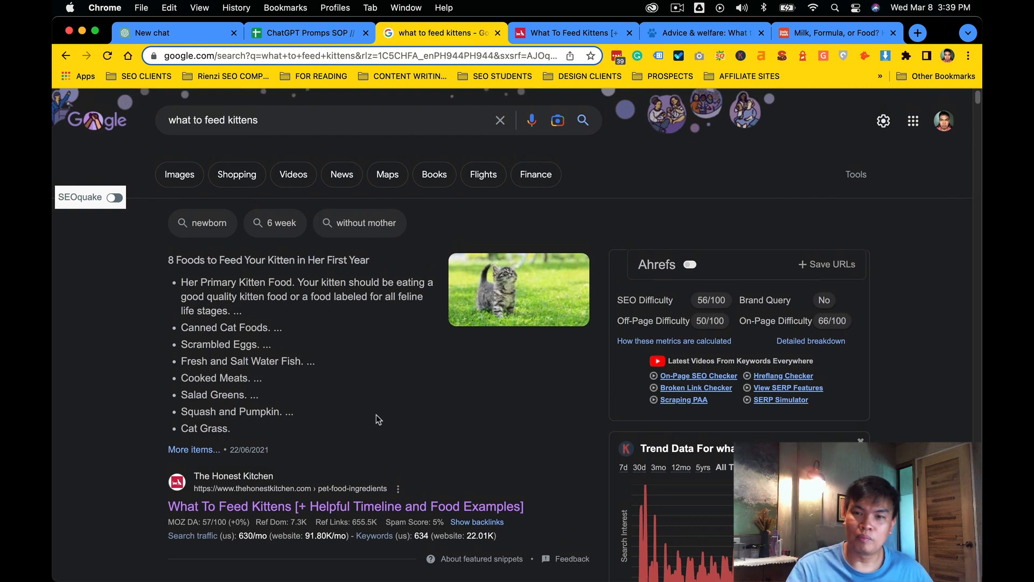
{"action": "scroll", "coordinate": [376, 415], "scroll_direction": "down", "scroll_amount": 1}
{"action": "scroll", "coordinate": [376, 415], "scroll_direction": "down", "scroll_amount": 10}
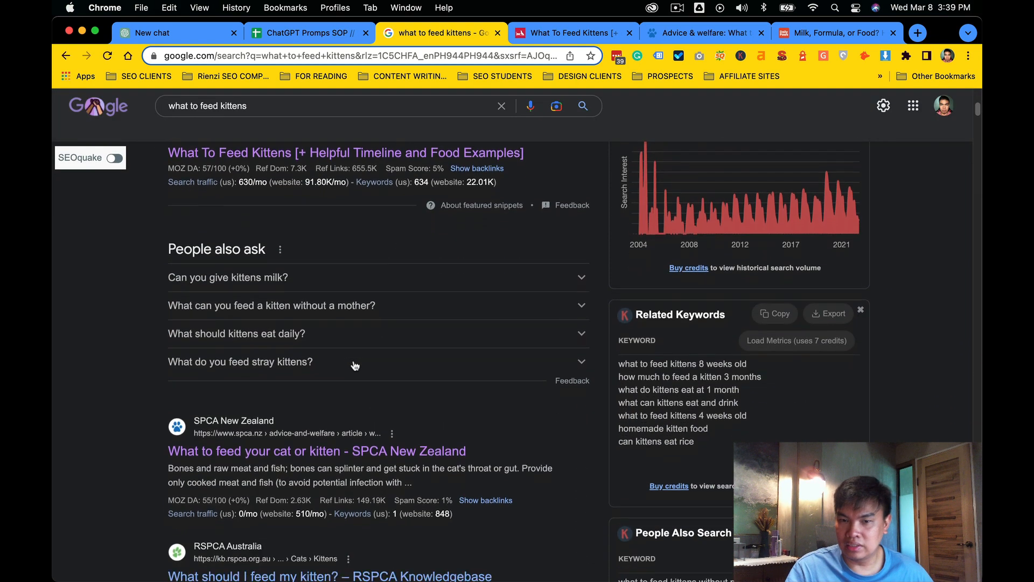
{"action": "scroll", "coordinate": [353, 366], "scroll_direction": "down", "scroll_amount": 8}
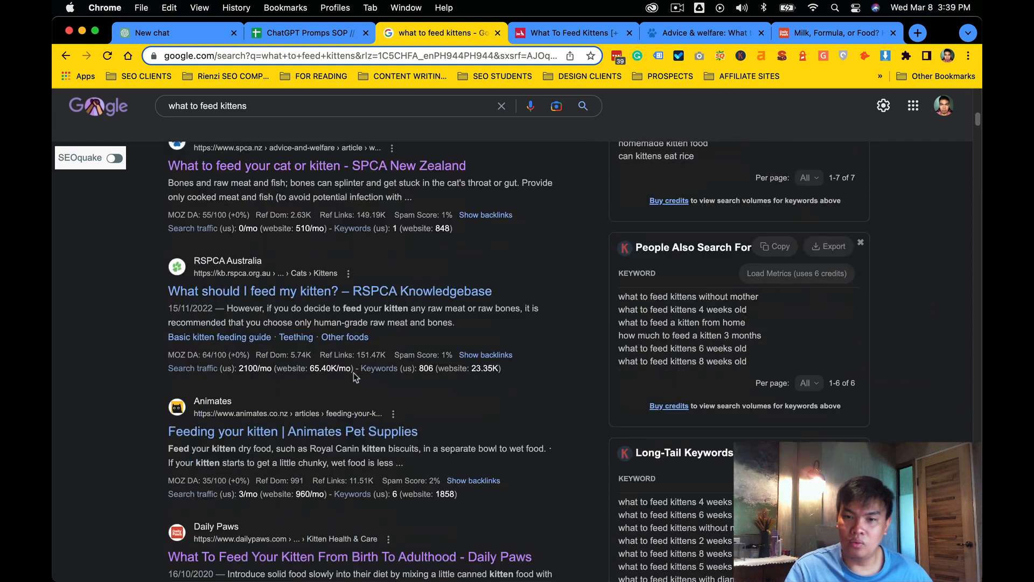
{"action": "mouse_move", "coordinate": [359, 382]}
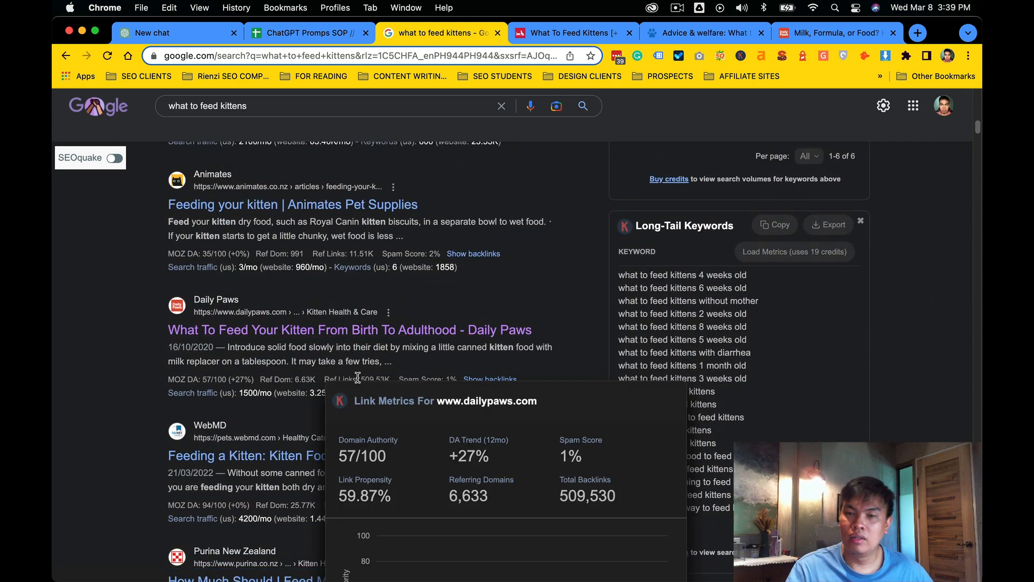
Look through the opened competitor articles and select the web address of The Honest Kitchen's kitten food article.
{"action": "key", "text": "ctrl+Tab"}
{"action": "key", "text": "ctrl+Tab"}
{"action": "key", "text": "ctrl+Tab"}
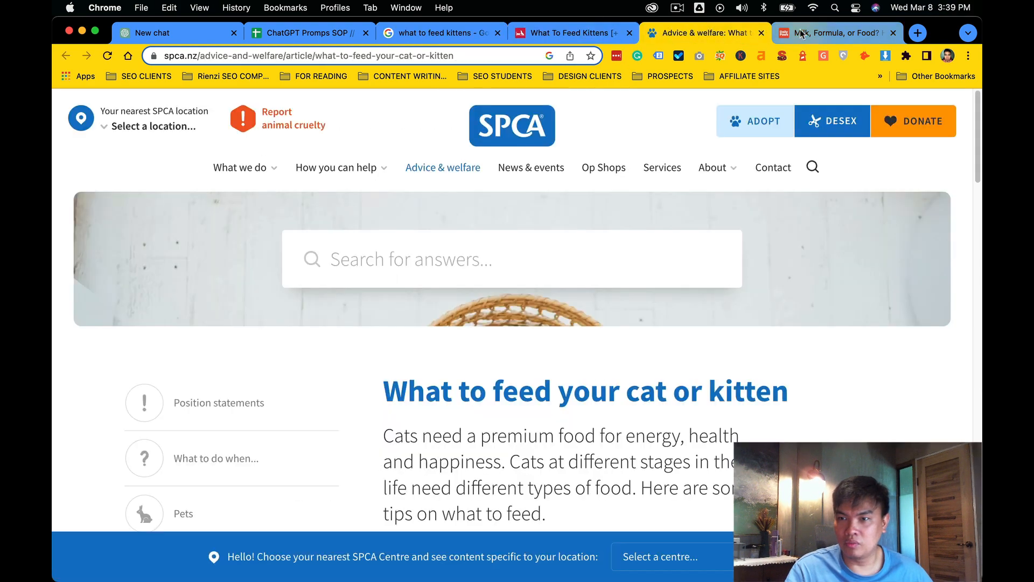
{"action": "key", "text": "ctrl+shift+Tab"}
{"action": "key", "text": "ctrl+shift+Tab"}
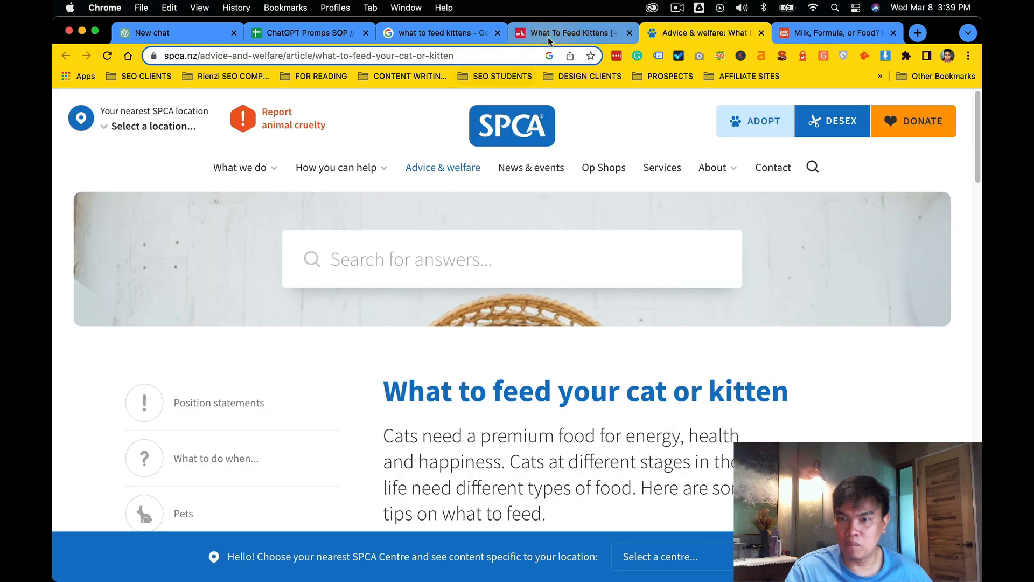
{"action": "left_click", "coordinate": [447, 56]}
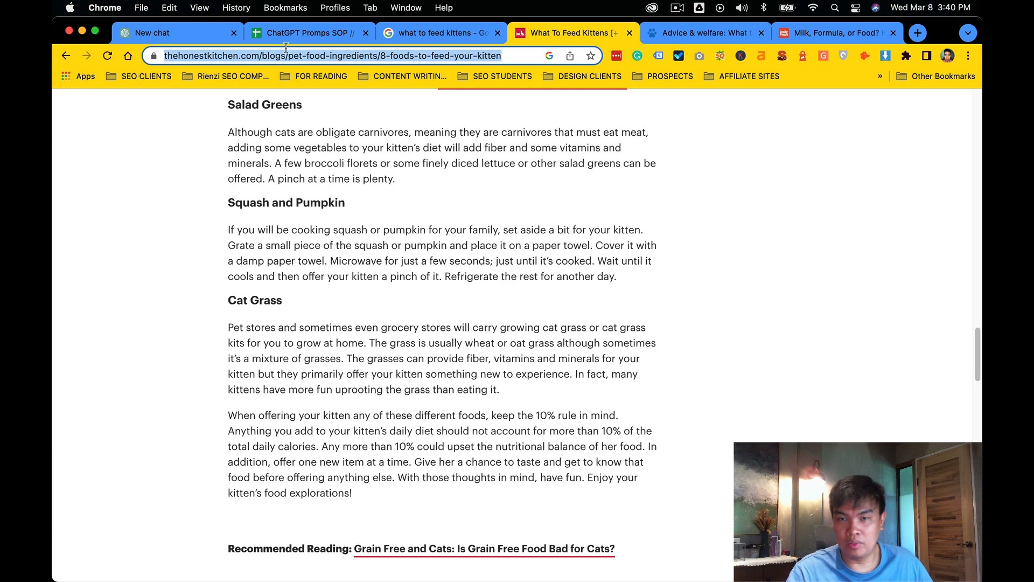
Copy the P1 prompt about analyzing ranking pages from cell B2 of the prompts spreadsheet.
{"action": "left_click", "coordinate": [302, 35]}
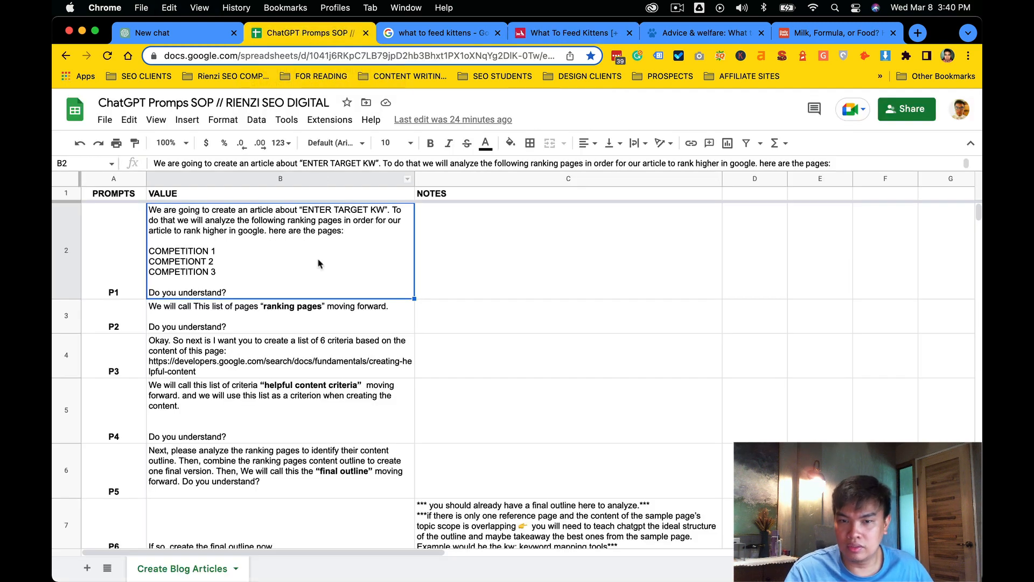
{"action": "left_click", "coordinate": [480, 314]}
{"action": "left_click", "coordinate": [132, 269]}
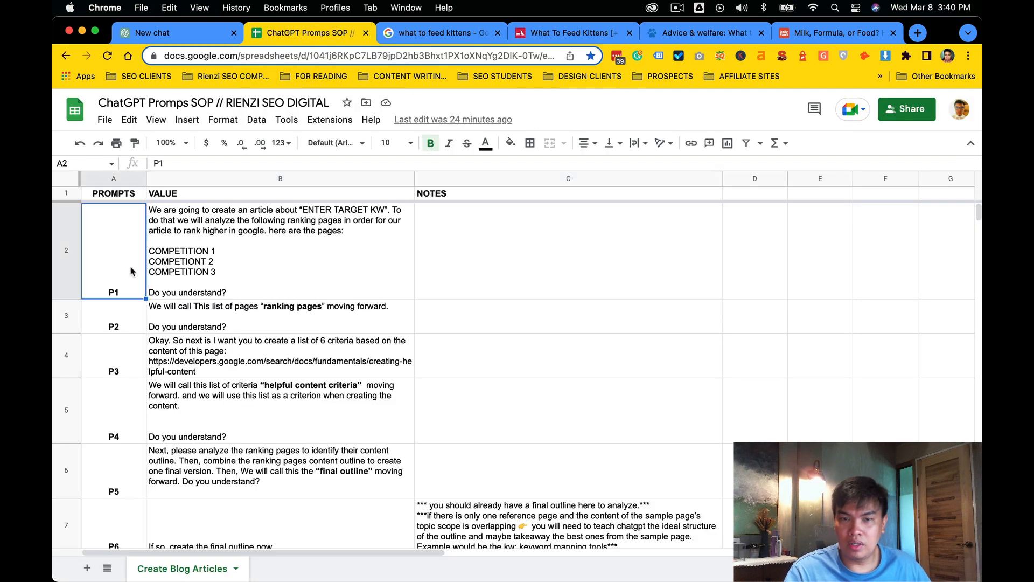
{"action": "left_click", "coordinate": [241, 286]}
{"action": "key", "text": "super+c"}
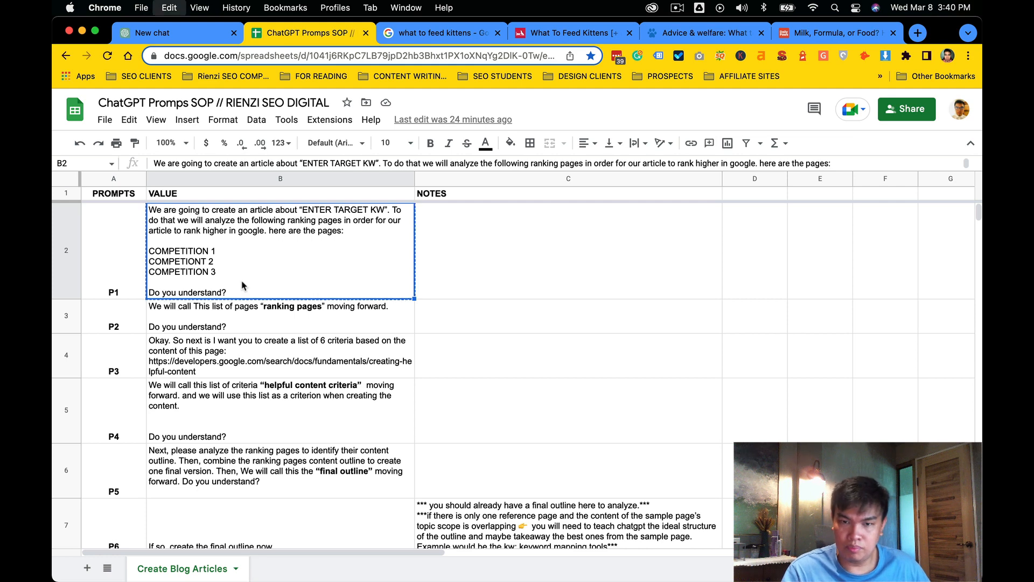
Paste the P1 prompt into a new ChatGPT conversation's message and remove its surrounding quotation marks.
{"action": "key", "text": "ctrl+shift+Tab"}
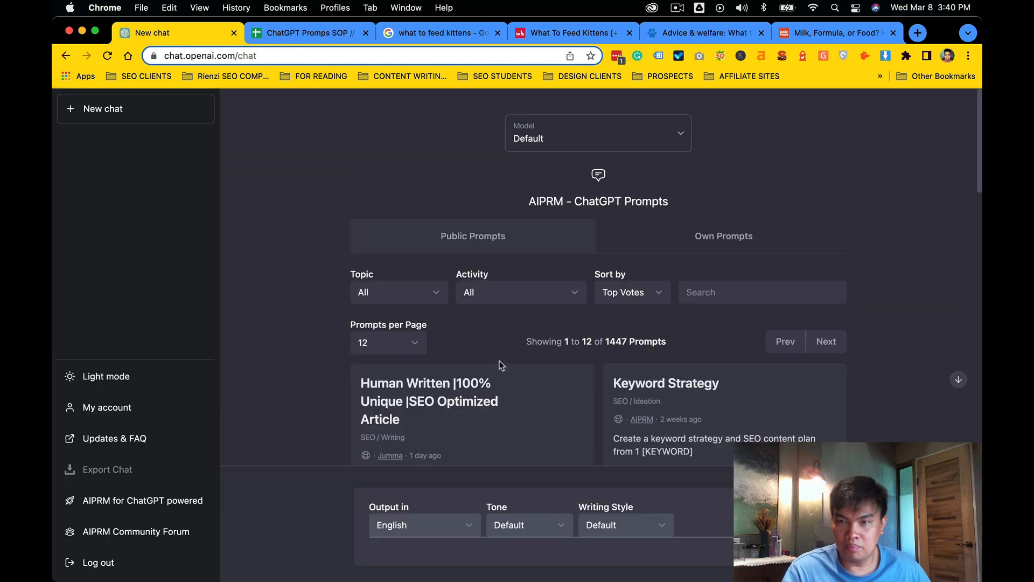
{"action": "left_click", "coordinate": [507, 546]}
{"action": "key", "text": "super+v"}
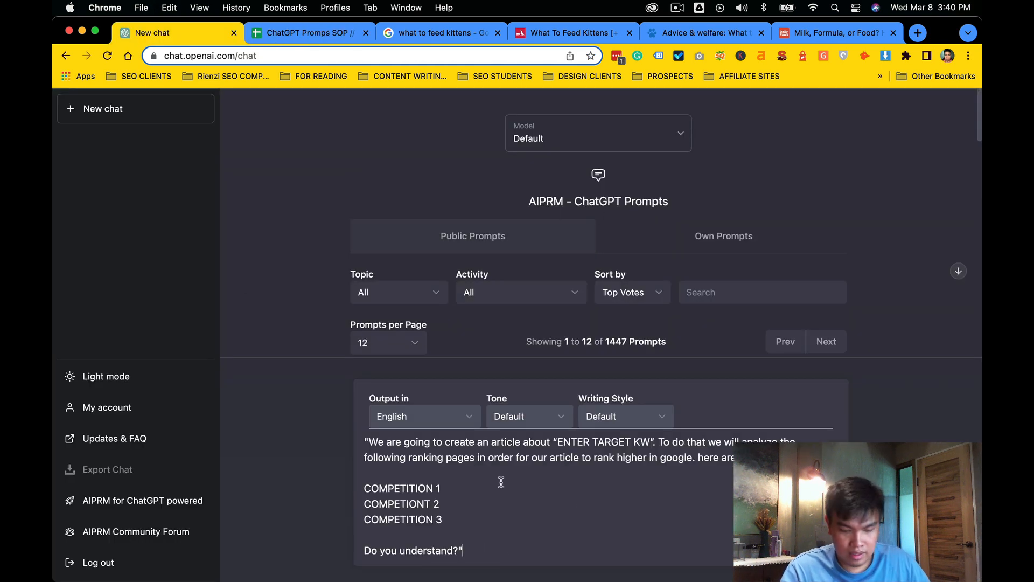
{"action": "key", "text": "BackSpace"}
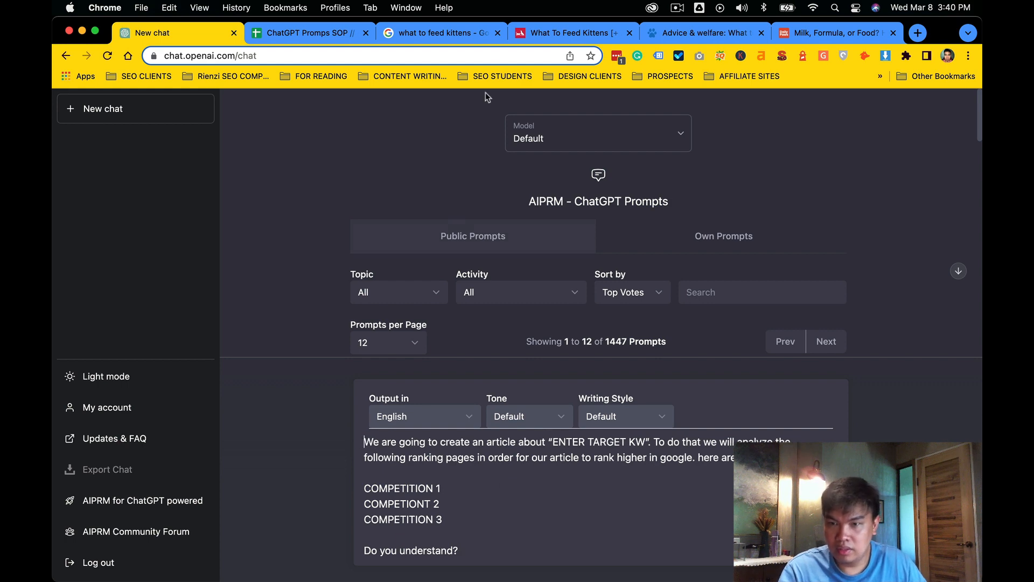
Replace the three COMPETITION placeholder lines in the ChatGPT message with the web address of The Honest Kitchen's kitten food article.
{"action": "left_click", "coordinate": [536, 37]}
{"action": "left_click", "coordinate": [531, 53]}
{"action": "key", "text": "super+c"}
{"action": "key", "text": "super+1"}
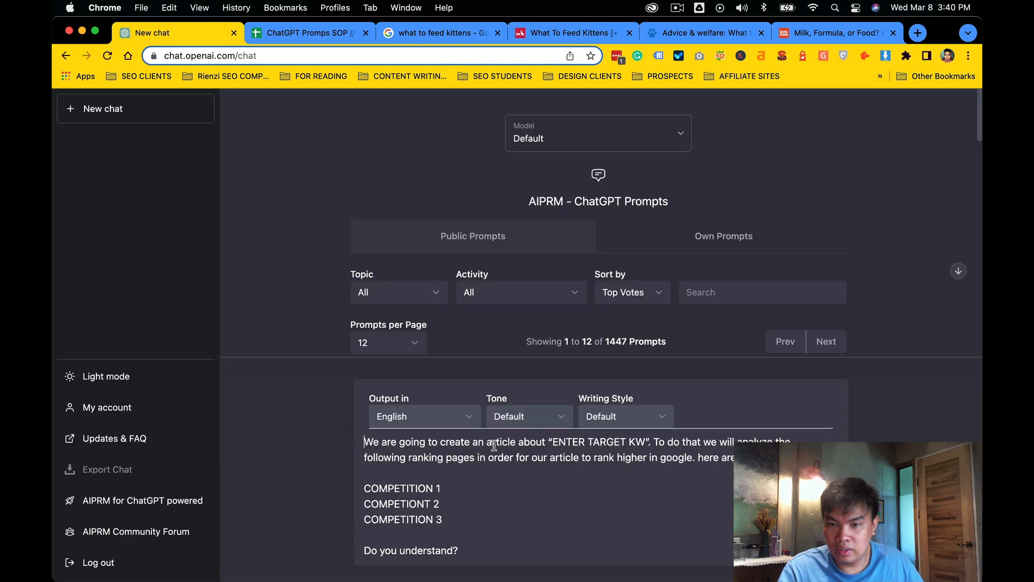
{"action": "left_click_drag", "start_coordinate": [462, 512], "coordinate": [366, 493]}
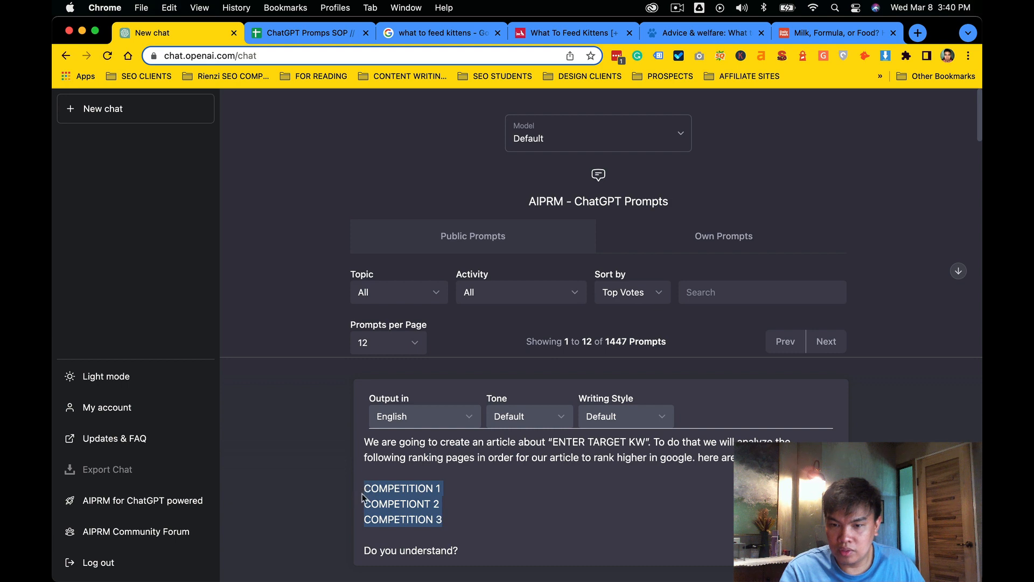
{"action": "key", "text": "super+v"}
Copy the web address of the SPCA article on feeding cats or kittens and add it to the ChatGPT message's competitor list.
{"action": "left_click", "coordinate": [650, 38]}
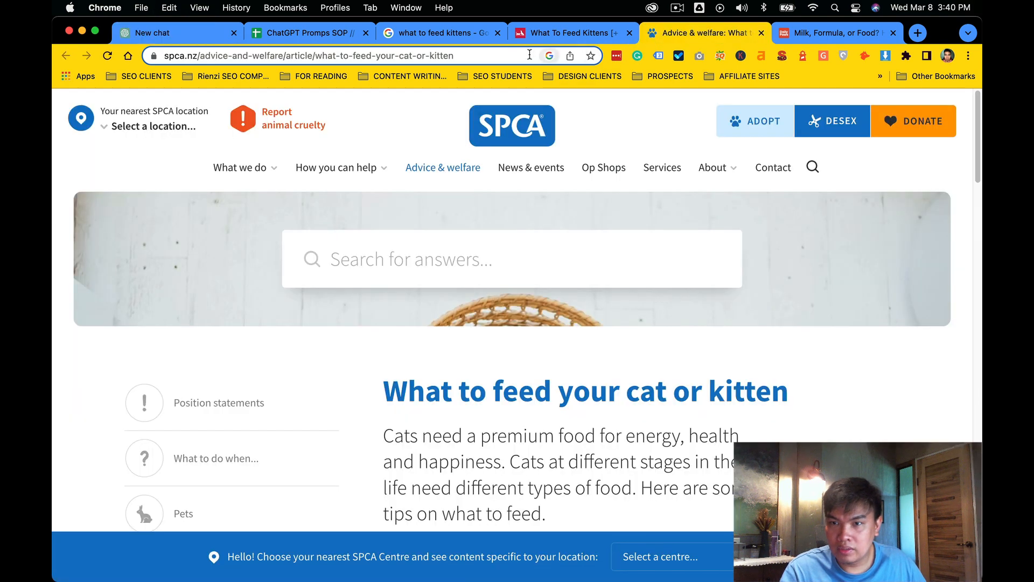
{"action": "left_click", "coordinate": [548, 55]}
{"action": "key", "text": "super+c"}
{"action": "key", "text": "super+1"}
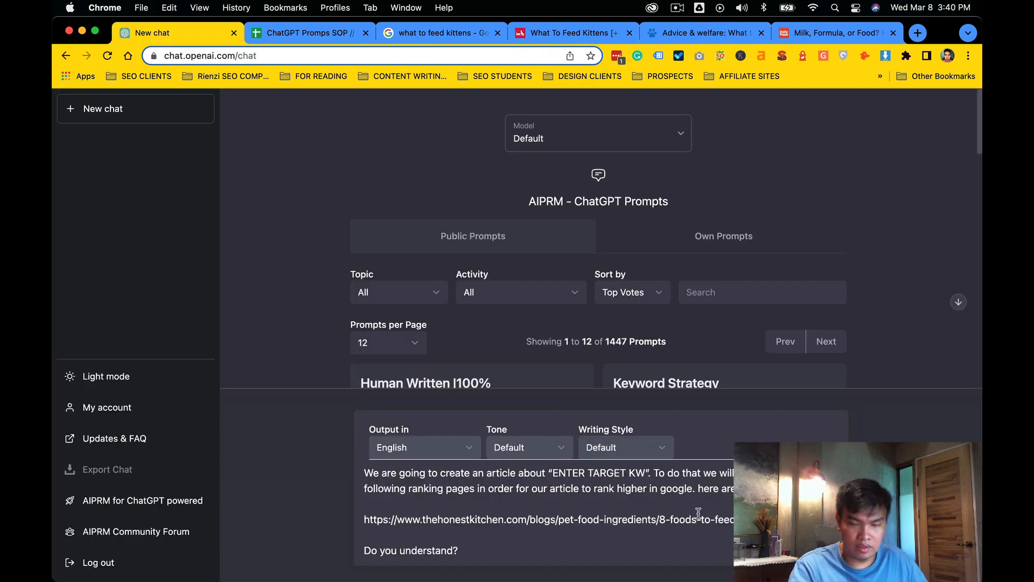
{"action": "key", "text": "super+v"}
Copy the web address of the Daily Paws kitten feeding article and add it as the third competitor page in the ChatGPT message.
{"action": "key", "text": "super+2"}
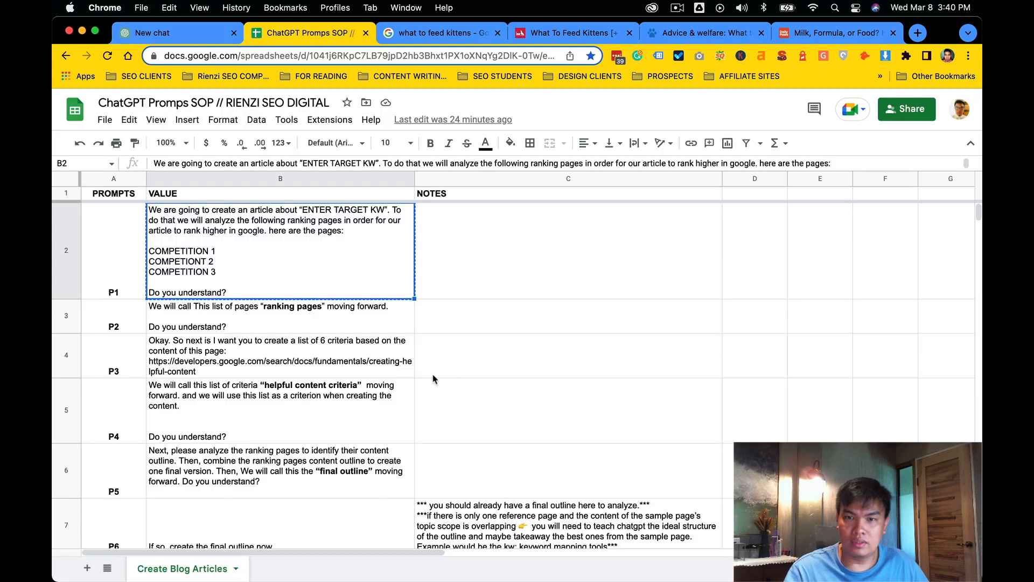
{"action": "key", "text": "super+6"}
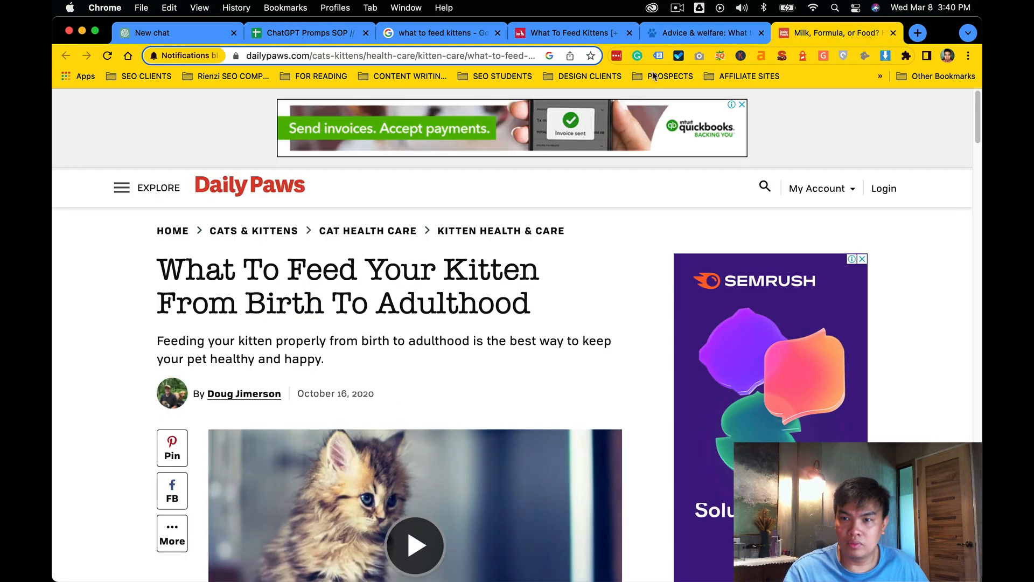
{"action": "left_click", "coordinate": [505, 54]}
{"action": "key", "text": "super+c"}
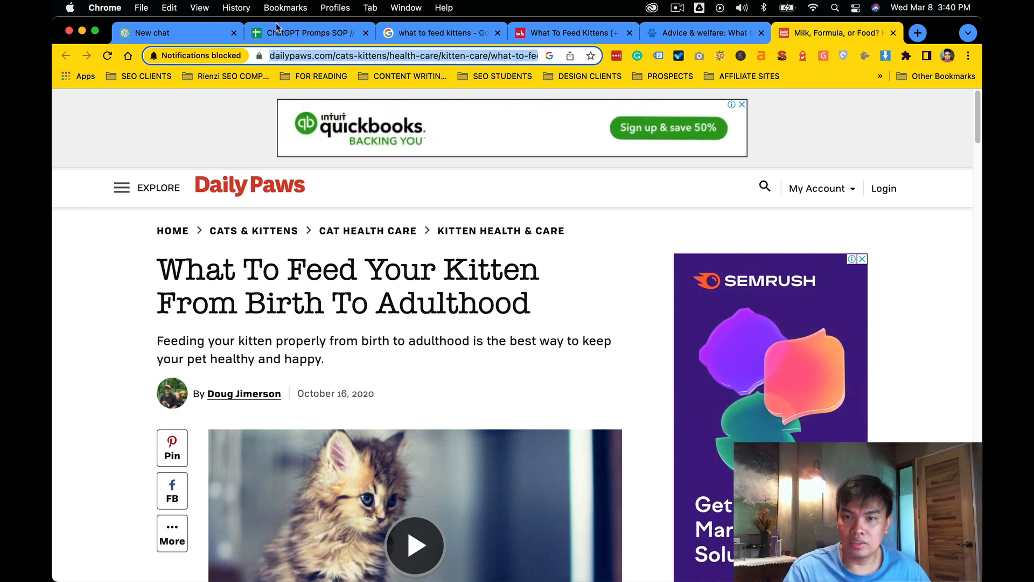
{"action": "left_click", "coordinate": [278, 31]}
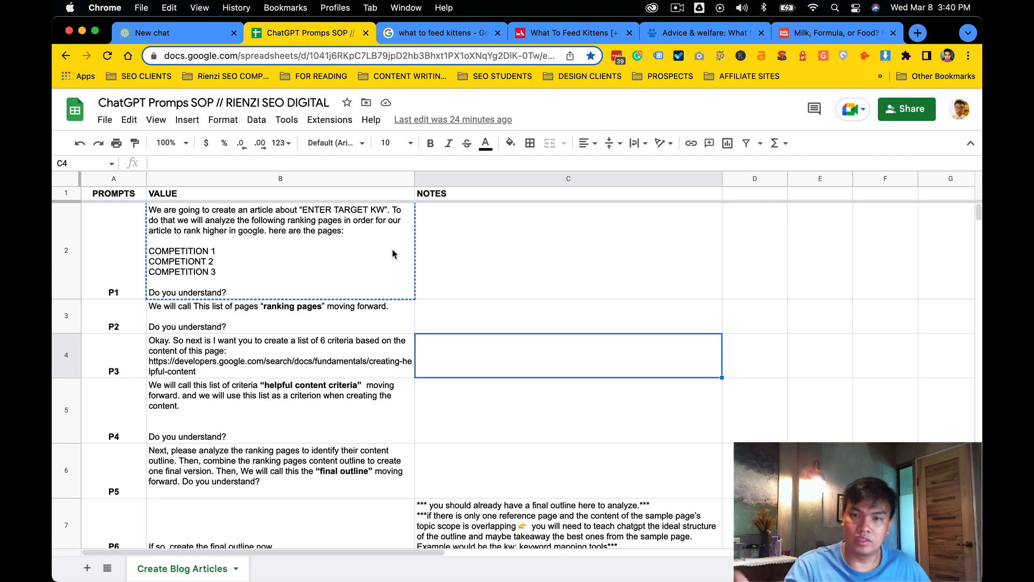
{"action": "key", "text": "ctrl+shift+Tab"}
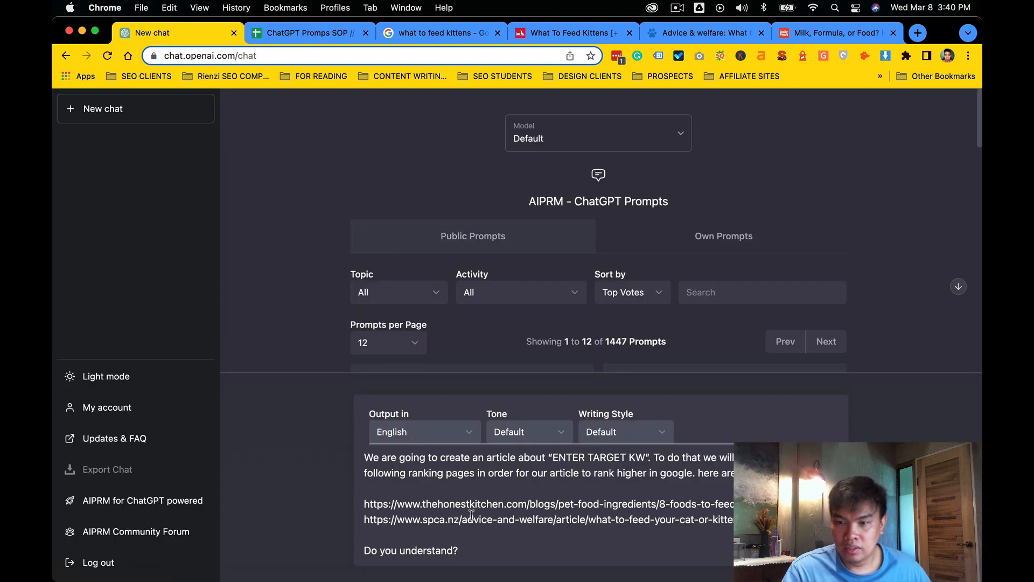
{"action": "key", "text": "super+v"}
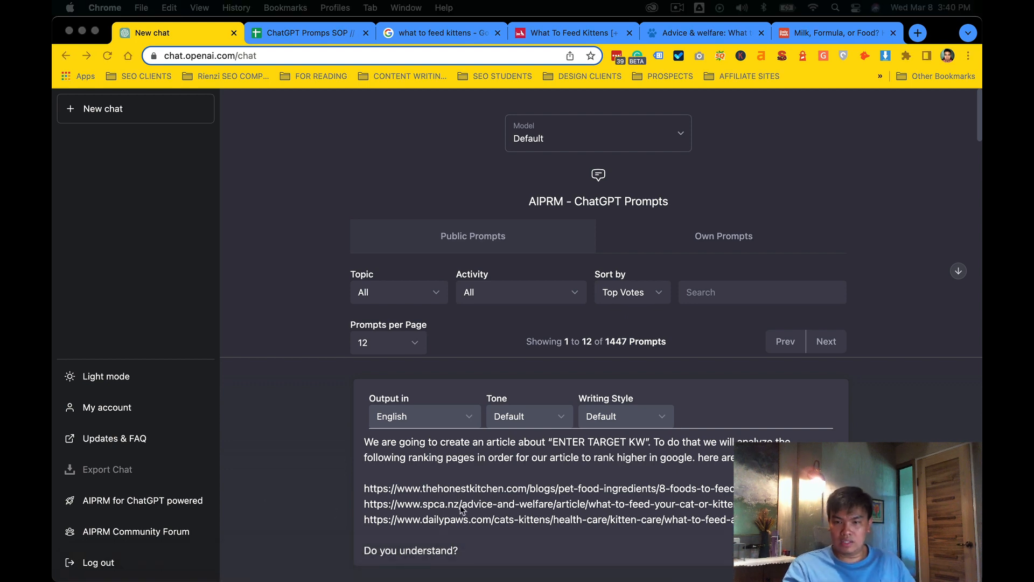
Replace the ENTER TARGET KW placeholder with "what to feed kittens" and send the P1 prompt to ChatGPT.
{"action": "left_click", "coordinate": [512, 498]}
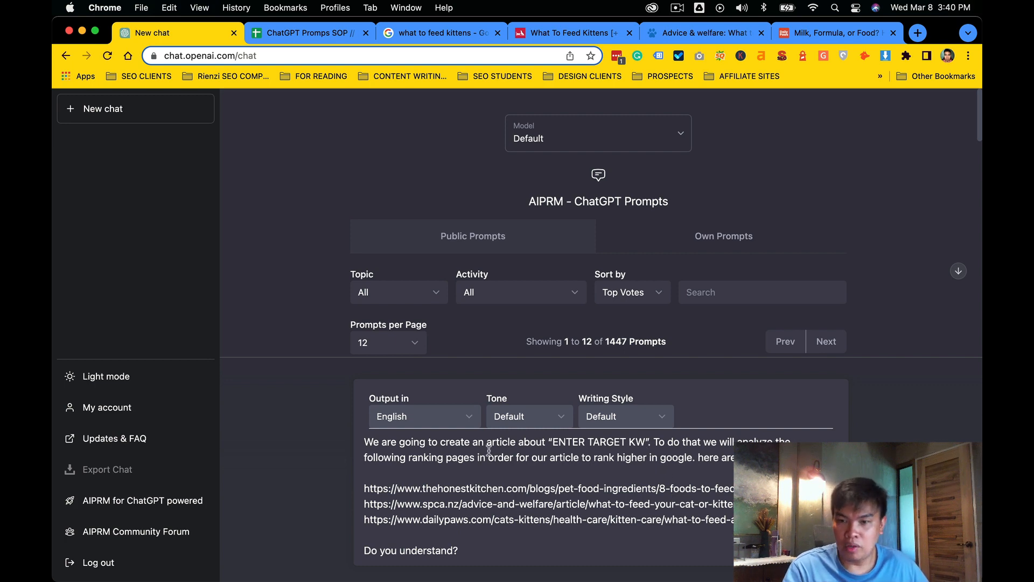
{"action": "left_click_drag", "start_coordinate": [553, 443], "coordinate": [645, 443]}
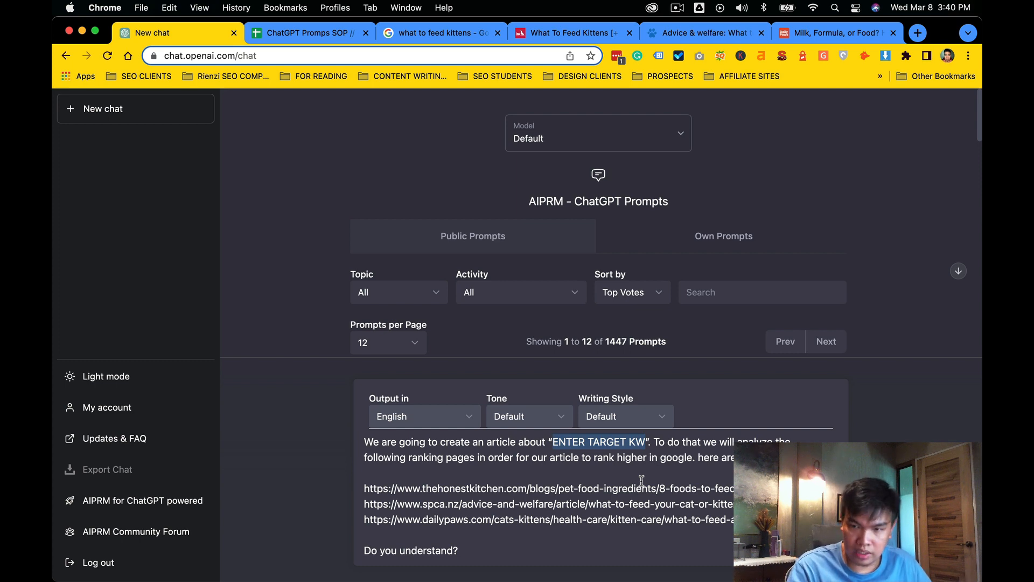
{"action": "type", "text": "what to feed ki"}
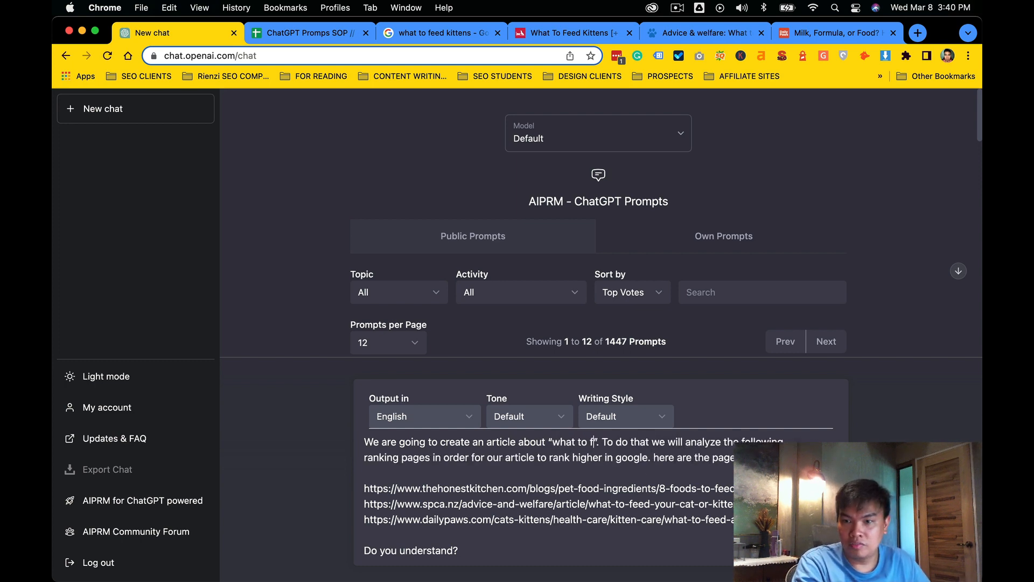
{"action": "type", "text": "ttens"}
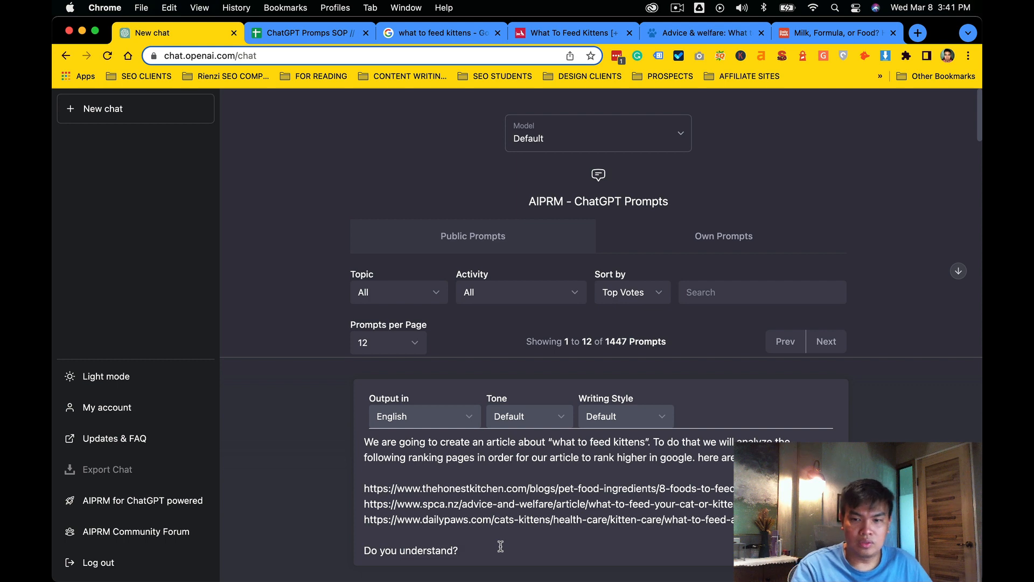
{"action": "left_click_drag", "start_coordinate": [501, 546], "coordinate": [364, 550]}
{"action": "key", "text": "Return"}
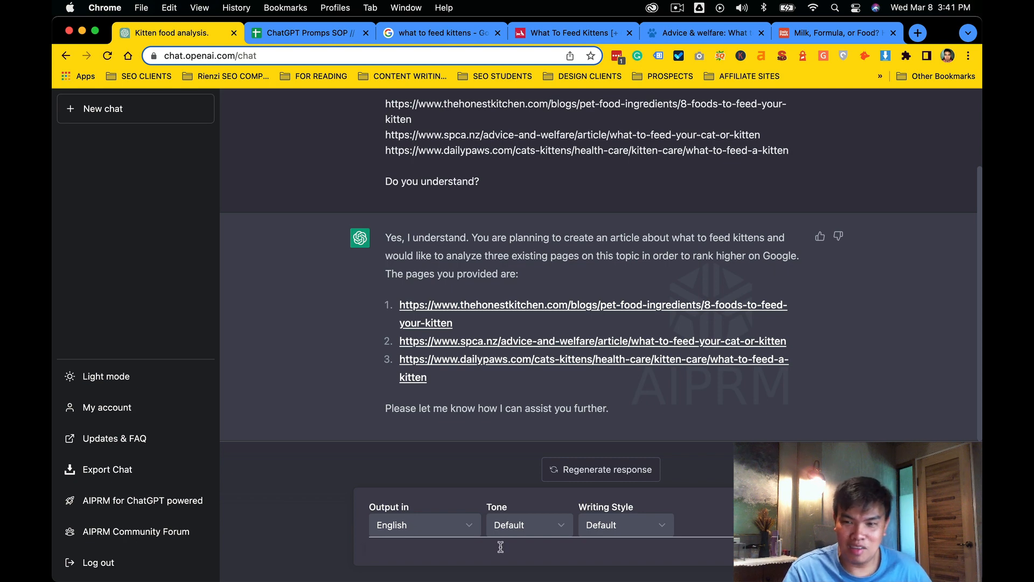
Copy the P2 prompt naming the list "ranking pages" from cell B3 of the prompts spreadsheet, send it to ChatGPT and review the reply.
{"action": "key", "text": "ctrl+Tab"}
{"action": "left_click", "coordinate": [291, 317]}
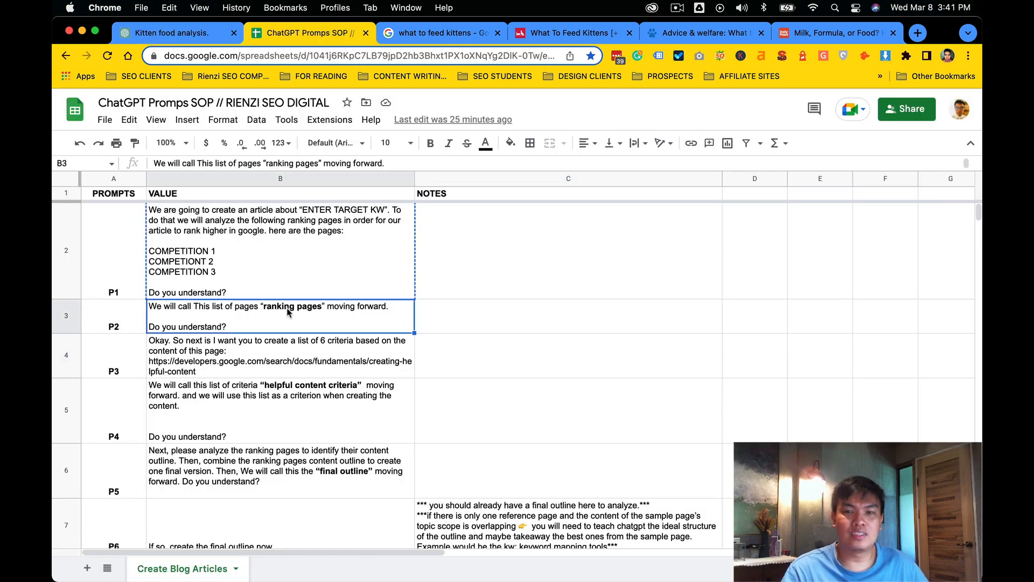
{"action": "key", "text": "super+c"}
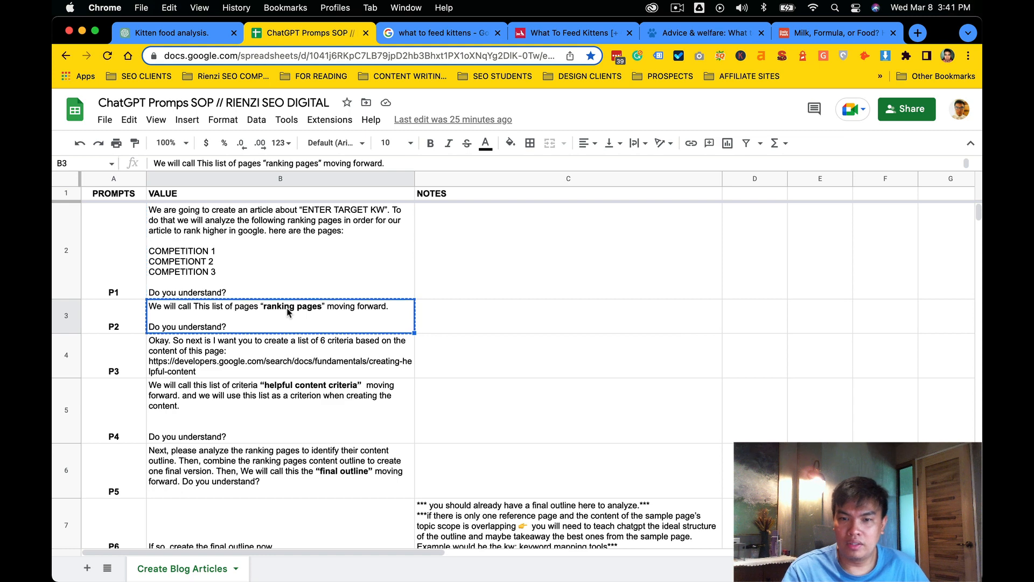
{"action": "key", "text": "ctrl+shift+Tab"}
{"action": "key", "text": "super+v"}
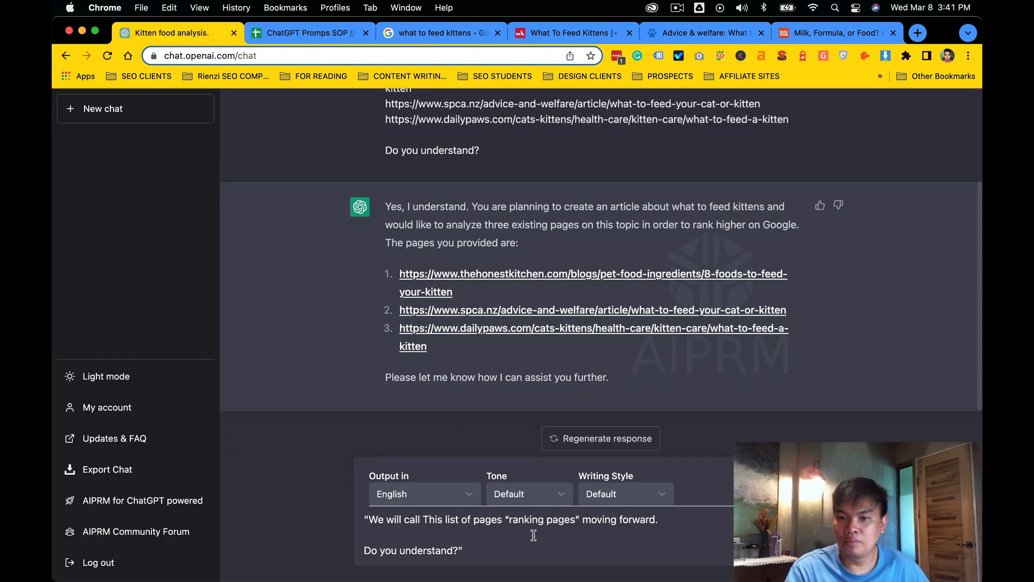
{"action": "key", "text": "Return"}
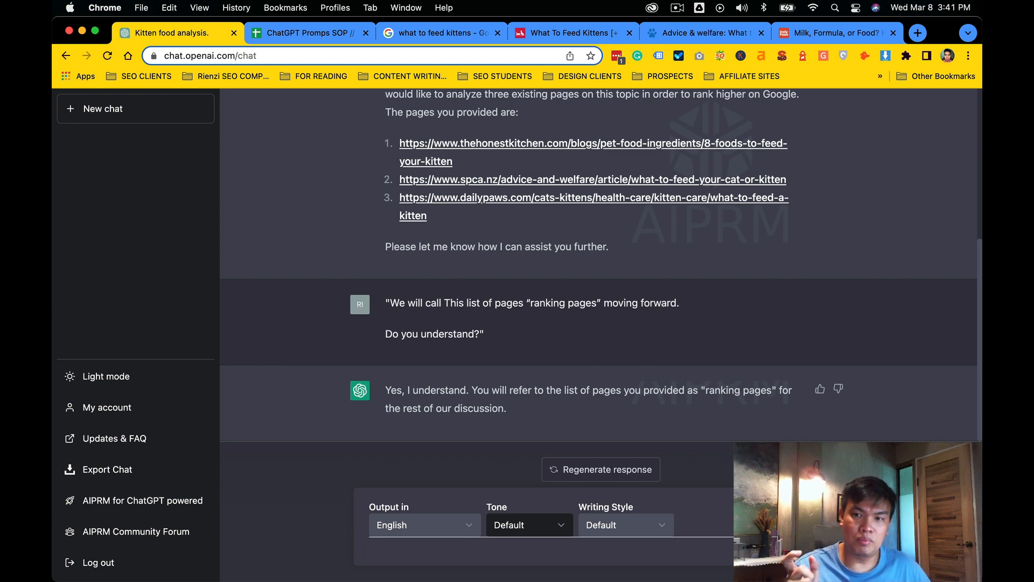
{"action": "scroll", "coordinate": [519, 265], "scroll_direction": "up", "scroll_amount": 1}
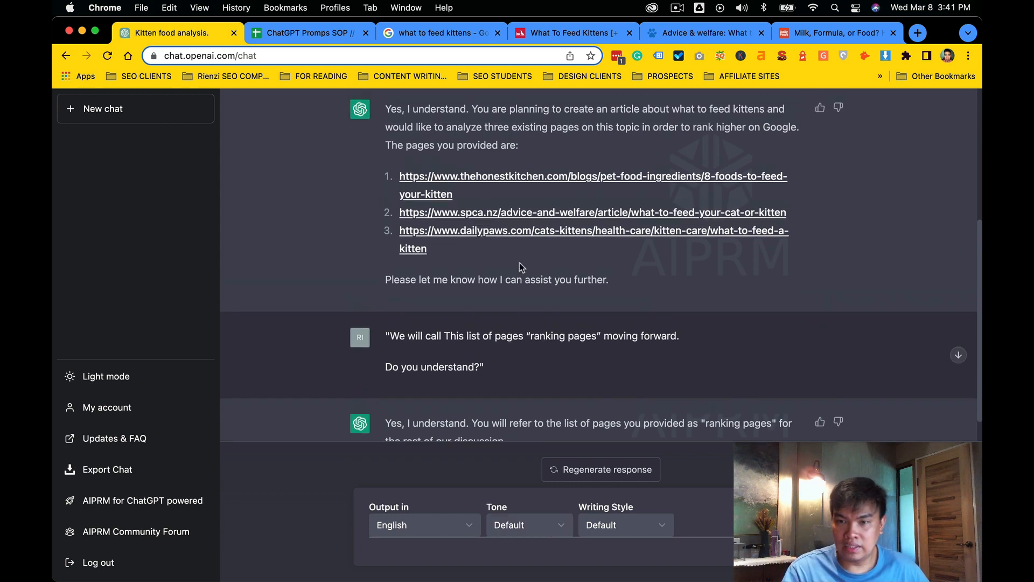
{"action": "scroll", "coordinate": [684, 394], "scroll_direction": "down", "scroll_amount": 1}
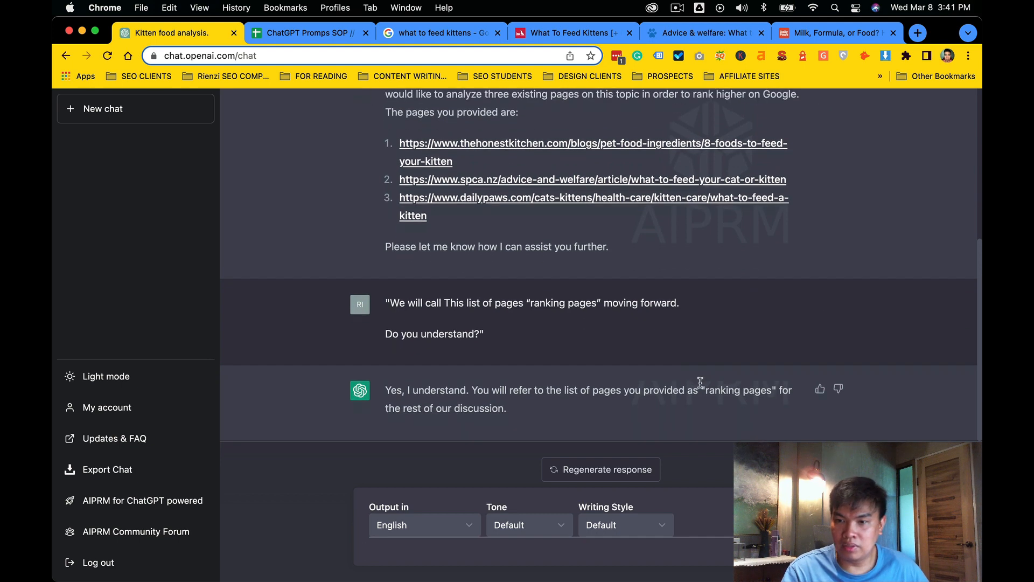
{"action": "left_click_drag", "start_coordinate": [706, 389], "coordinate": [775, 389]}
Copy the P3 prompt requesting 6 criteria from Google's creating-helpful-content page in cell B4 and send it in the ChatGPT conversation.
{"action": "key", "text": "ctrl+Tab"}
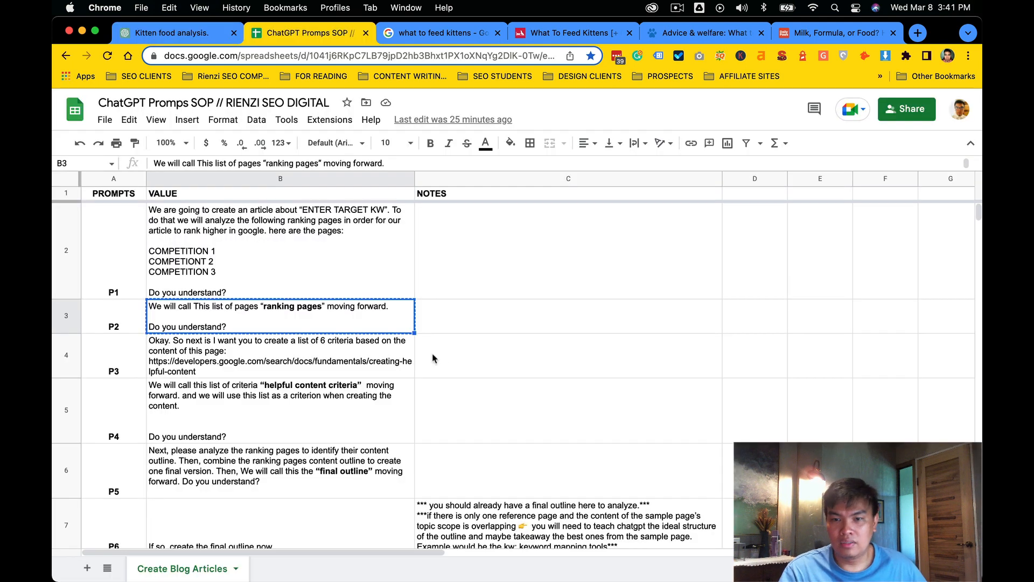
{"action": "left_click", "coordinate": [390, 343]}
{"action": "key", "text": "super+c"}
{"action": "key", "text": "ctrl+shift+Tab"}
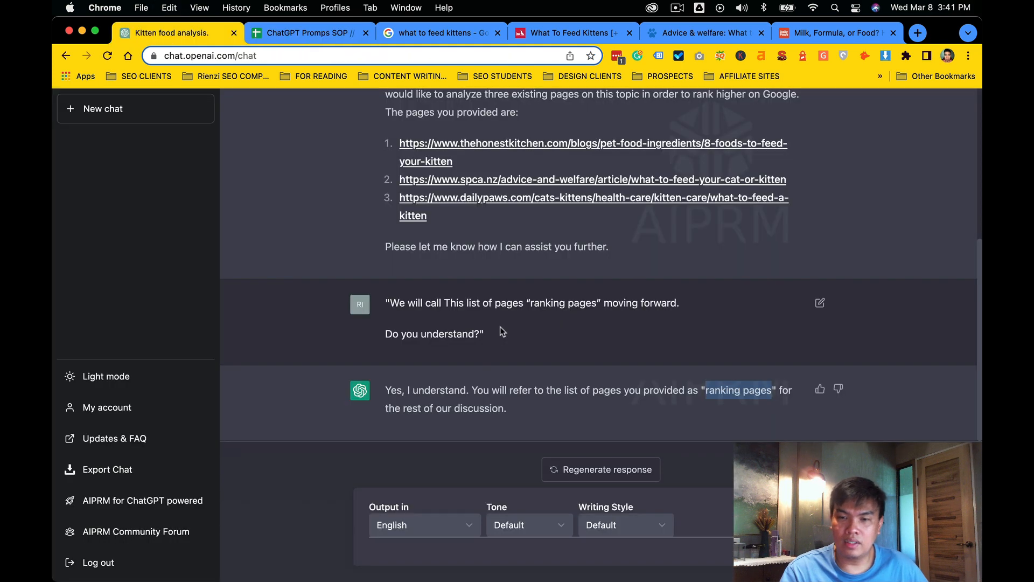
{"action": "left_click", "coordinate": [480, 544]}
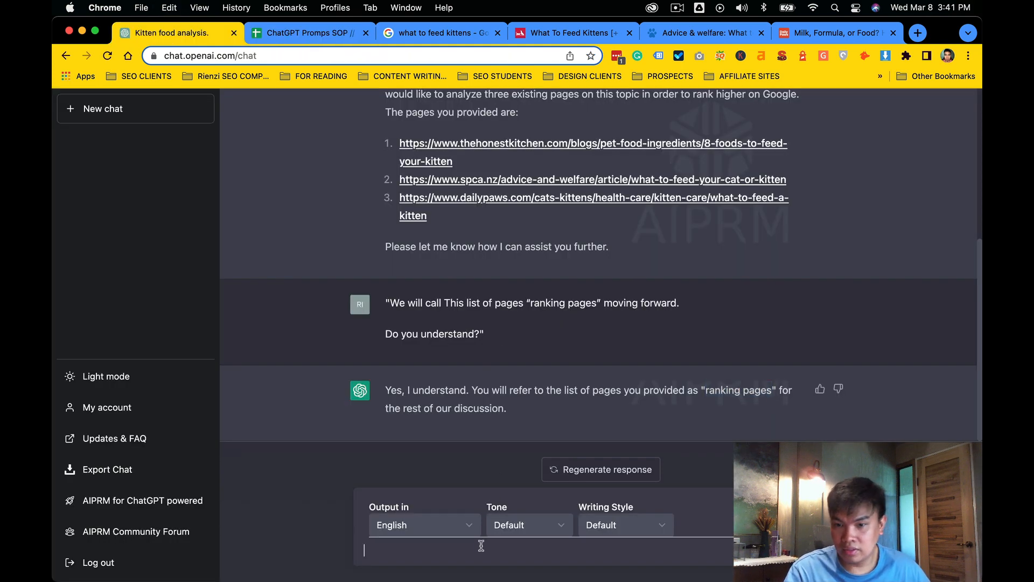
{"action": "key", "text": "super+v"}
{"action": "key", "text": "Return"}
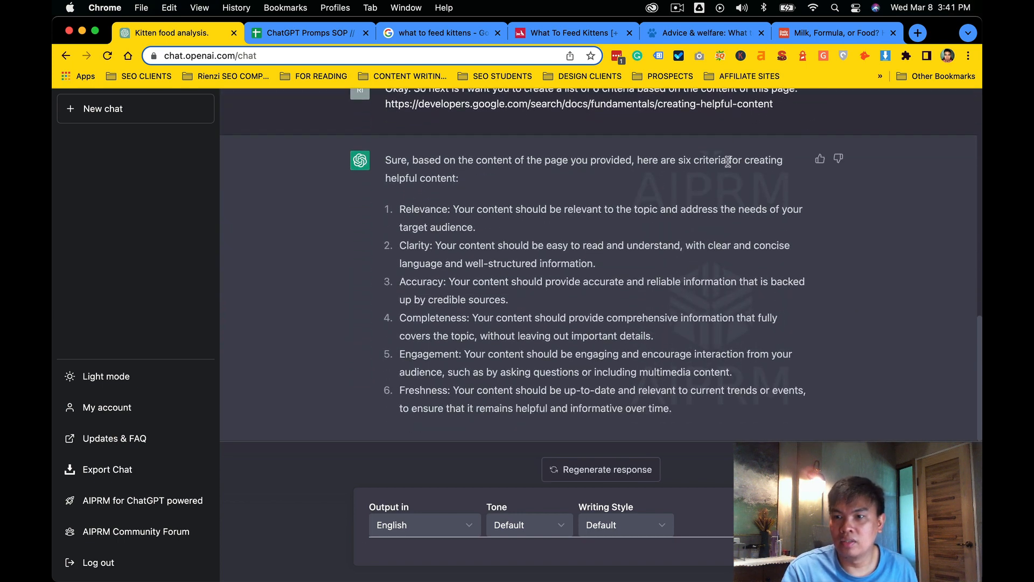
Examine ChatGPT's list of helpful content criteria against the P3 prompt and its Google reference page.
{"action": "scroll", "coordinate": [731, 160], "scroll_direction": "up", "scroll_amount": 1}
{"action": "left_click_drag", "start_coordinate": [773, 141], "coordinate": [661, 113]}
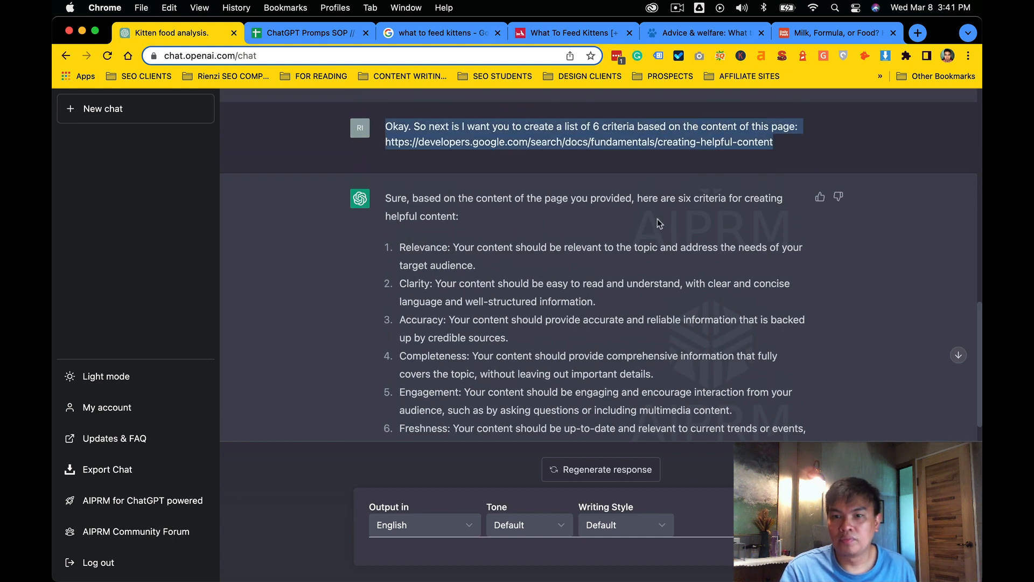
{"action": "scroll", "coordinate": [654, 215], "scroll_direction": "up", "scroll_amount": 1}
{"action": "scroll", "coordinate": [654, 216], "scroll_direction": "down", "scroll_amount": 2}
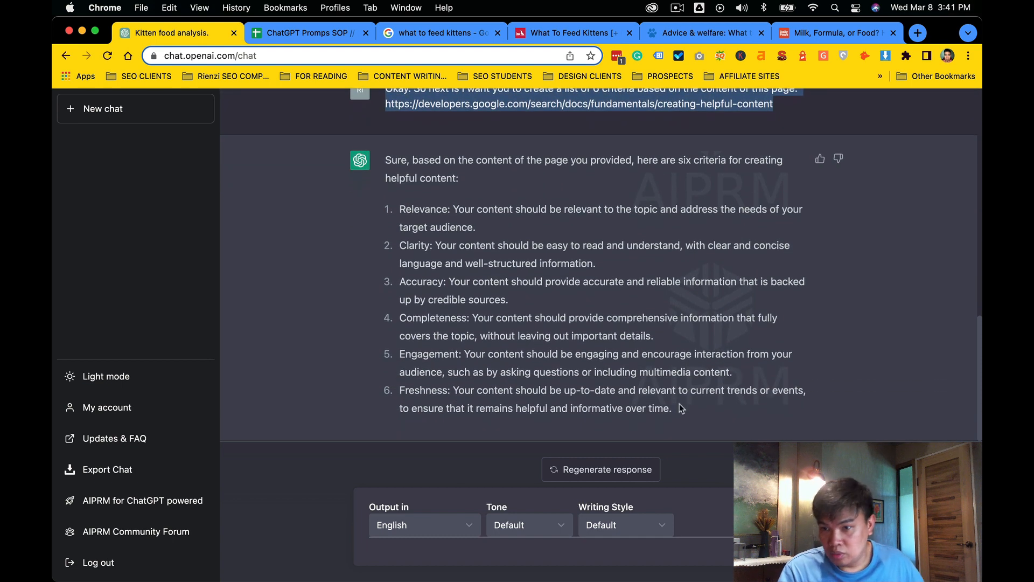
{"action": "left_click_drag", "start_coordinate": [680, 409], "coordinate": [385, 165]}
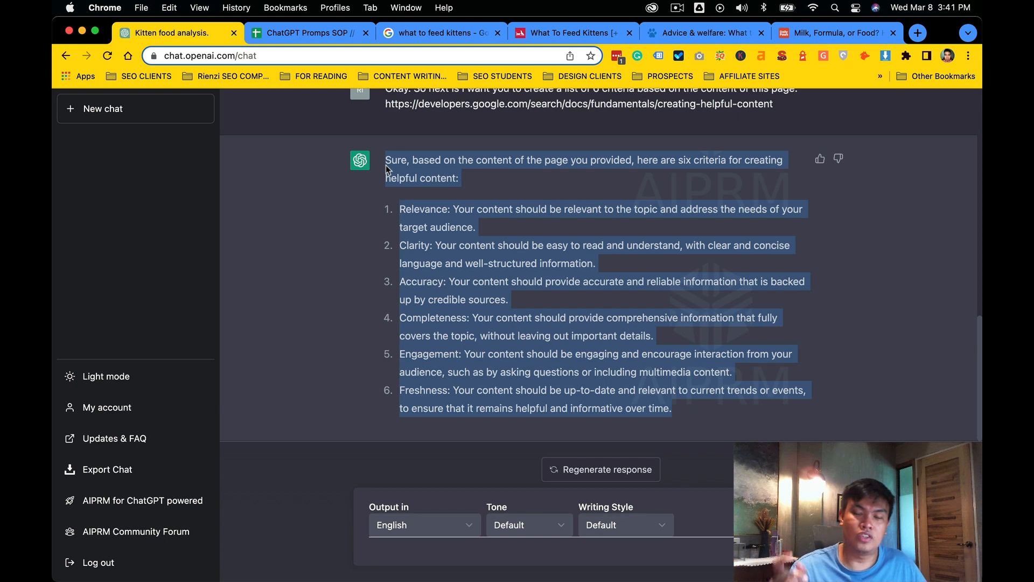
{"action": "scroll", "coordinate": [714, 302], "scroll_direction": "up", "scroll_amount": 5}
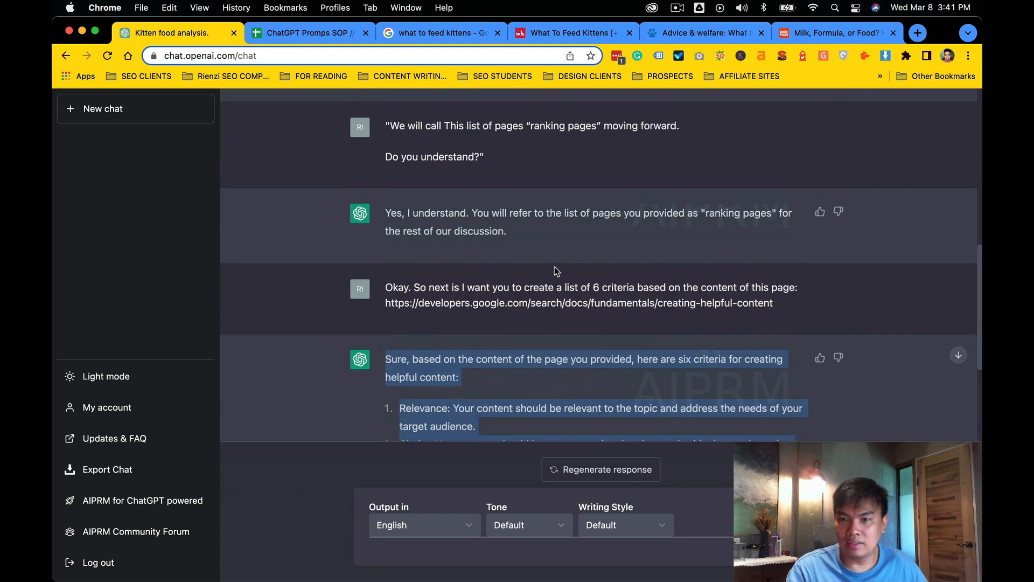
{"action": "left_click_drag", "start_coordinate": [769, 305], "coordinate": [572, 305]}
{"action": "scroll", "coordinate": [621, 314], "scroll_direction": "down", "scroll_amount": 4}
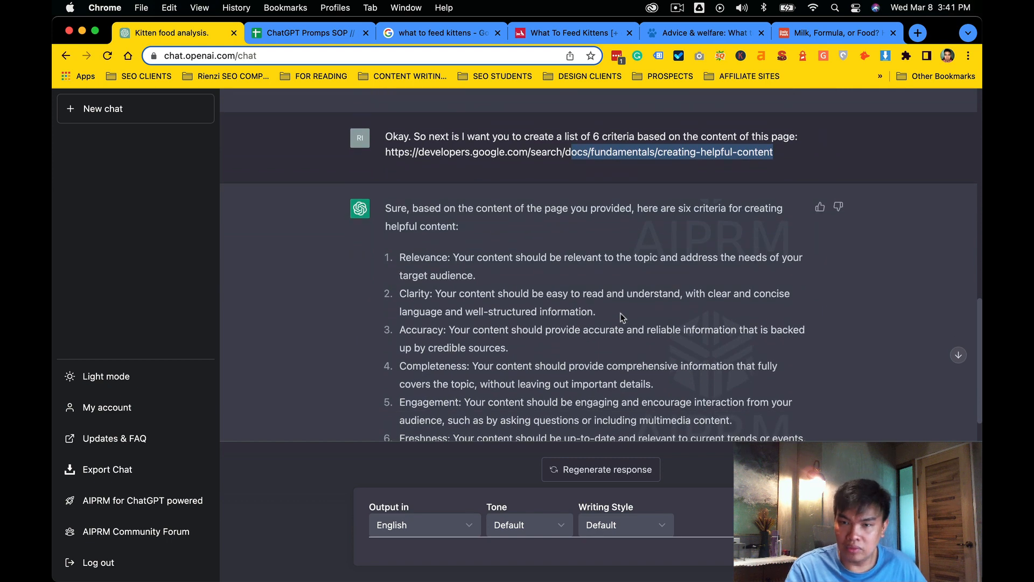
{"action": "scroll", "coordinate": [620, 313], "scroll_direction": "down", "scroll_amount": 2}
{"action": "left_click", "coordinate": [677, 404]}
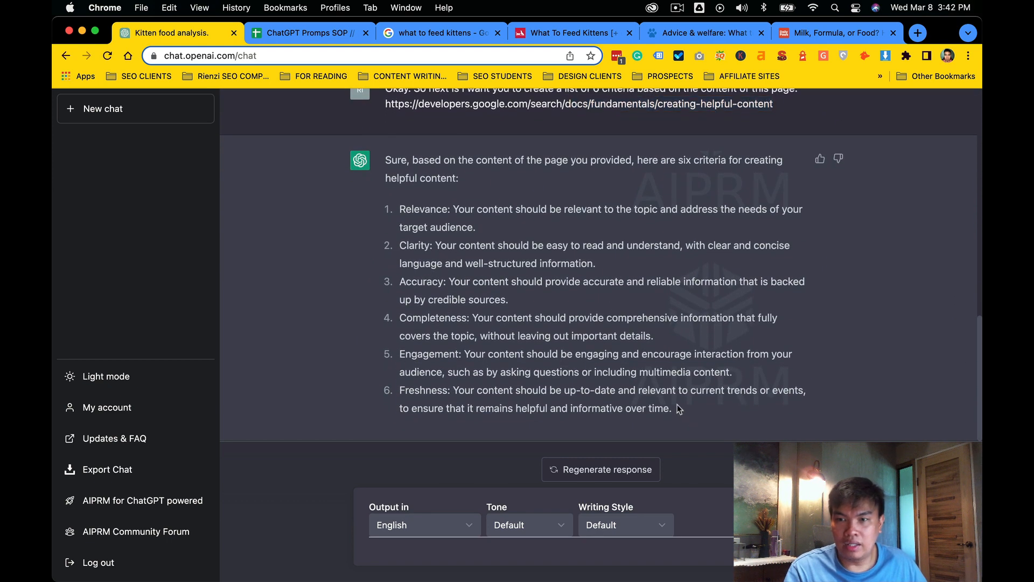
{"action": "left_click_drag", "start_coordinate": [677, 404], "coordinate": [389, 216]}
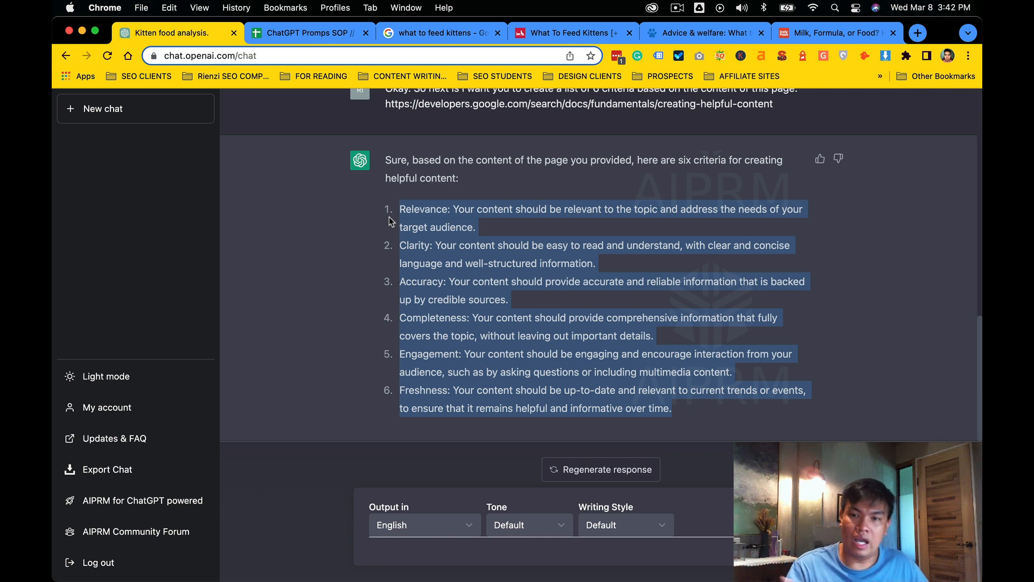
Copy the P4 "helpful content criteria" prompt from cell B5, paste it into the ChatGPT message and remove its surrounding quotation marks.
{"action": "key", "text": "ctrl+Tab"}
{"action": "left_click", "coordinate": [360, 408]}
{"action": "key", "text": "super+c"}
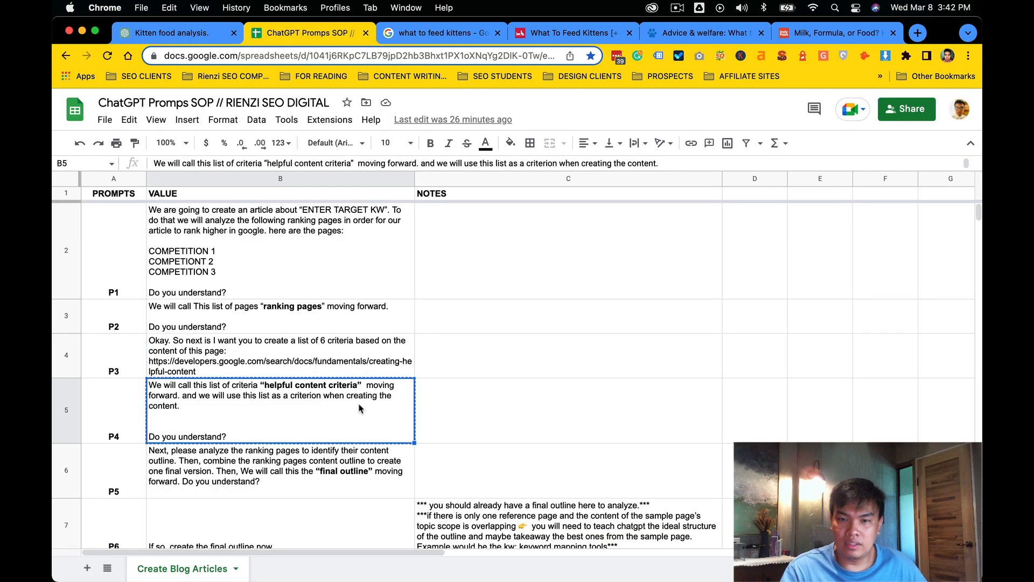
{"action": "key", "text": "ctrl+shift+Tab"}
{"action": "left_click", "coordinate": [495, 549]}
{"action": "key", "text": "super+v"}
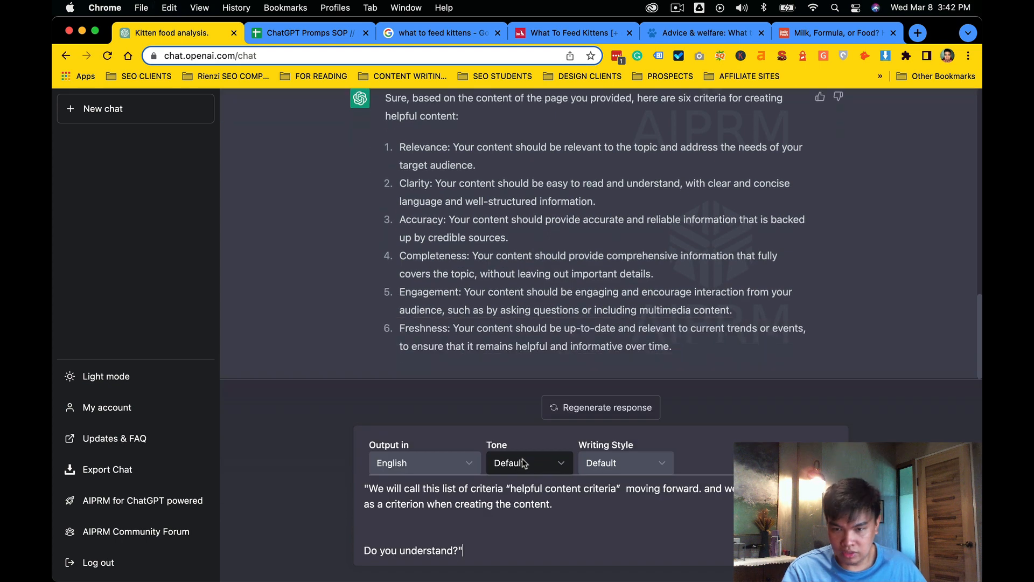
{"action": "left_click", "coordinate": [368, 488]}
{"action": "key", "text": "BackSpace"}
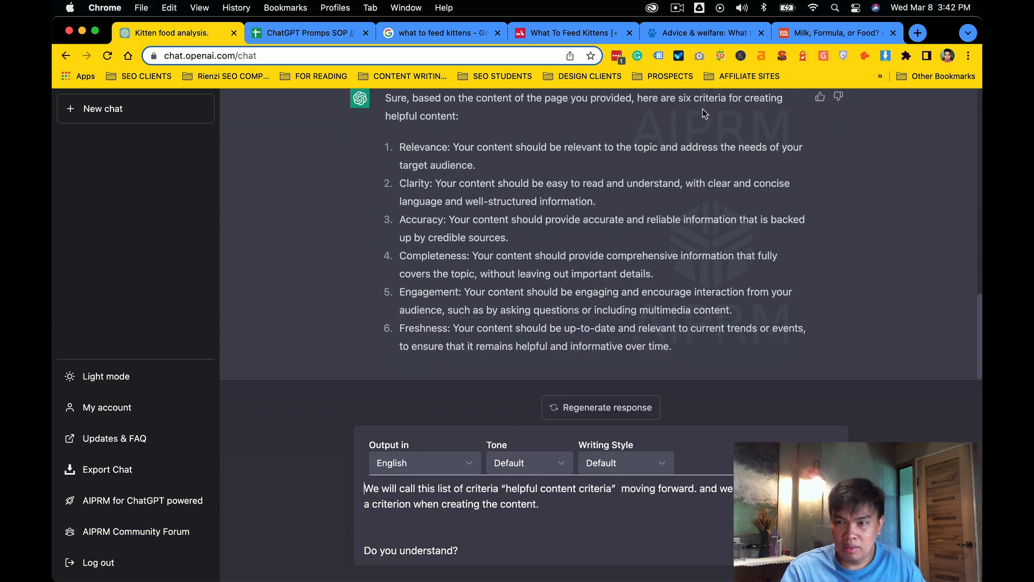
Send the P4 "helpful content criteria" prompt to ChatGPT and check it against the prompts spreadsheet.
{"action": "left_click", "coordinate": [677, 8]}
{"action": "left_click", "coordinate": [702, 55]}
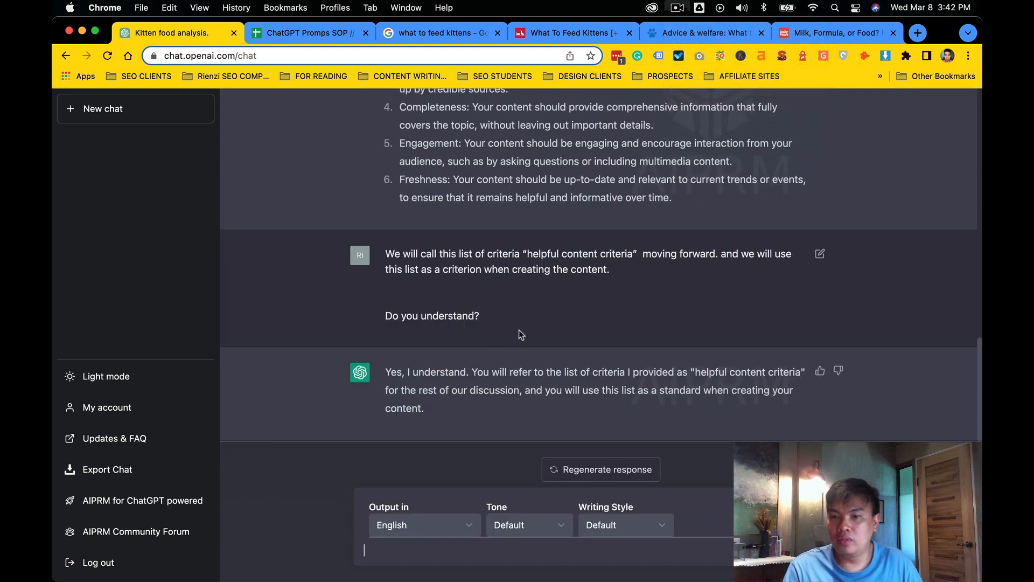
{"action": "left_click_drag", "start_coordinate": [481, 317], "coordinate": [386, 256]}
{"action": "key", "text": "ctrl+Tab"}
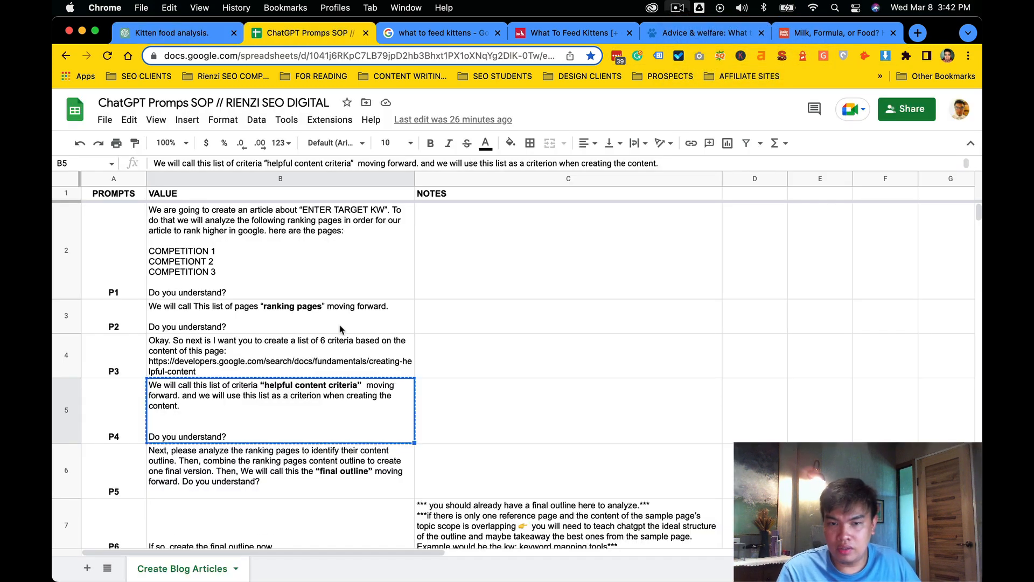
{"action": "key", "text": "ctrl+shift+Tab"}
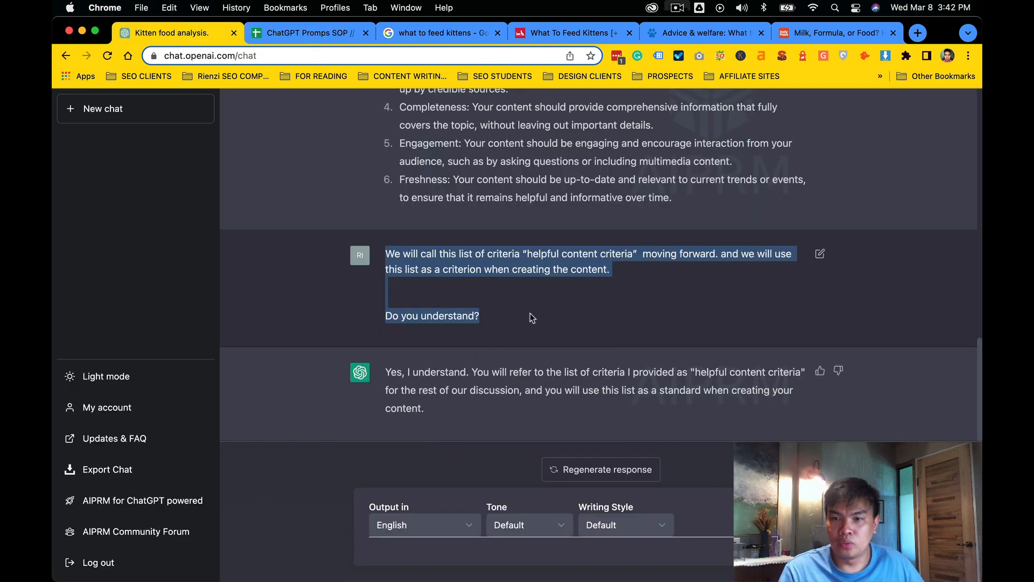
Review the P3 criteria request, the listed criteria, the P4 naming prompt and ChatGPT's reply to it in the conversation.
{"action": "scroll", "coordinate": [531, 312], "scroll_direction": "up", "scroll_amount": 10}
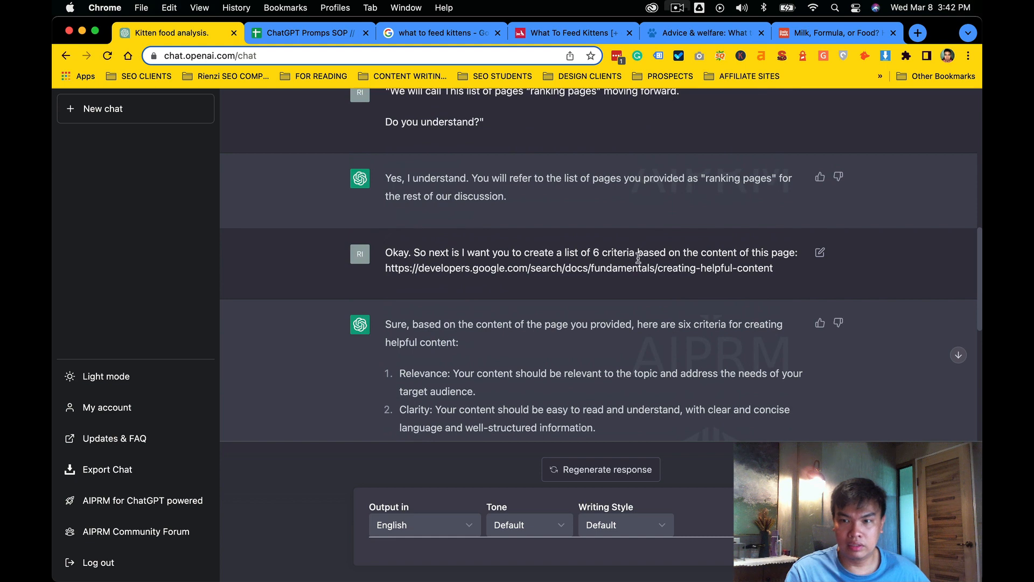
{"action": "scroll", "coordinate": [638, 259], "scroll_direction": "down", "scroll_amount": 2}
{"action": "left_click_drag", "start_coordinate": [650, 217], "coordinate": [562, 216]}
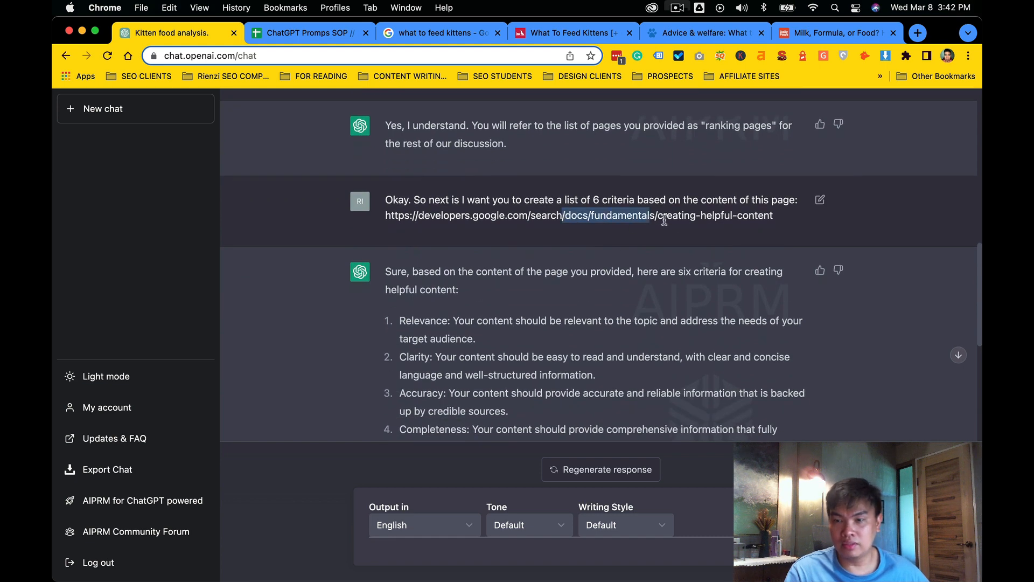
{"action": "scroll", "coordinate": [673, 222], "scroll_direction": "down", "scroll_amount": 1}
{"action": "scroll", "coordinate": [673, 222], "scroll_direction": "down", "scroll_amount": 3}
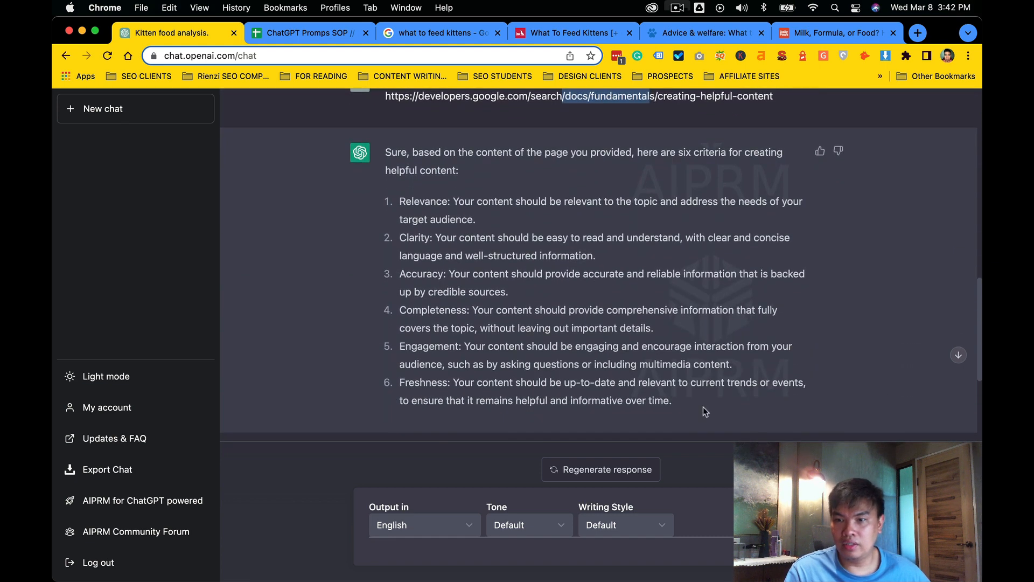
{"action": "left_click_drag", "start_coordinate": [703, 407], "coordinate": [437, 216]}
{"action": "scroll", "coordinate": [515, 225], "scroll_direction": "down", "scroll_amount": 5}
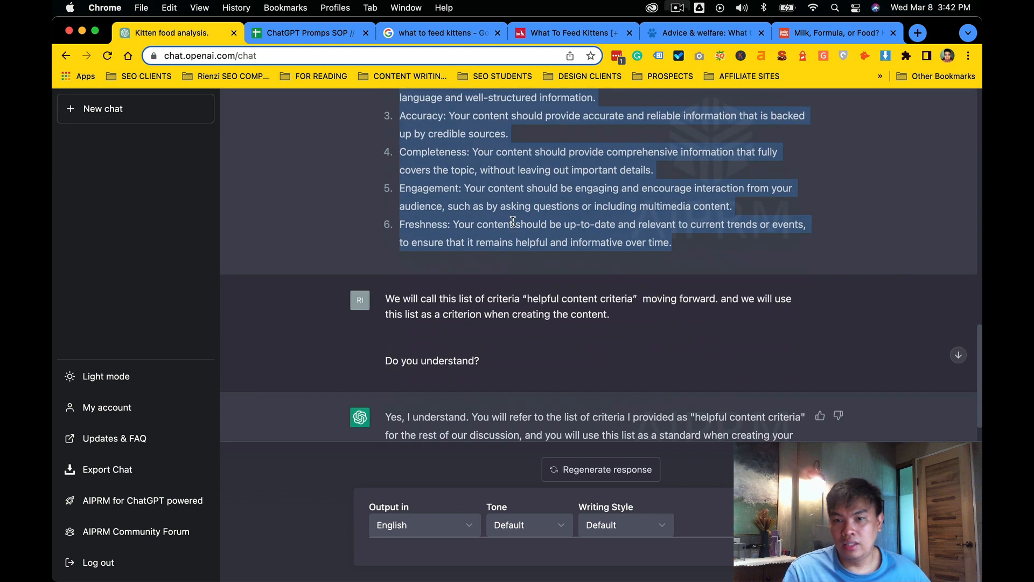
{"action": "left_click_drag", "start_coordinate": [580, 328], "coordinate": [489, 368]}
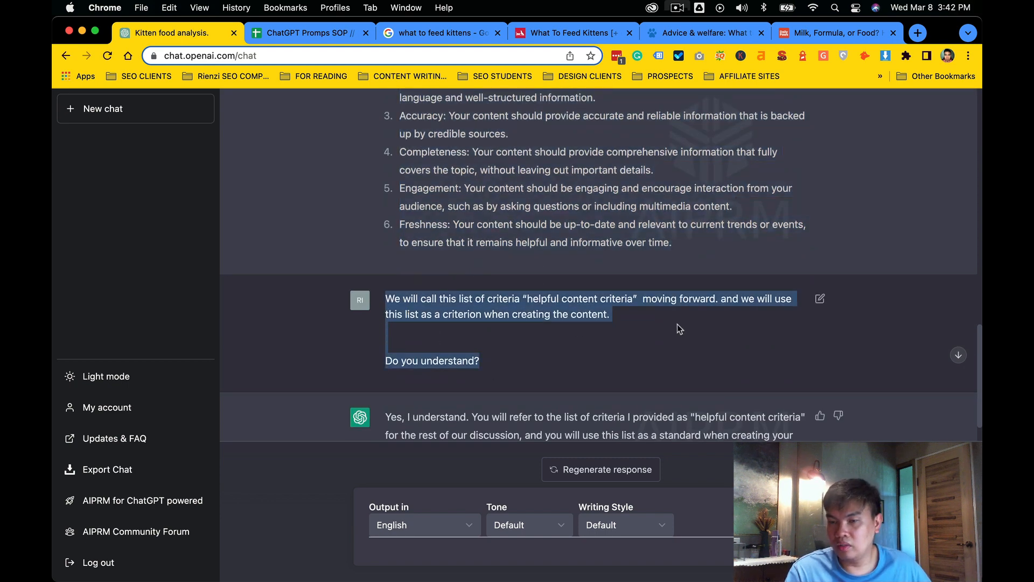
{"action": "scroll", "coordinate": [677, 324], "scroll_direction": "down", "scroll_amount": 1}
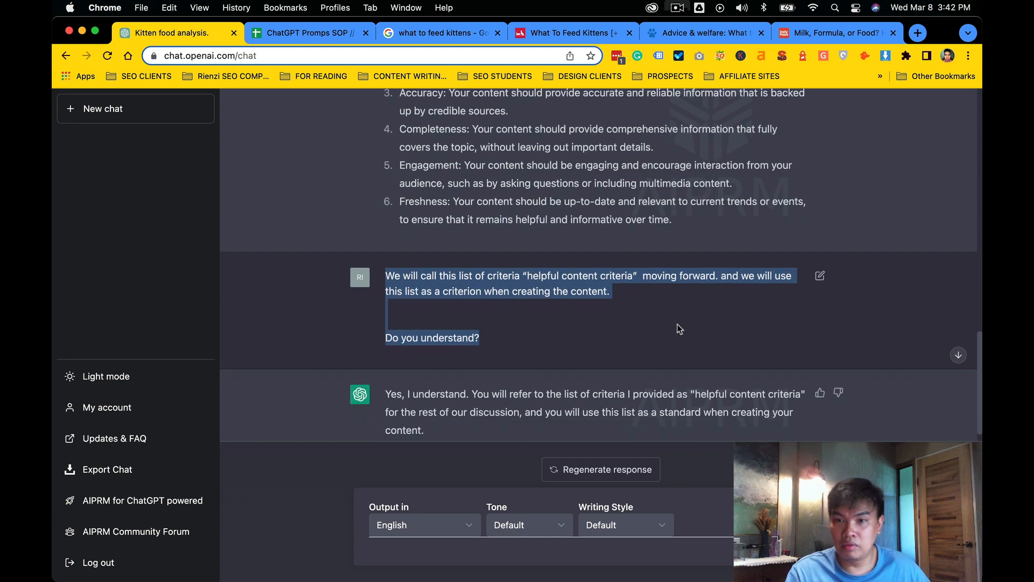
{"action": "scroll", "coordinate": [677, 325], "scroll_direction": "down", "scroll_amount": 1}
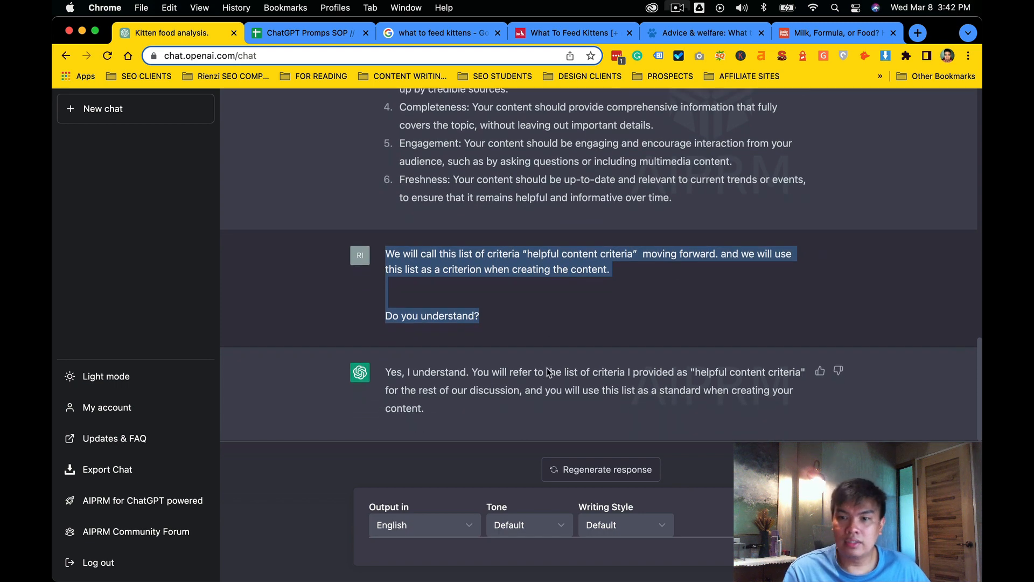
{"action": "left_click", "coordinate": [512, 397]}
{"action": "left_click_drag", "start_coordinate": [481, 416], "coordinate": [392, 370]}
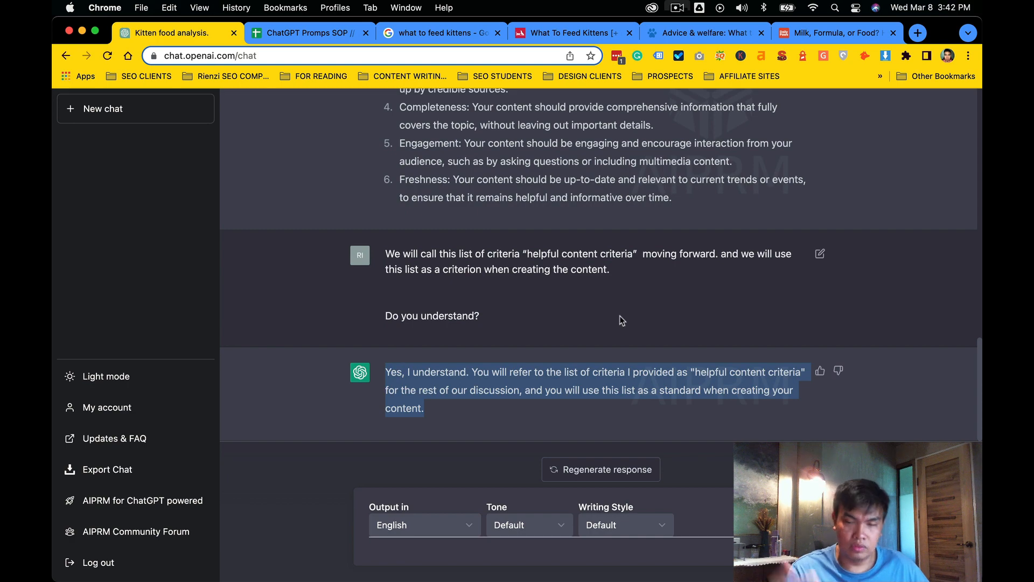
{"action": "left_click", "coordinate": [617, 343]}
{"action": "left_click_drag", "start_coordinate": [463, 405], "coordinate": [384, 372]}
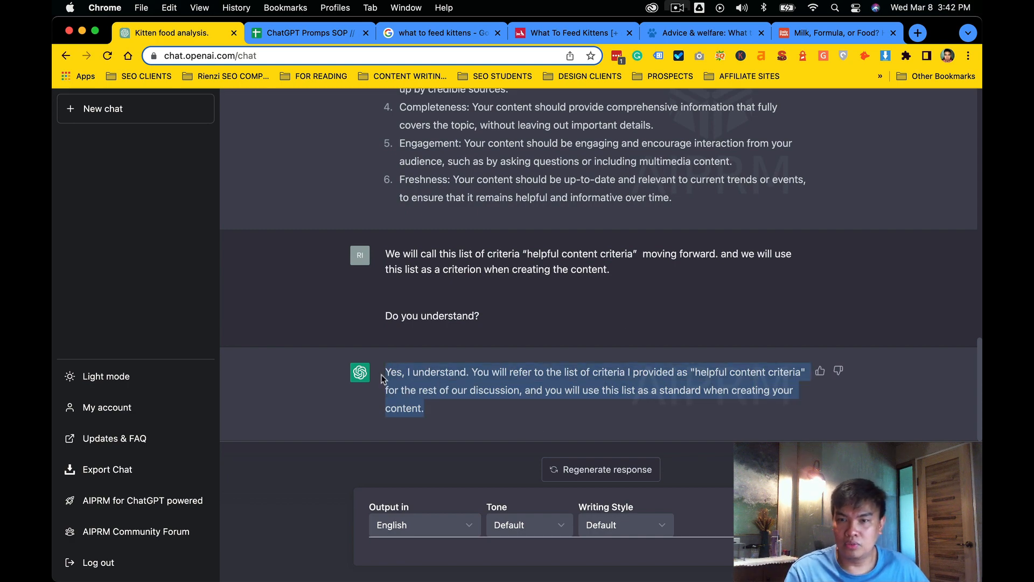
Copy the P5 prompt on combining the ranking pages' outlines into a "final outline" from cell B6 of the prompts spreadsheet.
{"action": "key", "text": "ctrl+Tab"}
{"action": "scroll", "coordinate": [522, 324], "scroll_direction": "down", "scroll_amount": 3}
{"action": "scroll", "coordinate": [521, 325], "scroll_direction": "up", "scroll_amount": 1}
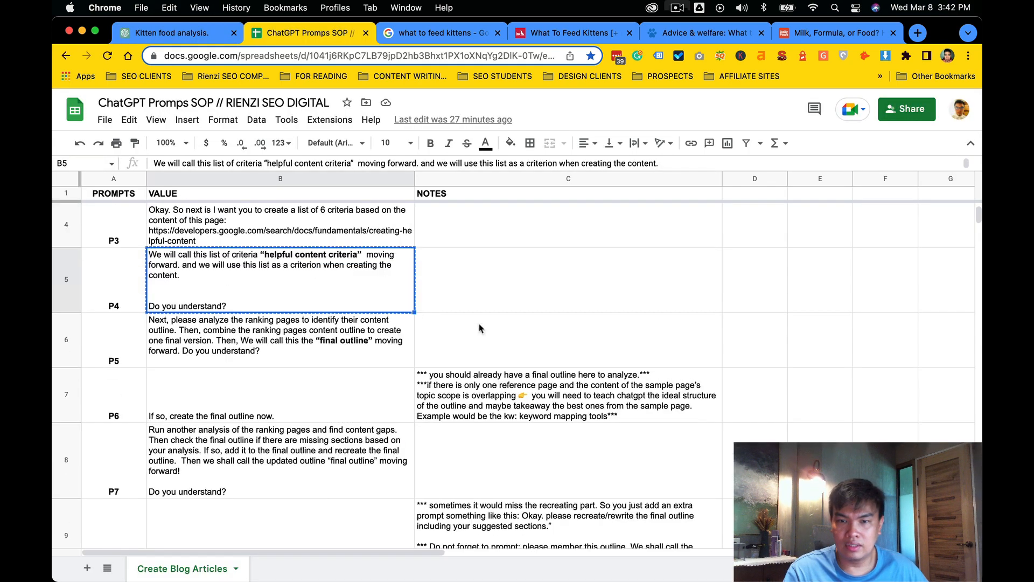
{"action": "left_click", "coordinate": [309, 341]}
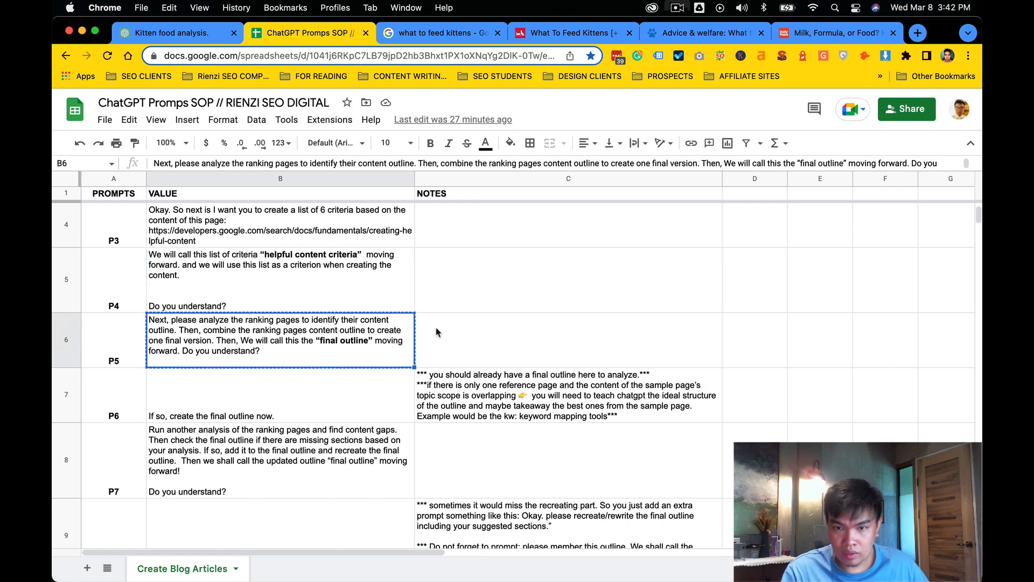
{"action": "key", "text": "ctrl+shift+Tab"}
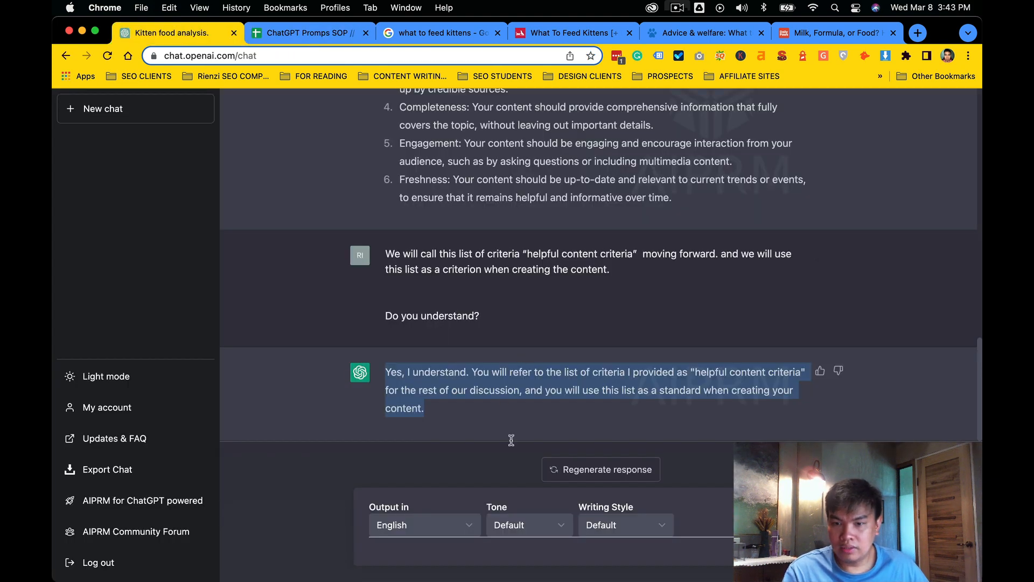
Paste the P5 "final outline" prompt into the ChatGPT message, remove its surrounding quotation marks and send it.
{"action": "left_click", "coordinate": [482, 557]}
{"action": "key", "text": "cmd+v"}
{"action": "key", "text": "BackSpace"}
{"action": "key", "text": "BackSpace"}
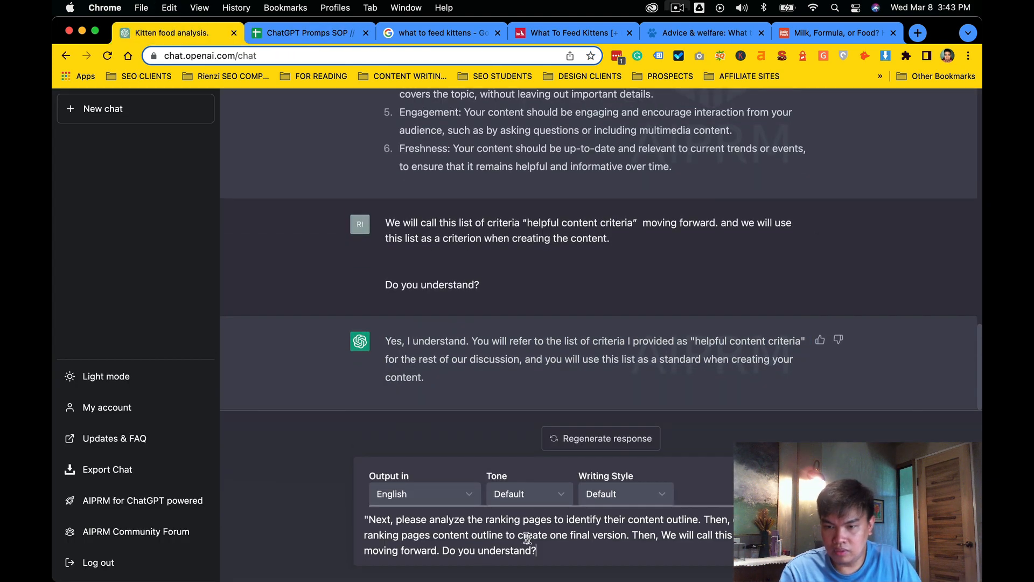
{"action": "left_click", "coordinate": [369, 518]}
{"action": "key", "text": "BackSpace"}
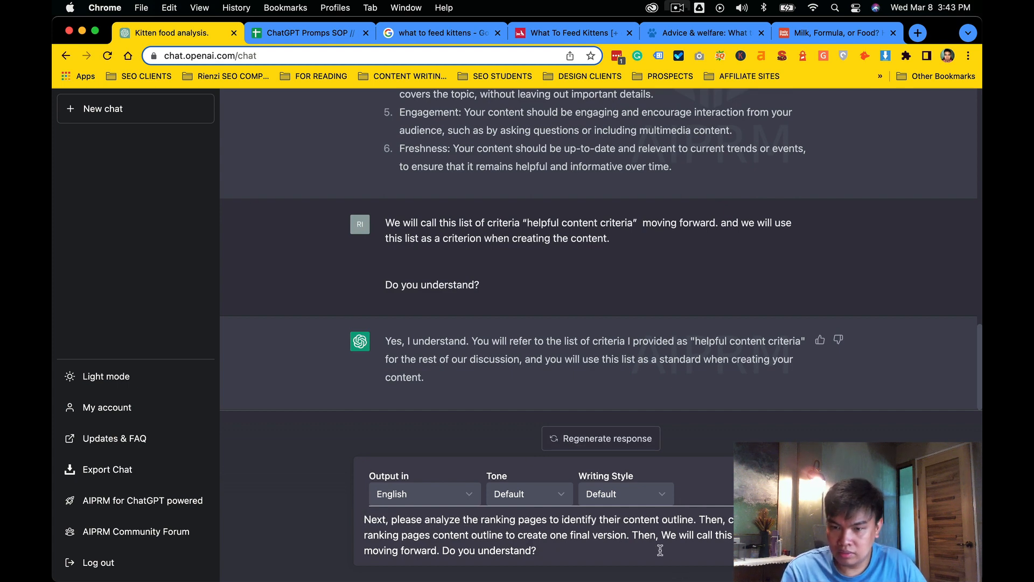
{"action": "key", "text": "Return"}
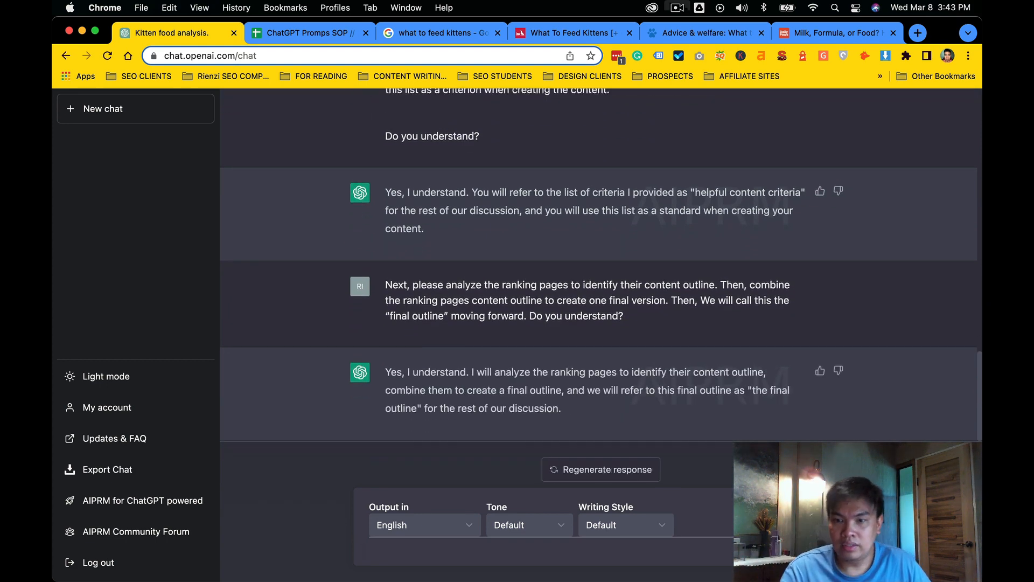
Copy the P6 prompt "If so, create the final outline now." from cell B7 of the spreadsheet into the ChatGPT message.
{"action": "key", "text": "ctrl+Tab"}
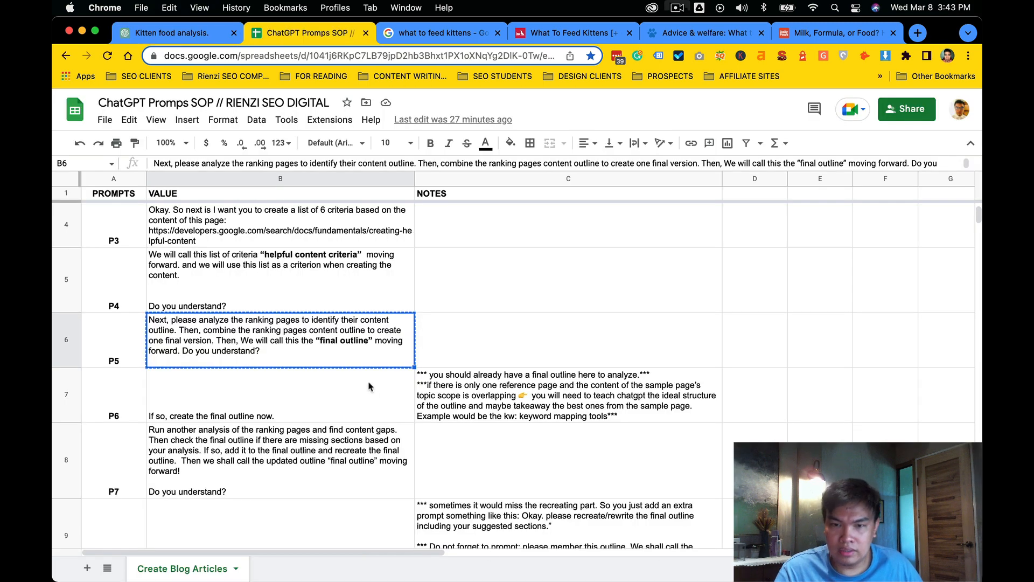
{"action": "left_click", "coordinate": [369, 387]}
{"action": "key", "text": "ctrl+c"}
{"action": "key", "text": "ctrl+shift+Tab"}
{"action": "key", "text": "ctrl+v"}
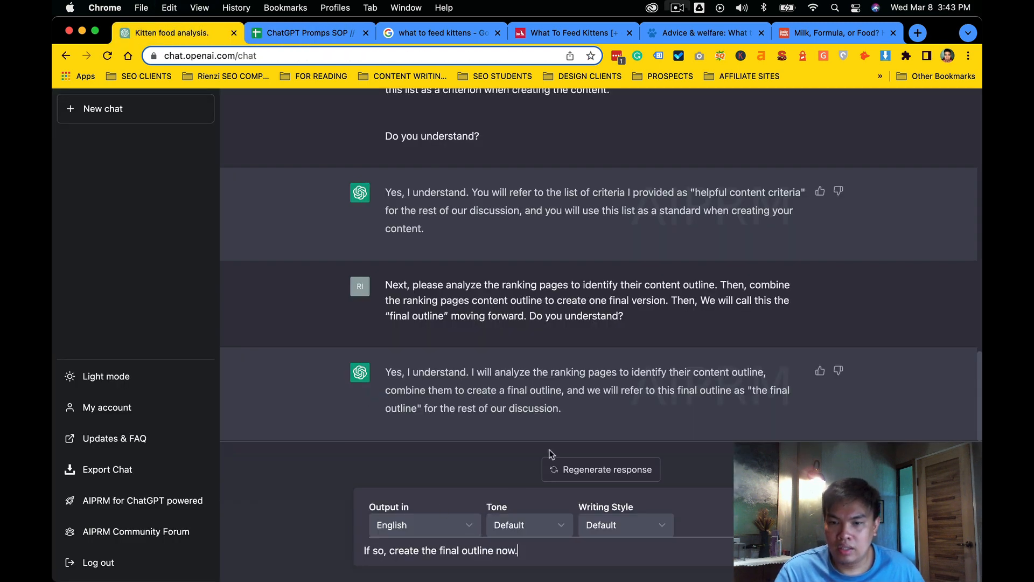
Check ChatGPT's reply to the P5 prompt and send the prepared "If so, create the final outline now." message.
{"action": "left_click_drag", "start_coordinate": [568, 408], "coordinate": [380, 373]}
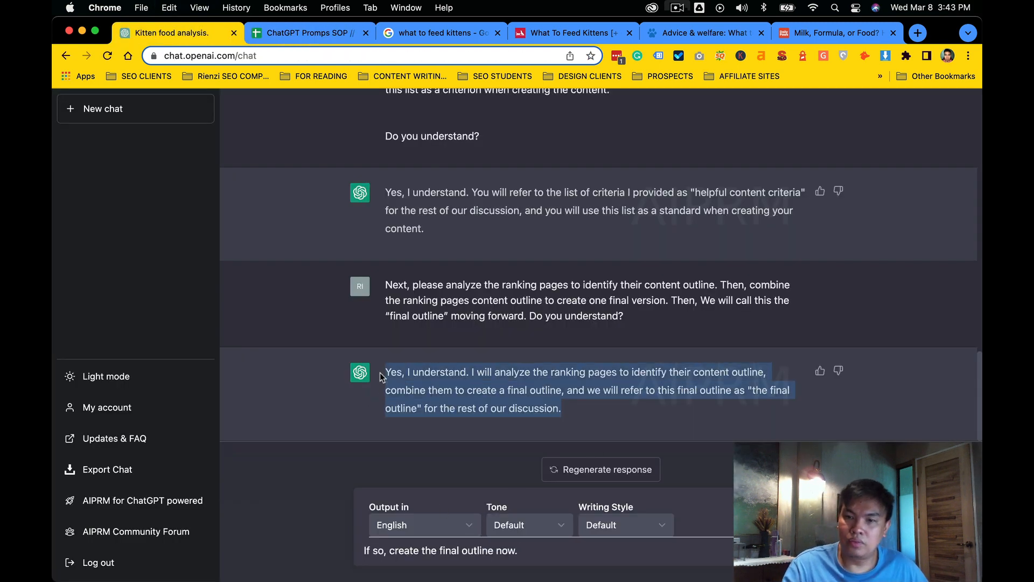
{"action": "left_click", "coordinate": [537, 378]}
{"action": "left_click_drag", "start_coordinate": [470, 372], "coordinate": [590, 384]}
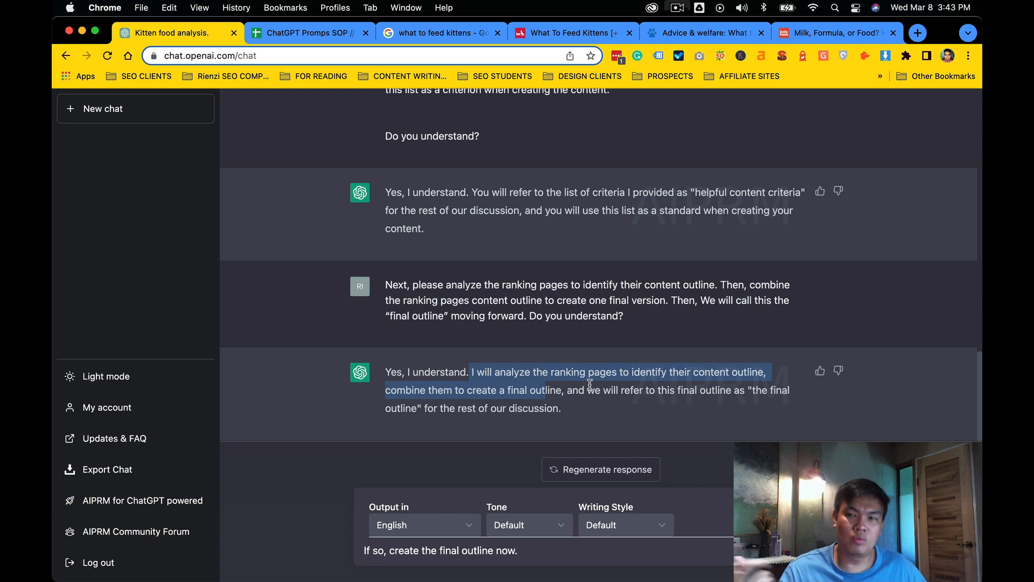
{"action": "left_click", "coordinate": [555, 554]}
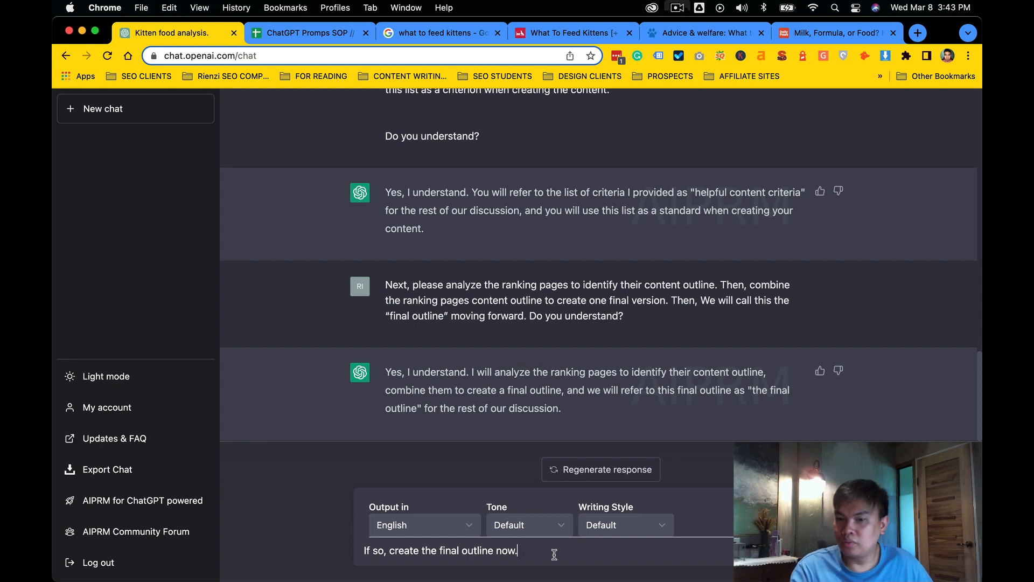
{"action": "key", "text": "Return"}
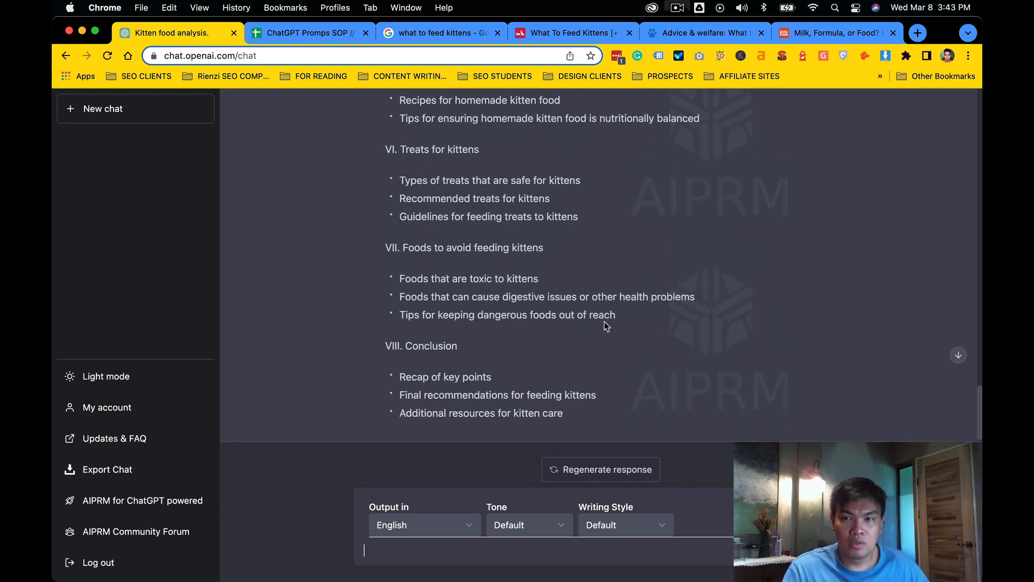
Examine the kitten-feeding outline created by ChatGPT against the P5 prompt's instructions for analyzing pages and naming the "final outline".
{"action": "scroll", "coordinate": [605, 322], "scroll_direction": "up", "scroll_amount": 15}
{"action": "scroll", "coordinate": [606, 321], "scroll_direction": "up", "scroll_amount": 3}
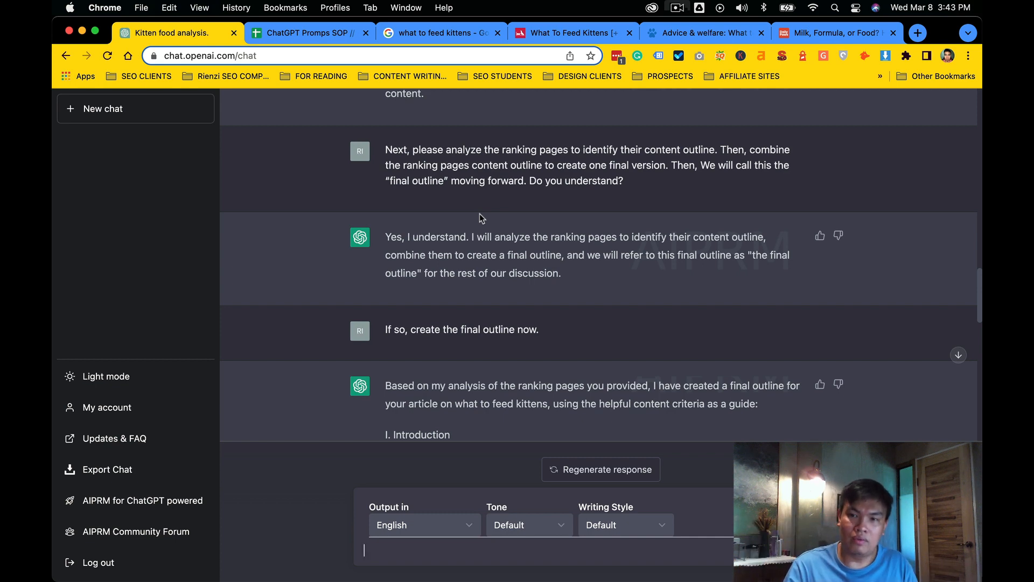
{"action": "left_click_drag", "start_coordinate": [577, 287], "coordinate": [403, 236]}
{"action": "left_click_drag", "start_coordinate": [384, 156], "coordinate": [644, 187]}
{"action": "scroll", "coordinate": [644, 226], "scroll_direction": "down", "scroll_amount": 3}
{"action": "scroll", "coordinate": [645, 264], "scroll_direction": "up", "scroll_amount": 3}
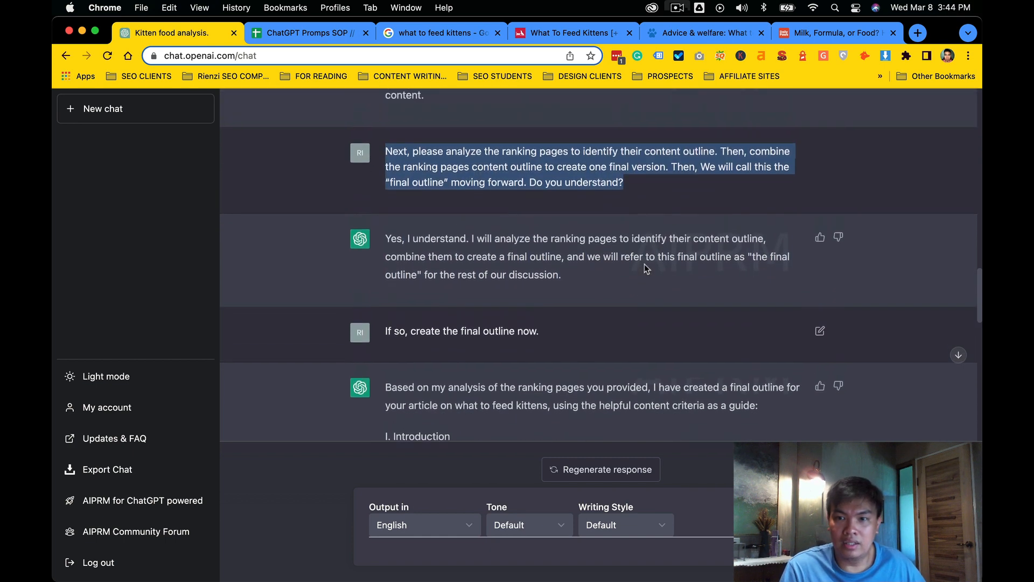
{"action": "left_click", "coordinate": [623, 222]}
{"action": "left_click_drag", "start_coordinate": [678, 176], "coordinate": [444, 188]}
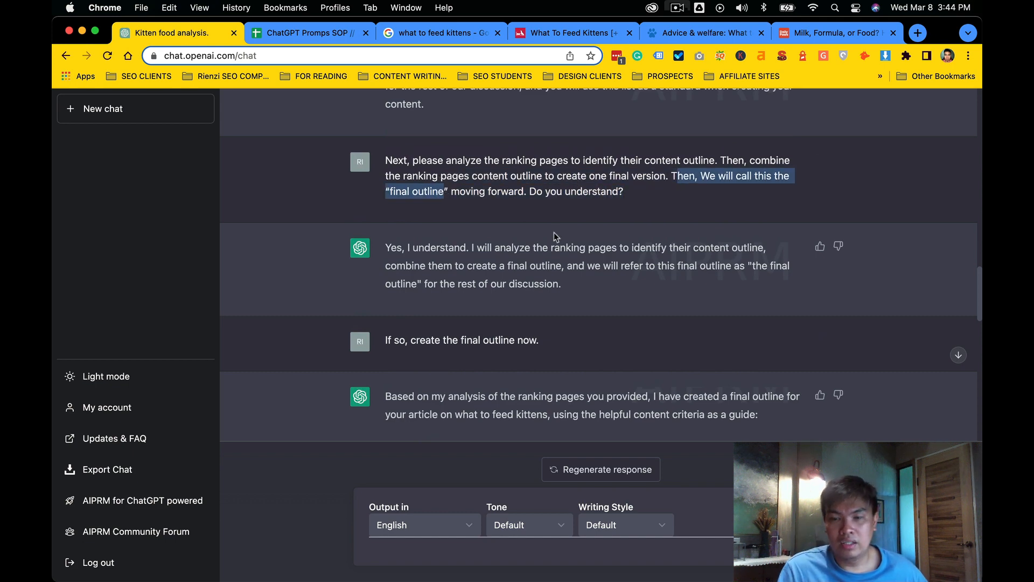
{"action": "scroll", "coordinate": [561, 249], "scroll_direction": "down", "scroll_amount": 15}
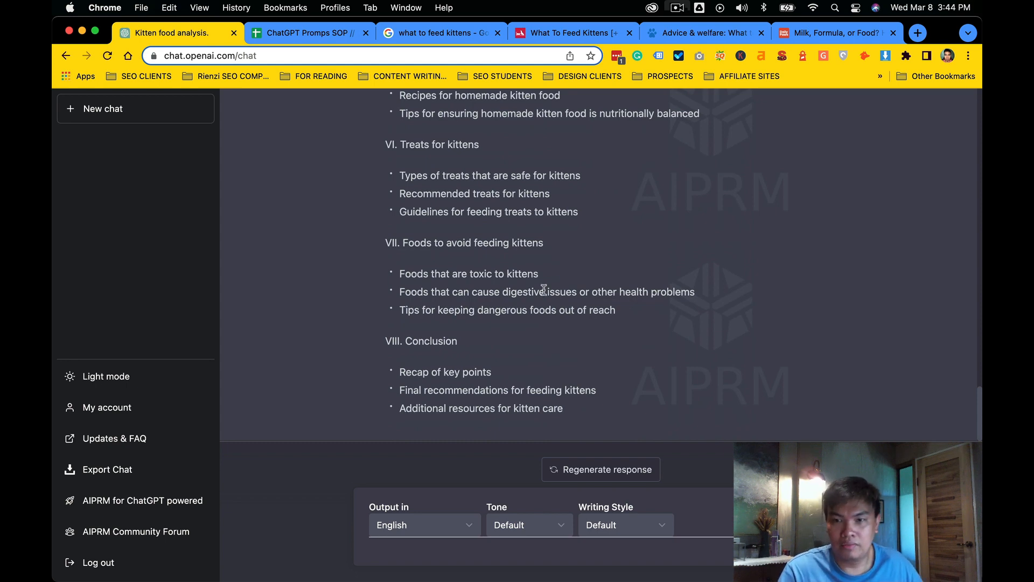
Copy the P7 content-gap analysis prompt from cell B8 into ChatGPT, remove its surrounding quotation marks and send it.
{"action": "key", "text": "ctrl+Tab"}
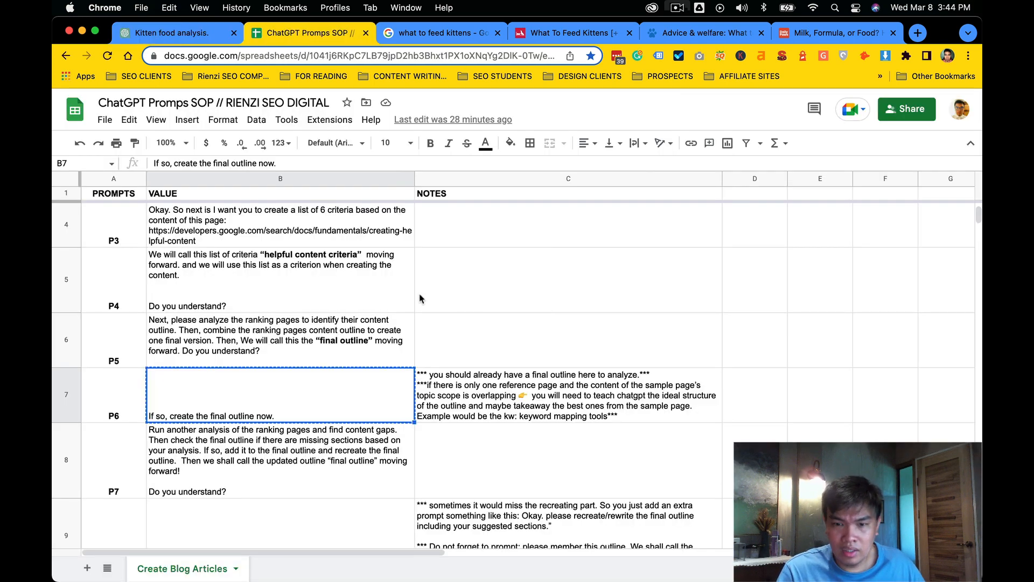
{"action": "scroll", "coordinate": [322, 426], "scroll_direction": "down", "scroll_amount": 2}
{"action": "left_click", "coordinate": [322, 427]}
{"action": "key", "text": "ctrl+c"}
{"action": "key", "text": "ctrl+shift+Tab"}
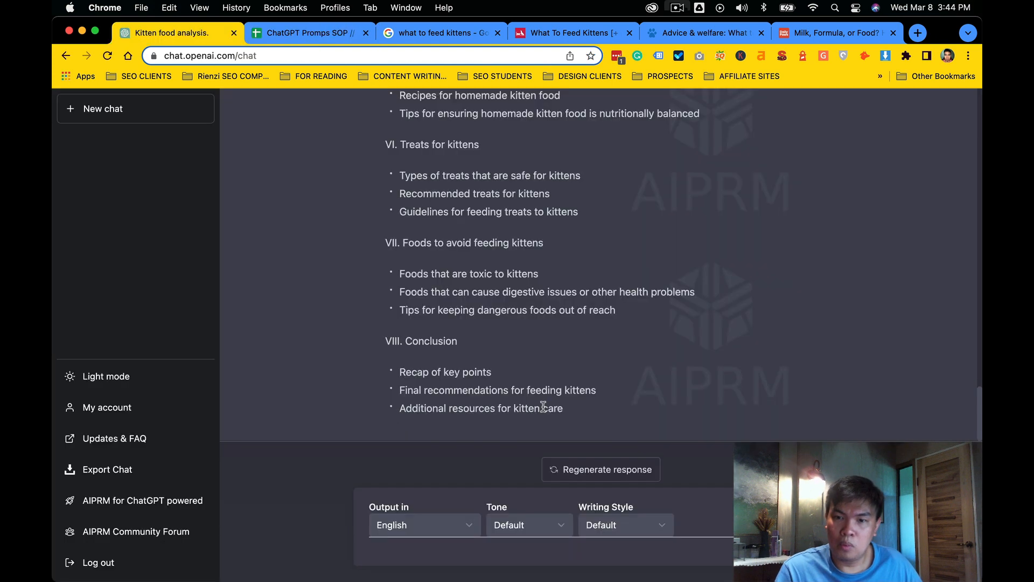
{"action": "key", "text": "super+v"}
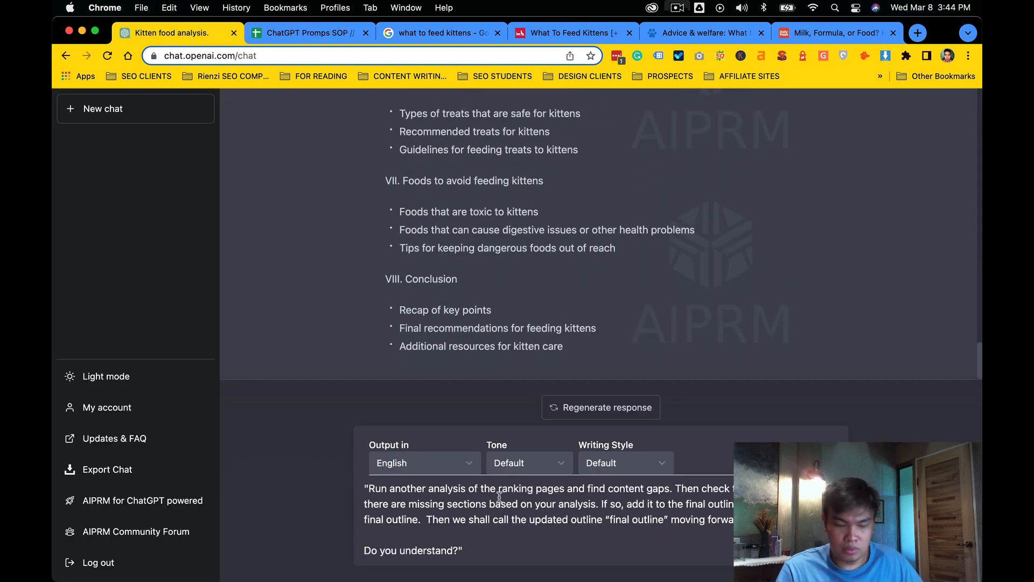
{"action": "left_click", "coordinate": [369, 488]}
{"action": "key", "text": "BackSpace"}
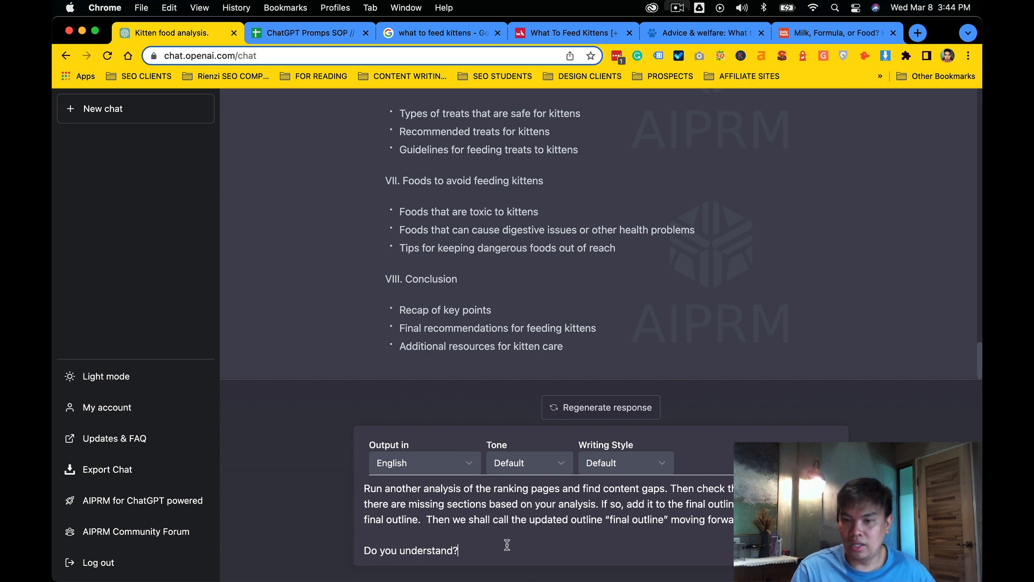
{"action": "key", "text": "Return"}
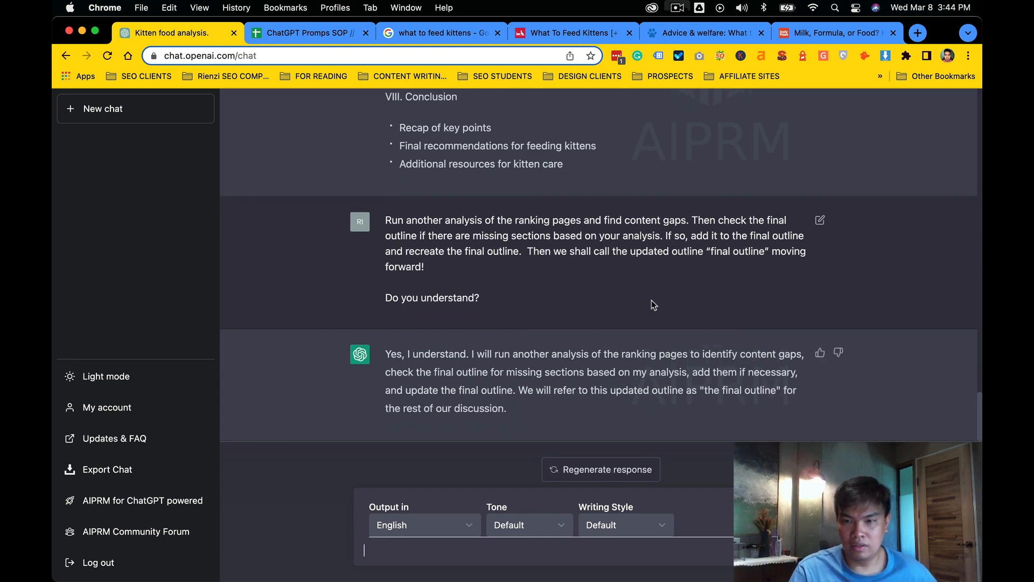
Copy the P8 prompt "If so, run the analysis now." from cell B9 of the spreadsheet into ChatGPT and send it.
{"action": "key", "text": "ctrl+Tab"}
{"action": "scroll", "coordinate": [464, 361], "scroll_direction": "down", "scroll_amount": 2}
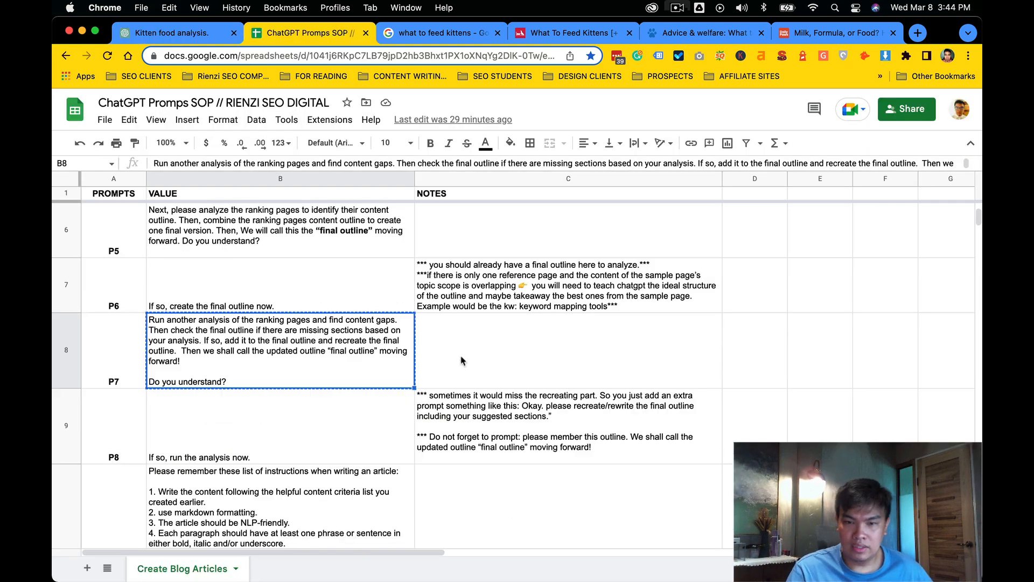
{"action": "left_click", "coordinate": [355, 424]}
{"action": "key", "text": "super+c"}
{"action": "key", "text": "ctrl+shift+Tab"}
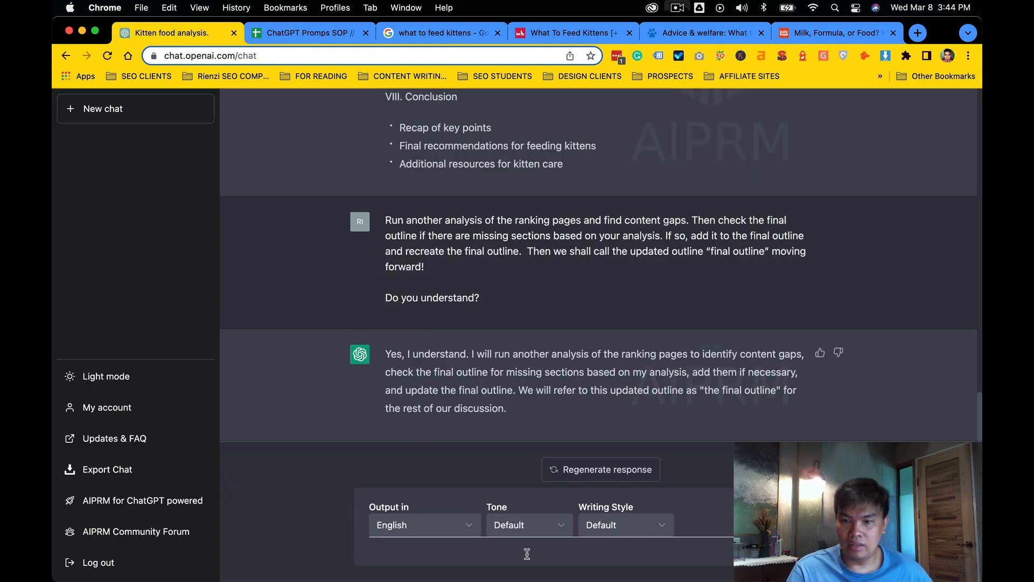
{"action": "left_click_drag", "start_coordinate": [564, 429], "coordinate": [379, 354]}
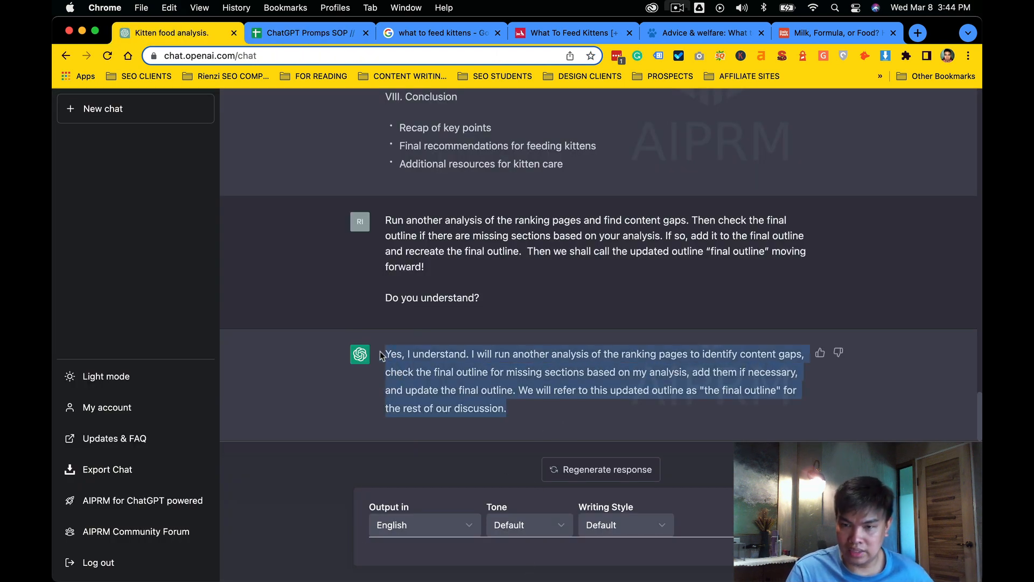
{"action": "left_click", "coordinate": [436, 549]}
{"action": "key", "text": "super+v"}
{"action": "key", "text": "Return"}
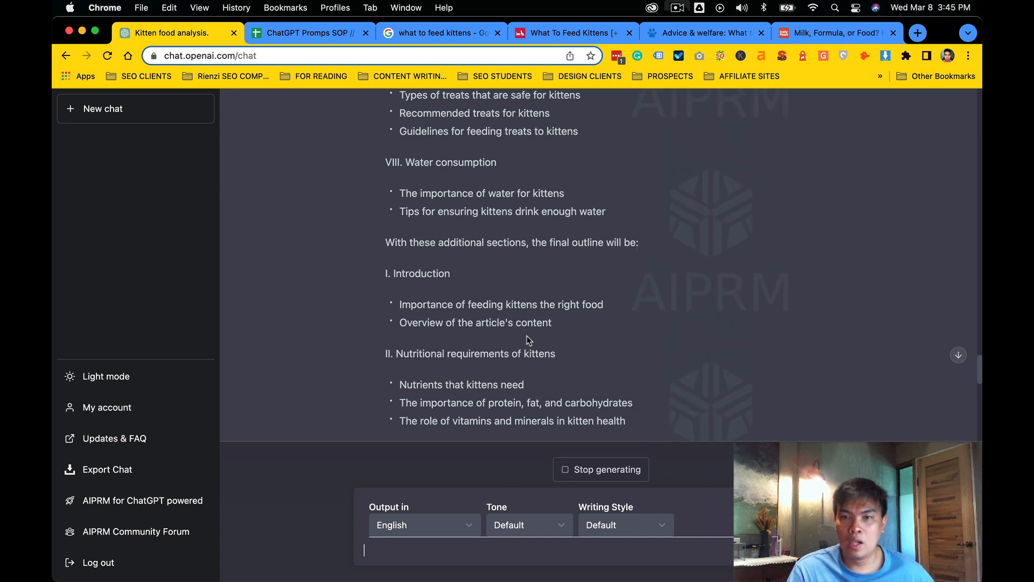
Read the P8 note in cell C9 about asking ChatGPT to recreate the final outline with its suggested sections.
{"action": "key", "text": "ctrl+Tab"}
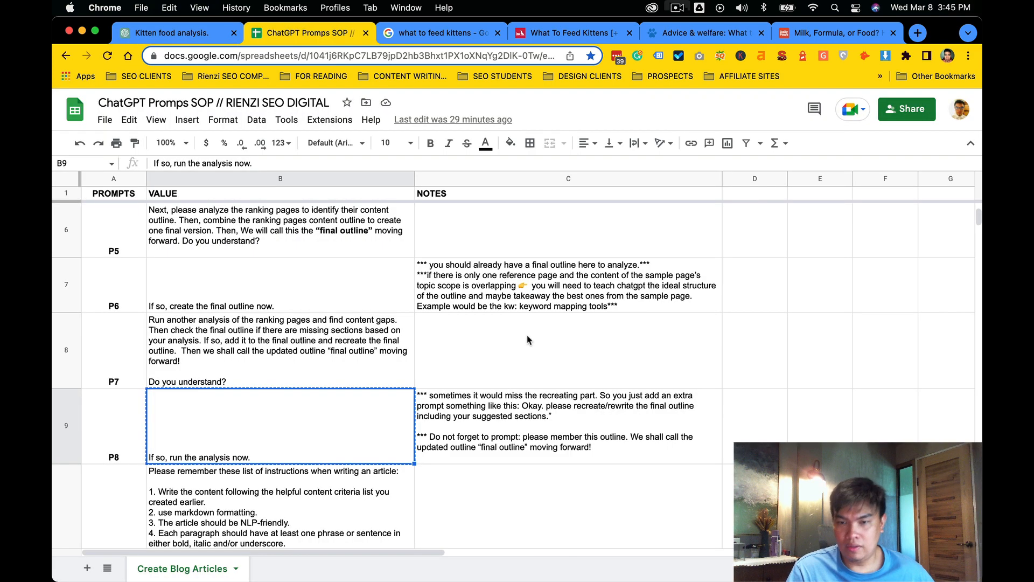
{"action": "triple_click", "coordinate": [526, 429]}
{"action": "left_click", "coordinate": [520, 416]}
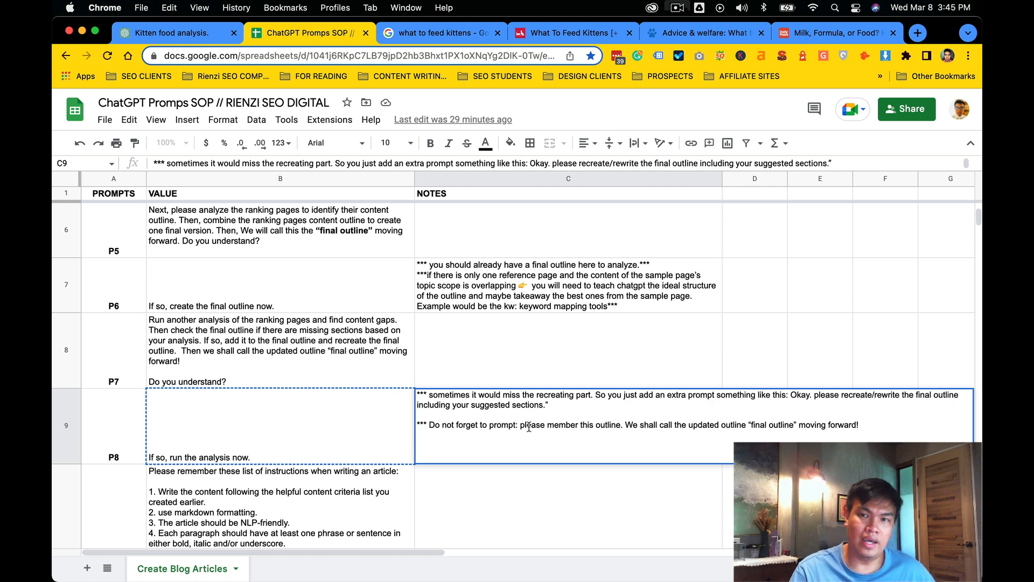
{"action": "key", "text": "ctrl+shift+Tab"}
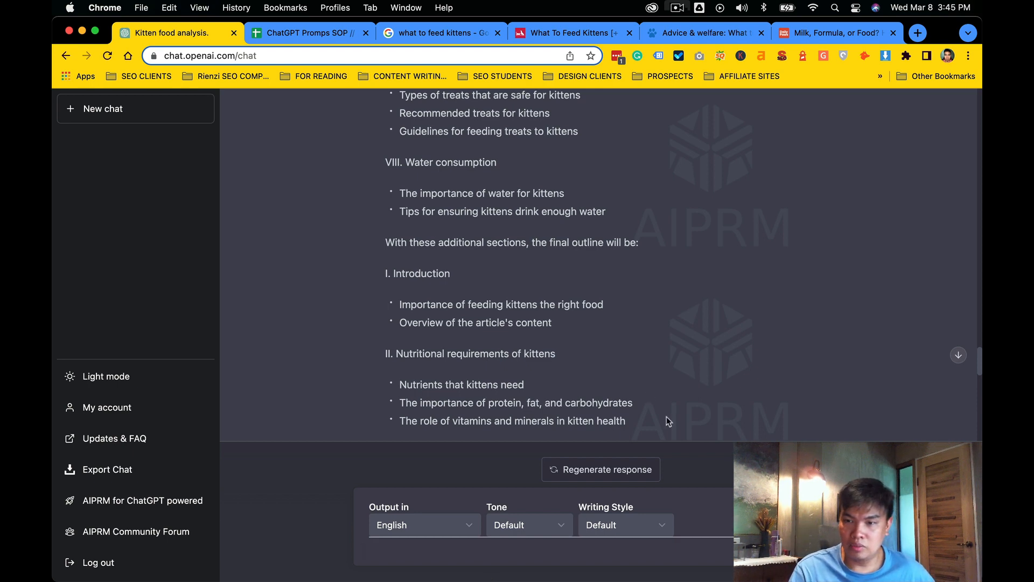
Examine ChatGPT's content-gap analysis, its recommended additional sections and the outline that follows them.
{"action": "left_click_drag", "start_coordinate": [667, 418], "coordinate": [398, 305]}
{"action": "scroll", "coordinate": [516, 285], "scroll_direction": "up", "scroll_amount": 2}
{"action": "scroll", "coordinate": [516, 286], "scroll_direction": "up", "scroll_amount": 8}
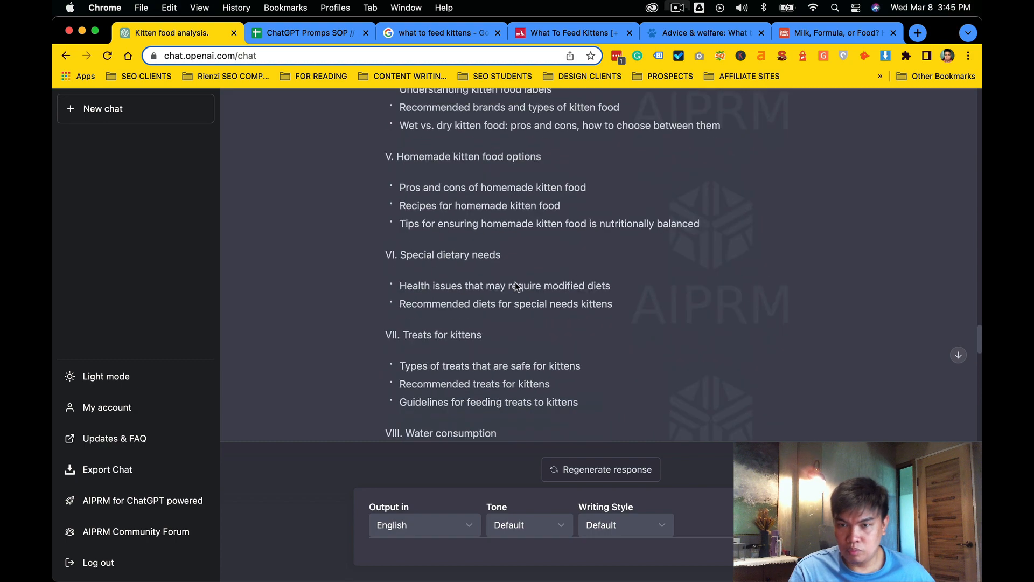
{"action": "scroll", "coordinate": [516, 282], "scroll_direction": "up", "scroll_amount": 4}
{"action": "scroll", "coordinate": [512, 296], "scroll_direction": "down", "scroll_amount": 3}
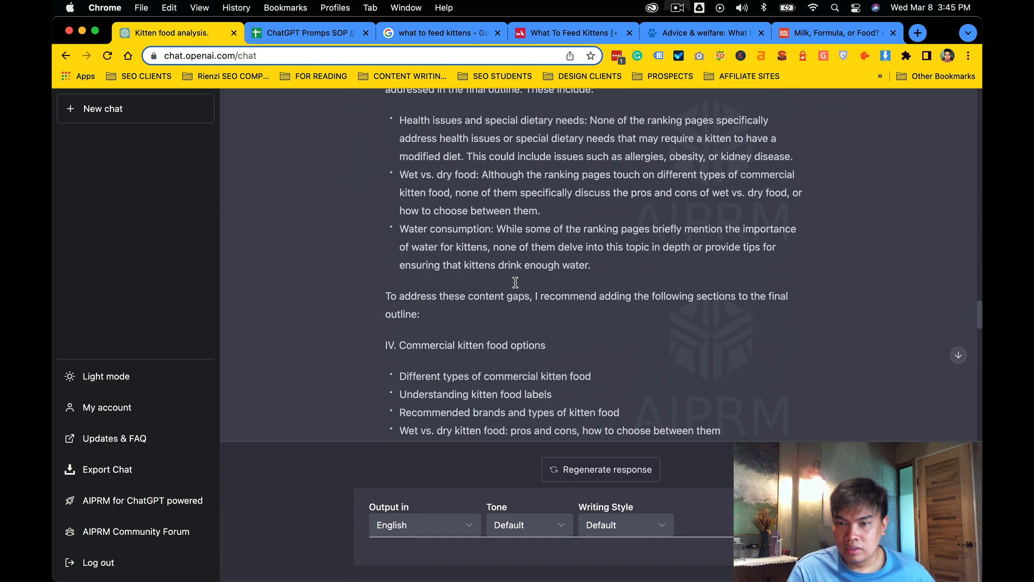
{"action": "triple_click", "coordinate": [414, 280]}
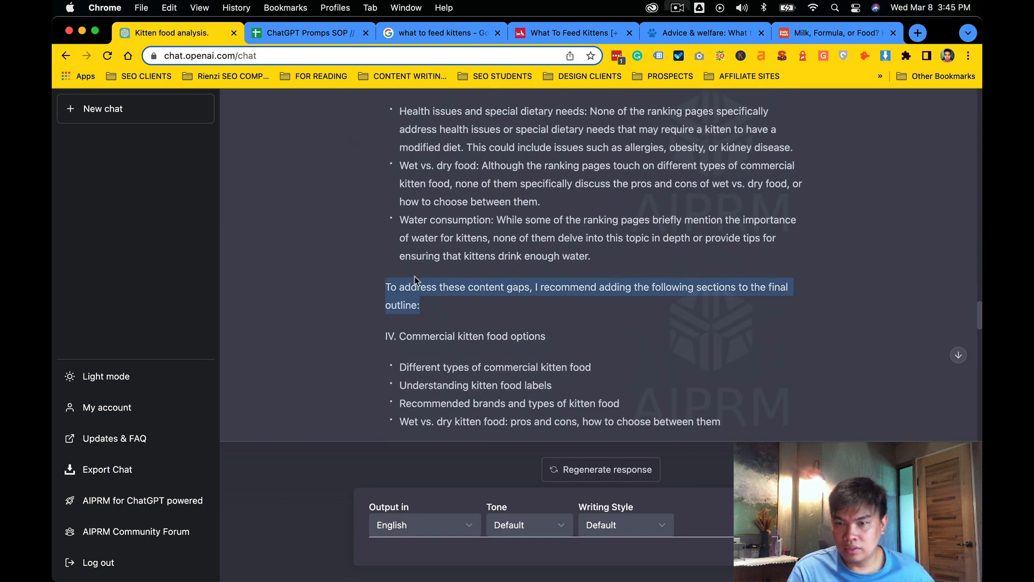
{"action": "left_click", "coordinate": [447, 291]}
{"action": "left_click_drag", "start_coordinate": [543, 309], "coordinate": [371, 284]}
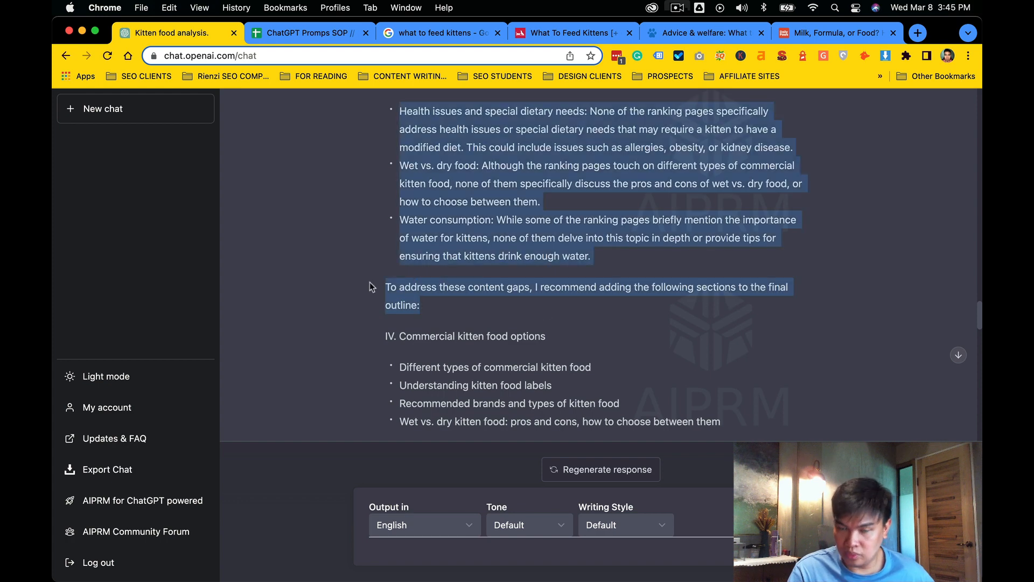
{"action": "left_click", "coordinate": [429, 292]}
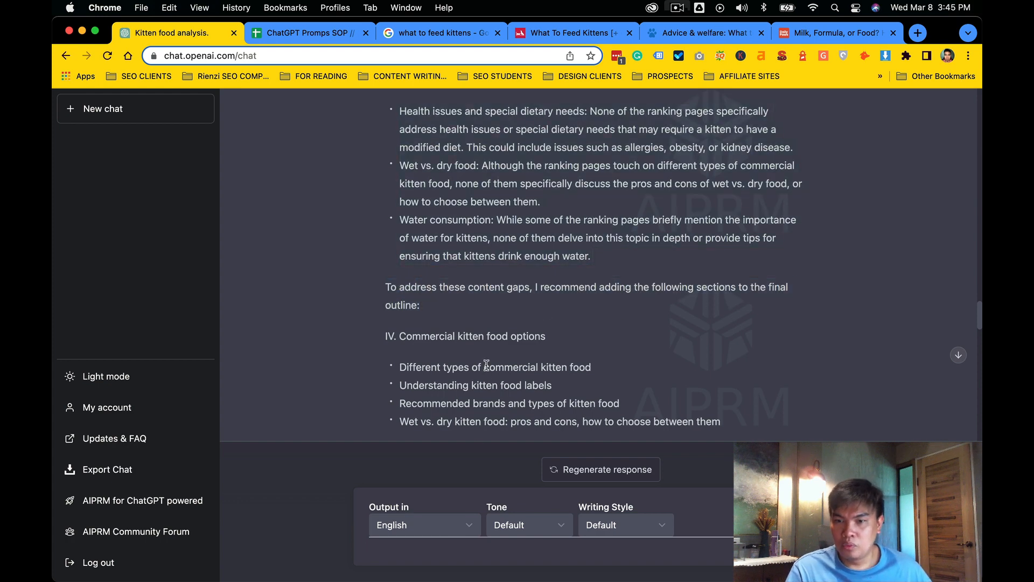
{"action": "scroll", "coordinate": [486, 365], "scroll_direction": "down", "scroll_amount": 1}
{"action": "scroll", "coordinate": [486, 365], "scroll_direction": "up", "scroll_amount": 1}
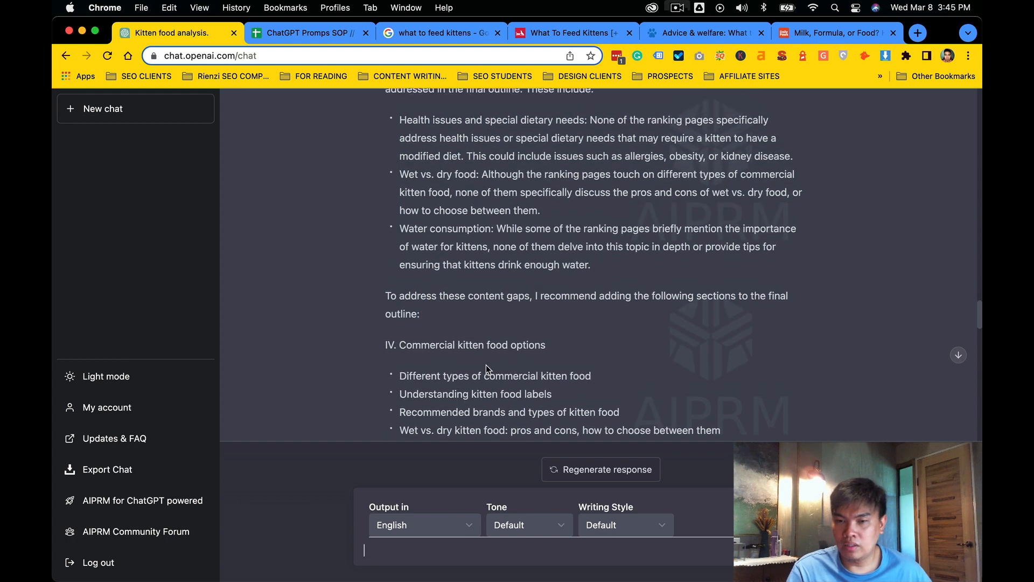
{"action": "scroll", "coordinate": [488, 369], "scroll_direction": "down", "scroll_amount": 3}
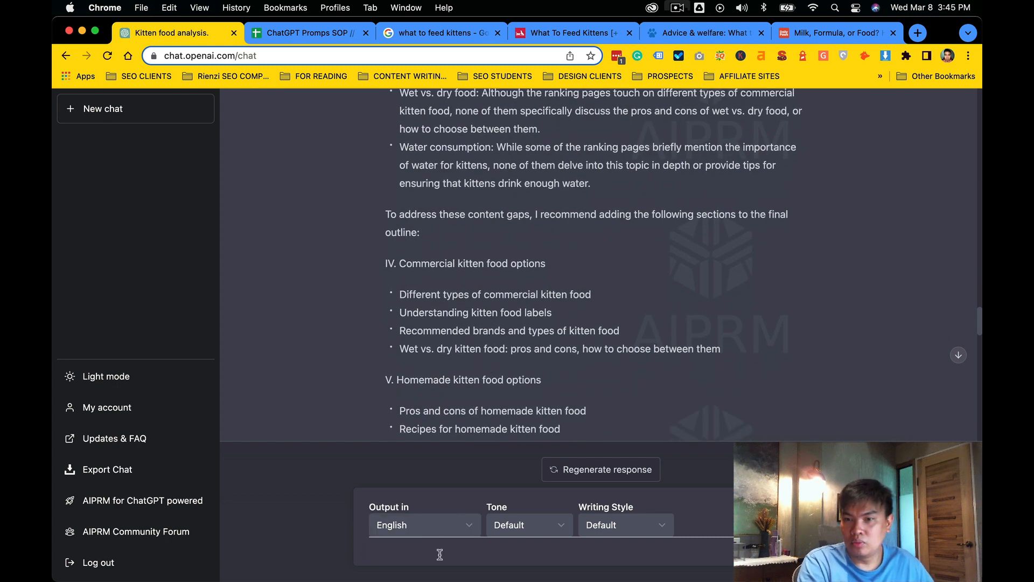
{"action": "type", "text": "please com"}
{"action": "key", "text": "BackSpace"}
{"action": "key", "text": "BackSpace"}
{"action": "key", "text": "BackSpace"}
{"action": "key", "text": "BackSpace"}
{"action": "key", "text": "BackSpace"}
{"action": "key", "text": "BackSpace"}
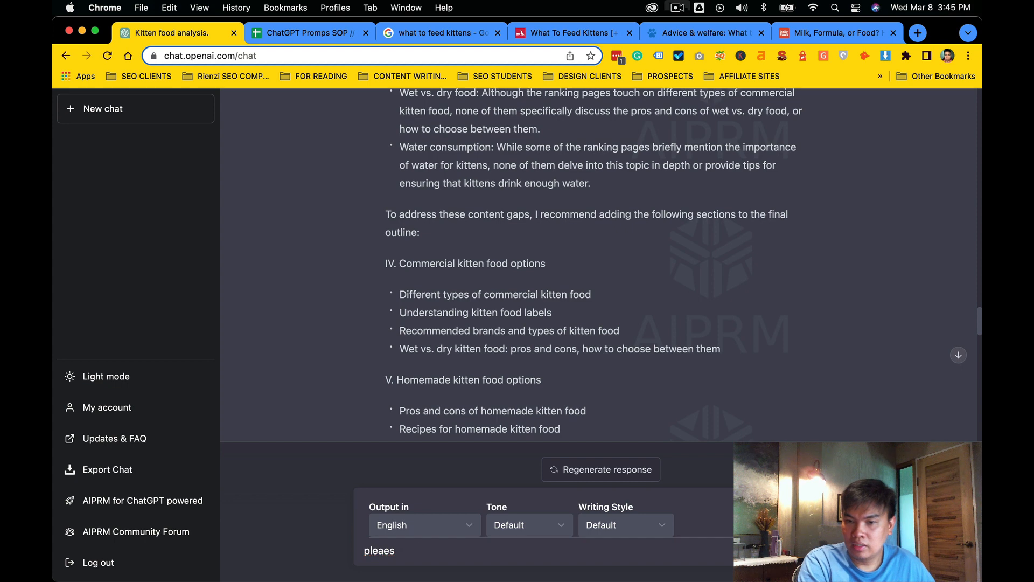
{"action": "type", "text": "se combine"}
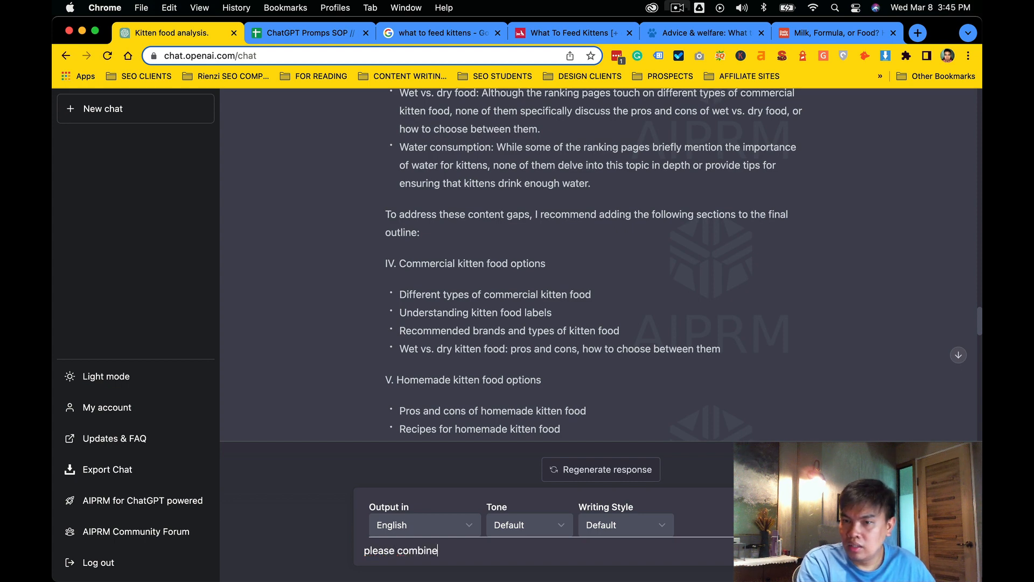
{"action": "type", "text": " your recomm"}
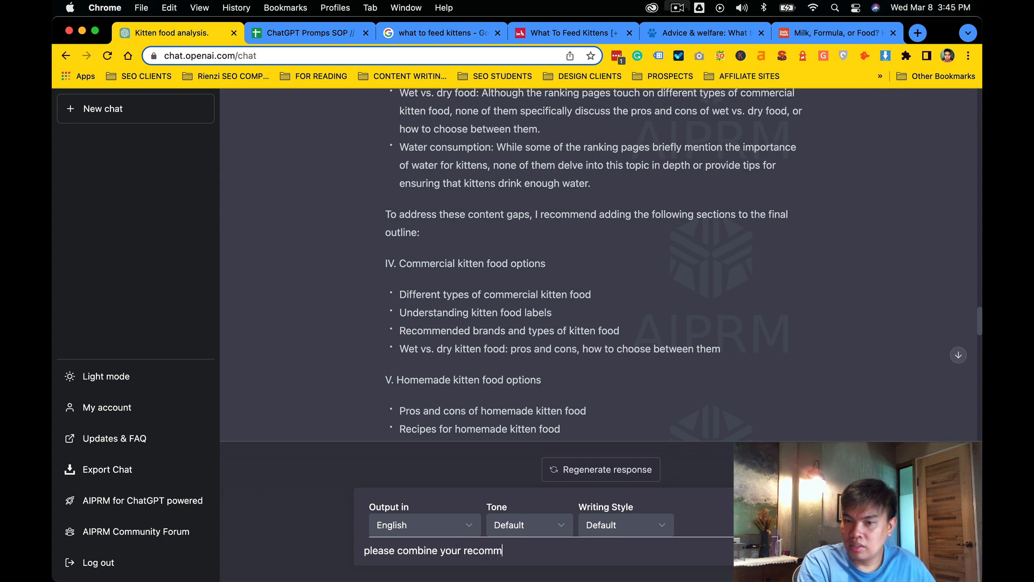
{"action": "type", "text": "endations to the "}
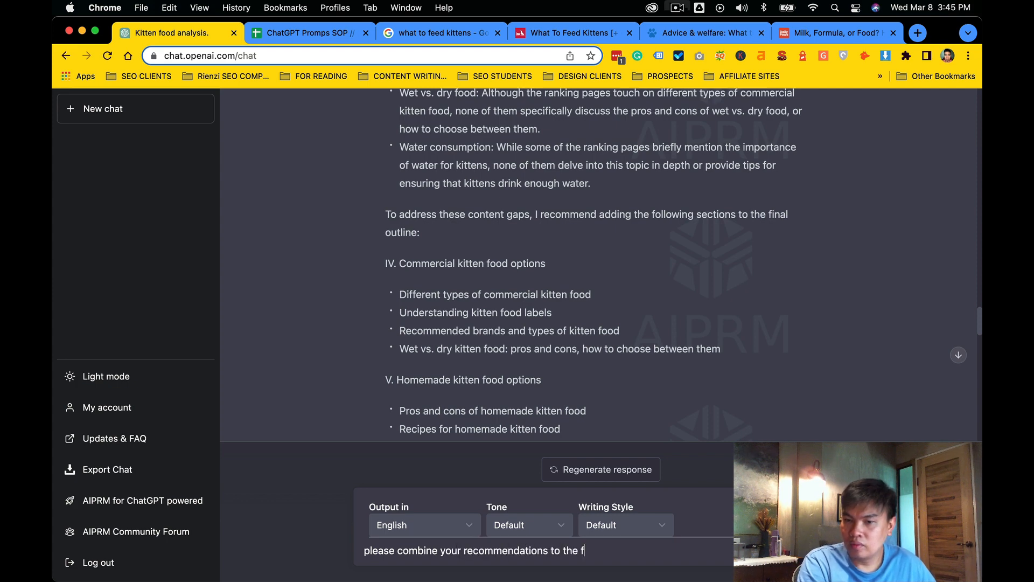
{"action": "type", "text": "f"}
{"action": "key", "text": "super+a"}
Send ChatGPT the message "please rewrite the final outline to include your recommendations".
{"action": "type", "text": "please r"}
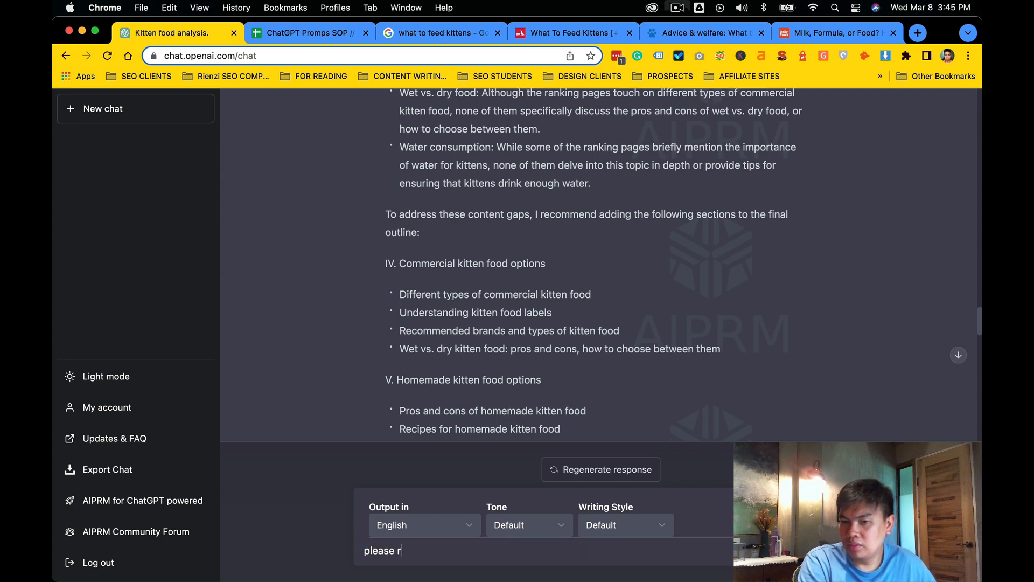
{"action": "type", "text": "ewrite the"}
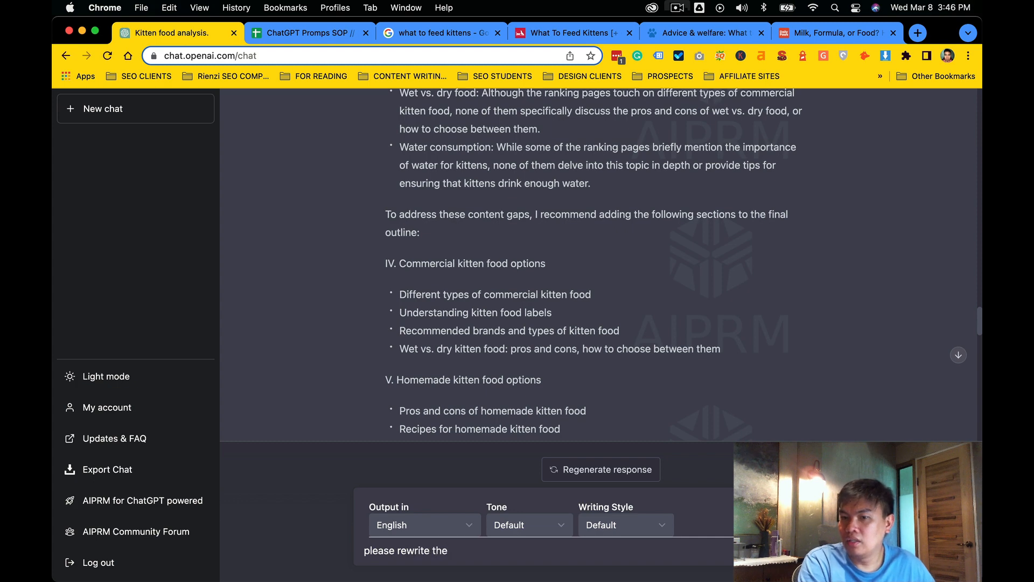
{"action": "type", "text": " final o"}
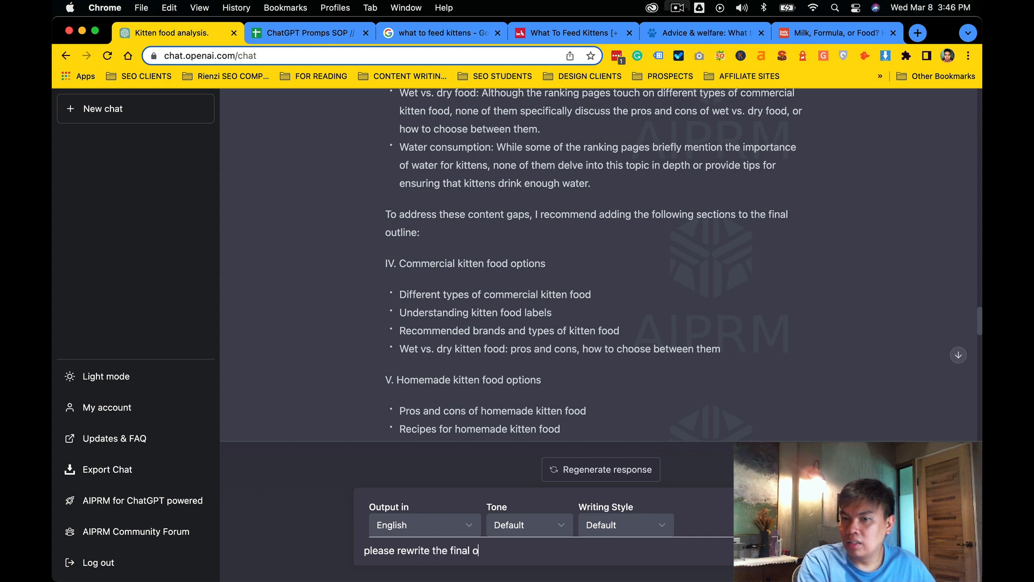
{"action": "type", "text": "utline"}
{"action": "scroll", "coordinate": [522, 332], "scroll_direction": "up", "scroll_amount": 10}
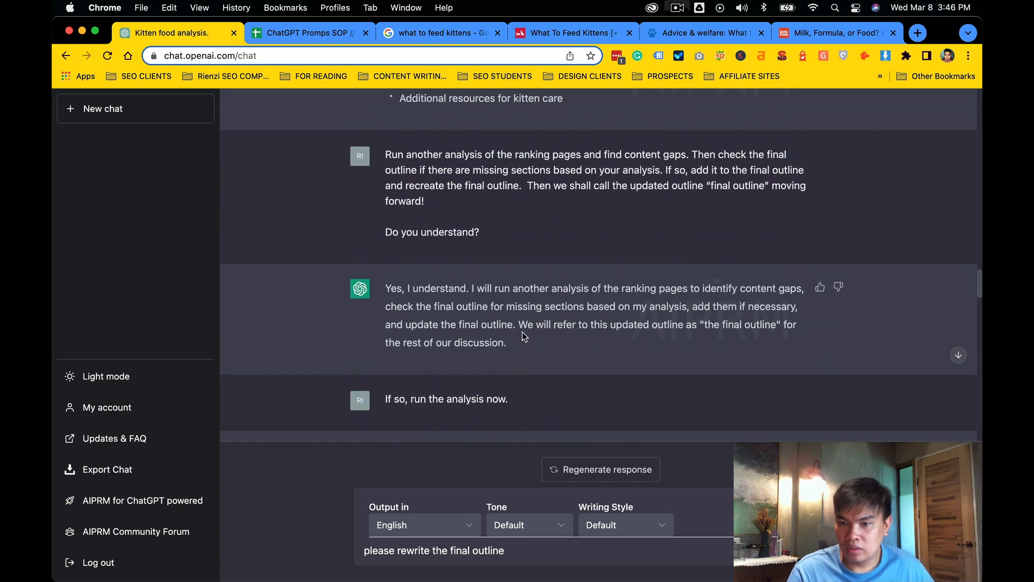
{"action": "type", "text": "and include your rec"}
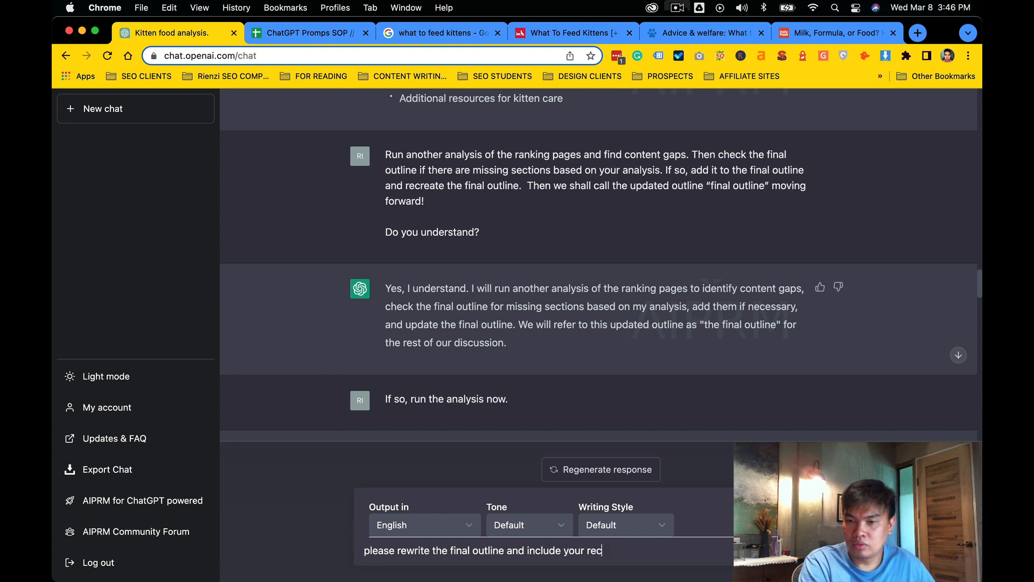
{"action": "key", "text": "BackSpace"}
{"action": "key", "text": "BackSpace"}
{"action": "key", "text": "BackSpace"}
{"action": "key", "text": "BackSpace"}
{"action": "key", "text": "BackSpace"}
{"action": "key", "text": "BackSpace"}
{"action": "key", "text": "BackSpace"}
{"action": "key", "text": "BackSpace"}
{"action": "key", "text": "BackSpace"}
{"action": "key", "text": "BackSpace"}
{"action": "key", "text": "BackSpace"}
{"action": "key", "text": "BackSpace"}
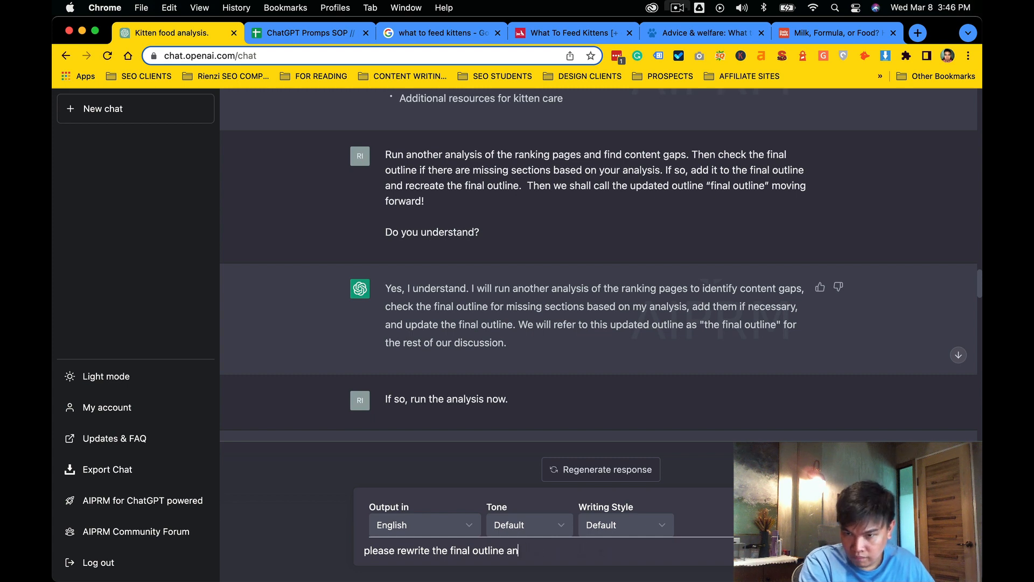
{"action": "type", "text": "to include your r"}
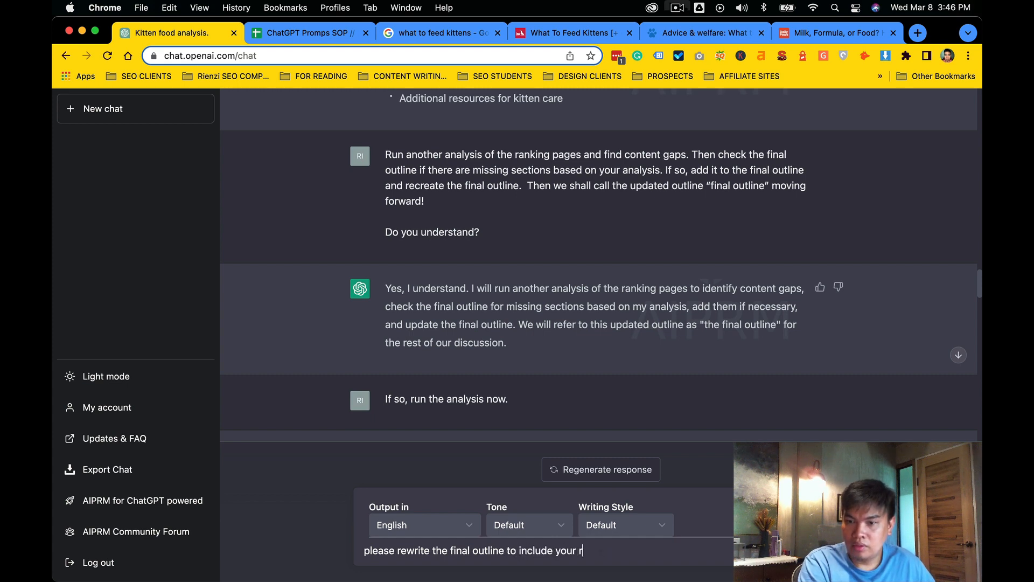
{"action": "type", "text": "ecommendations"}
{"action": "key", "text": "Return"}
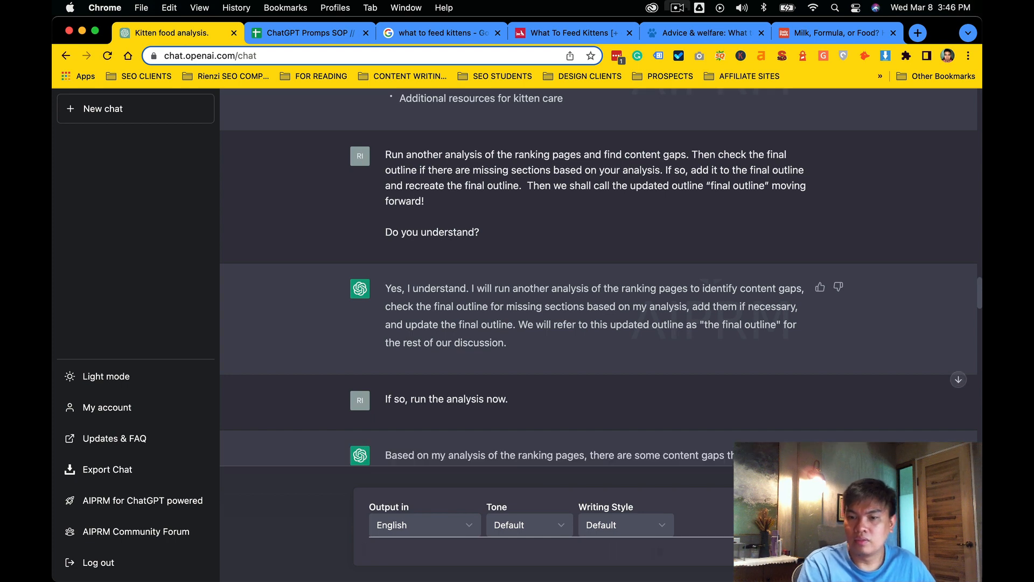
Examine the rewritten kitten-feeding outline from introduction to conclusion, including how the closing sentence names it.
{"action": "scroll", "coordinate": [585, 198], "scroll_direction": "down", "scroll_amount": 20}
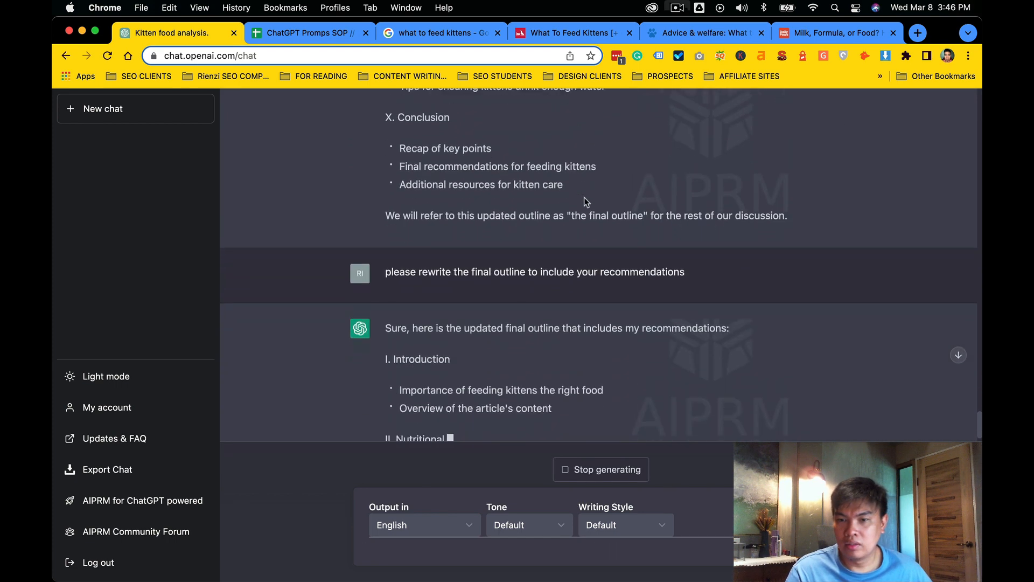
{"action": "scroll", "coordinate": [587, 255], "scroll_direction": "down", "scroll_amount": 3}
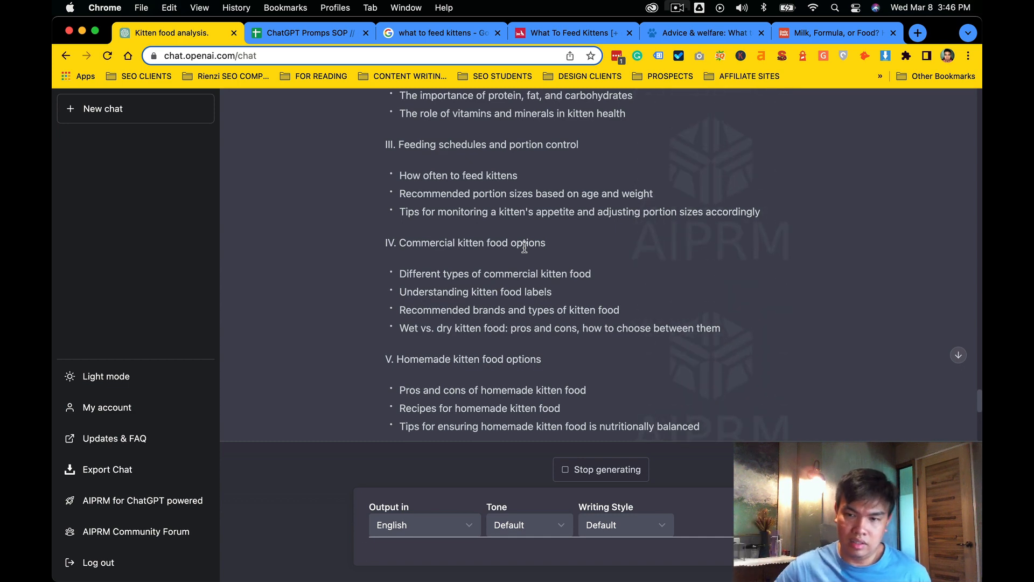
{"action": "scroll", "coordinate": [525, 248], "scroll_direction": "down", "scroll_amount": 10}
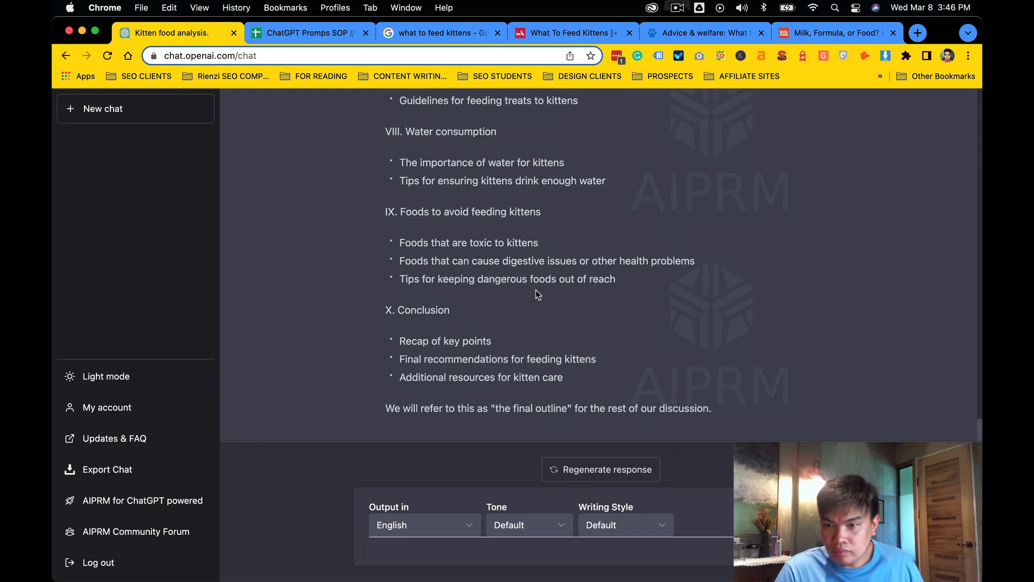
{"action": "left_click_drag", "start_coordinate": [709, 407], "coordinate": [482, 392]}
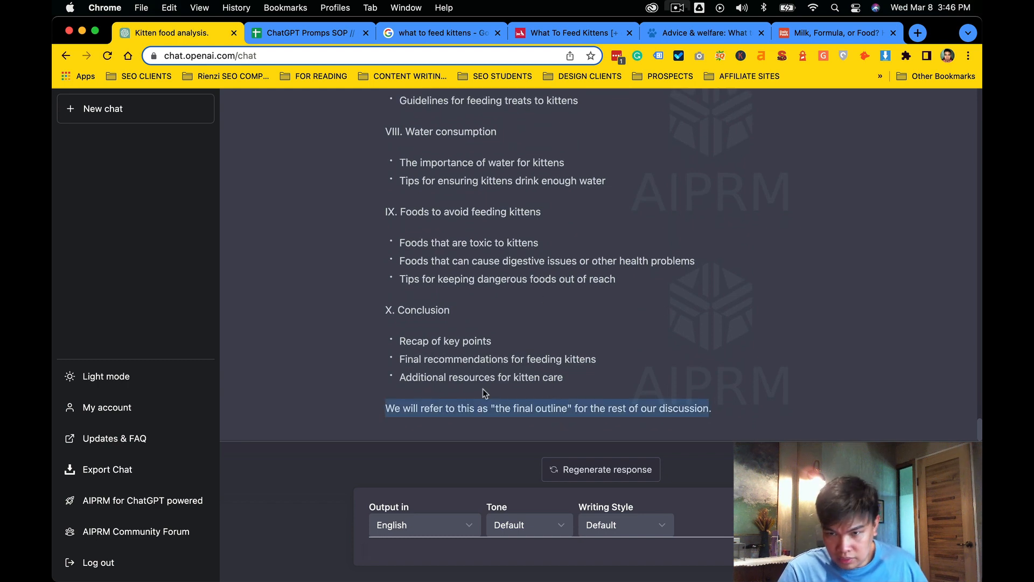
{"action": "scroll", "coordinate": [480, 357], "scroll_direction": "up", "scroll_amount": 10}
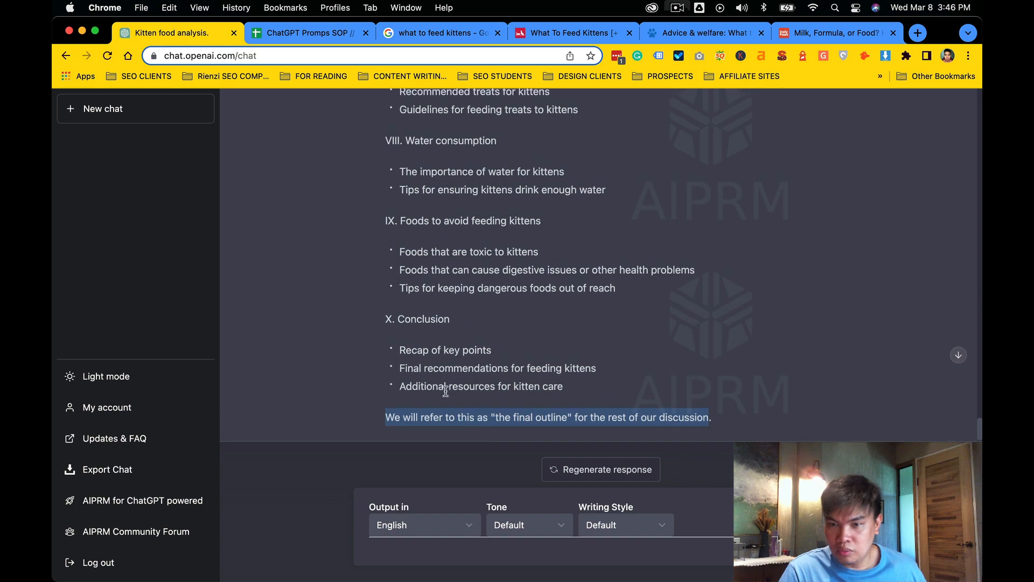
{"action": "scroll", "coordinate": [479, 357], "scroll_direction": "up", "scroll_amount": 4}
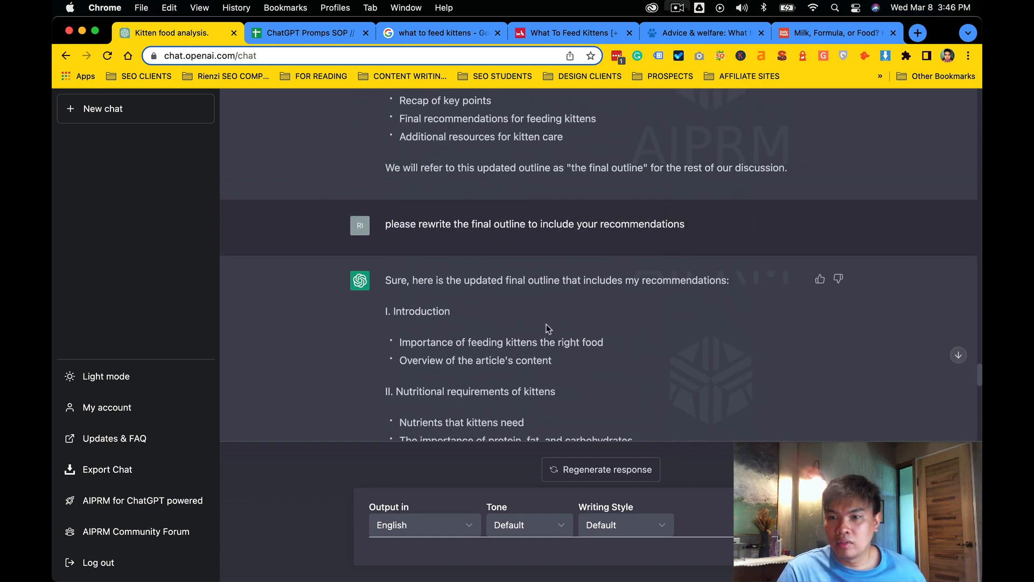
{"action": "scroll", "coordinate": [548, 328], "scroll_direction": "down", "scroll_amount": 14}
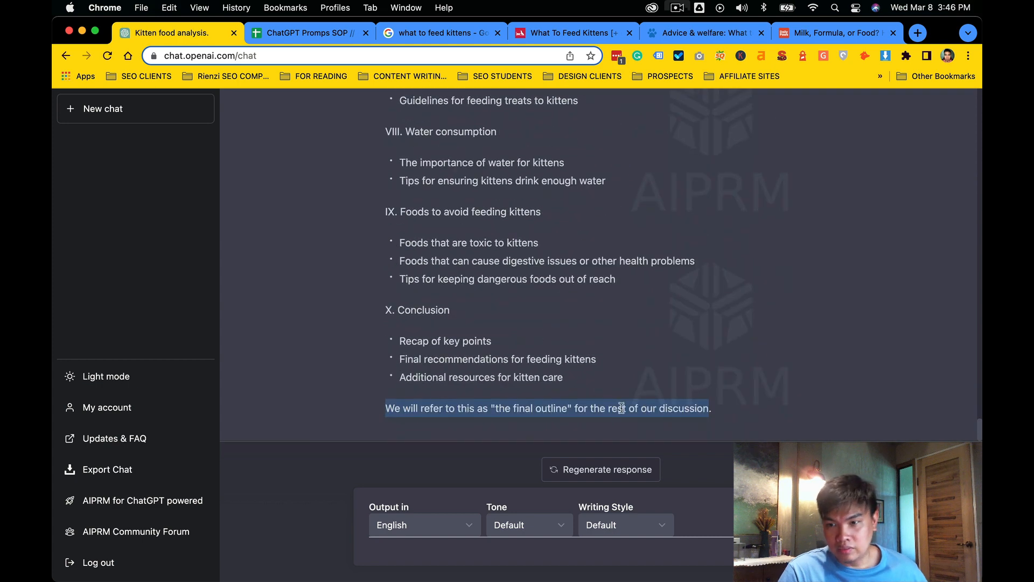
{"action": "left_click", "coordinate": [621, 408]}
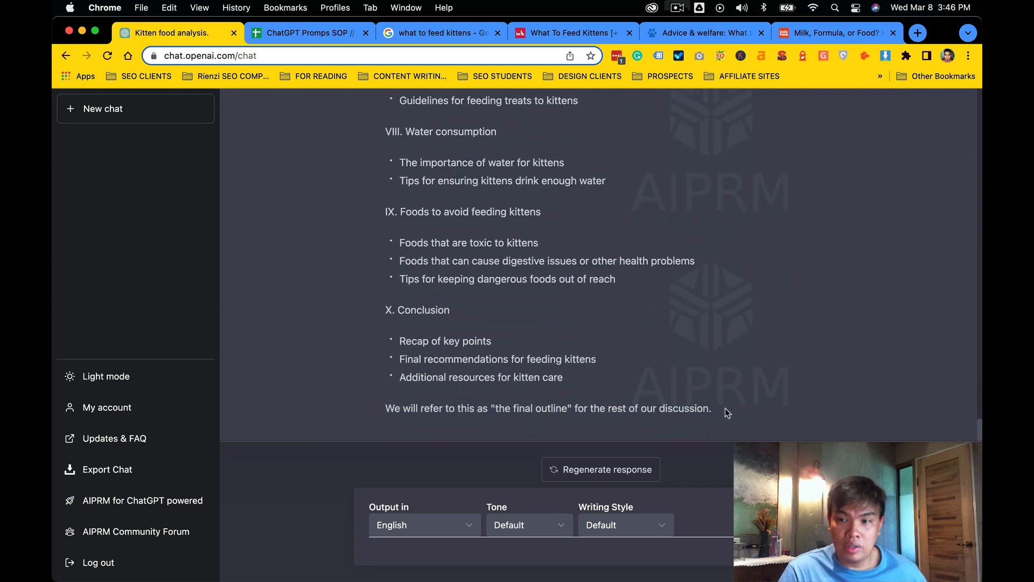
{"action": "left_click_drag", "start_coordinate": [725, 408], "coordinate": [438, 398]}
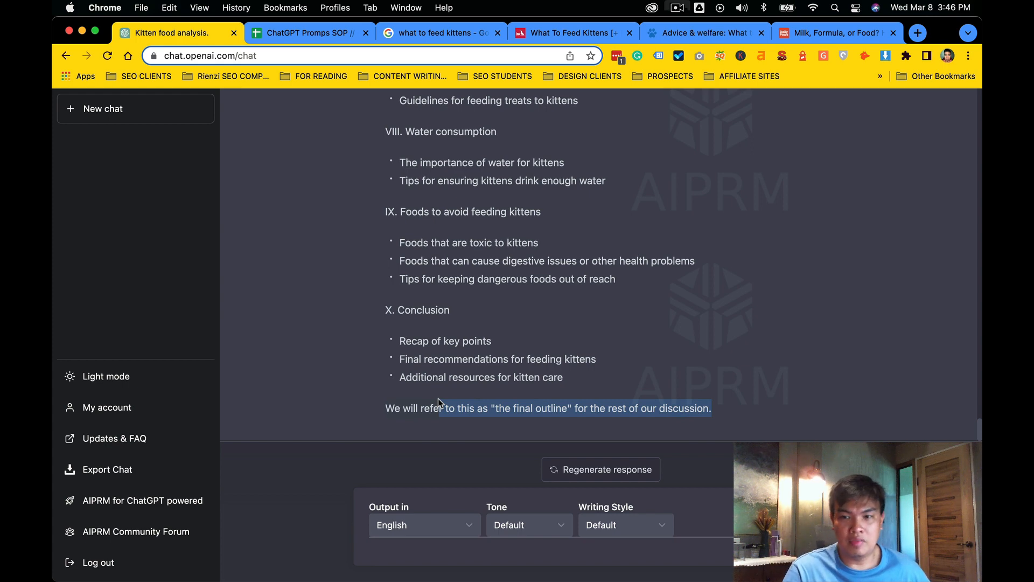
Return to the start of the rewritten final outline and glance at The Honest Kitchen's kitten-feeding page for comparison.
{"action": "left_click", "coordinate": [583, 369]}
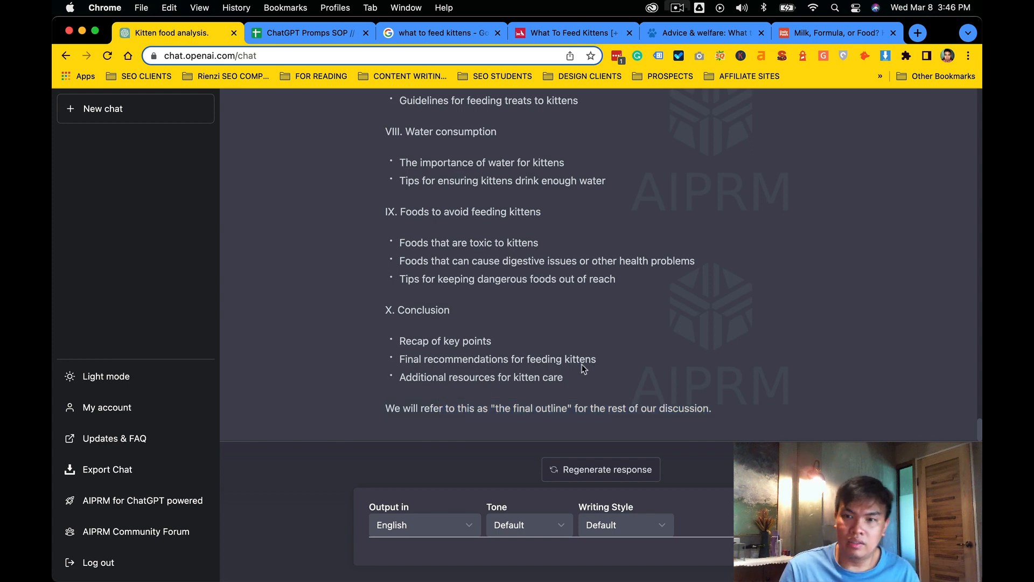
{"action": "scroll", "coordinate": [583, 369], "scroll_direction": "up", "scroll_amount": 10}
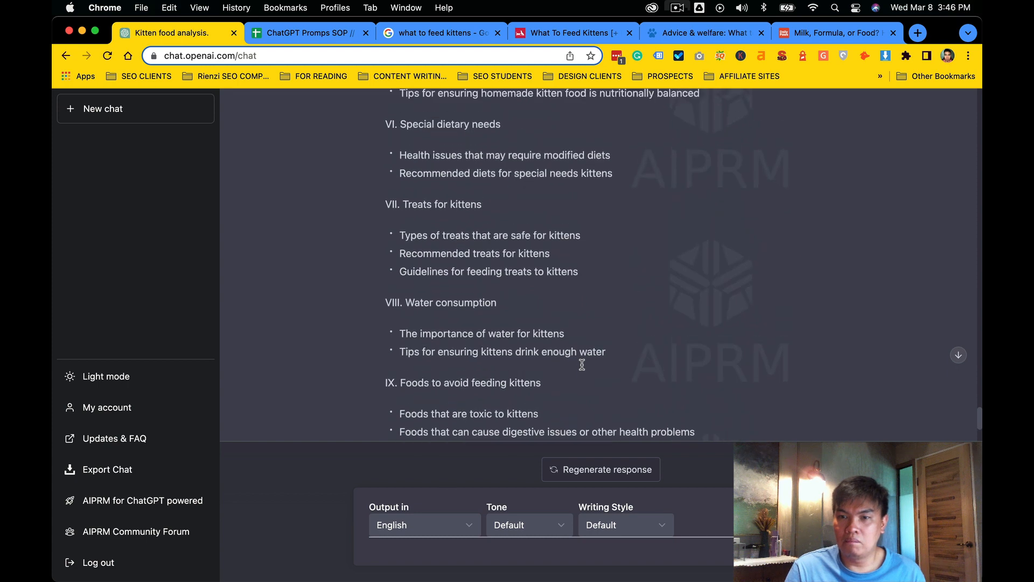
{"action": "scroll", "coordinate": [581, 364], "scroll_direction": "up", "scroll_amount": 8}
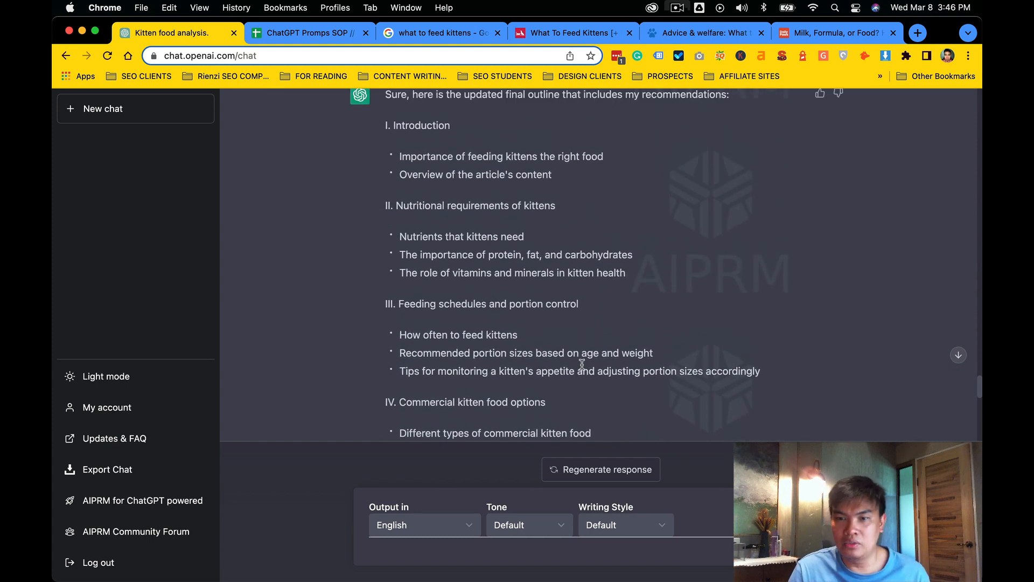
{"action": "scroll", "coordinate": [554, 324], "scroll_direction": "up", "scroll_amount": 3}
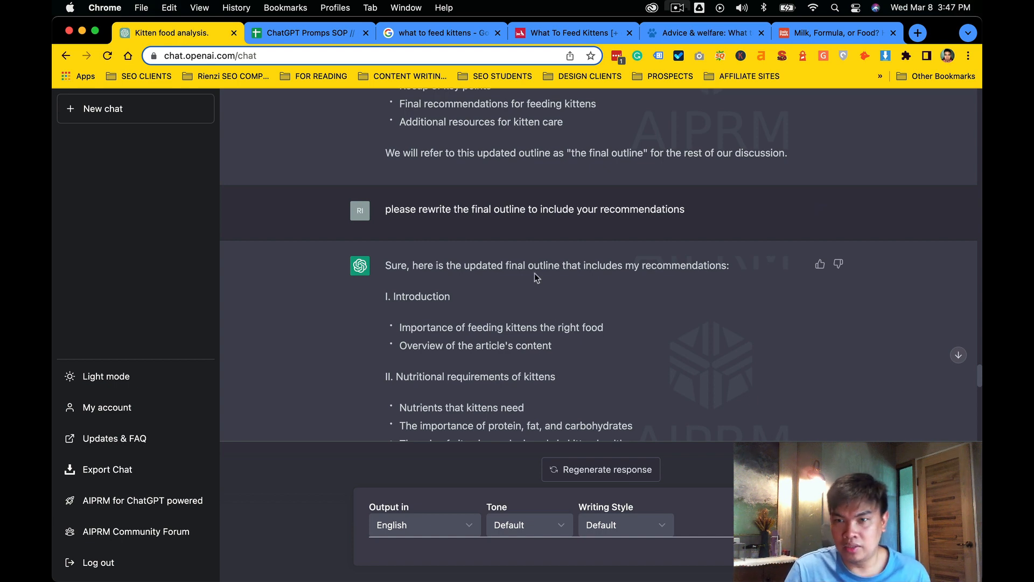
{"action": "left_click", "coordinate": [543, 35]}
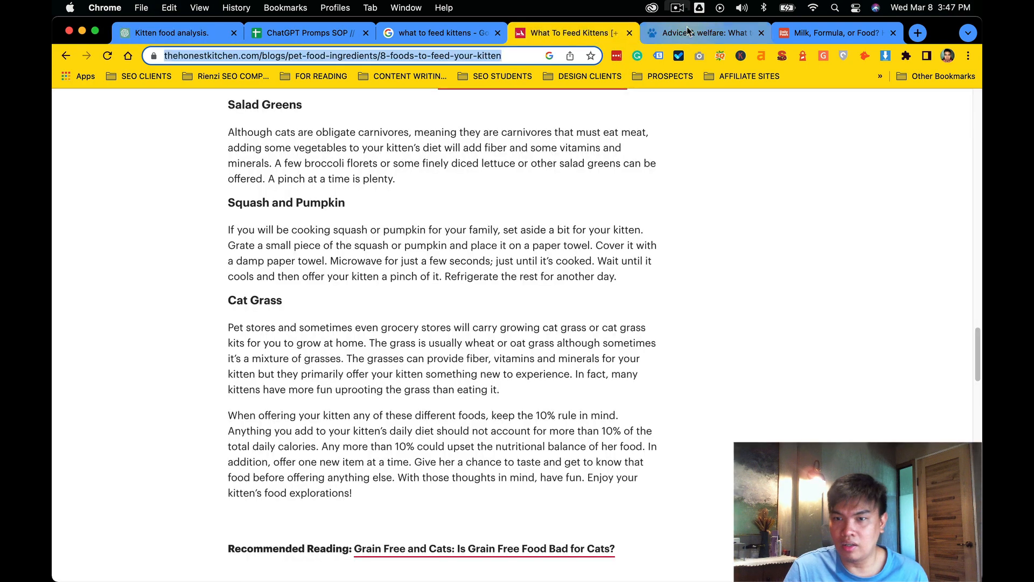
{"action": "scroll", "coordinate": [554, 278], "scroll_direction": "down", "scroll_amount": 5}
{"action": "left_click", "coordinate": [158, 35]}
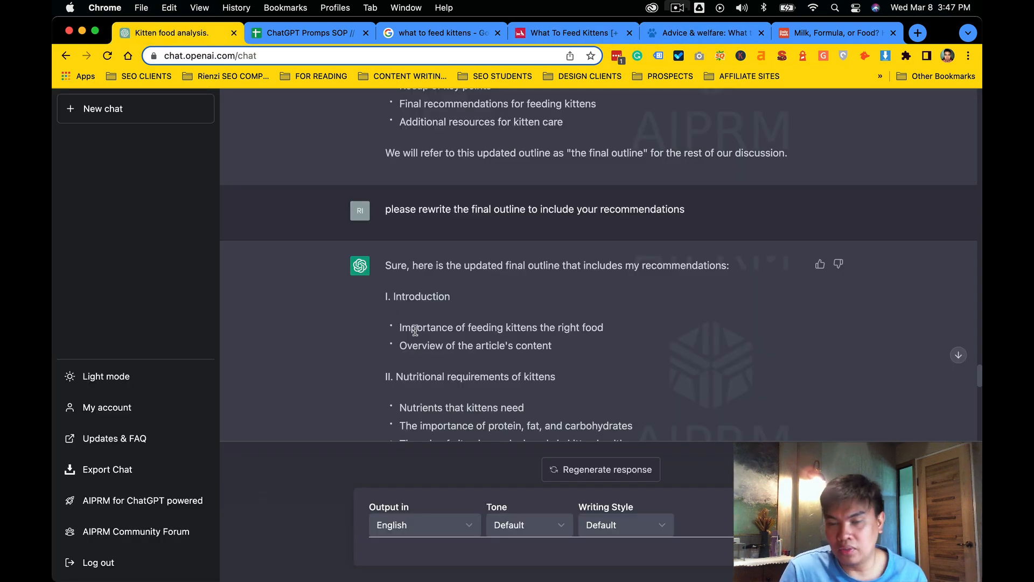
Examine the rewritten outline's introduction, nutritional requirements, and feeding schedules and portion control sections with their bullet points.
{"action": "scroll", "coordinate": [415, 330], "scroll_direction": "down", "scroll_amount": 1}
{"action": "left_click_drag", "start_coordinate": [385, 258], "coordinate": [472, 290]}
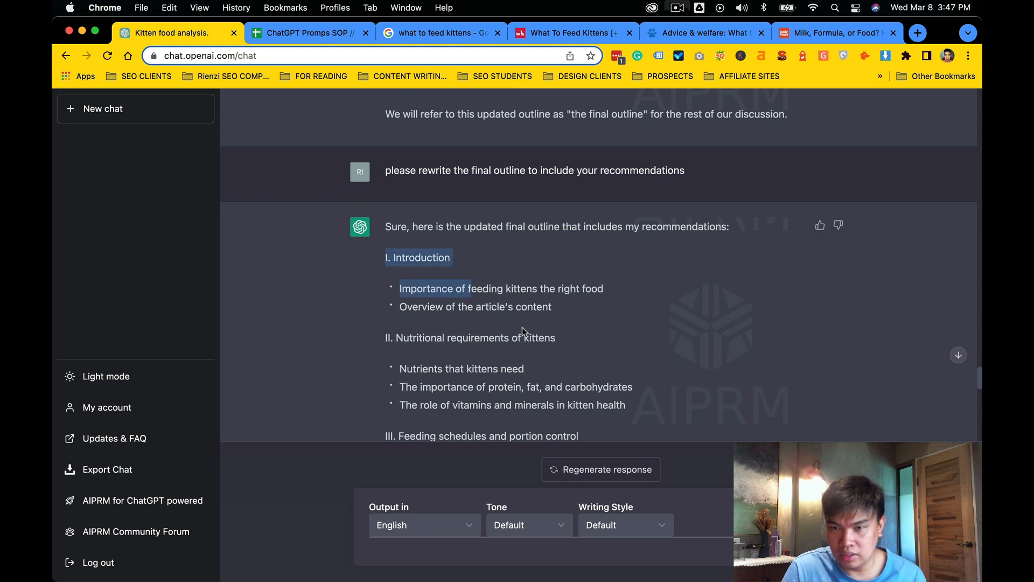
{"action": "scroll", "coordinate": [523, 331], "scroll_direction": "down", "scroll_amount": 1}
{"action": "left_click", "coordinate": [398, 300]}
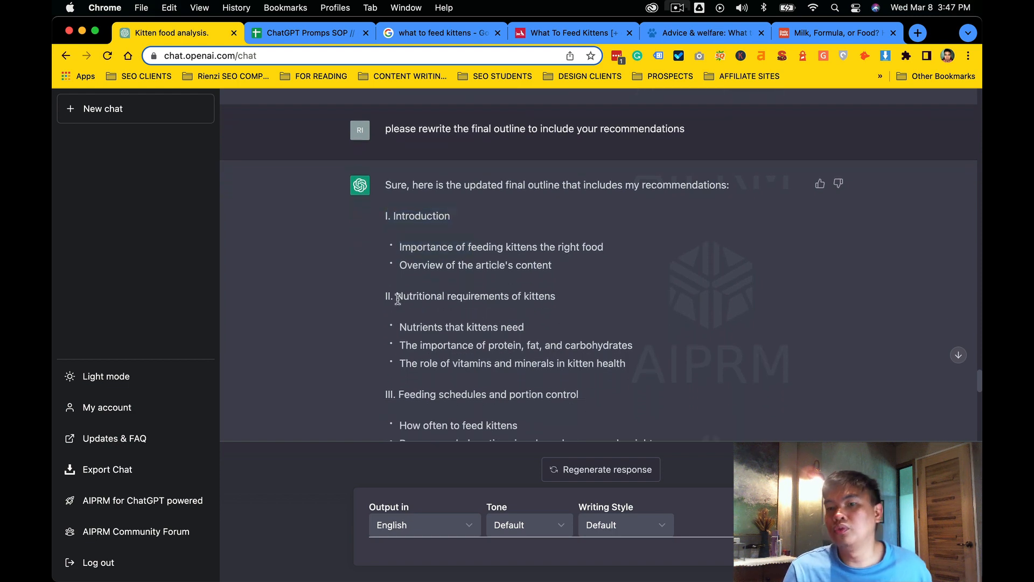
{"action": "left_click_drag", "start_coordinate": [377, 300], "coordinate": [603, 308]}
{"action": "left_click", "coordinate": [582, 306]}
{"action": "scroll", "coordinate": [580, 317], "scroll_direction": "down", "scroll_amount": 1}
{"action": "scroll", "coordinate": [581, 318], "scroll_direction": "down", "scroll_amount": 1}
{"action": "scroll", "coordinate": [479, 348], "scroll_direction": "down", "scroll_amount": 1}
{"action": "left_click", "coordinate": [421, 327]}
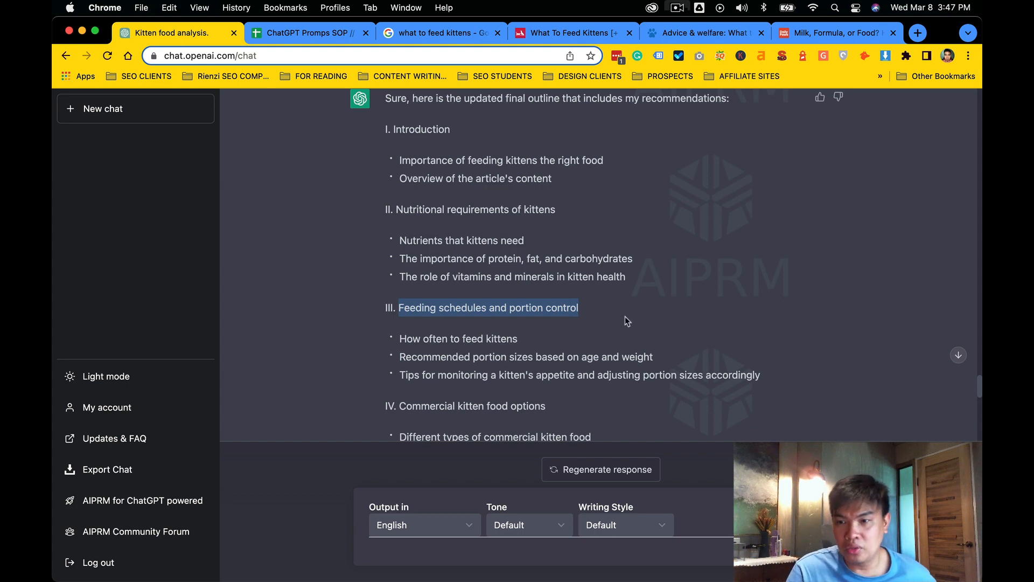
{"action": "left_click_drag", "start_coordinate": [817, 377], "coordinate": [405, 336]}
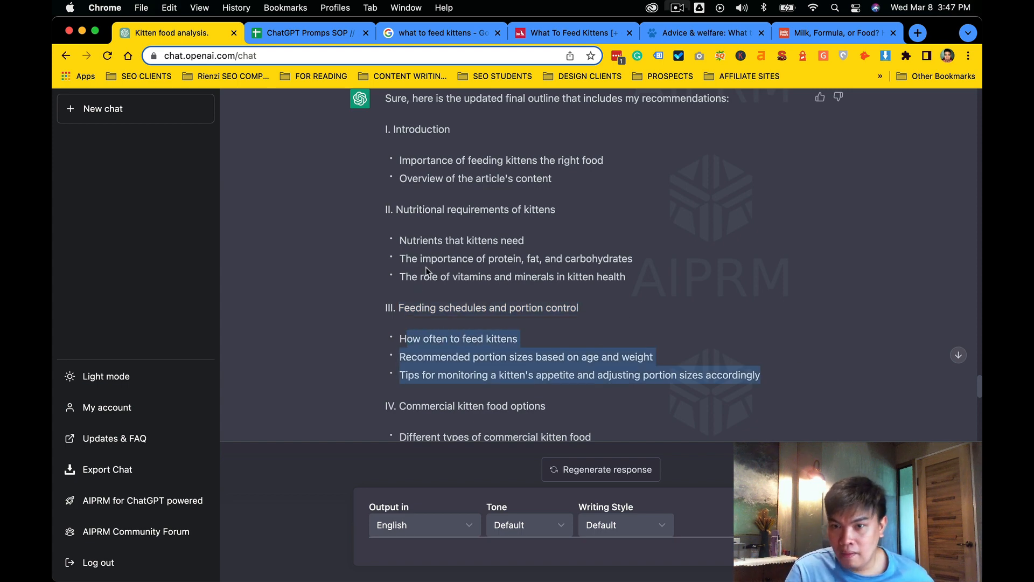
{"action": "left_click", "coordinate": [445, 254]}
{"action": "scroll", "coordinate": [670, 271], "scroll_direction": "down", "scroll_amount": 1}
{"action": "left_click_drag", "start_coordinate": [646, 243], "coordinate": [397, 202]}
{"action": "scroll", "coordinate": [464, 263], "scroll_direction": "down", "scroll_amount": 1}
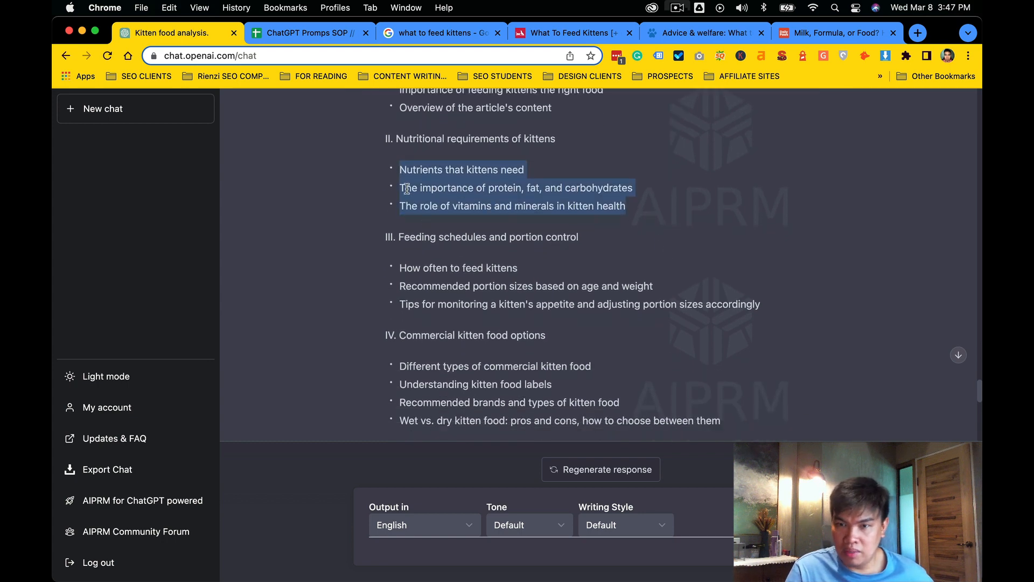
{"action": "left_click_drag", "start_coordinate": [385, 139], "coordinate": [771, 308]}
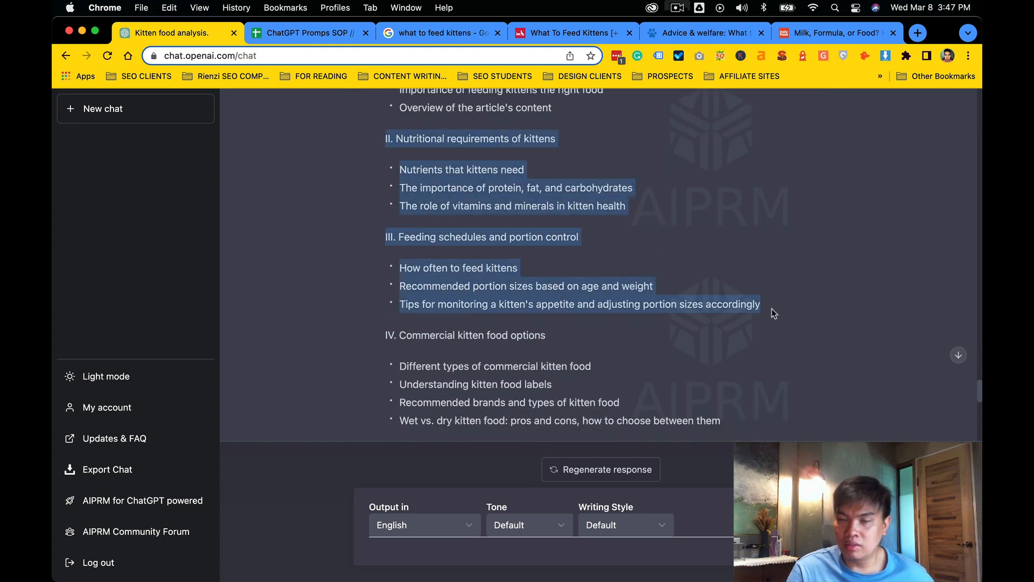
Examine the rewritten outline's sections on commercial and homemade kitten food options.
{"action": "left_click", "coordinate": [733, 345]}
{"action": "left_click_drag", "start_coordinate": [390, 334], "coordinate": [623, 370]}
{"action": "left_click", "coordinate": [622, 370]}
{"action": "scroll", "coordinate": [622, 370], "scroll_direction": "down", "scroll_amount": 1}
{"action": "scroll", "coordinate": [614, 366], "scroll_direction": "down", "scroll_amount": 2}
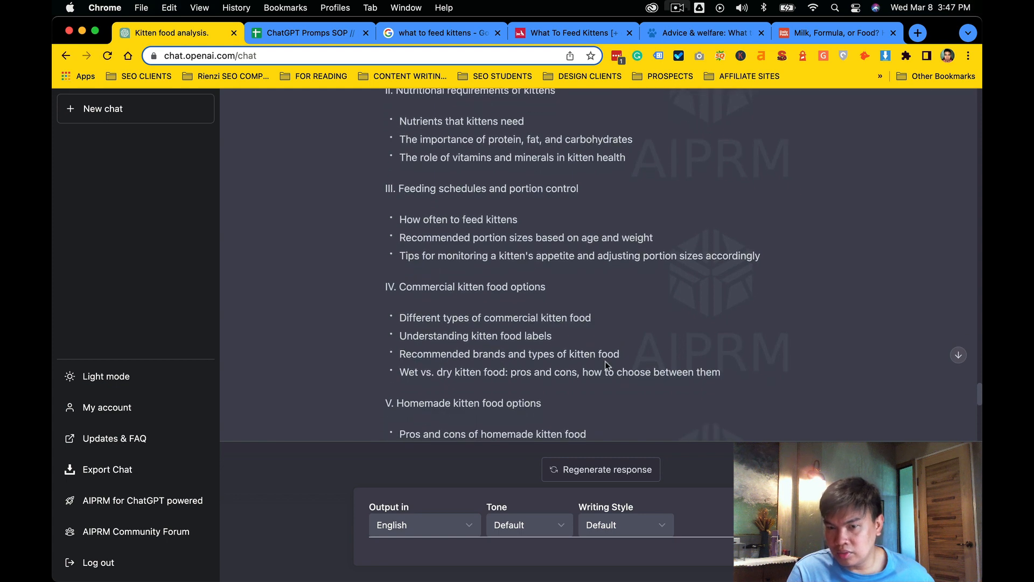
{"action": "scroll", "coordinate": [447, 360], "scroll_direction": "down", "scroll_amount": 1}
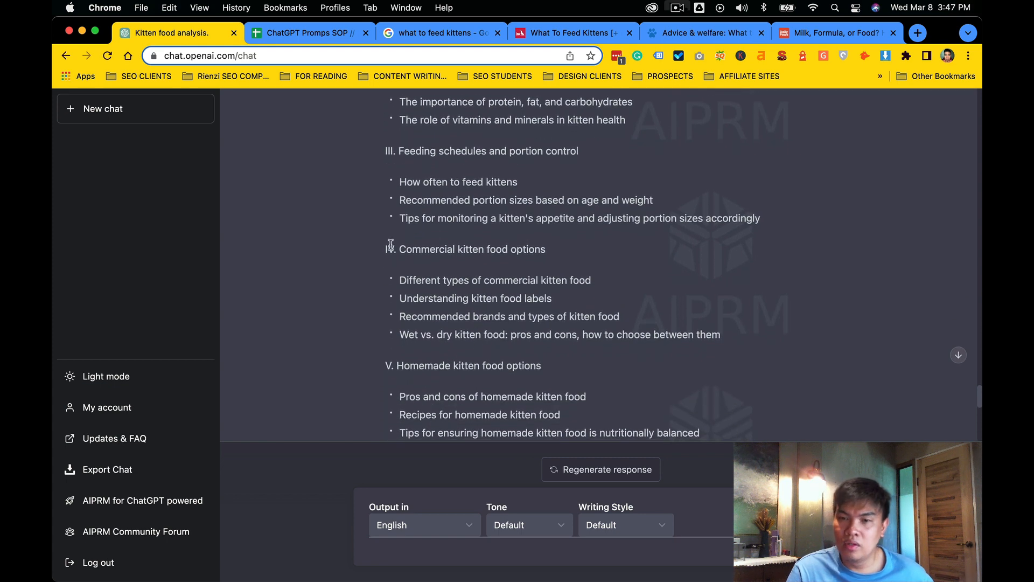
{"action": "scroll", "coordinate": [458, 317], "scroll_direction": "down", "scroll_amount": 2}
{"action": "scroll", "coordinate": [507, 355], "scroll_direction": "down", "scroll_amount": 1}
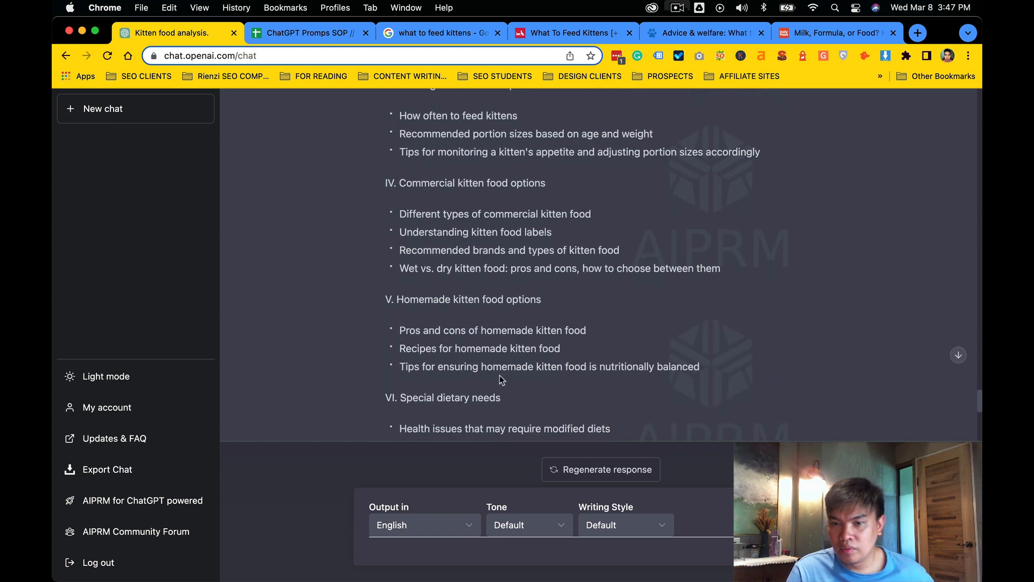
{"action": "scroll", "coordinate": [544, 391], "scroll_direction": "up", "scroll_amount": 1}
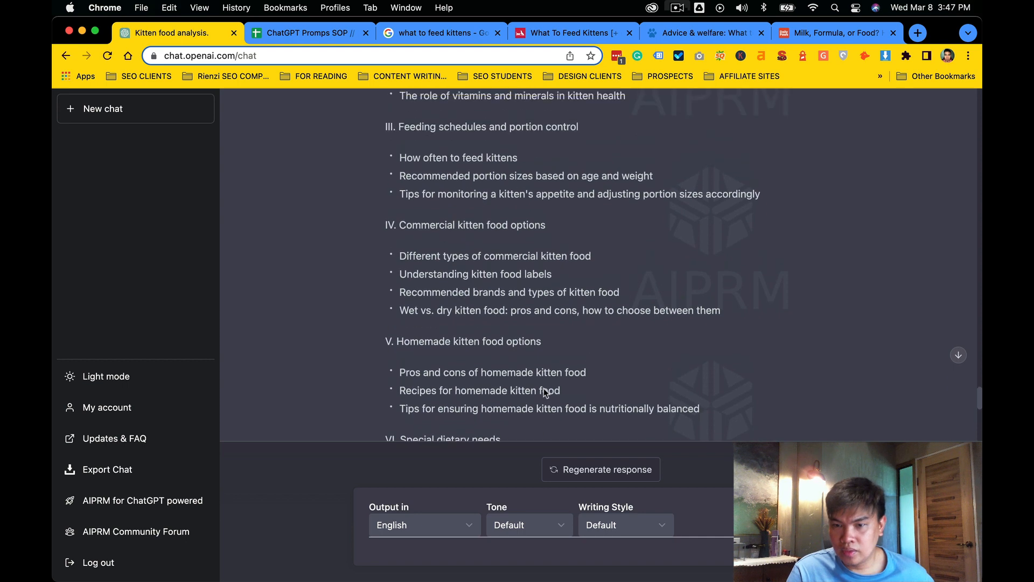
{"action": "scroll", "coordinate": [504, 314], "scroll_direction": "down", "scroll_amount": 4}
Examine the outline sections on special dietary needs, treats, water consumption and foods to avoid, through to the conclusion.
{"action": "left_click_drag", "start_coordinate": [388, 249], "coordinate": [496, 291]}
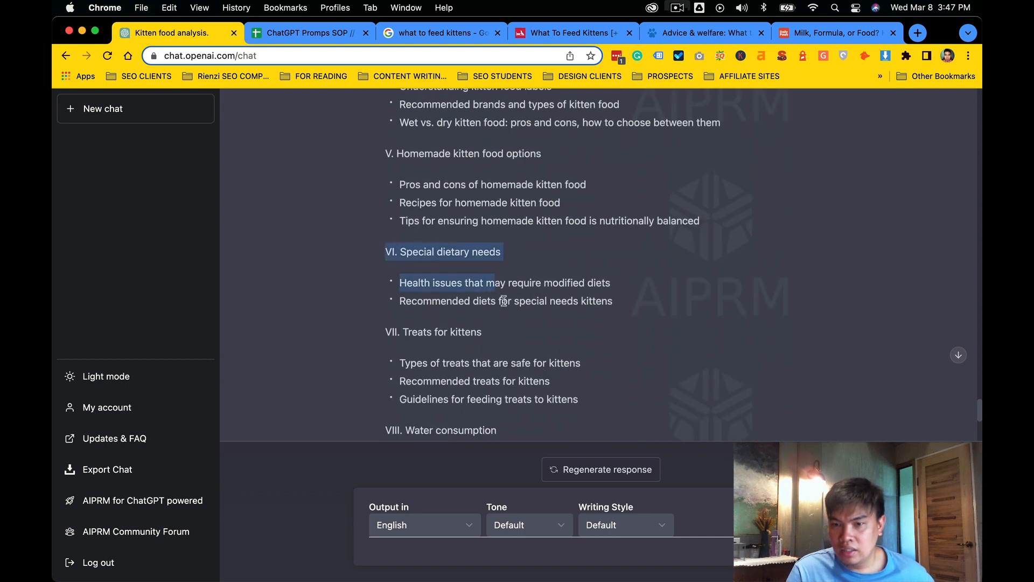
{"action": "left_click", "coordinate": [517, 349]}
{"action": "left_click_drag", "start_coordinate": [520, 338], "coordinate": [388, 323]}
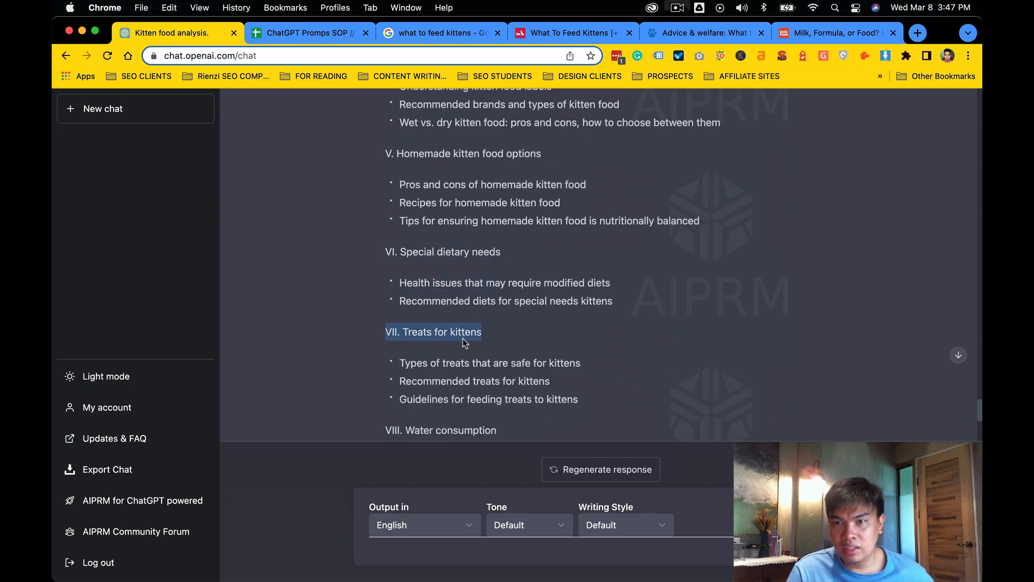
{"action": "scroll", "coordinate": [464, 343], "scroll_direction": "down", "scroll_amount": 1}
{"action": "left_click_drag", "start_coordinate": [516, 375], "coordinate": [384, 374]}
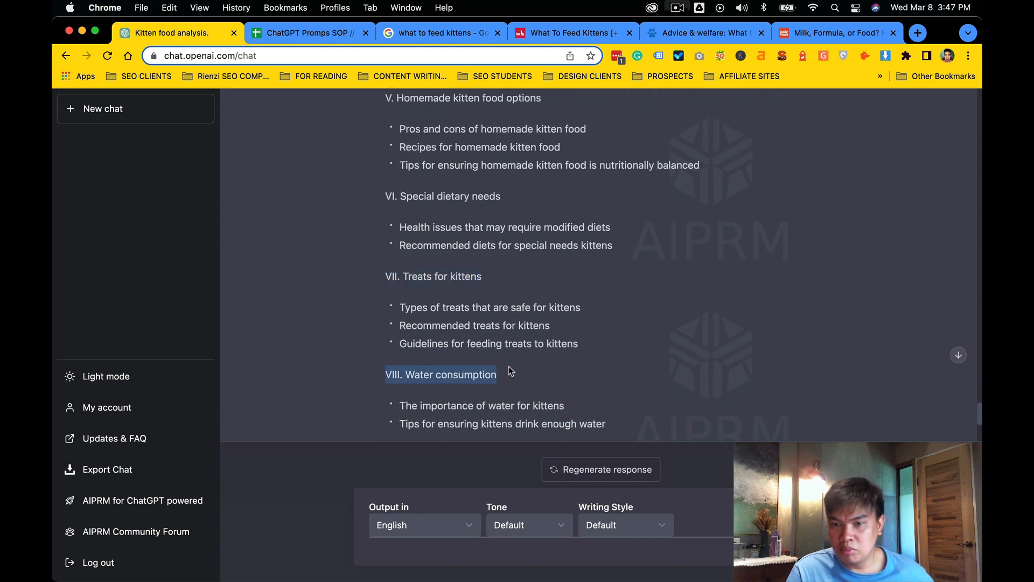
{"action": "scroll", "coordinate": [510, 371], "scroll_direction": "down", "scroll_amount": 3}
{"action": "left_click_drag", "start_coordinate": [389, 302], "coordinate": [549, 302]}
{"action": "left_click", "coordinate": [545, 340]}
{"action": "left_click_drag", "start_coordinate": [626, 363], "coordinate": [387, 294]}
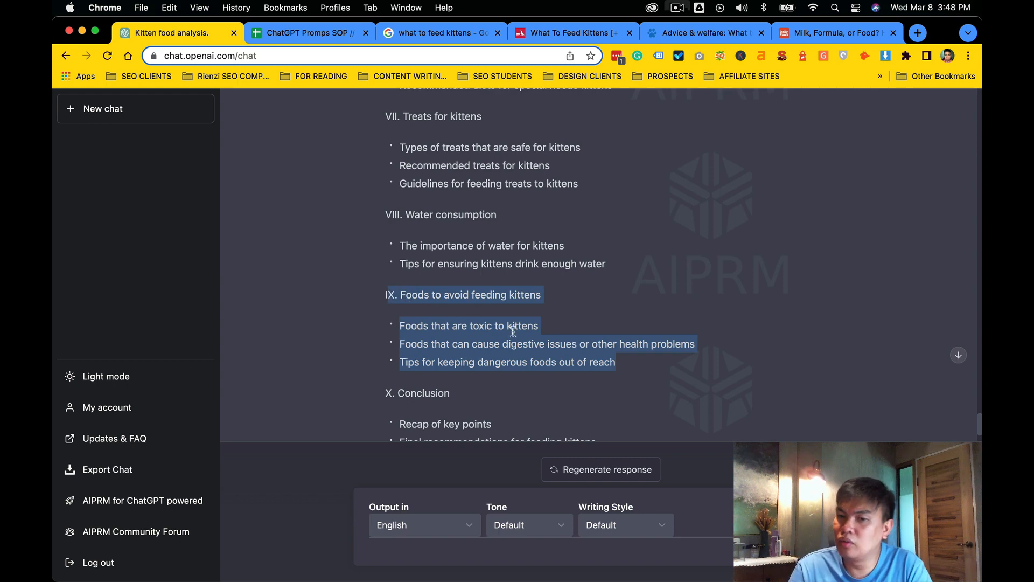
{"action": "scroll", "coordinate": [516, 331], "scroll_direction": "down", "scroll_amount": 2}
Review the outline again from the feeding schedules and portion control section through to the conclusion.
{"action": "scroll", "coordinate": [516, 332], "scroll_direction": "up", "scroll_amount": 5}
{"action": "scroll", "coordinate": [515, 332], "scroll_direction": "up", "scroll_amount": 3}
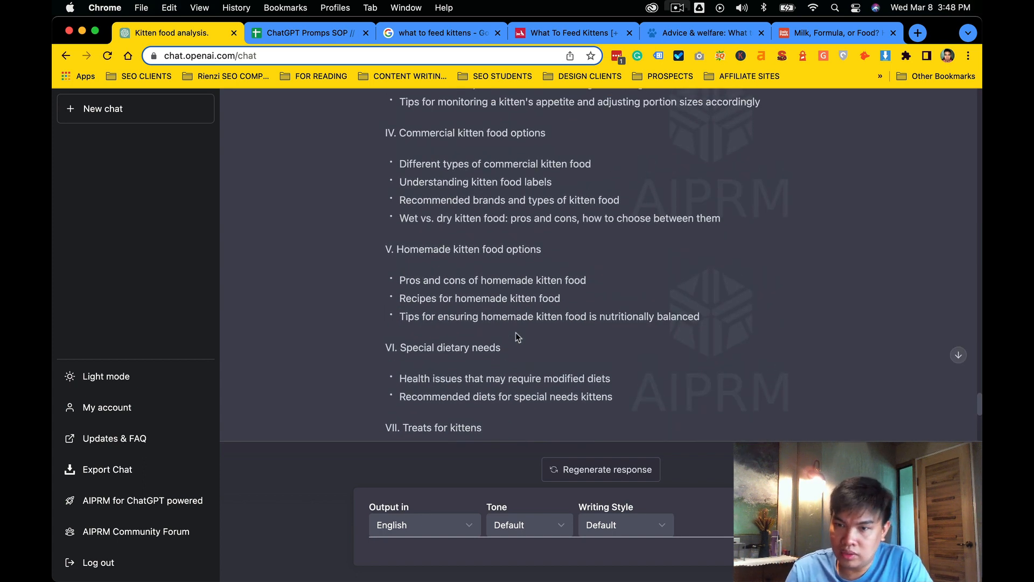
{"action": "scroll", "coordinate": [526, 283], "scroll_direction": "up", "scroll_amount": 2}
{"action": "scroll", "coordinate": [526, 282], "scroll_direction": "up", "scroll_amount": 2}
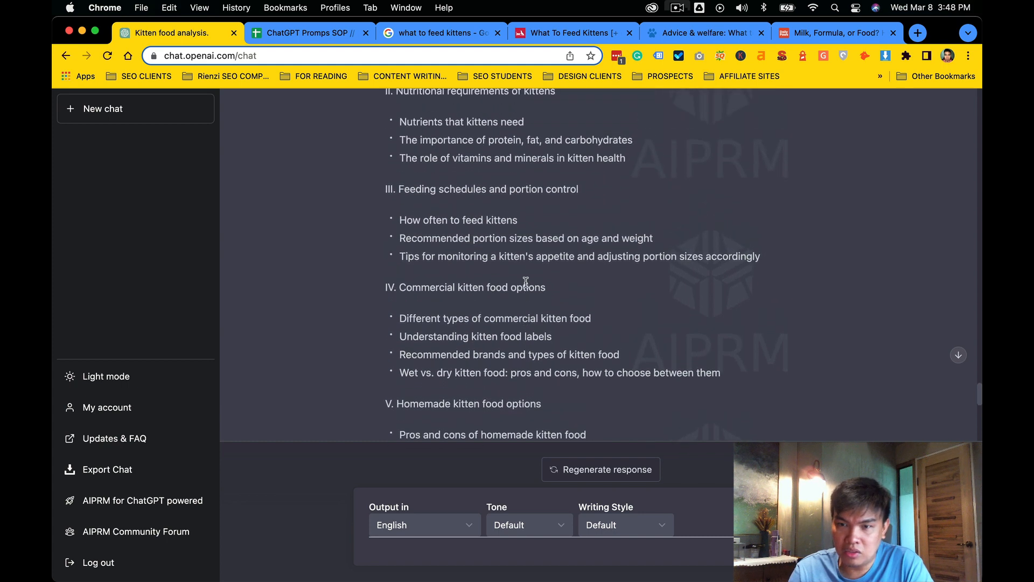
{"action": "left_click_drag", "start_coordinate": [591, 226], "coordinate": [404, 207]}
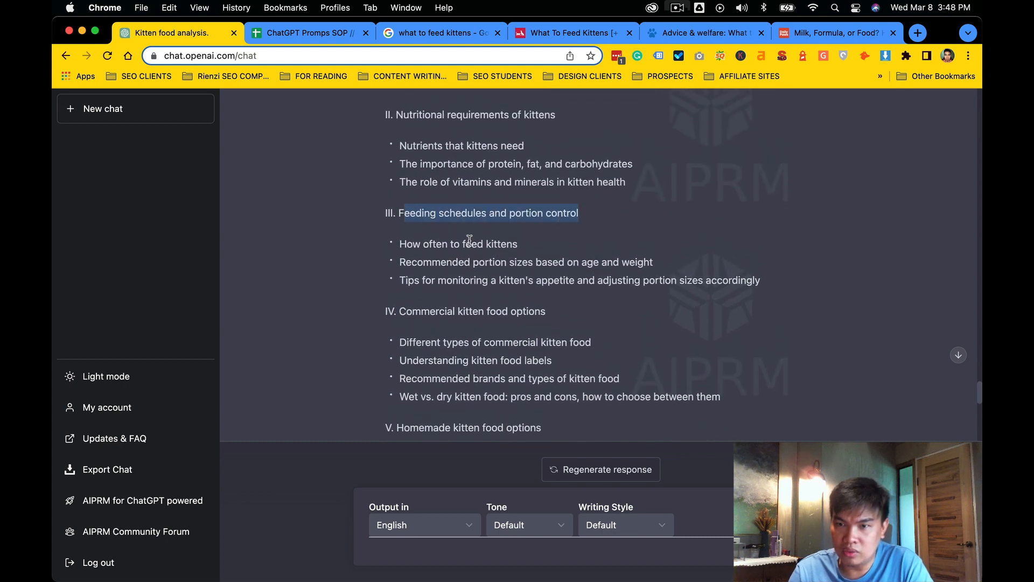
{"action": "scroll", "coordinate": [470, 240], "scroll_direction": "up", "scroll_amount": 1}
{"action": "scroll", "coordinate": [476, 278], "scroll_direction": "up", "scroll_amount": 2}
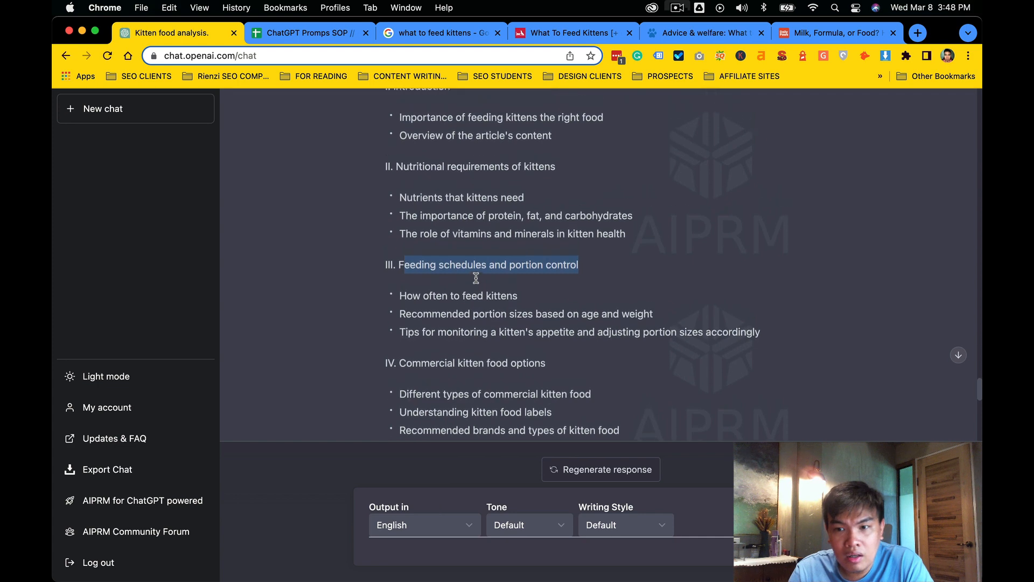
{"action": "left_click_drag", "start_coordinate": [397, 314], "coordinate": [770, 384]}
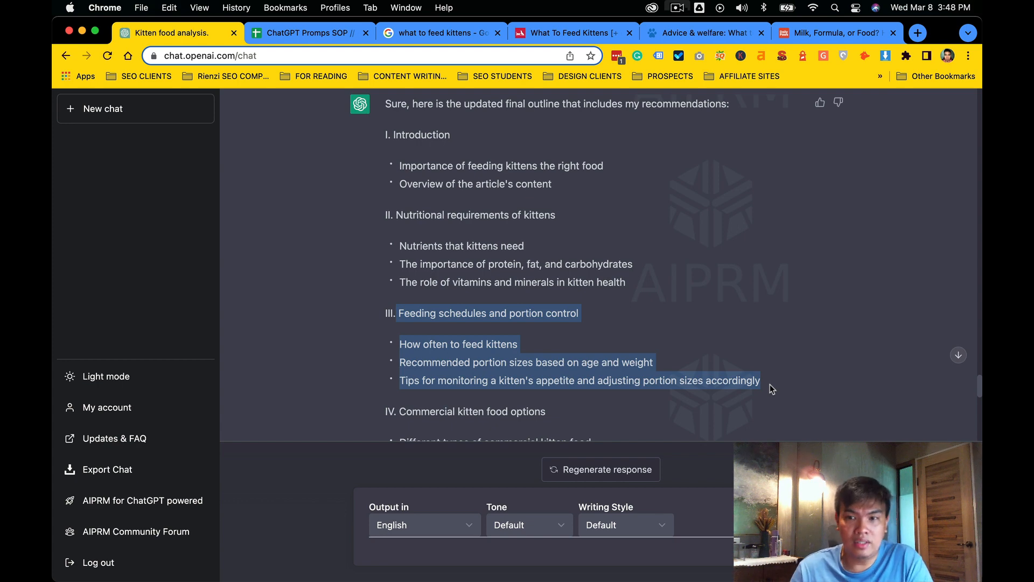
{"action": "left_click", "coordinate": [530, 257]}
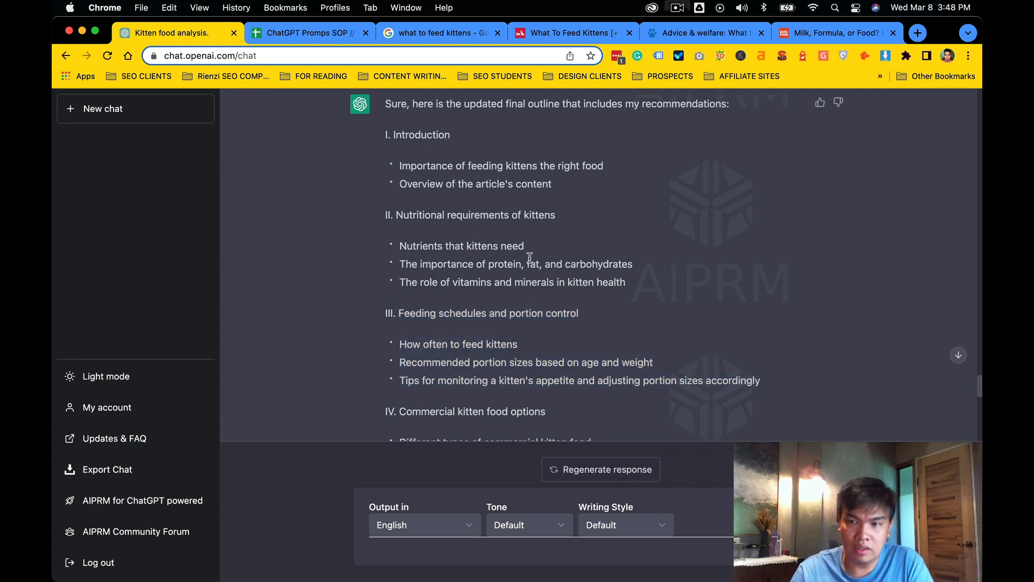
{"action": "left_click_drag", "start_coordinate": [397, 205], "coordinate": [546, 275]}
{"action": "scroll", "coordinate": [543, 332], "scroll_direction": "down", "scroll_amount": 5}
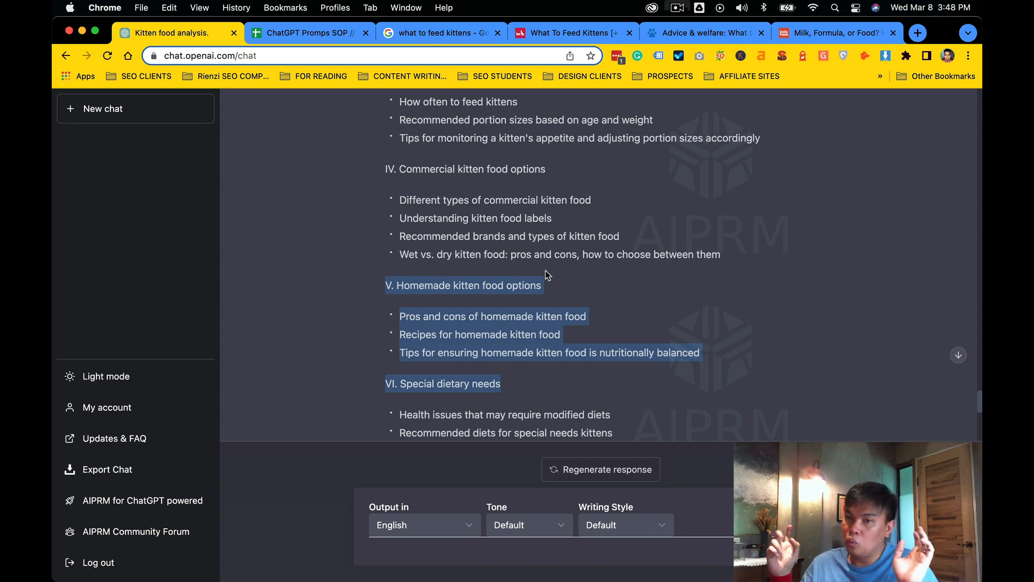
{"action": "left_click", "coordinate": [553, 304]}
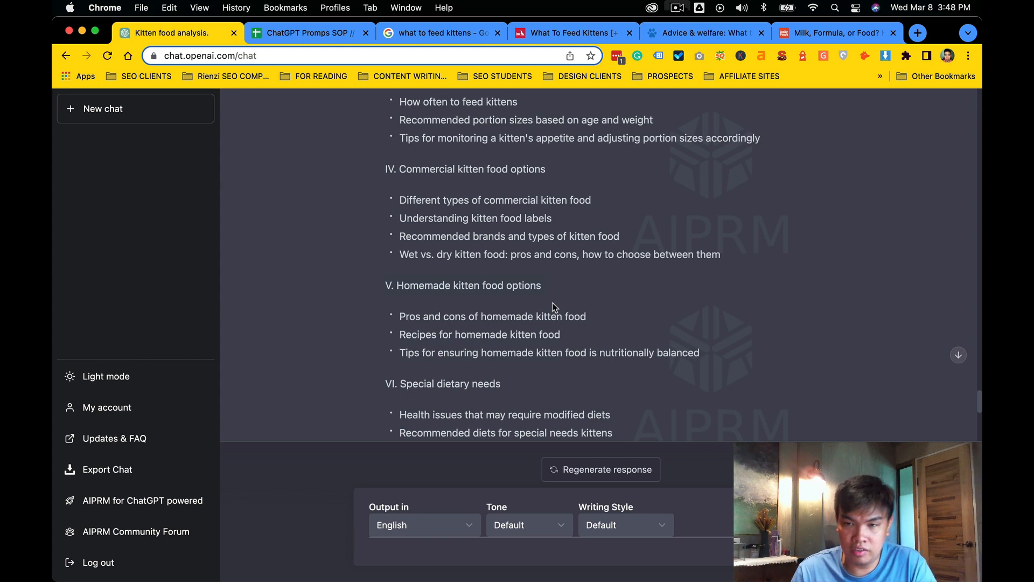
{"action": "scroll", "coordinate": [554, 300], "scroll_direction": "down", "scroll_amount": 10}
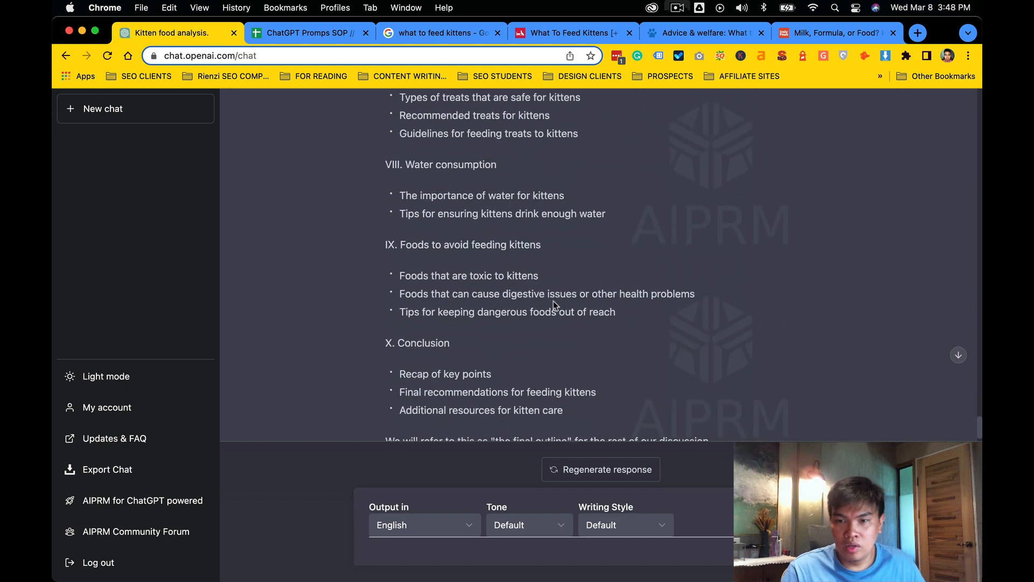
Switch to the ChatGPT prompts spreadsheet, leave the P8 note in C9 and select the P9 article-writing prompt in cell B10.
{"action": "key", "text": "ctrl+Tab"}
{"action": "scroll", "coordinate": [487, 284], "scroll_direction": "down", "scroll_amount": 2}
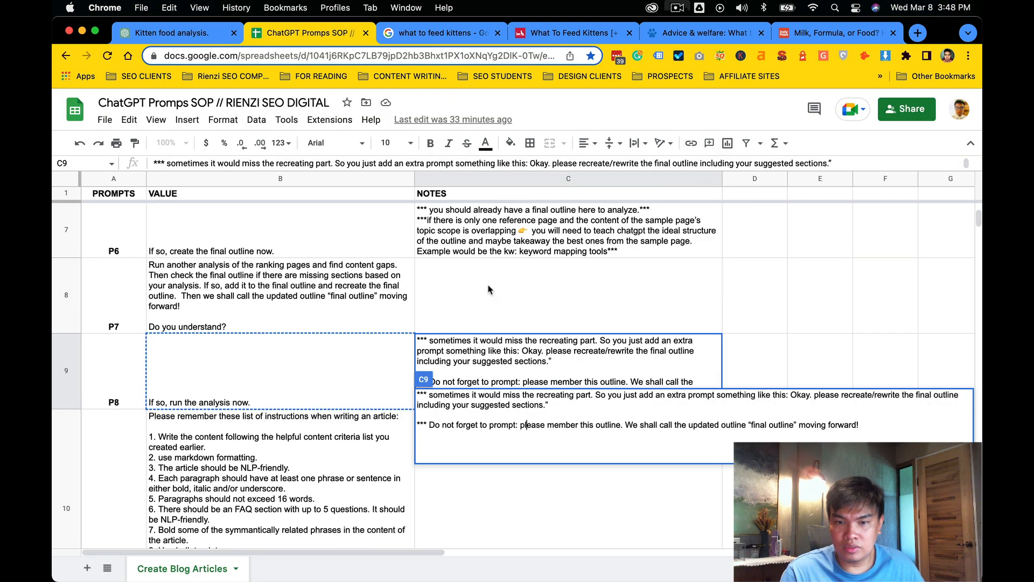
{"action": "left_click", "coordinate": [380, 337]}
{"action": "left_click", "coordinate": [365, 392]}
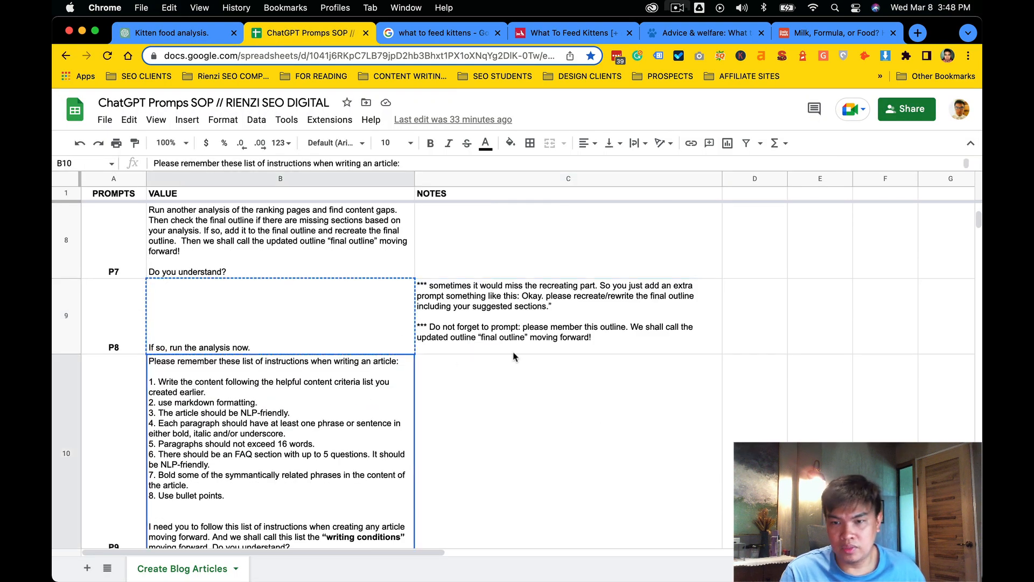
{"action": "scroll", "coordinate": [514, 357], "scroll_direction": "down", "scroll_amount": 3}
{"action": "scroll", "coordinate": [514, 357], "scroll_direction": "up", "scroll_amount": 3}
{"action": "scroll", "coordinate": [514, 357], "scroll_direction": "down", "scroll_amount": 2}
Copy the full P9 "writing conditions" prompt from cell B10 and return to the ChatGPT conversation.
{"action": "double_click", "coordinate": [332, 387]}
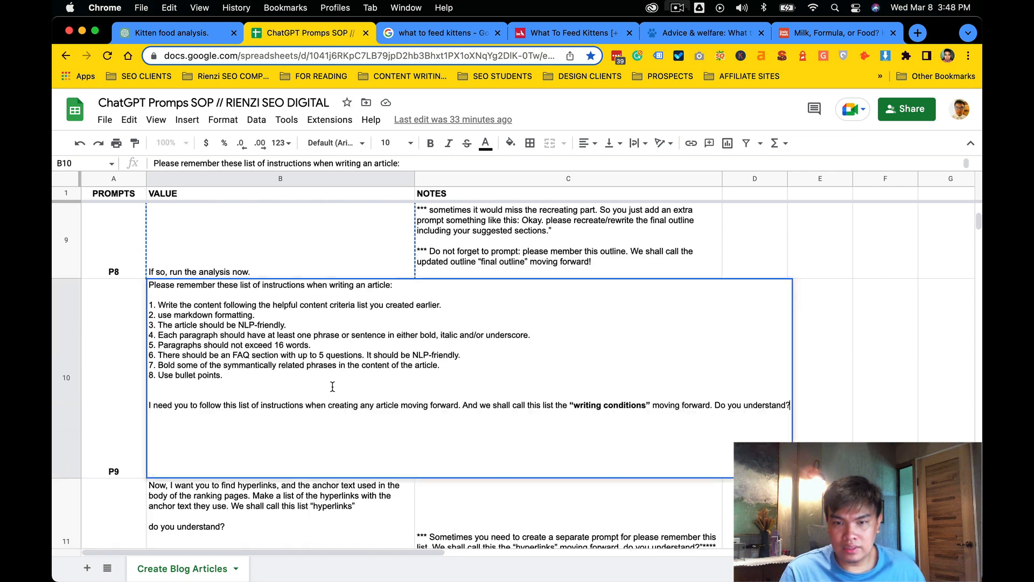
{"action": "key", "text": "super+a"}
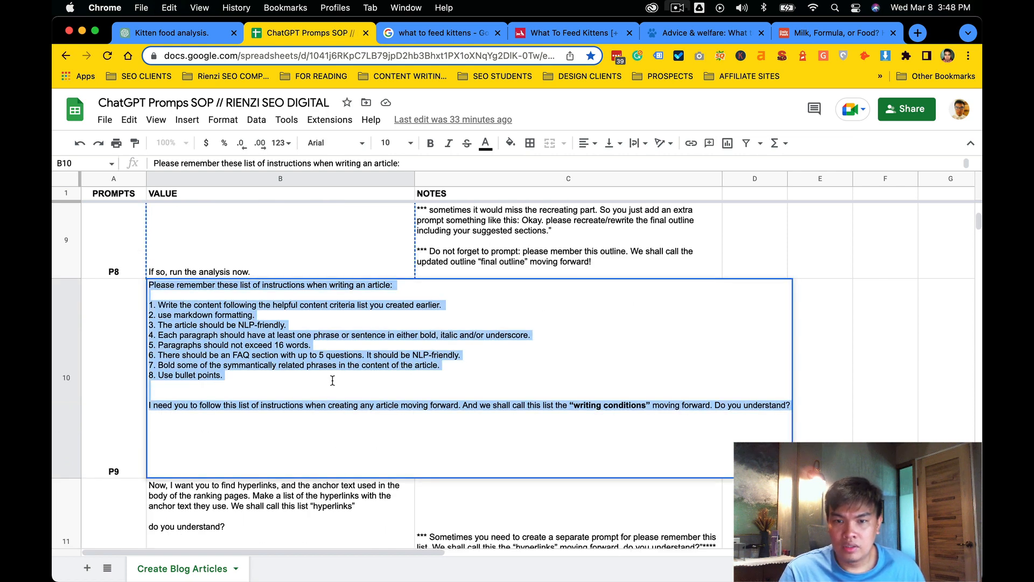
{"action": "key", "text": "ctrl+shift+Tab"}
{"action": "key", "text": "ctrl+Tab"}
{"action": "left_click", "coordinate": [133, 393]}
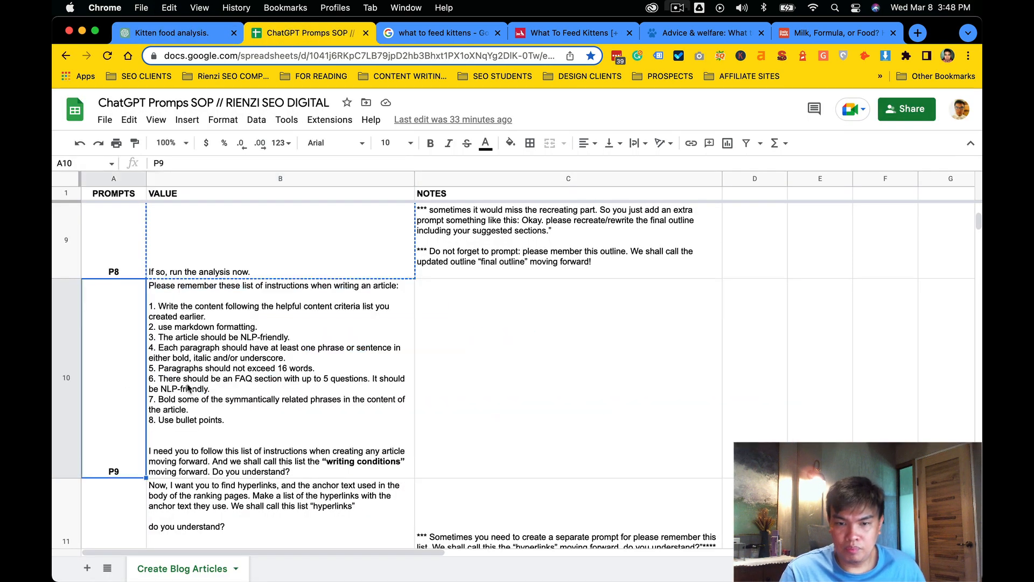
{"action": "double_click", "coordinate": [238, 384]}
{"action": "key", "text": "super+a"}
{"action": "key", "text": "ctrl+shift+Tab"}
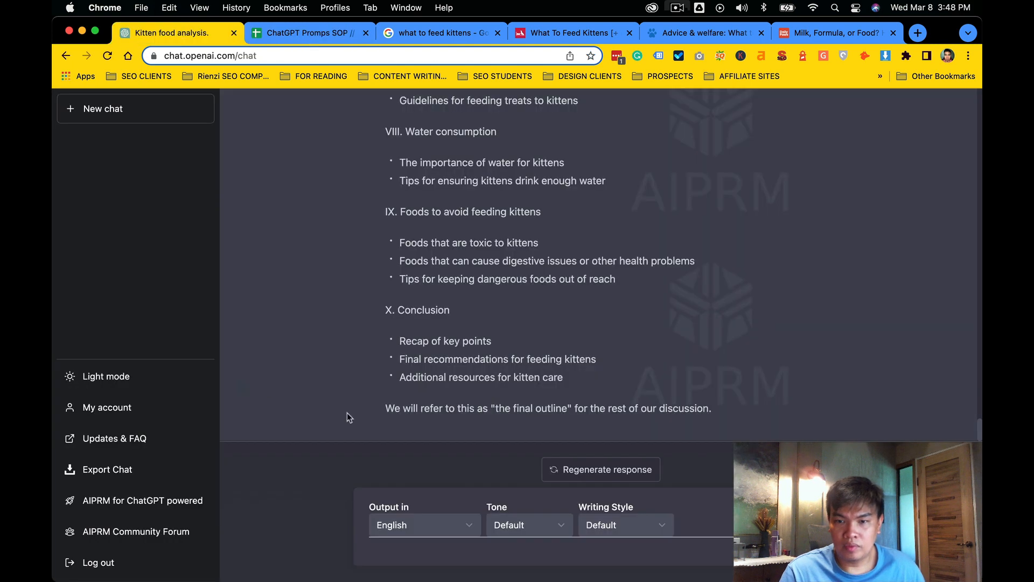
Paste the copied P9 "writing conditions" prompt into the ChatGPT conversation and submit it.
{"action": "key", "text": "super+v"}
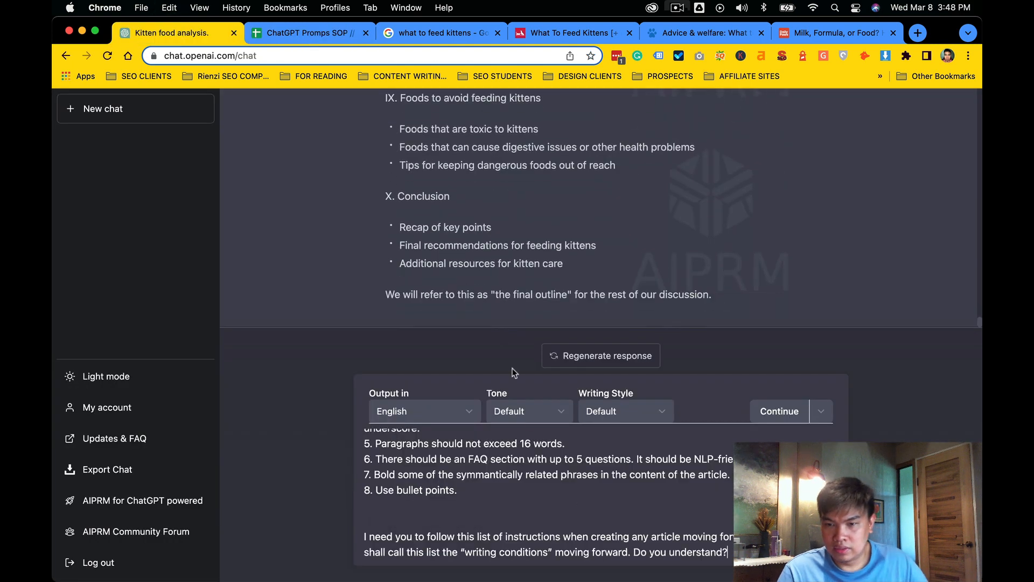
{"action": "key", "text": "Return"}
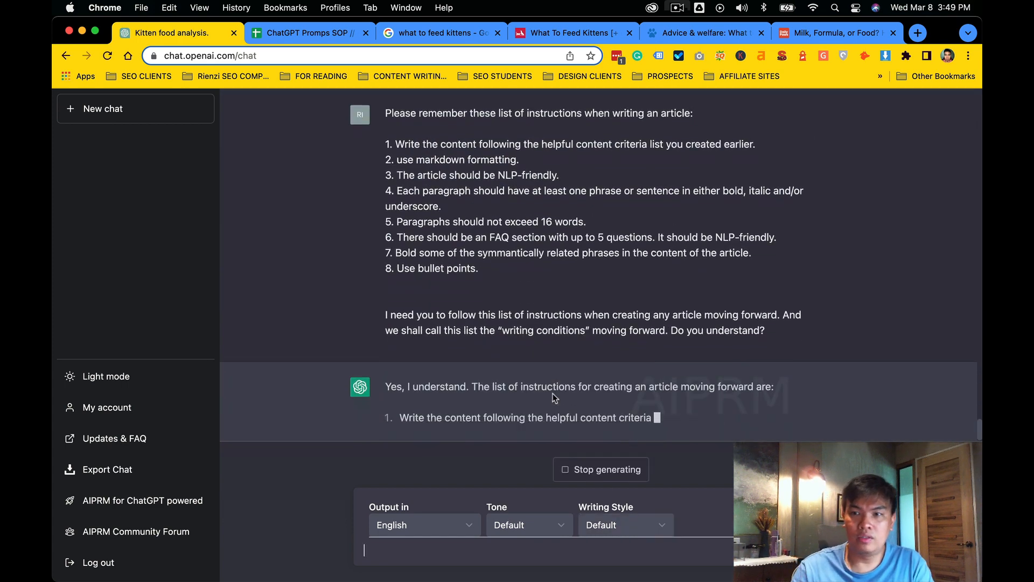
Compare the submitted writing instructions with ChatGPT's reply, including the eight listed conditions and the "writing conditions" name.
{"action": "scroll", "coordinate": [570, 264], "scroll_direction": "up", "scroll_amount": 5}
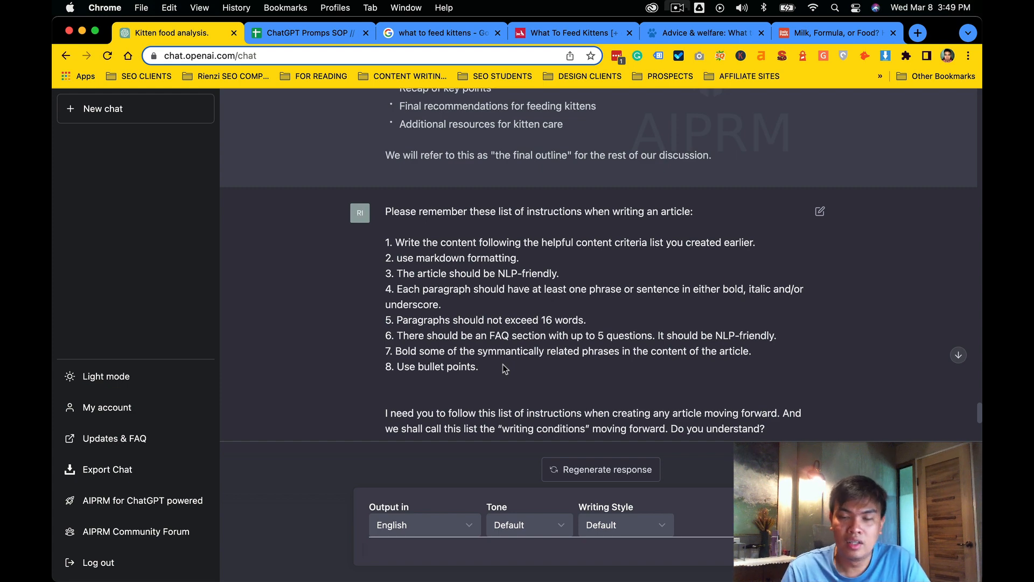
{"action": "scroll", "coordinate": [502, 364], "scroll_direction": "down", "scroll_amount": 5}
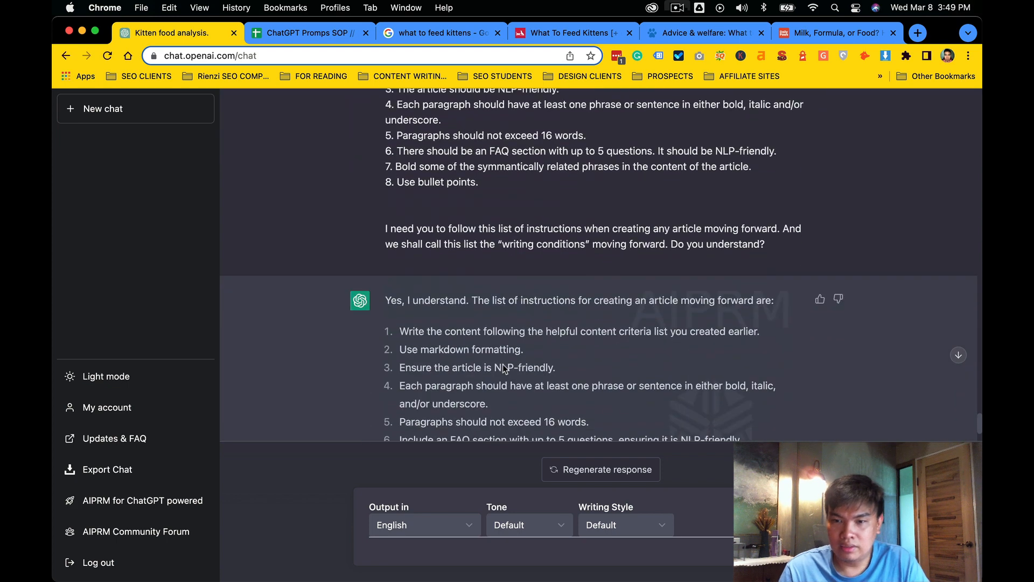
{"action": "scroll", "coordinate": [503, 364], "scroll_direction": "down", "scroll_amount": 2}
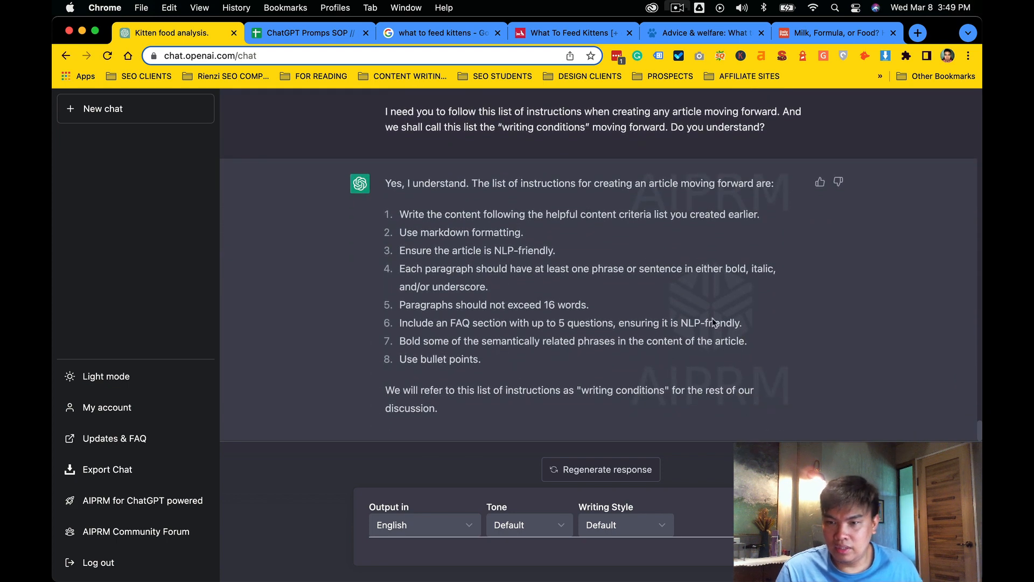
{"action": "left_click_drag", "start_coordinate": [607, 412], "coordinate": [582, 387]}
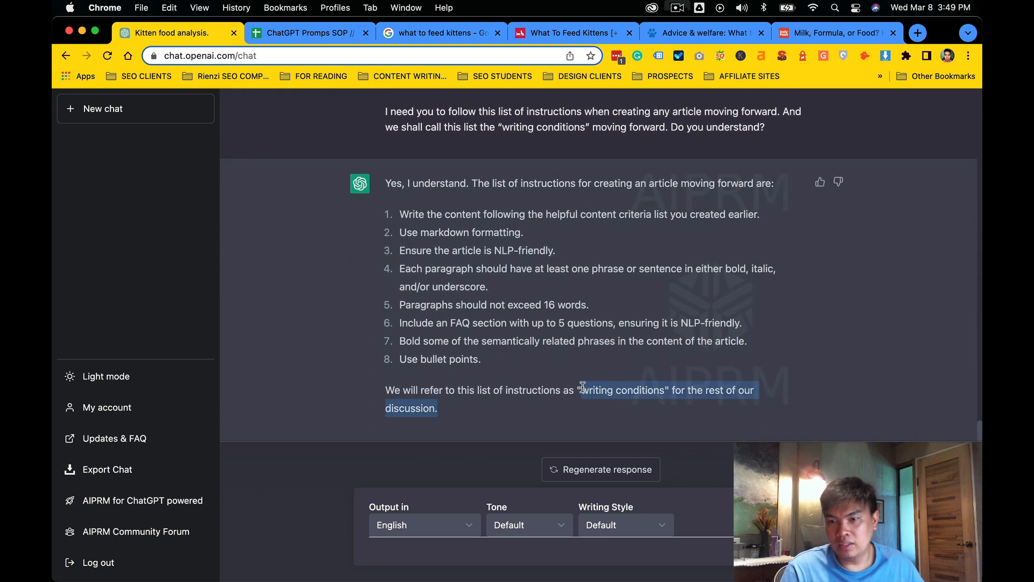
{"action": "left_click", "coordinate": [582, 386]}
{"action": "left_click_drag", "start_coordinate": [439, 232], "coordinate": [473, 272]}
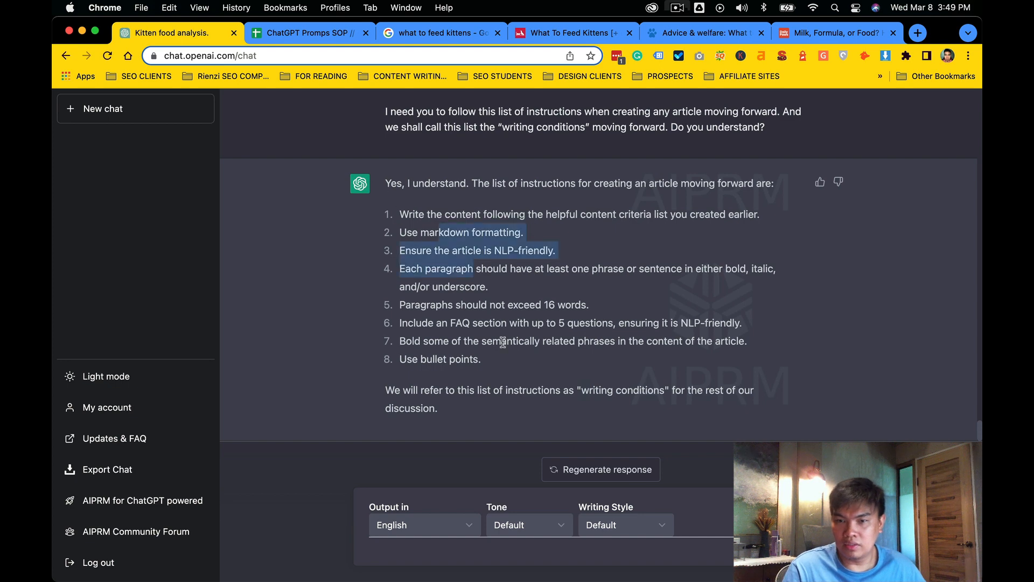
{"action": "left_click", "coordinate": [504, 343]}
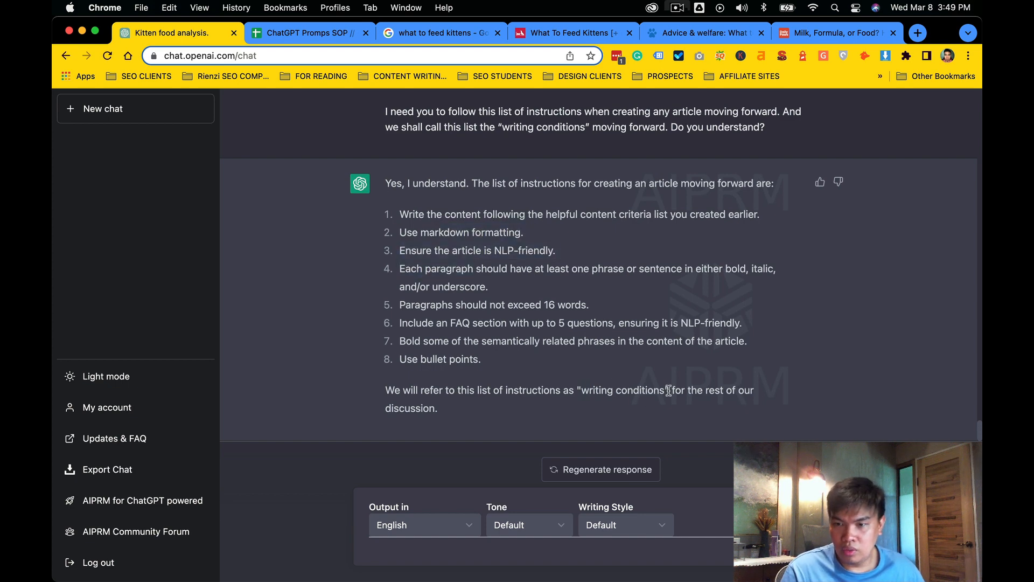
{"action": "left_click_drag", "start_coordinate": [670, 390], "coordinate": [581, 384]}
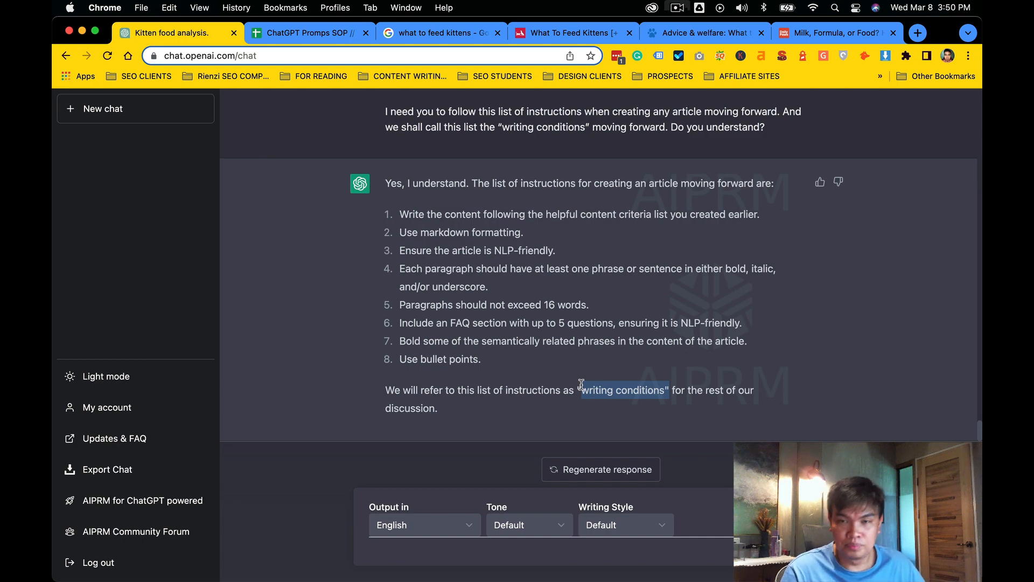
Switch to the ChatGPT prompts spreadsheet and open the P10 hyperlinks prompt in cell B11 for editing.
{"action": "key", "text": "ctrl+Tab"}
{"action": "left_click", "coordinate": [110, 383]}
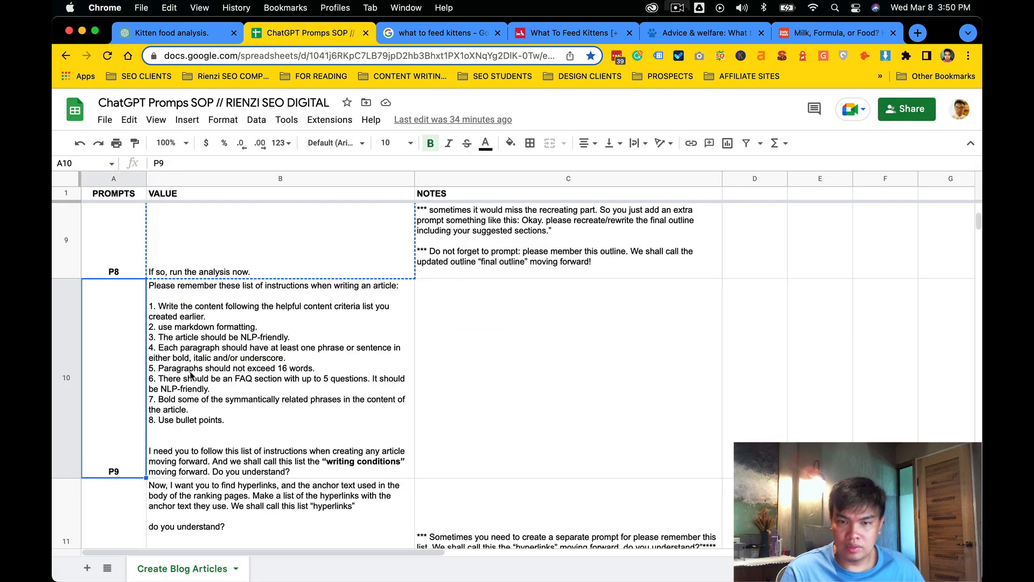
{"action": "scroll", "coordinate": [343, 375], "scroll_direction": "down", "scroll_amount": 5}
{"action": "scroll", "coordinate": [343, 375], "scroll_direction": "up", "scroll_amount": 5}
{"action": "scroll", "coordinate": [342, 375], "scroll_direction": "down", "scroll_amount": 5}
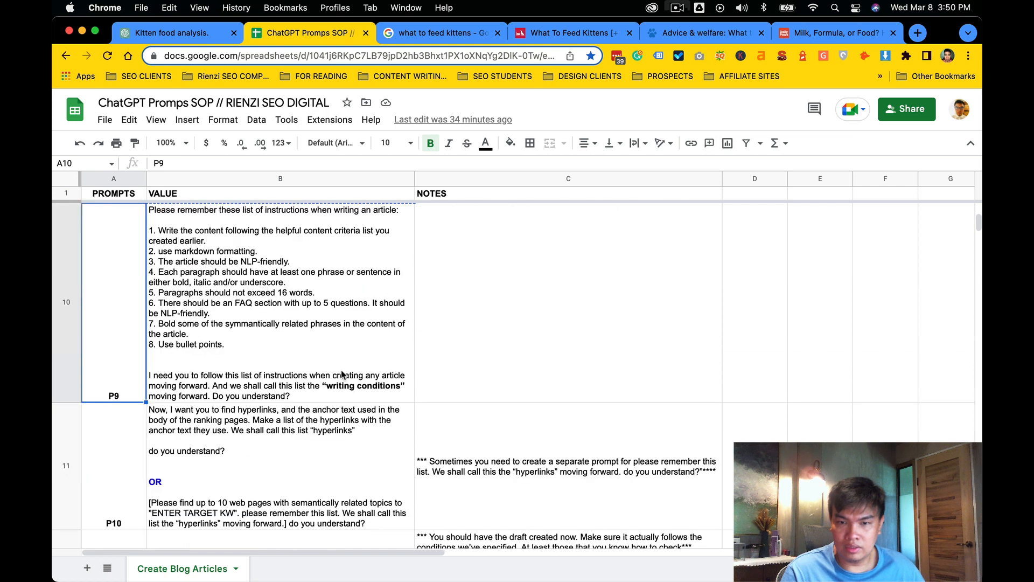
{"action": "left_click", "coordinate": [275, 297]}
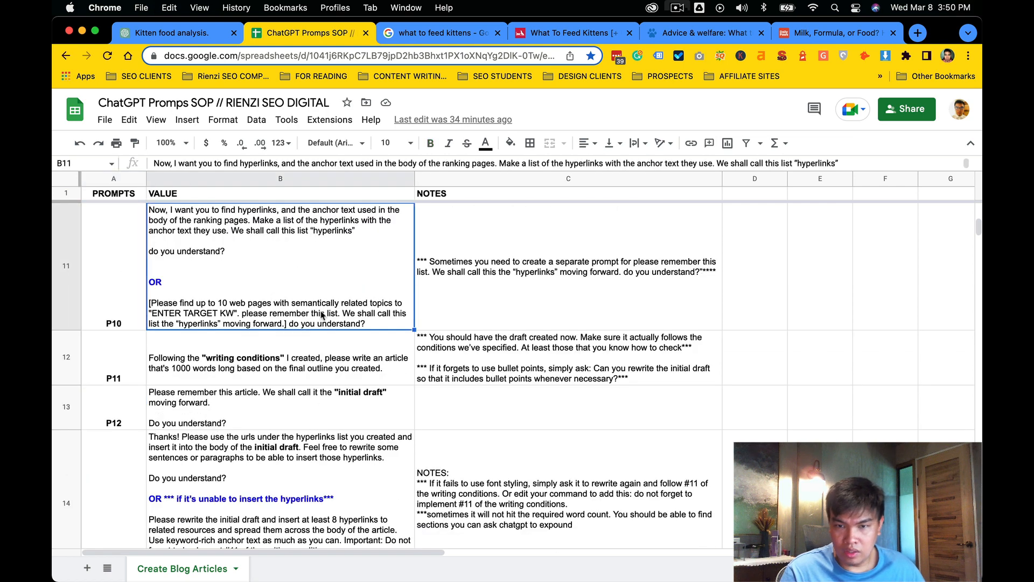
{"action": "key", "text": "Right"}
{"action": "key", "text": "Left"}
{"action": "key", "text": "Return"}
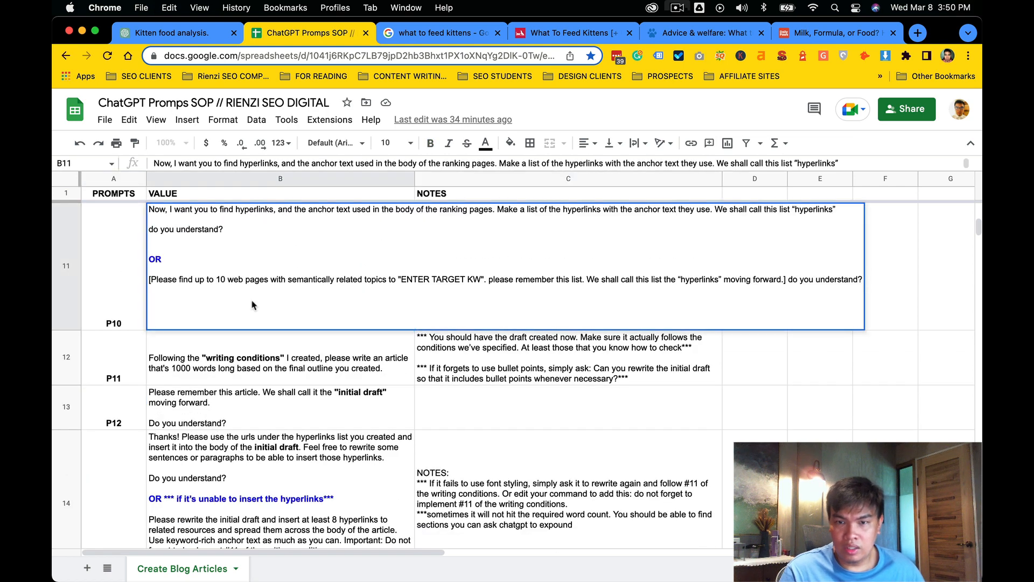
Examine P10's two alternative prompts: hyperlinks with anchor text from the ranking pages, or up to 10 semantically related web pages.
{"action": "left_click_drag", "start_coordinate": [275, 229], "coordinate": [196, 197]}
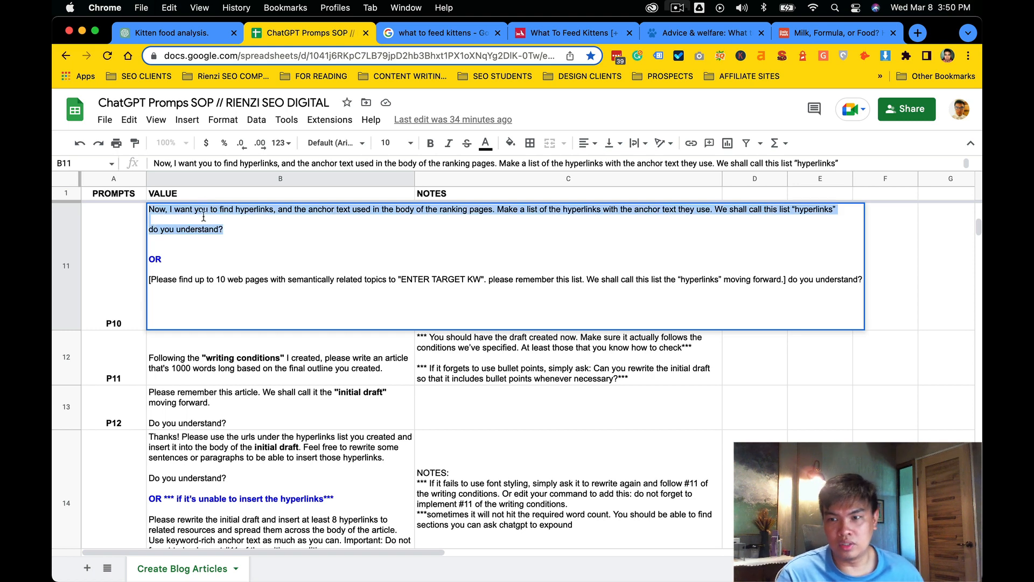
{"action": "left_click", "coordinate": [259, 279]}
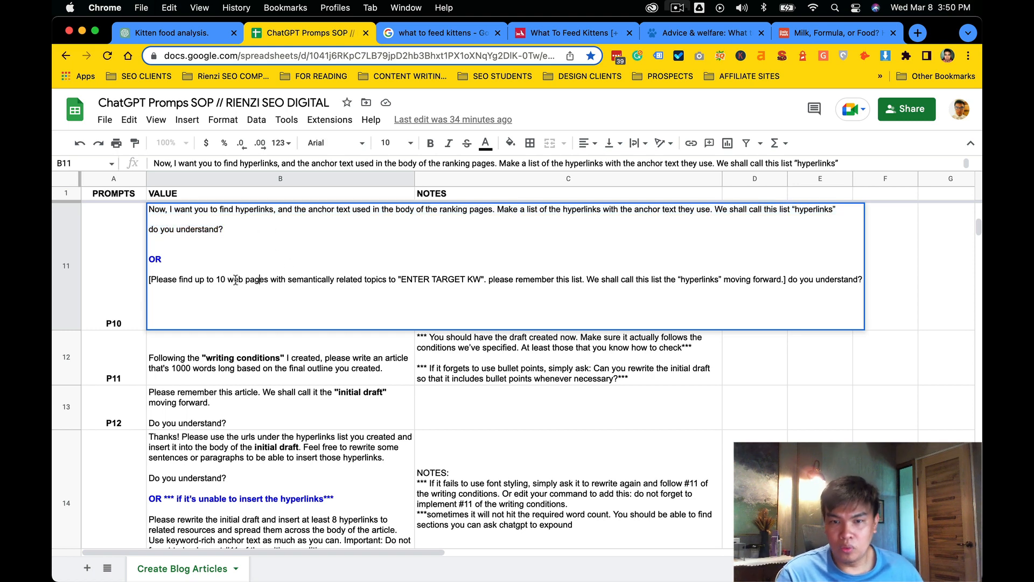
{"action": "key", "text": "Up"}
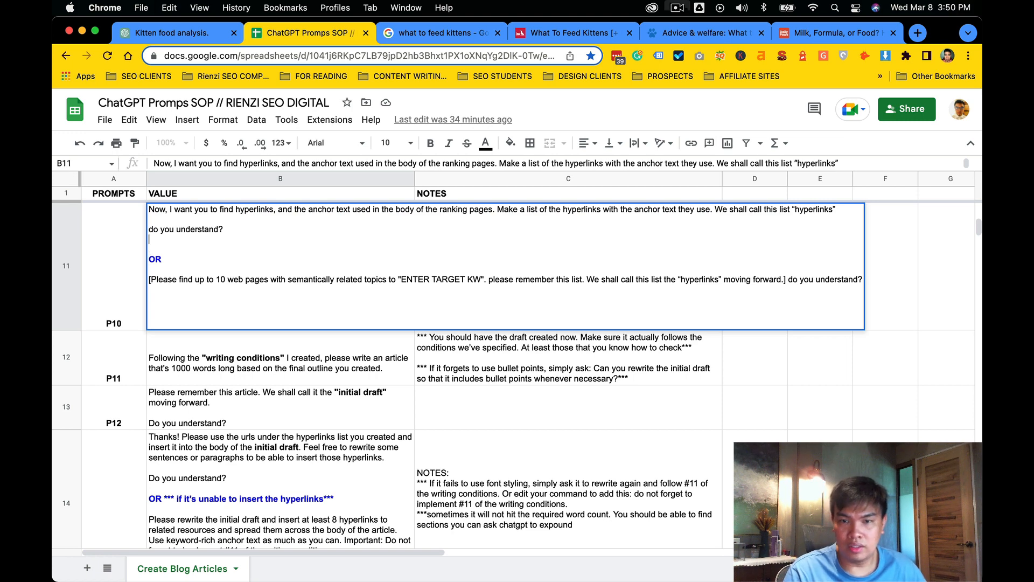
{"action": "key", "text": "shift+Up"}
{"action": "key", "text": "shift+Up"}
{"action": "key", "text": "shift+Up"}
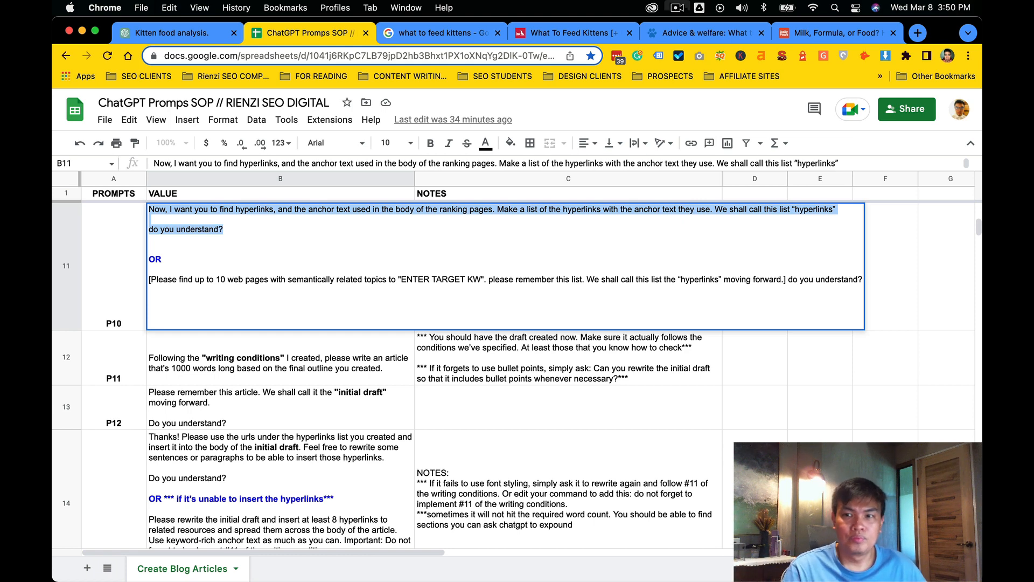
{"action": "left_click", "coordinate": [289, 267]}
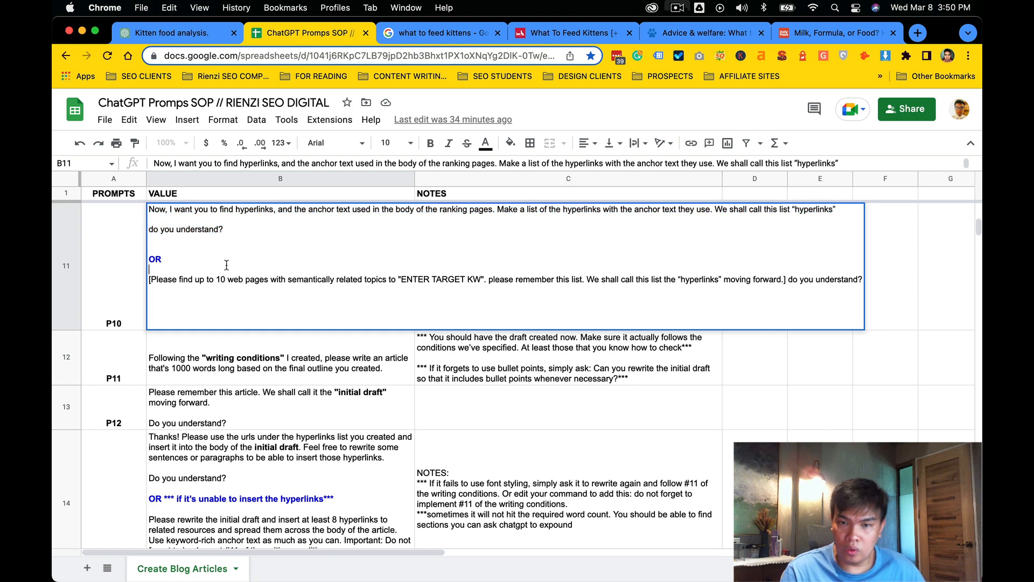
{"action": "left_click_drag", "start_coordinate": [151, 277], "coordinate": [711, 283]}
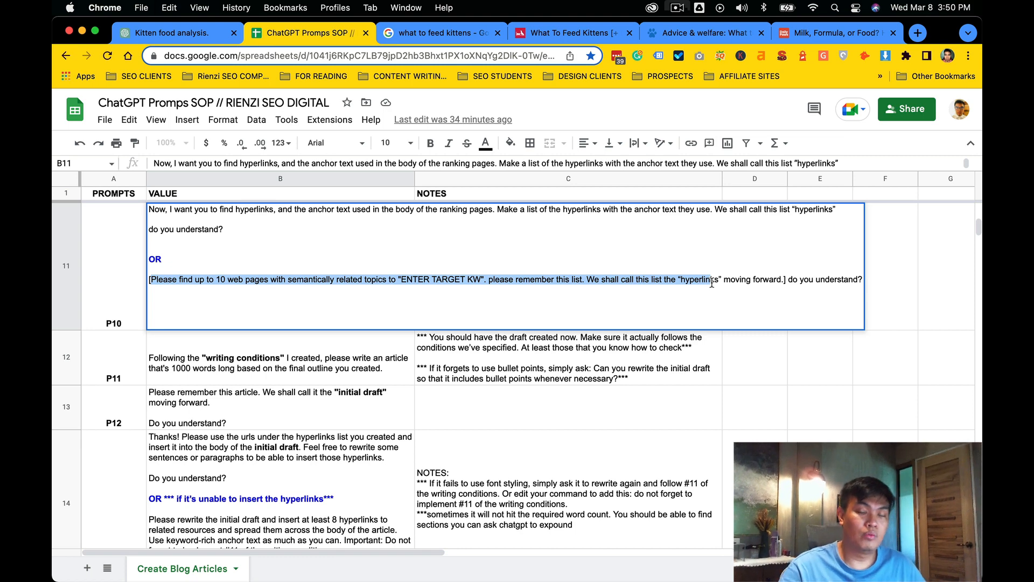
{"action": "left_click", "coordinate": [671, 293]}
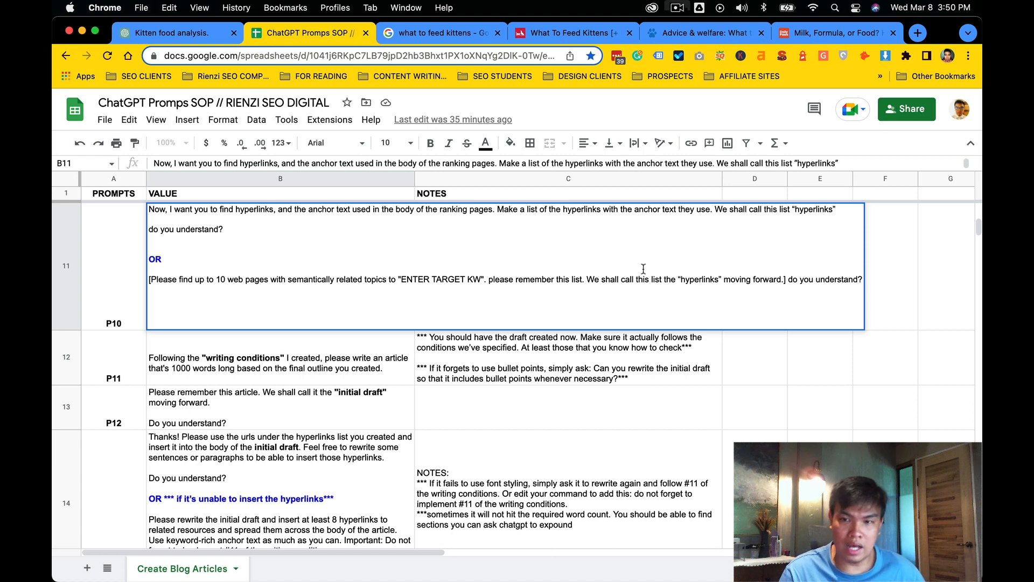
{"action": "left_click", "coordinate": [359, 237]}
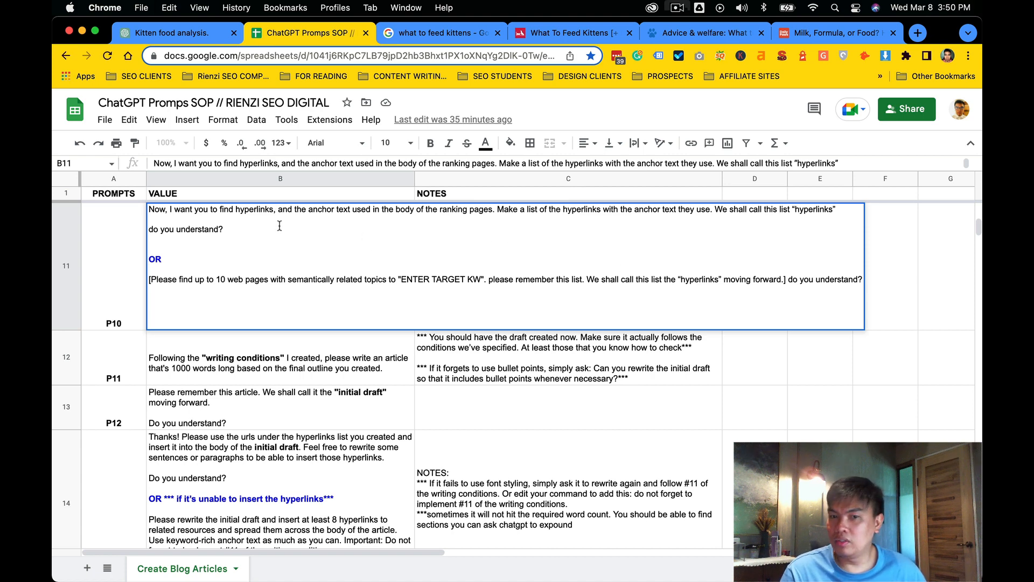
{"action": "left_click_drag", "start_coordinate": [262, 230], "coordinate": [131, 212]}
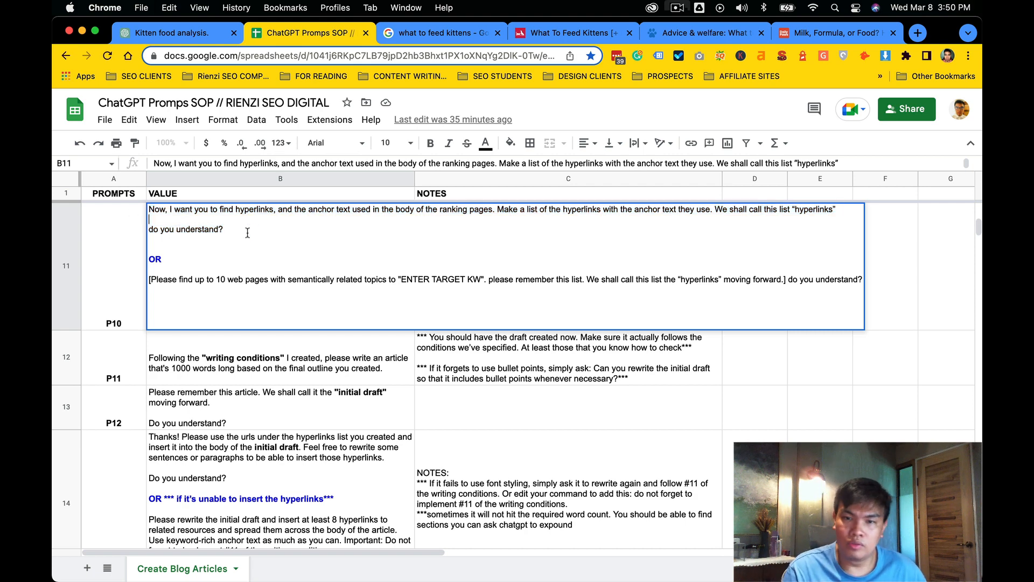
{"action": "left_click_drag", "start_coordinate": [247, 232], "coordinate": [150, 201]}
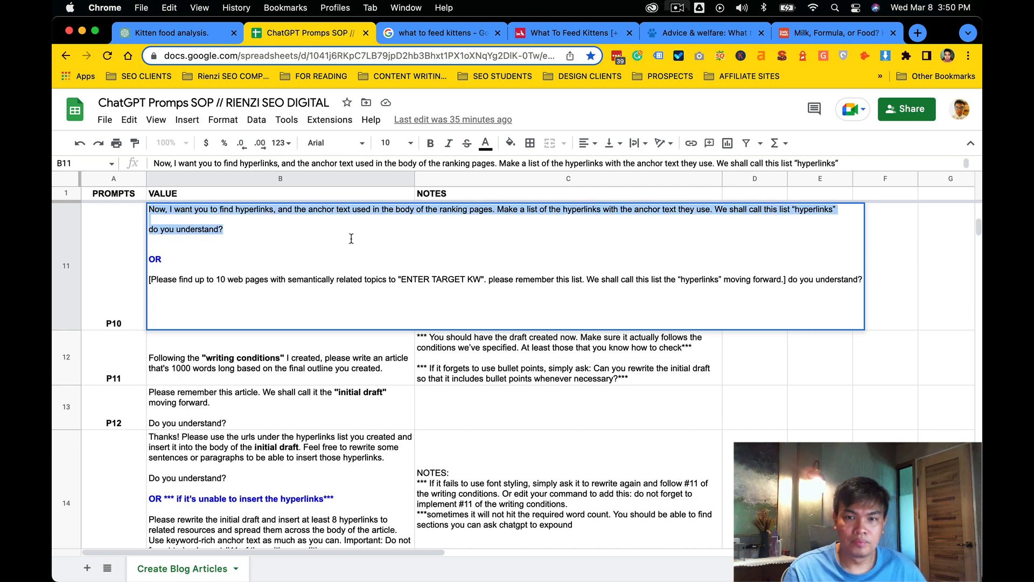
{"action": "left_click_drag", "start_coordinate": [350, 238], "coordinate": [169, 202]}
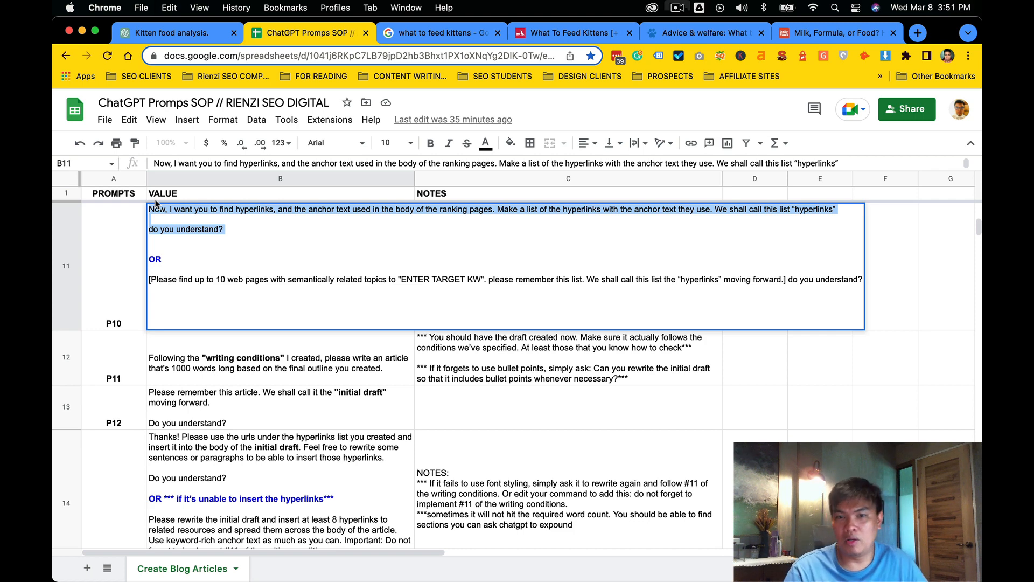
{"action": "left_click", "coordinate": [230, 249]}
{"action": "left_click_drag", "start_coordinate": [152, 279], "coordinate": [701, 279]}
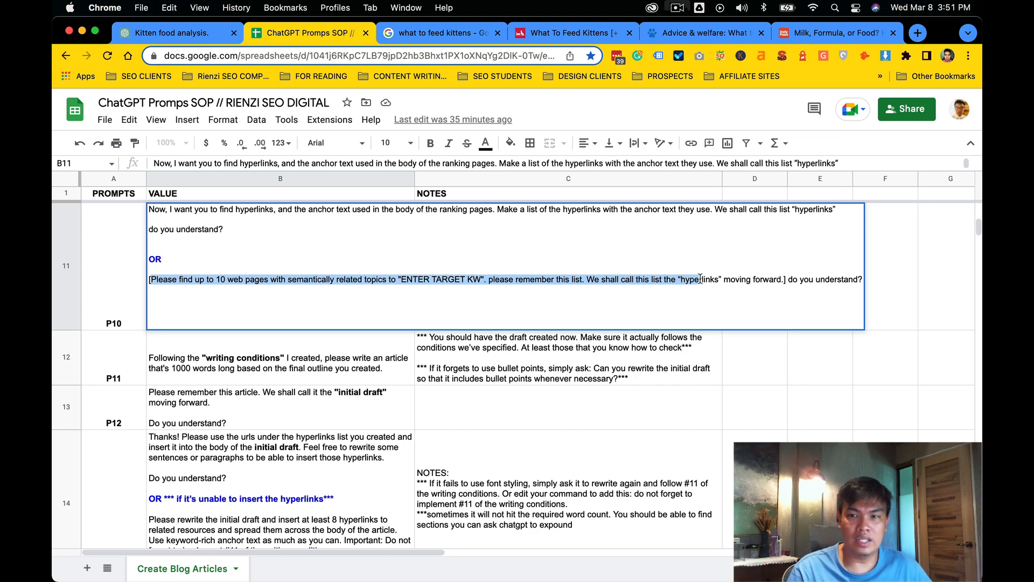
{"action": "left_click", "coordinate": [525, 250]}
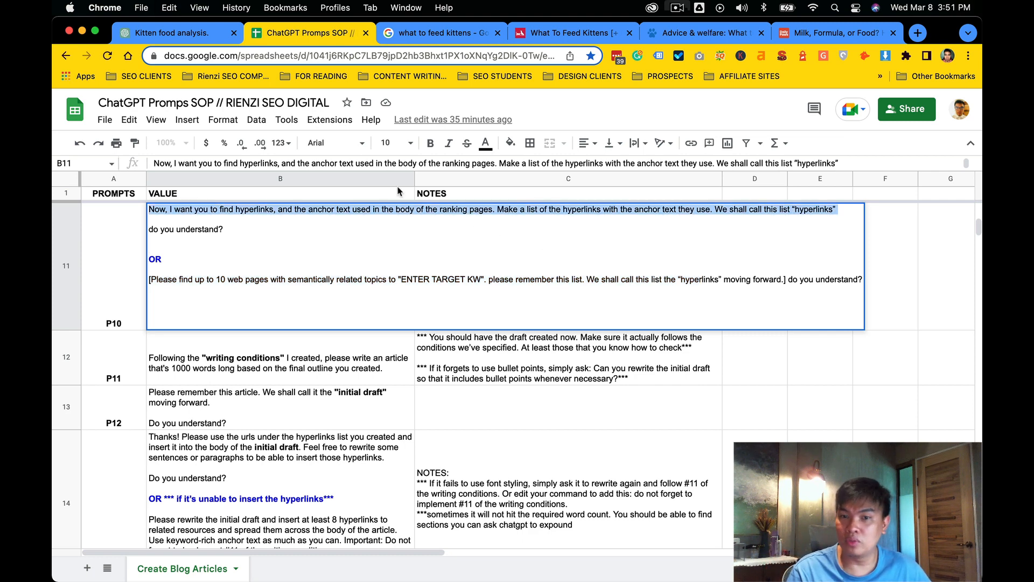
Copy the first P10 prompt in B11, from "Now, I want you to find hyperlinks" through "do you understand?".
{"action": "left_click", "coordinate": [321, 223]}
{"action": "left_click_drag", "start_coordinate": [310, 227], "coordinate": [298, 216]}
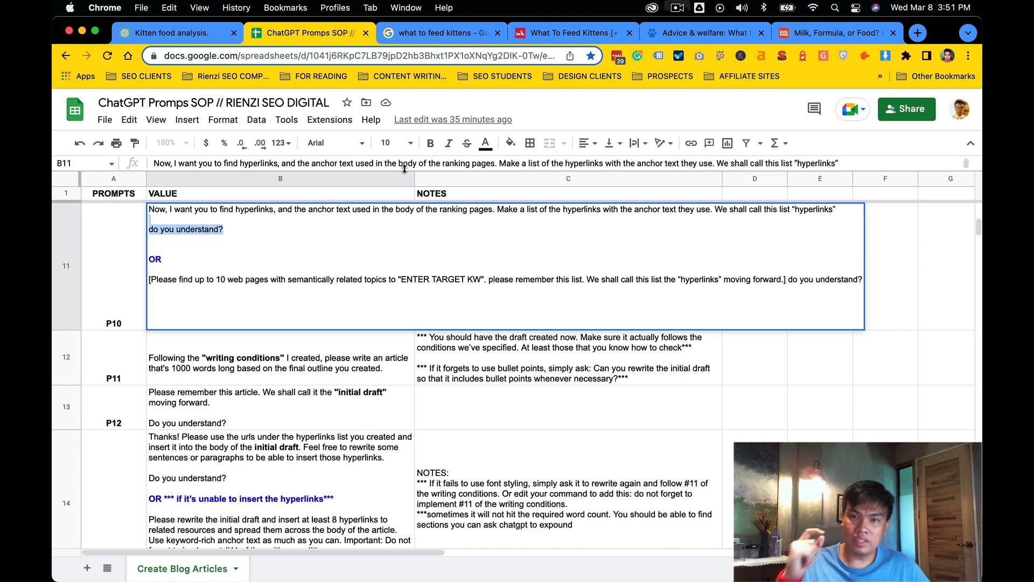
{"action": "key", "text": "shift+Up"}
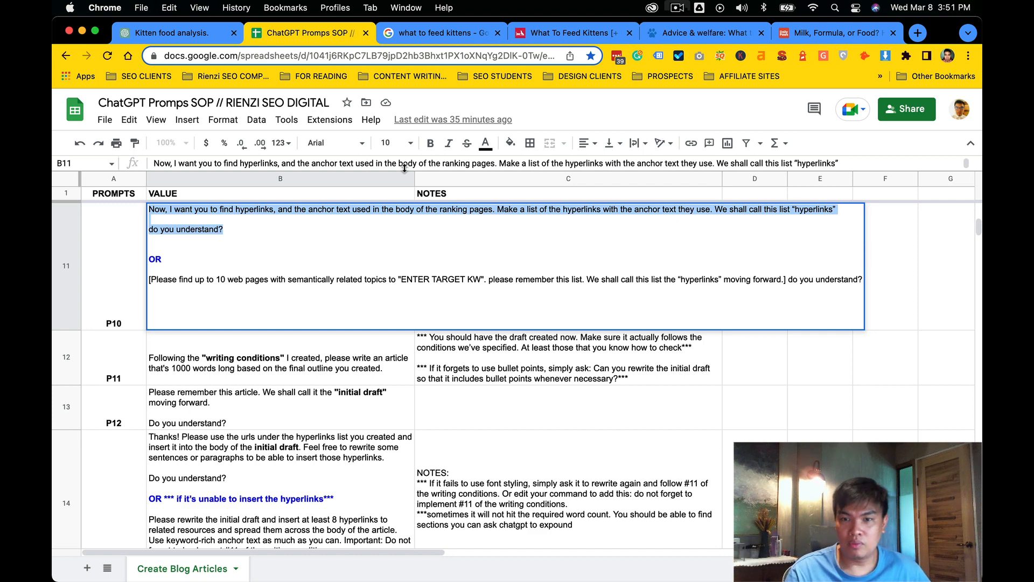
Return to the ChatGPT conversation, paste the prompt asking for the "hyperlinks" list with anchor text, and submit it.
{"action": "key", "text": "super+alt+Left"}
{"action": "left_click", "coordinate": [487, 541]}
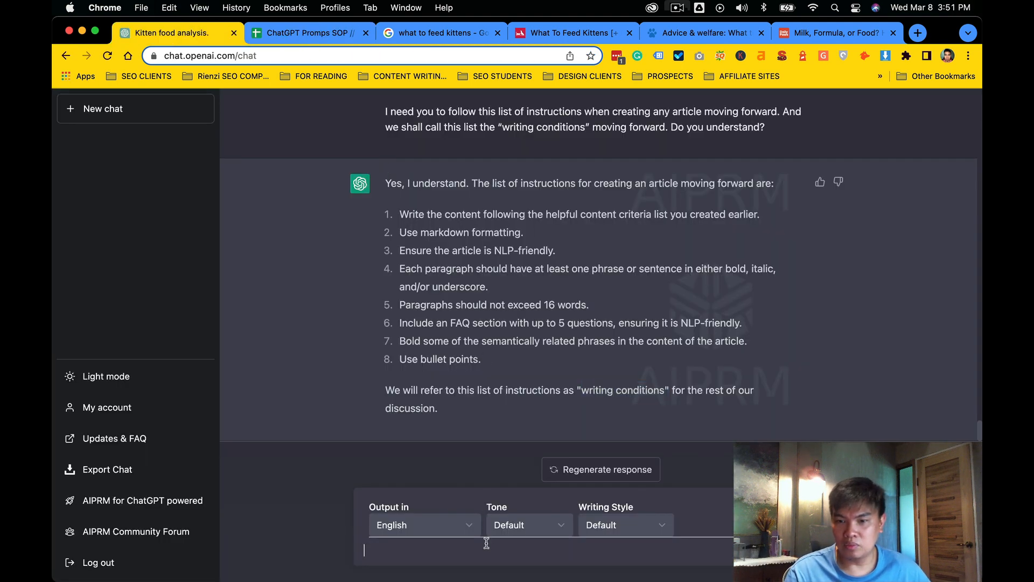
{"action": "key", "text": "super+v"}
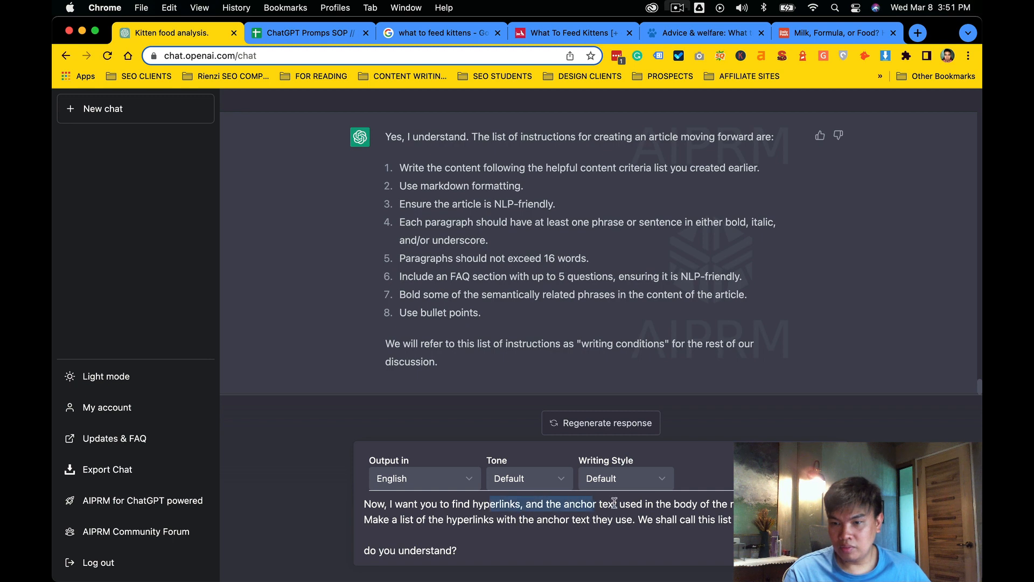
{"action": "left_click", "coordinate": [679, 519]}
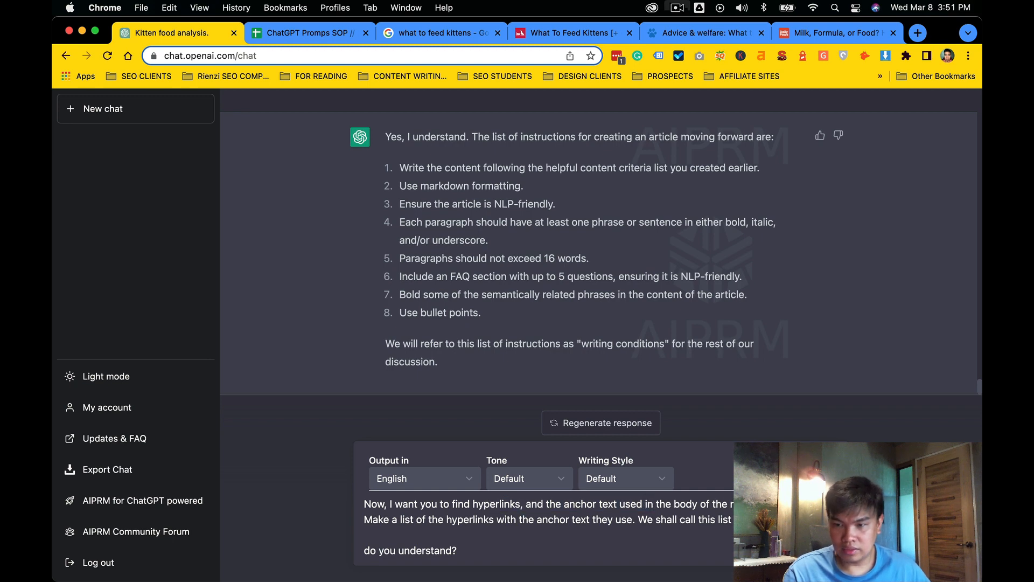
{"action": "key", "text": "Return"}
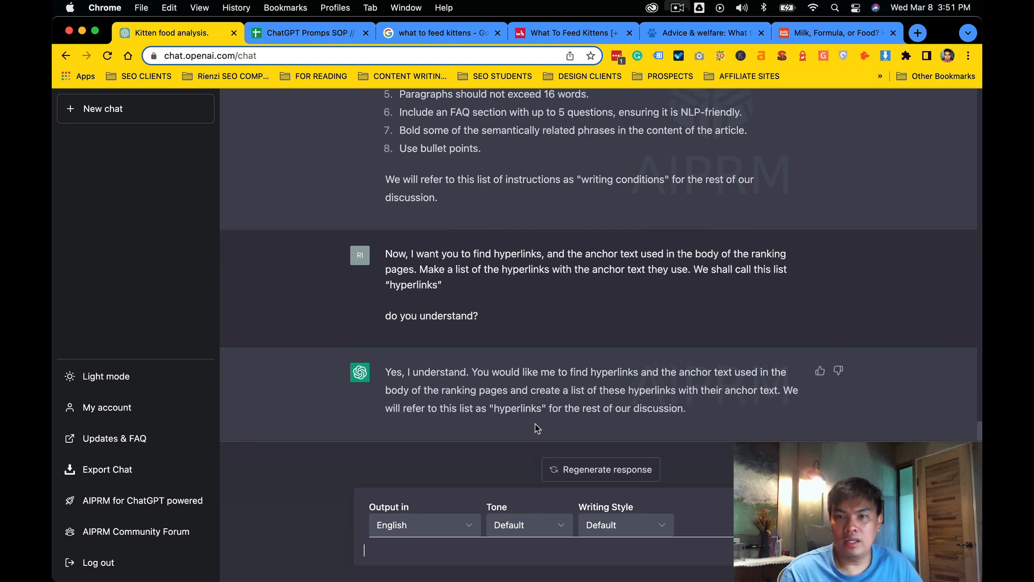
Switch back to the prompts spreadsheet and select the P11 prompt for the 1000-word article in cell B12.
{"action": "key", "text": "ctrl+Tab"}
{"action": "left_click", "coordinate": [318, 424]}
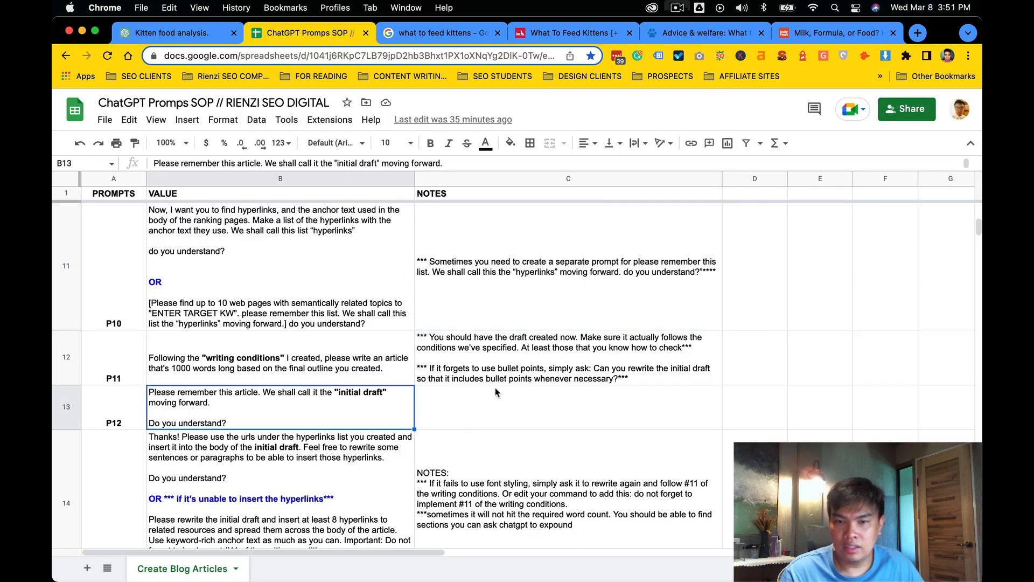
{"action": "scroll", "coordinate": [406, 383], "scroll_direction": "up", "scroll_amount": 4}
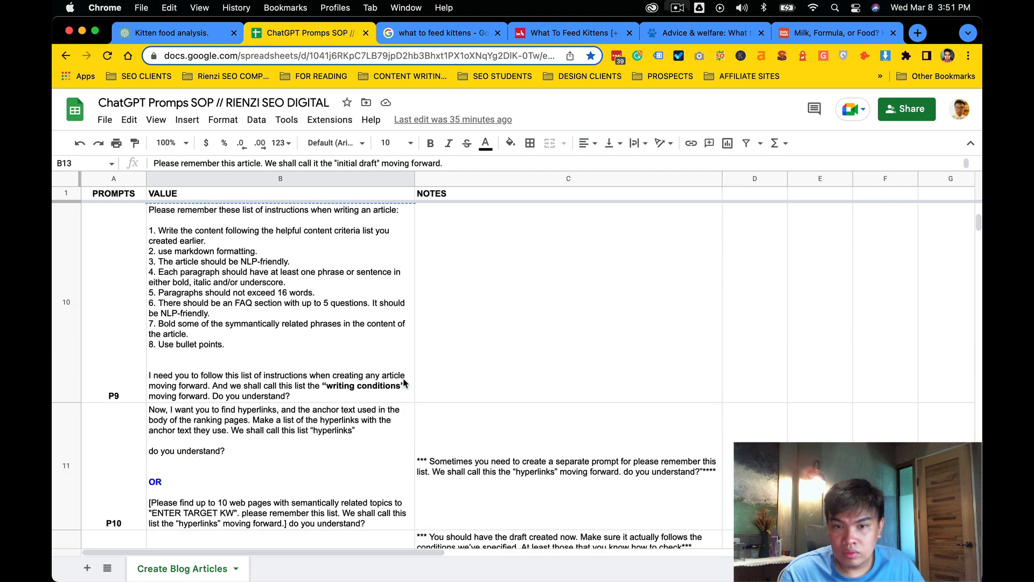
{"action": "scroll", "coordinate": [406, 383], "scroll_direction": "down", "scroll_amount": 4}
{"action": "left_click", "coordinate": [333, 371]}
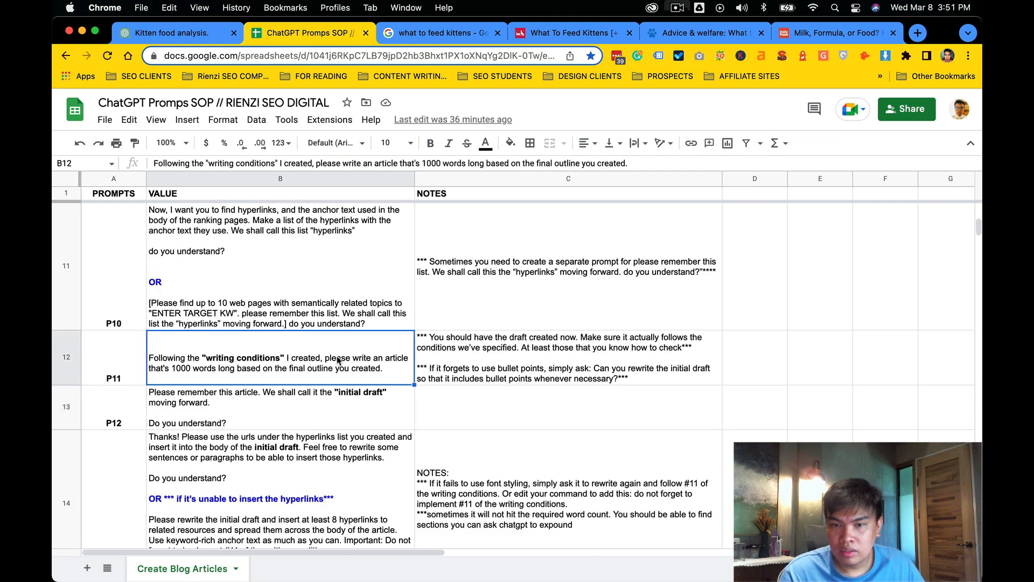
Return to the ChatGPT conversation and submit the prompt "okay. now start creating the list of hyperlinks.".
{"action": "left_click", "coordinate": [442, 276]}
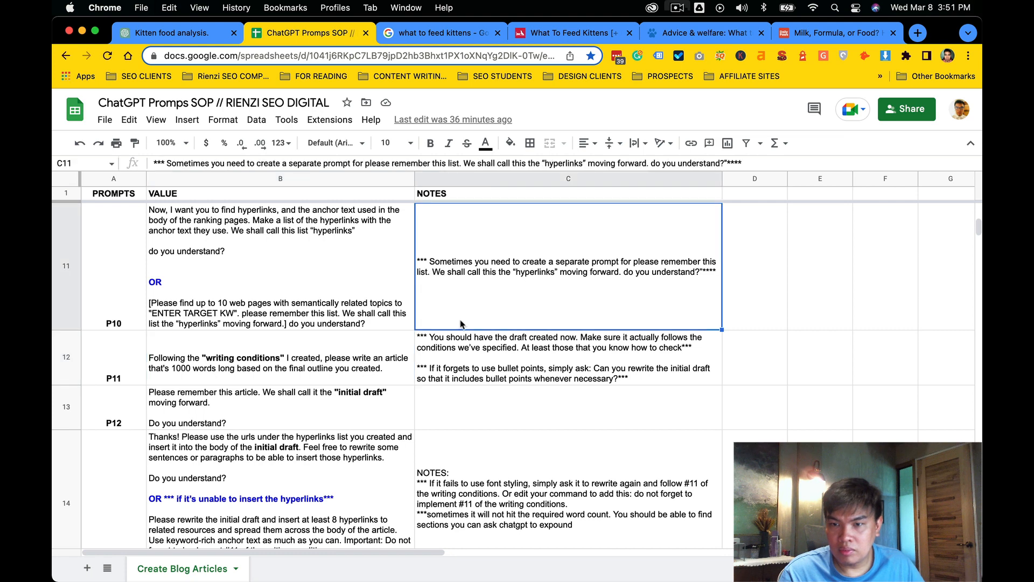
{"action": "key", "text": "ctrl+shift+Tab"}
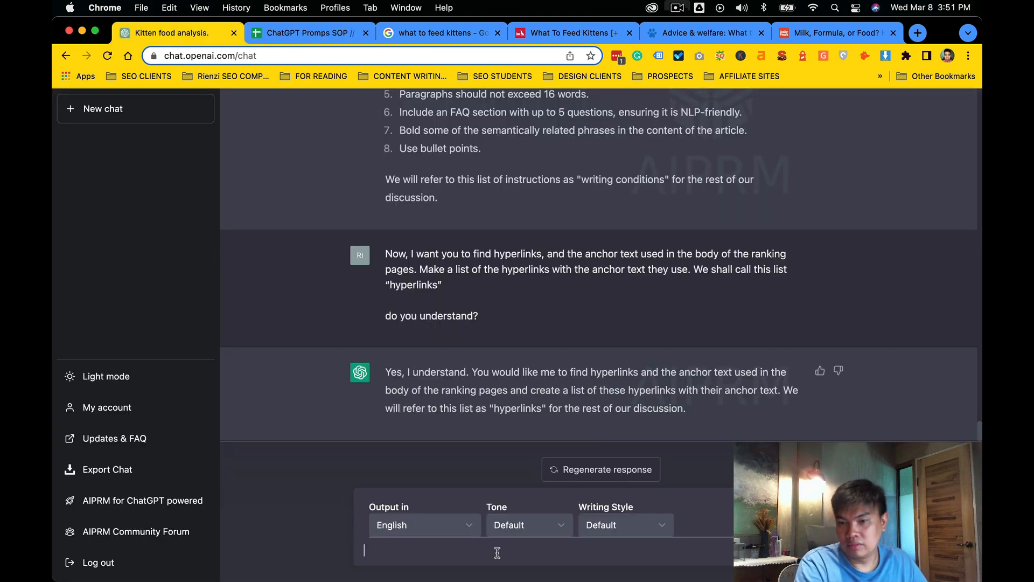
{"action": "type", "text": "st"}
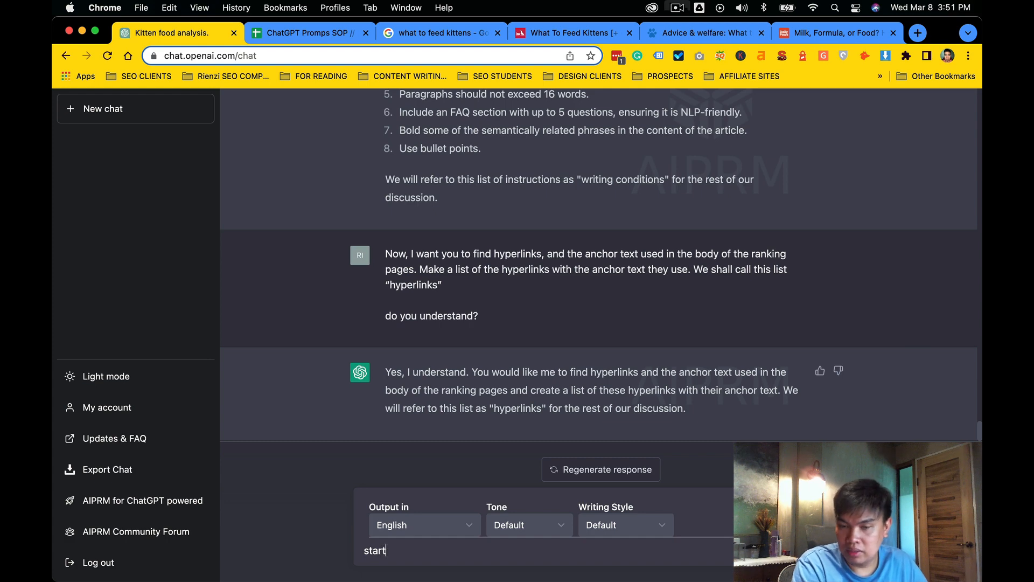
{"action": "type", "text": "art"}
{"action": "key", "text": "super+a"}
{"action": "type", "text": "pla"}
{"action": "key", "text": "super+a"}
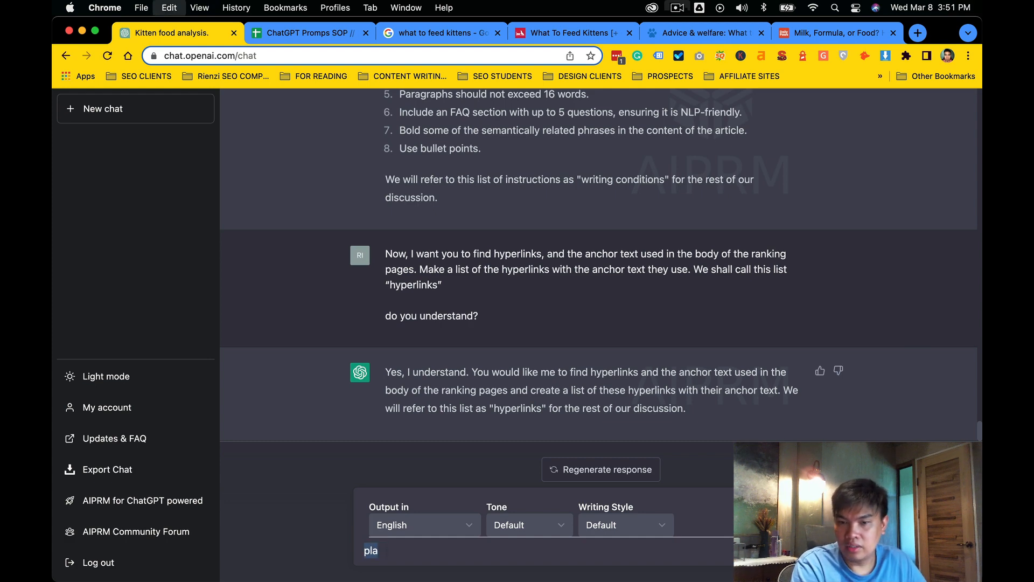
{"action": "type", "text": "okay. now sta"}
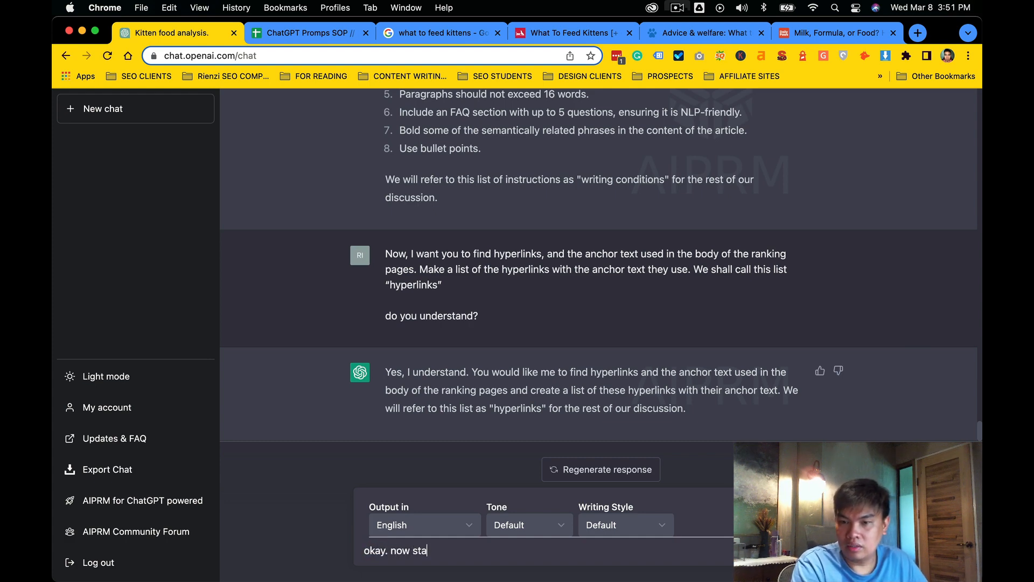
{"action": "type", "text": "rt creating the list of hype"}
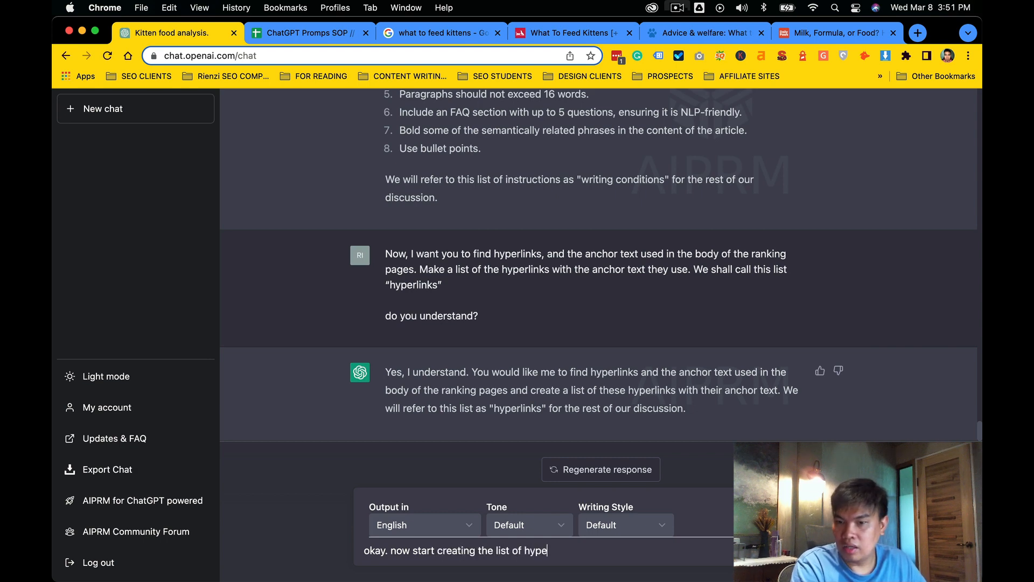
{"action": "type", "text": "rlinks."}
{"action": "key", "text": "Return"}
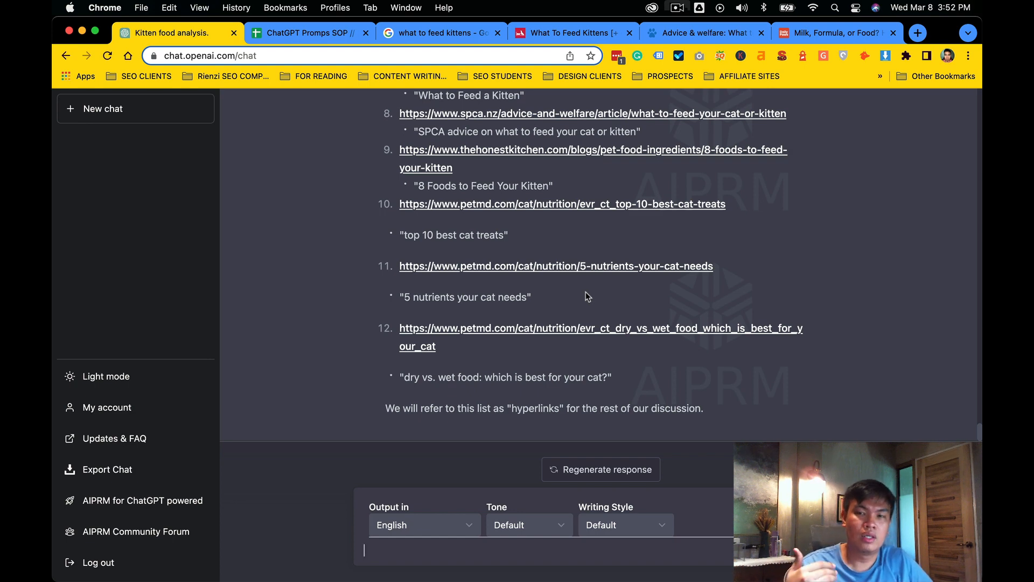
Review the generated list of hyperlinks and their anchor texts from its last entries up to the first.
{"action": "scroll", "coordinate": [583, 299], "scroll_direction": "up", "scroll_amount": 2}
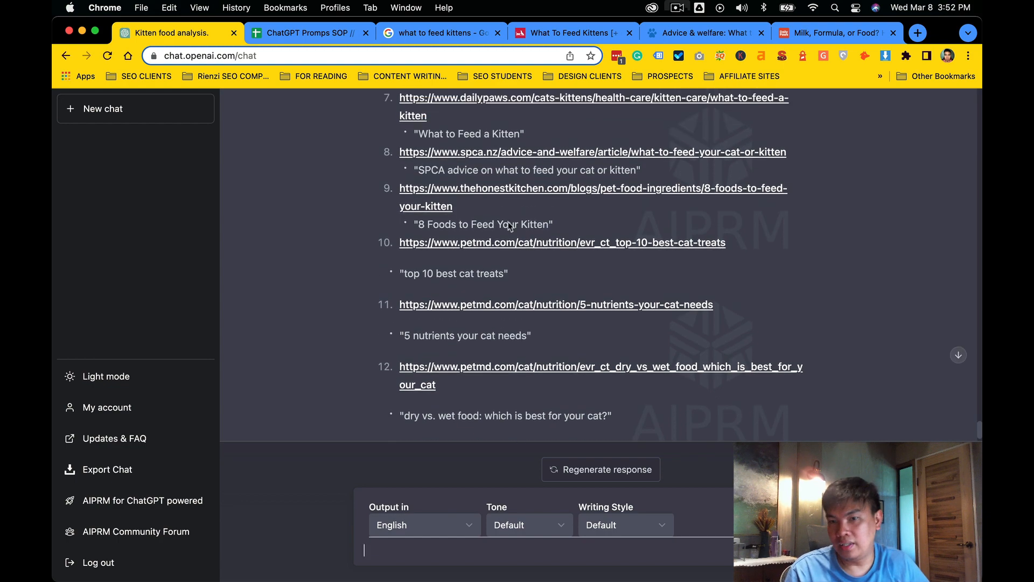
{"action": "scroll", "coordinate": [534, 166], "scroll_direction": "up", "scroll_amount": 10}
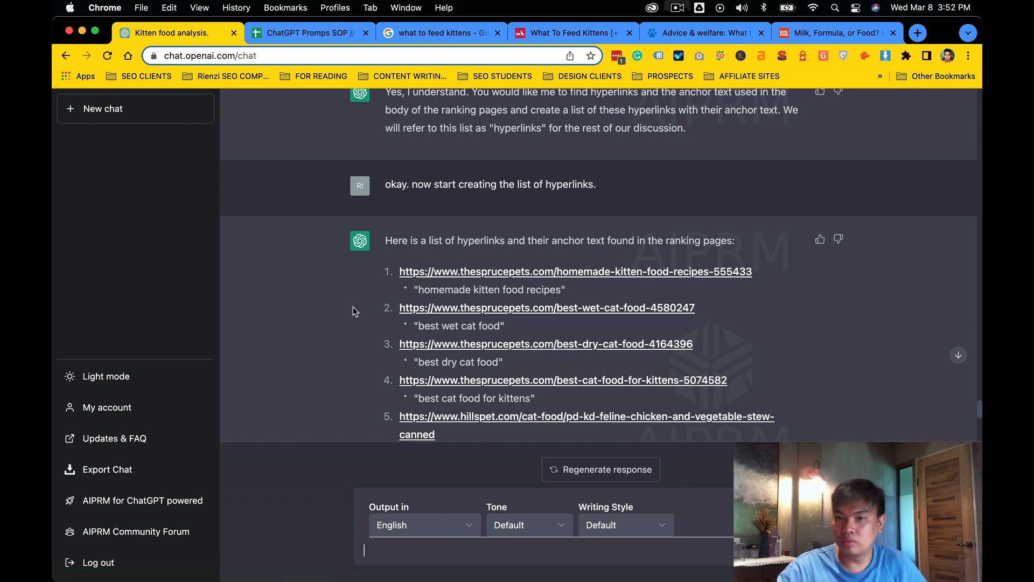
{"action": "scroll", "coordinate": [354, 306], "scroll_direction": "down", "scroll_amount": 1}
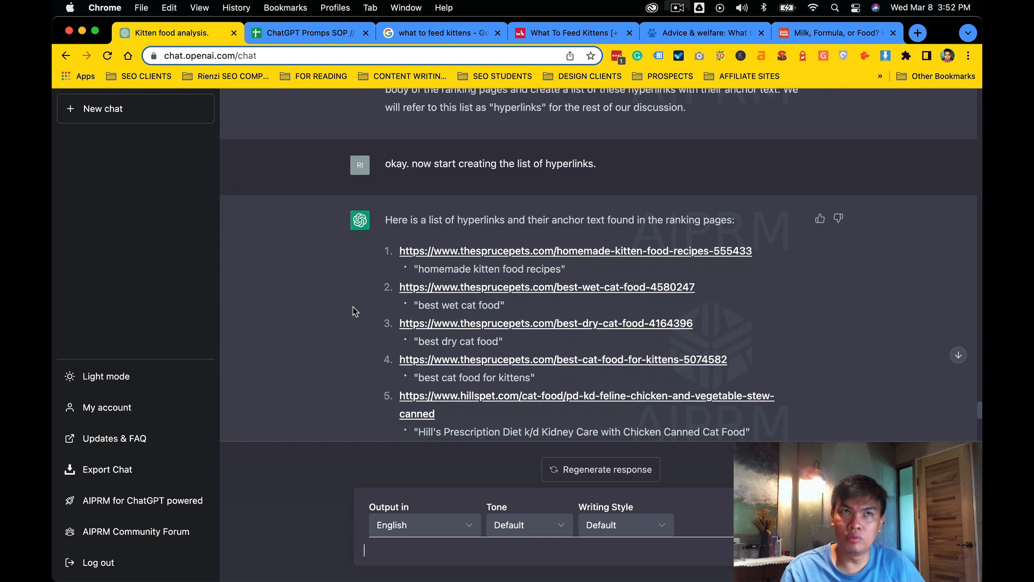
Switch to the prompts spreadsheet and examine the P11 article prompt and the follow-up prompts down to P18.
{"action": "key", "text": "ctrl+Tab"}
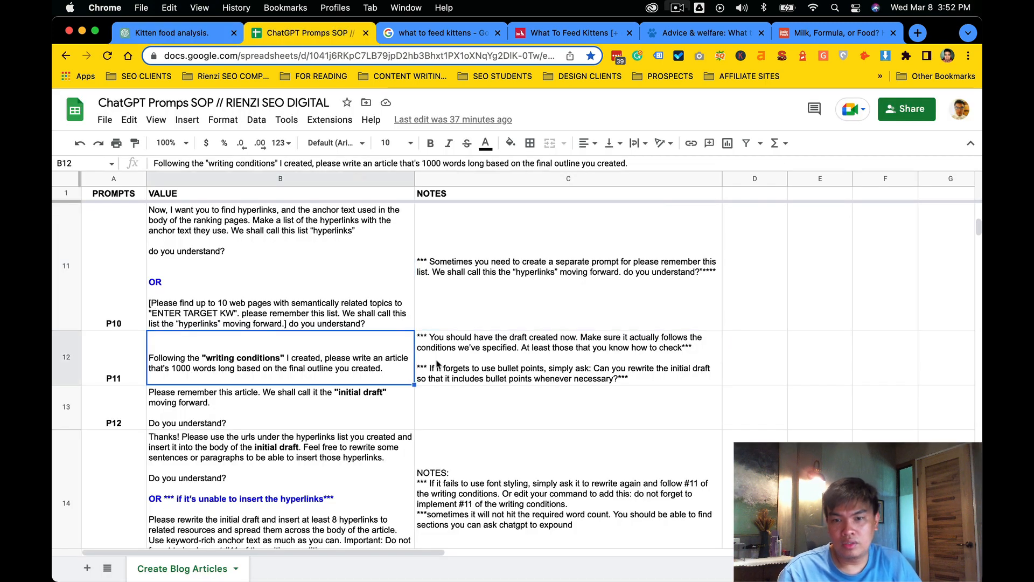
{"action": "double_click", "coordinate": [375, 367]}
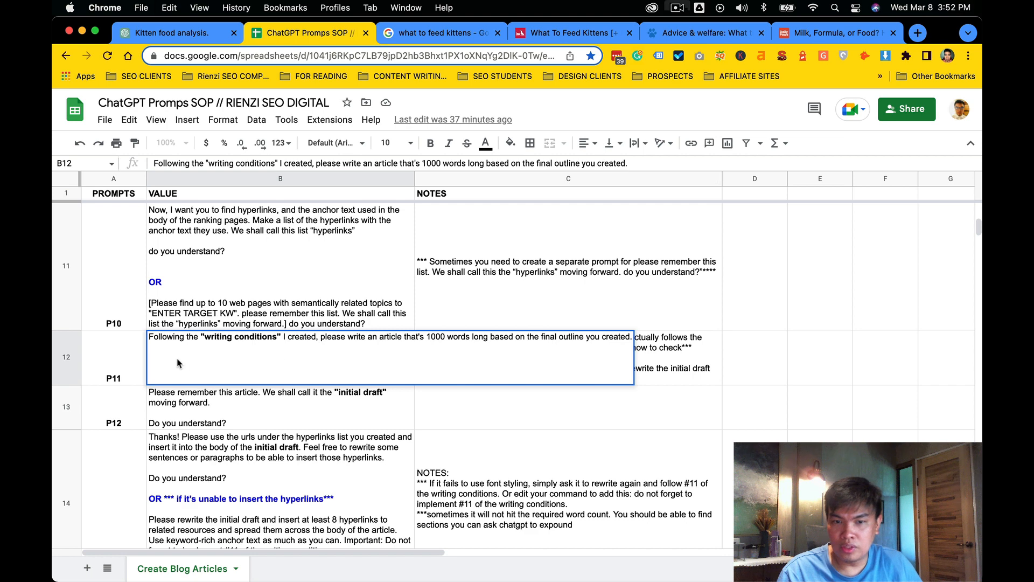
{"action": "left_click", "coordinate": [112, 363]}
{"action": "left_click", "coordinate": [231, 369]}
{"action": "left_click", "coordinate": [131, 367]}
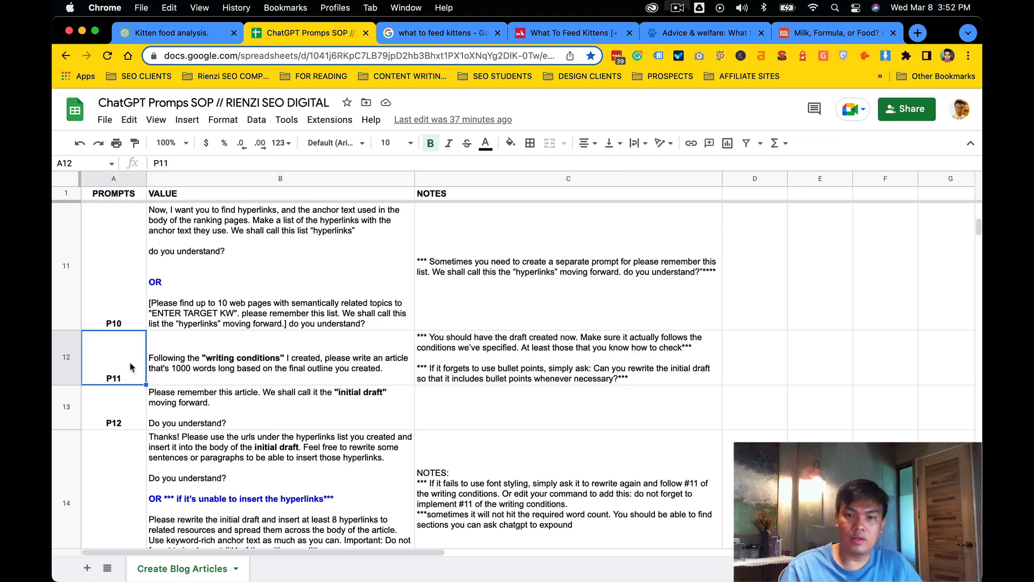
{"action": "left_click", "coordinate": [181, 369]}
{"action": "left_click", "coordinate": [110, 373]}
{"action": "scroll", "coordinate": [112, 372], "scroll_direction": "down", "scroll_amount": 5}
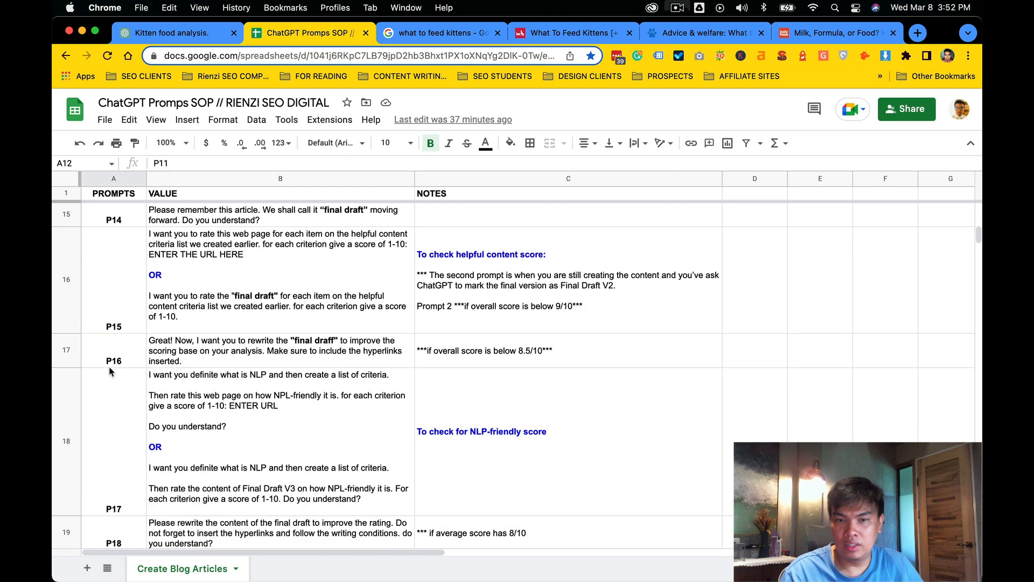
{"action": "scroll", "coordinate": [180, 426], "scroll_direction": "down", "scroll_amount": 1}
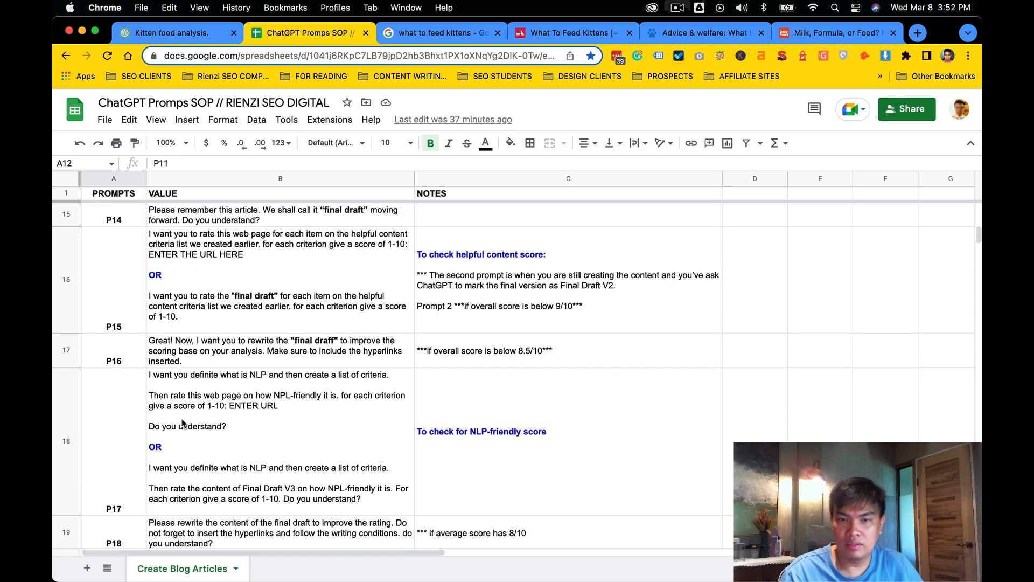
{"action": "scroll", "coordinate": [181, 423], "scroll_direction": "up", "scroll_amount": 4}
{"action": "left_click", "coordinate": [209, 404]}
{"action": "left_click", "coordinate": [291, 363]}
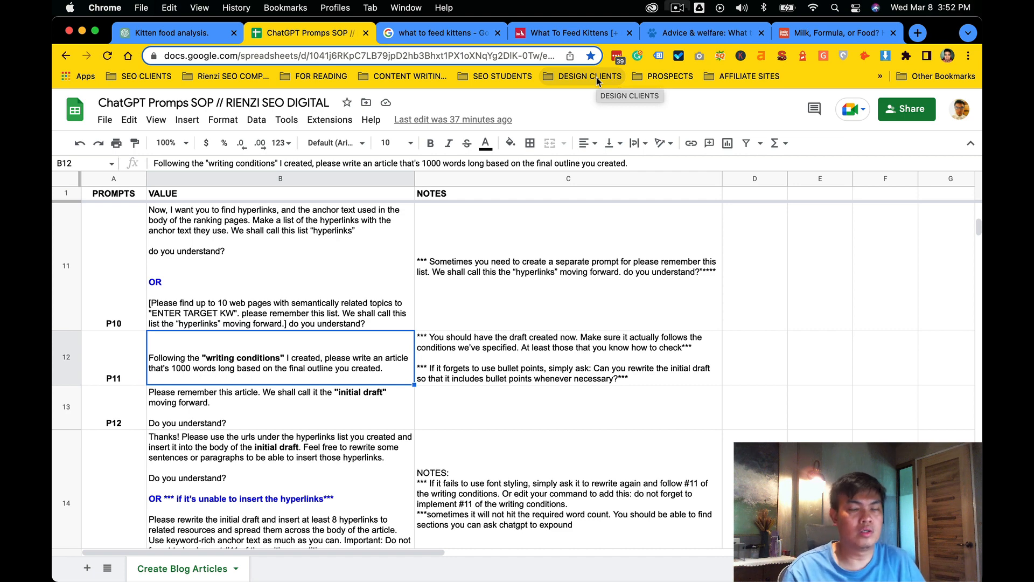
Switch to Frase and start a new document with the target search query "what to feed kittens" taken from the Google search.
{"action": "left_click", "coordinate": [677, 8]}
{"action": "left_click", "coordinate": [700, 50]}
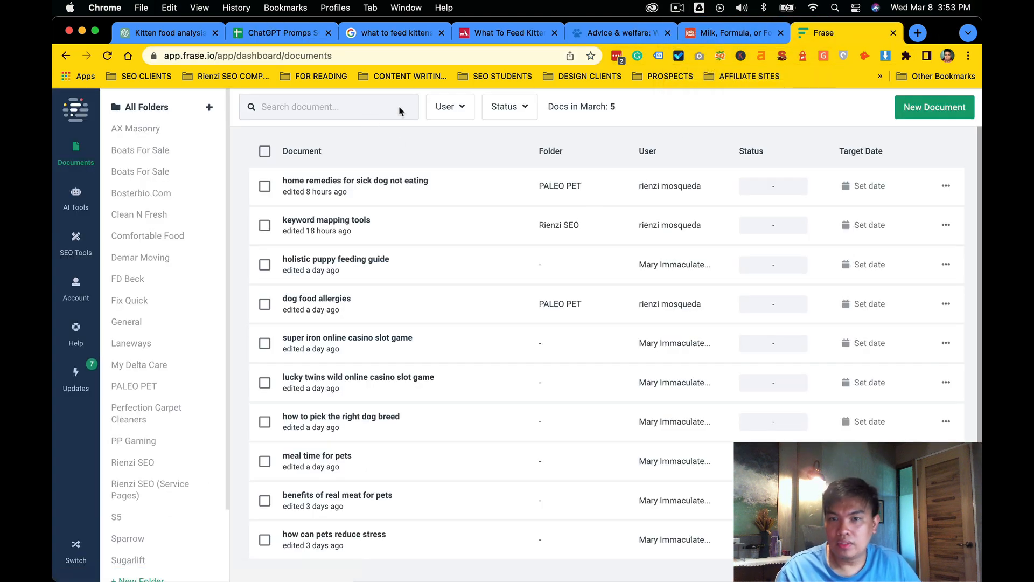
{"action": "left_click", "coordinate": [395, 33]}
{"action": "double_click", "coordinate": [295, 106]}
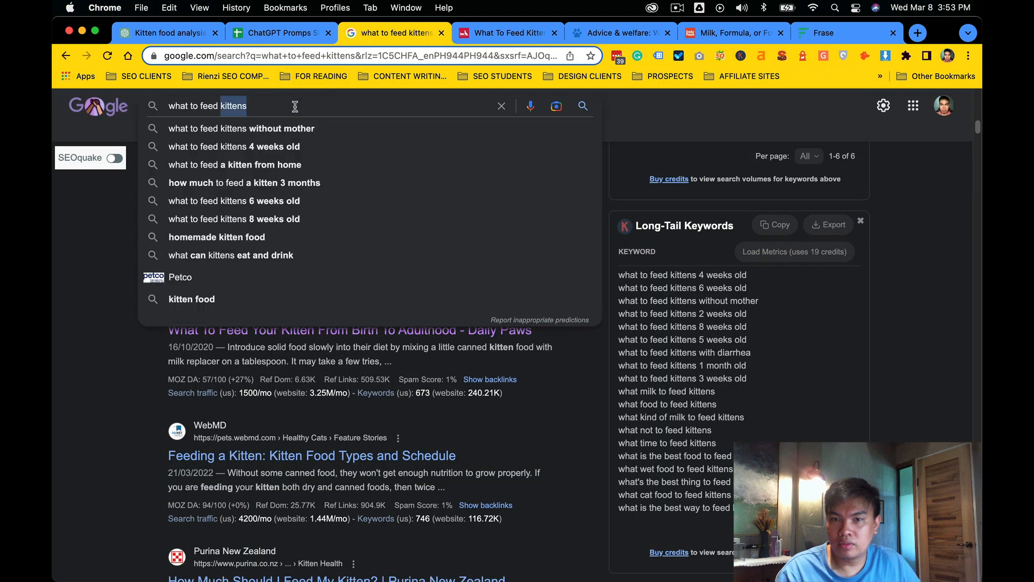
{"action": "left_click", "coordinate": [813, 33]}
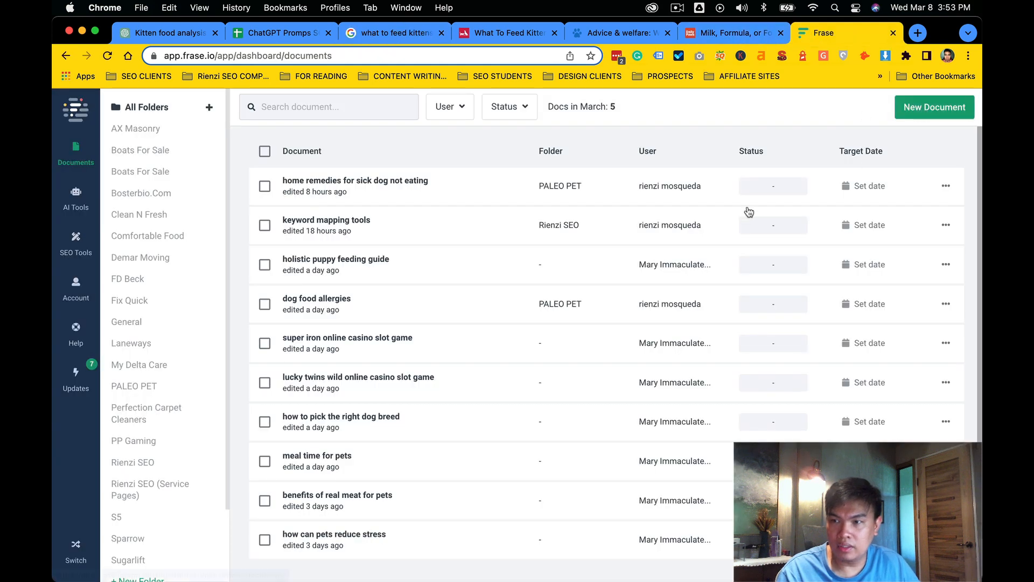
{"action": "type", "text": "what to feed kittens"}
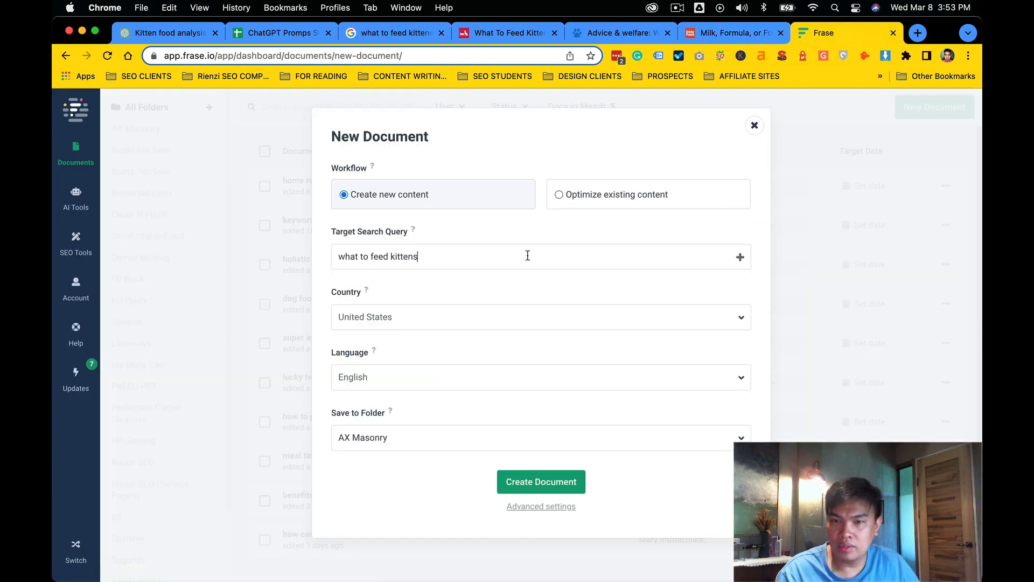
Try to set the new document's save folder to PALEO PET.
{"action": "left_click", "coordinate": [508, 441]}
{"action": "scroll", "coordinate": [506, 465], "scroll_direction": "down", "scroll_amount": 5}
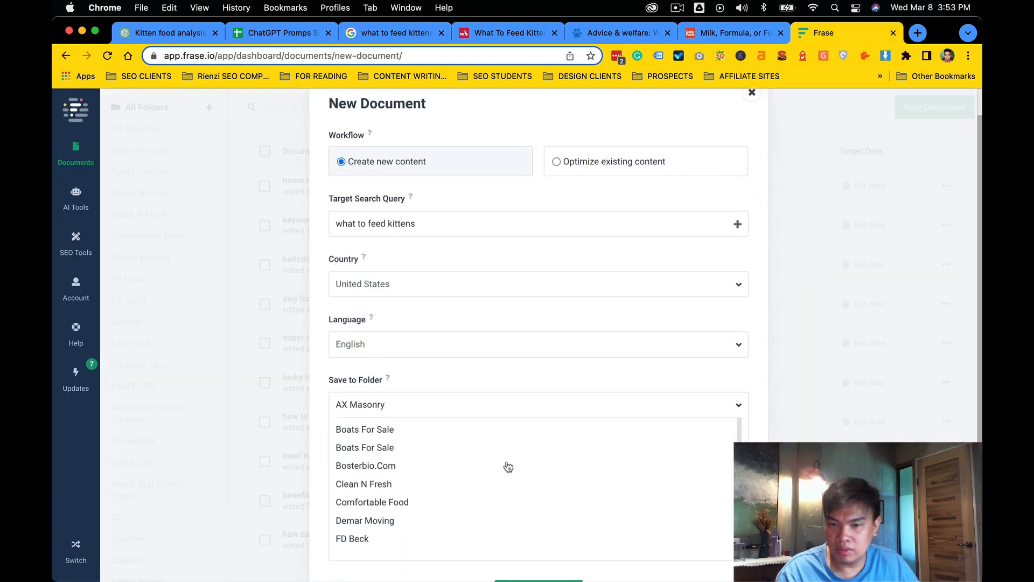
{"action": "scroll", "coordinate": [509, 465], "scroll_direction": "down", "scroll_amount": 1}
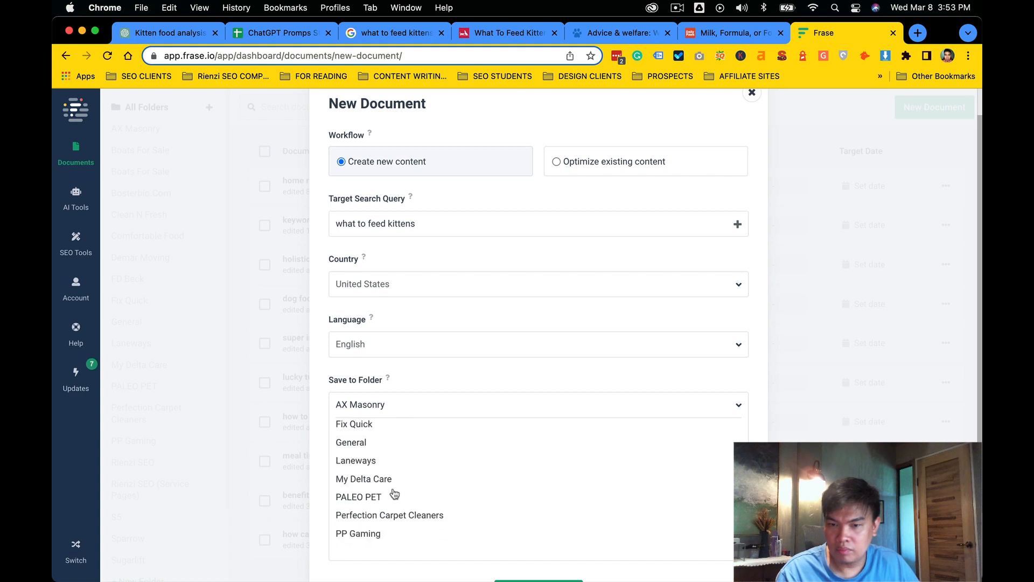
{"action": "left_click", "coordinate": [394, 494]}
Set the new document's country to Philippines and create the document.
{"action": "left_click", "coordinate": [447, 327]}
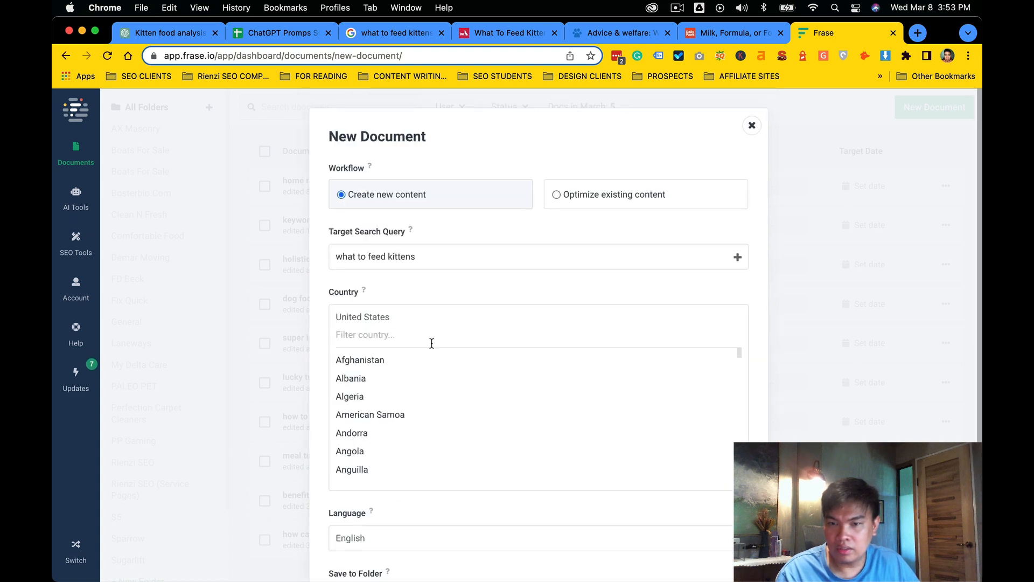
{"action": "type", "text": "phili"}
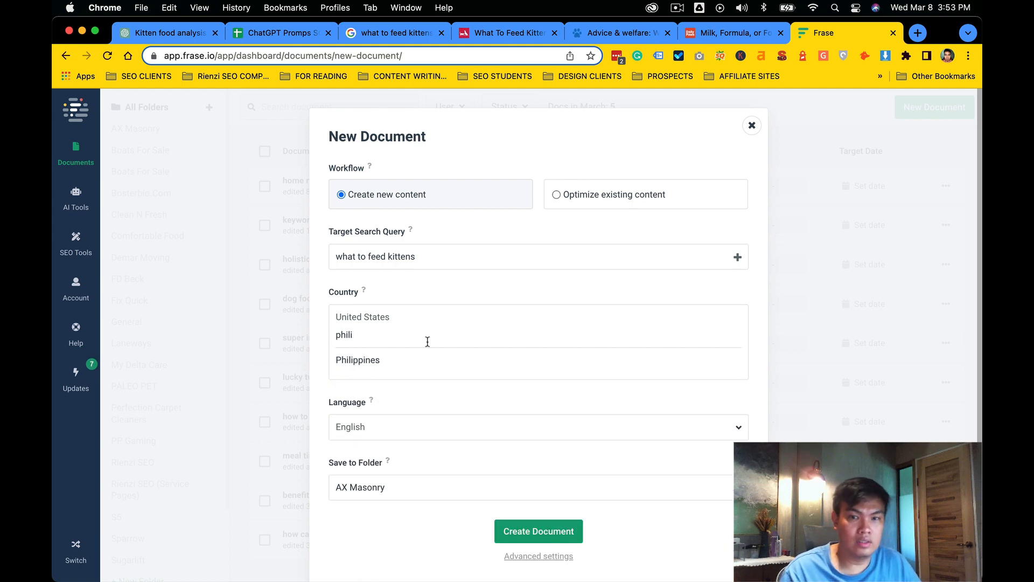
{"action": "left_click", "coordinate": [369, 360]}
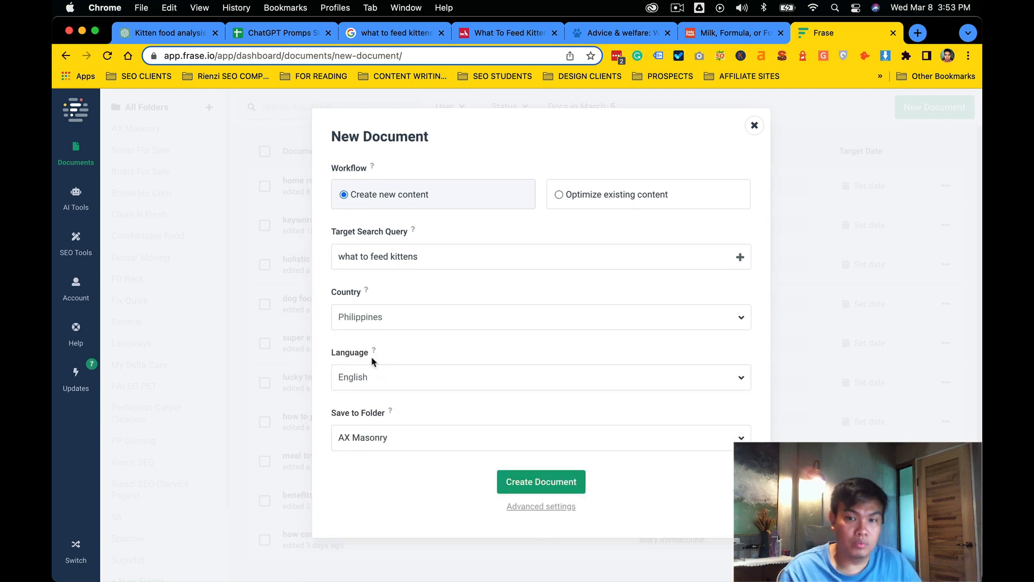
{"action": "left_click", "coordinate": [564, 483]}
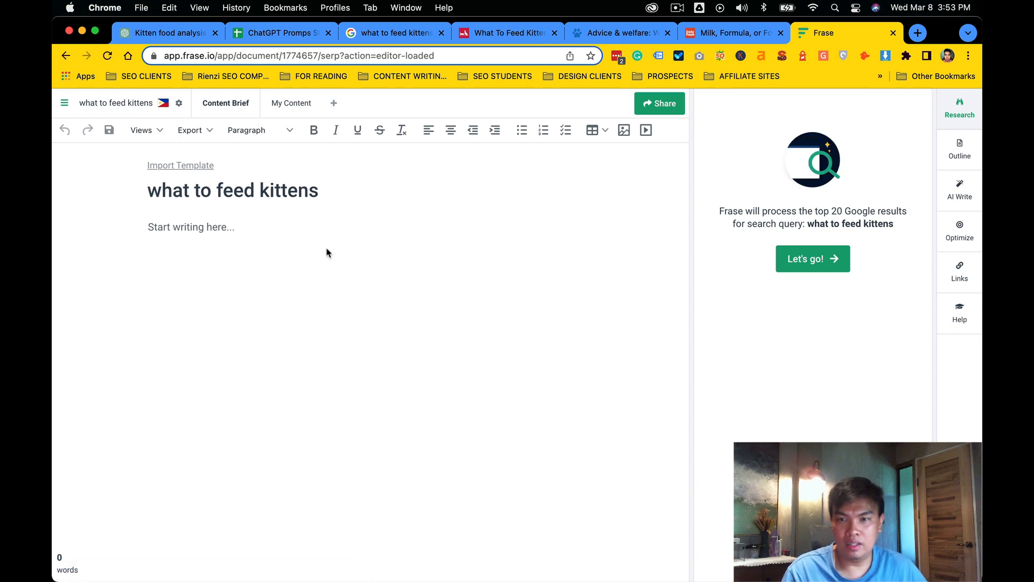
Add document tabs named "Initial Draft" and "Final Draft", and start processing the top 20 Google results for the query.
{"action": "left_click", "coordinate": [334, 103]}
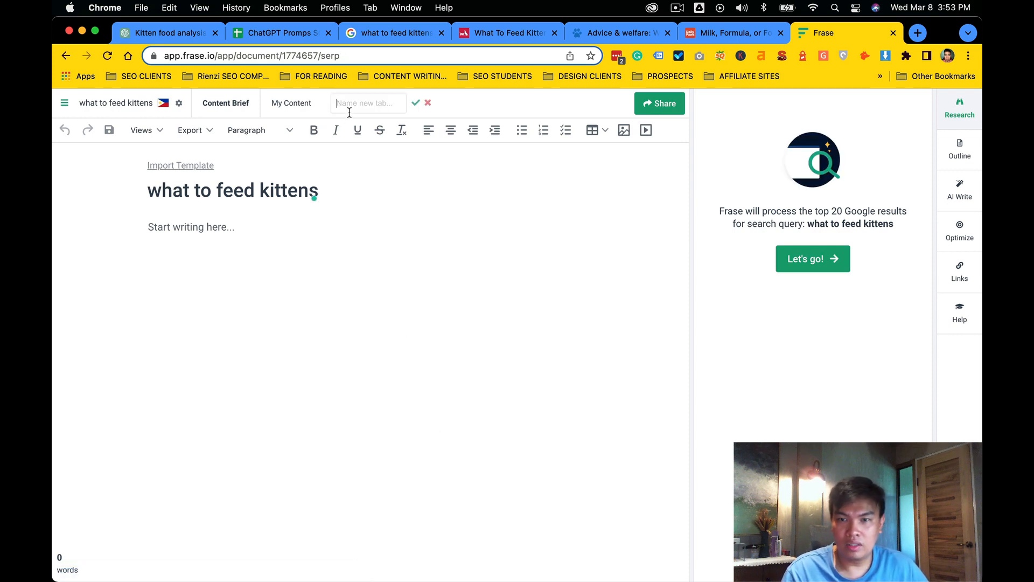
{"action": "type", "text": "INt"}
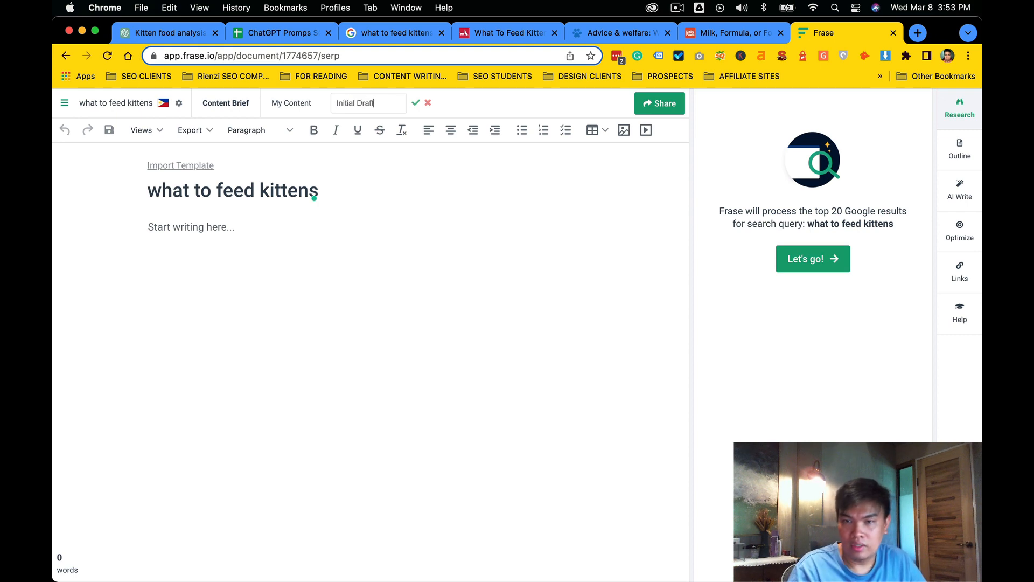
{"action": "type", "text": "tial Draft"}
{"action": "left_click", "coordinate": [416, 102]}
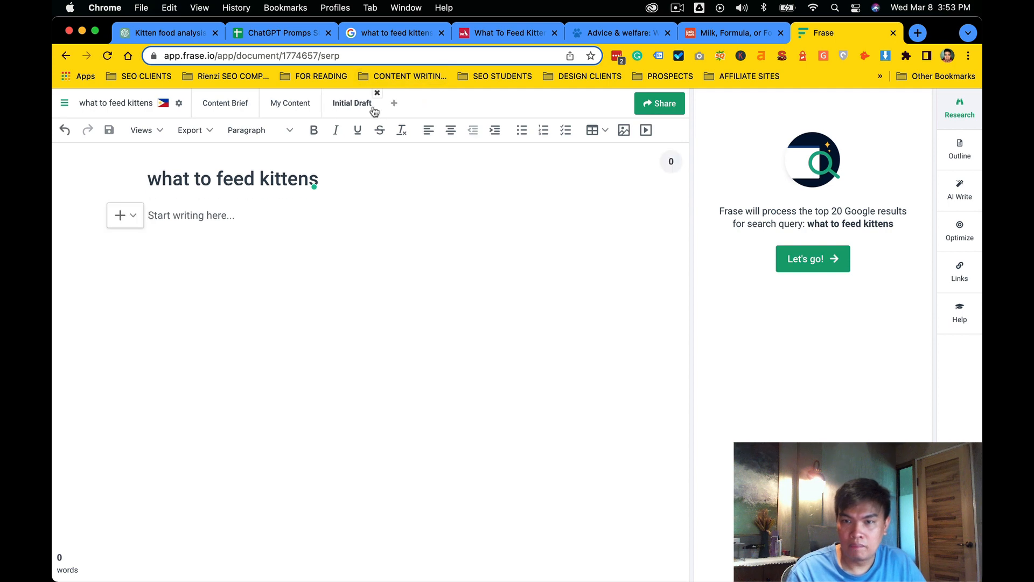
{"action": "left_click", "coordinate": [394, 103]}
{"action": "type", "text": "Final Draft"}
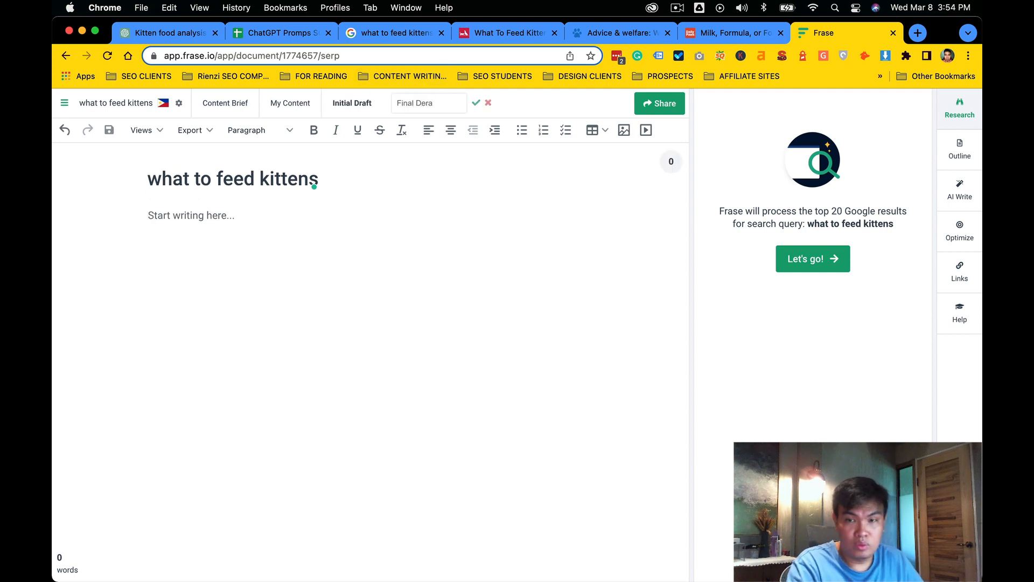
{"action": "left_click", "coordinate": [474, 106]}
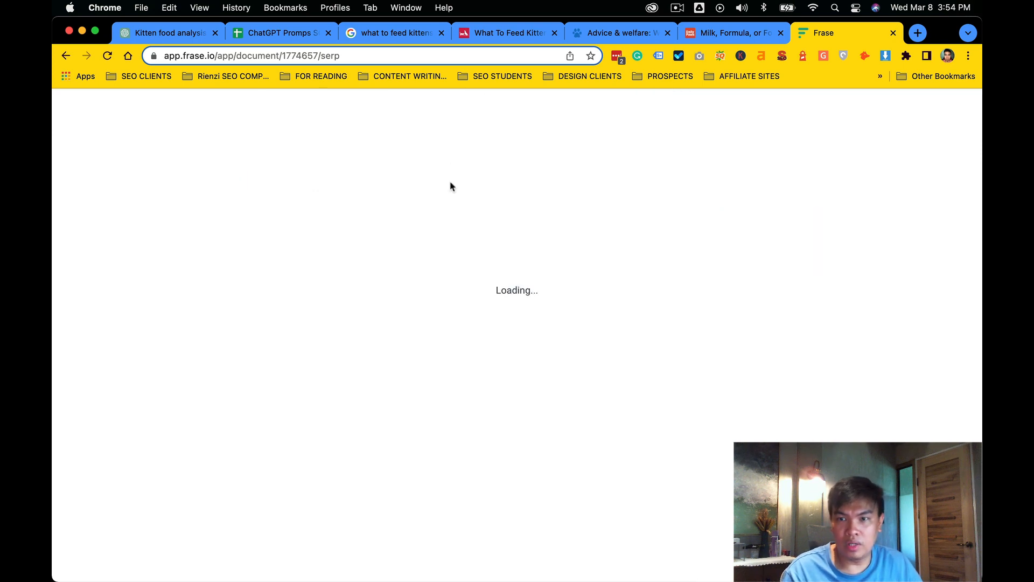
{"action": "left_click", "coordinate": [807, 269]}
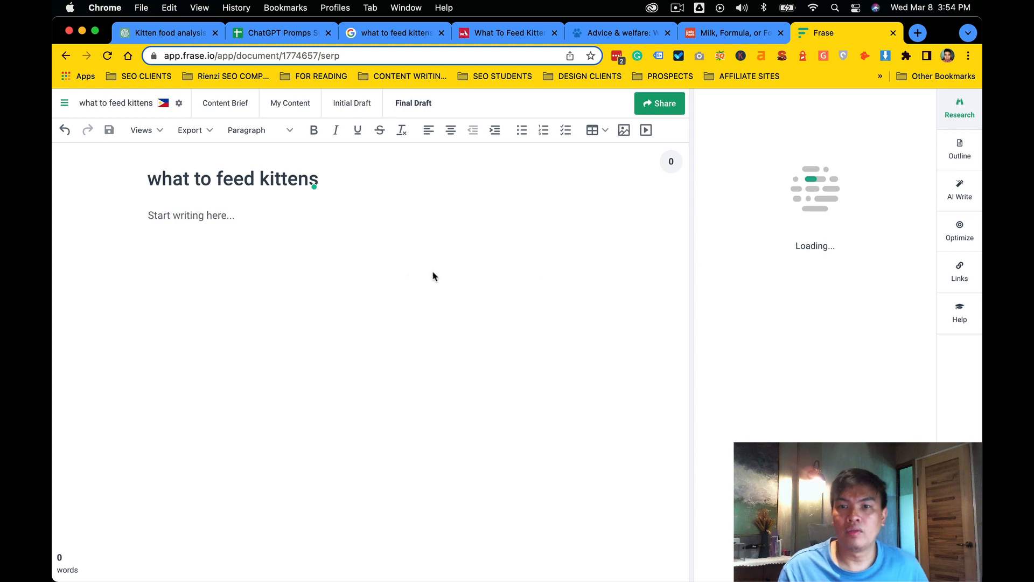
{"action": "left_click", "coordinate": [939, 238]}
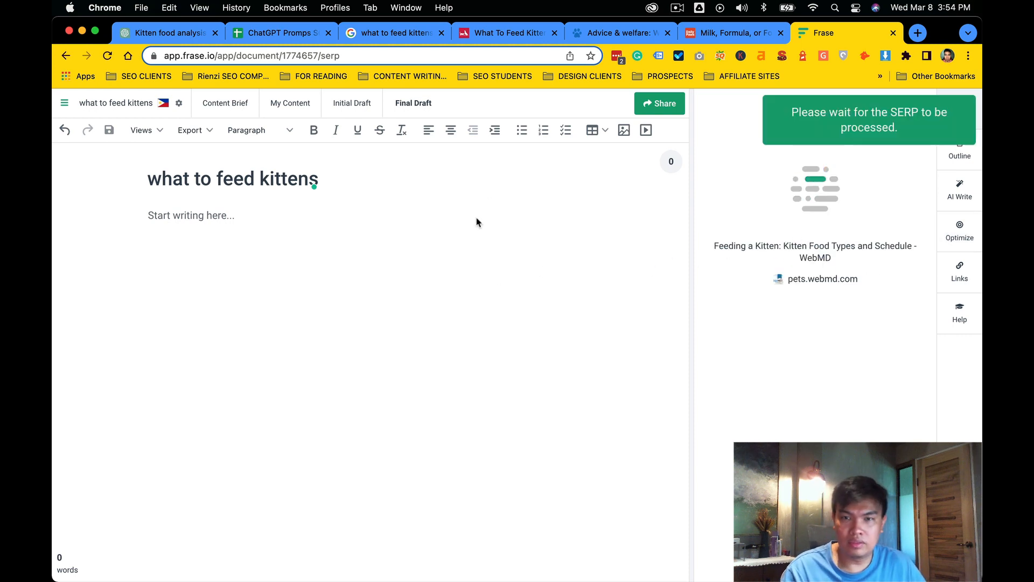
Switch to ChatGPT and copy the updated final outline, from the Introduction through the Conclusion section.
{"action": "key", "text": "super+2"}
{"action": "key", "text": "super+1"}
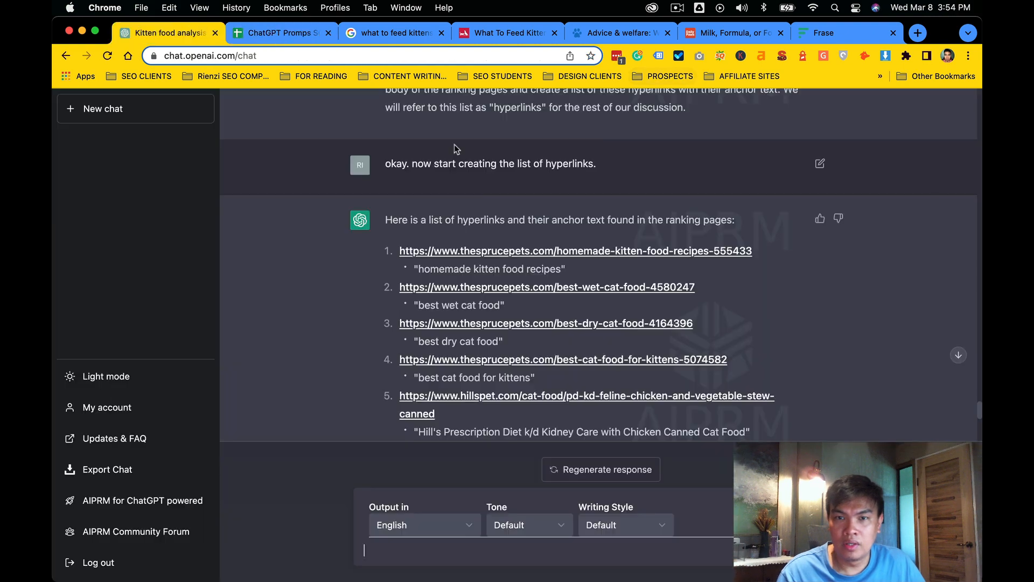
{"action": "scroll", "coordinate": [536, 328], "scroll_direction": "up", "scroll_amount": 20}
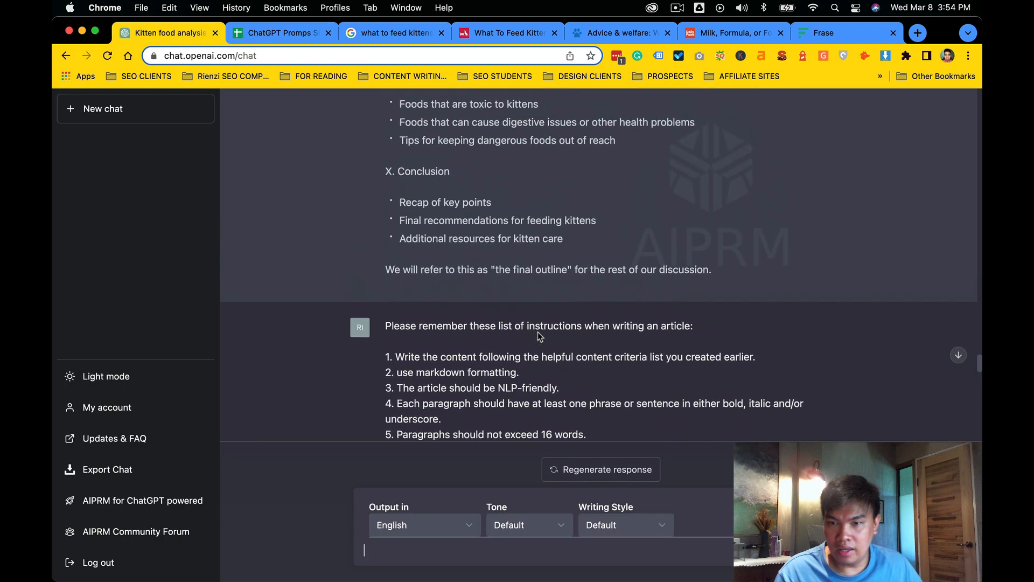
{"action": "scroll", "coordinate": [537, 332], "scroll_direction": "down", "scroll_amount": 10}
{"action": "scroll", "coordinate": [537, 332], "scroll_direction": "up", "scroll_amount": 2}
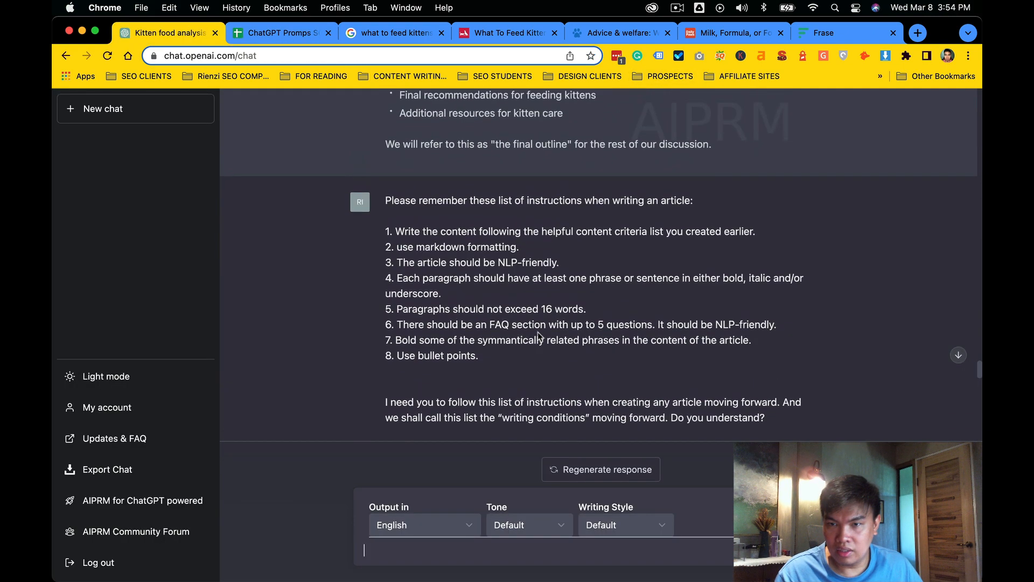
{"action": "scroll", "coordinate": [538, 334], "scroll_direction": "up", "scroll_amount": 3}
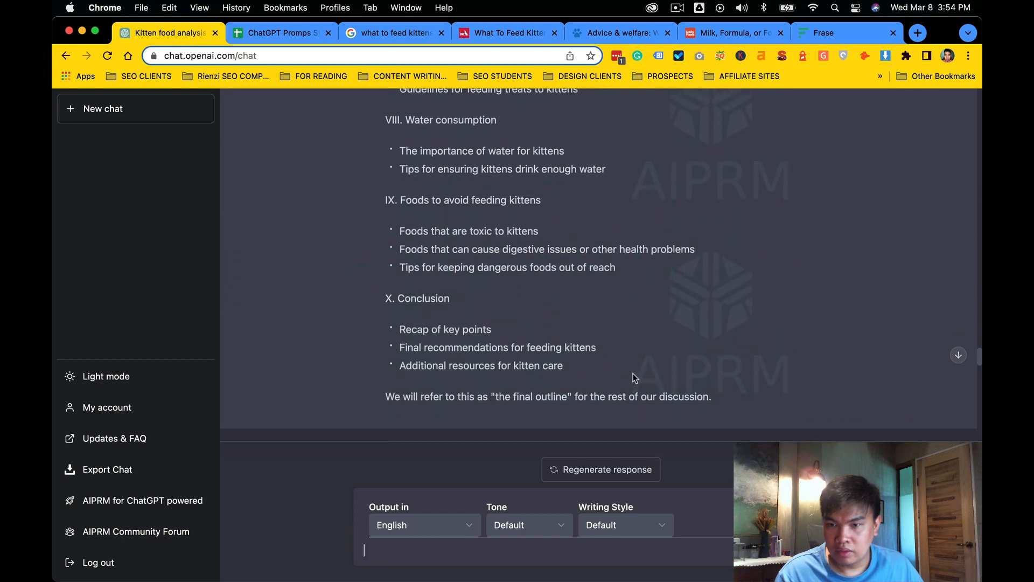
{"action": "left_click_drag", "start_coordinate": [635, 376], "coordinate": [548, 269]}
{"action": "scroll", "coordinate": [548, 269], "scroll_direction": "up", "scroll_amount": 12}
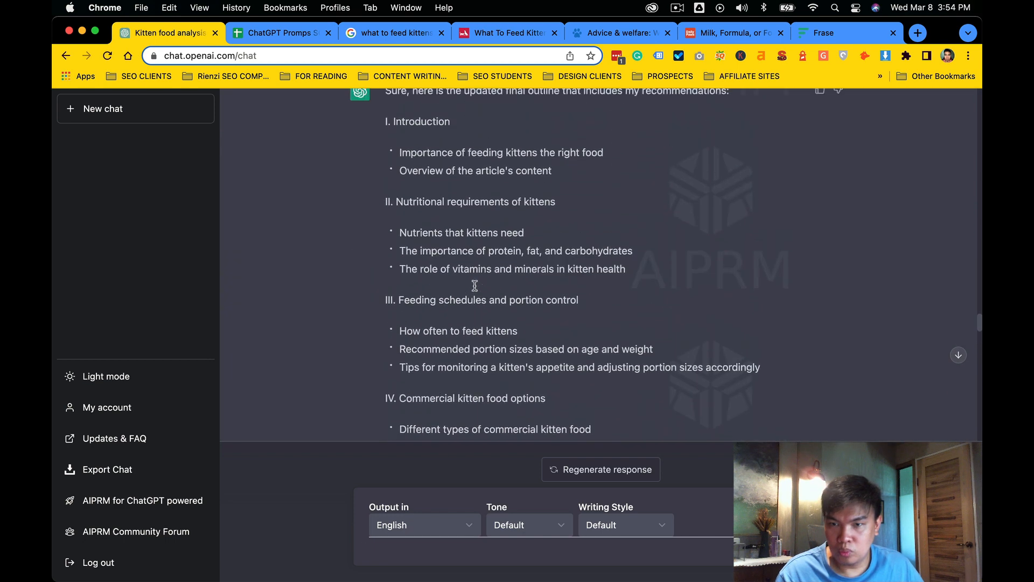
{"action": "left_click", "coordinate": [384, 164], "text": "shift"}
{"action": "key", "text": "super+c"}
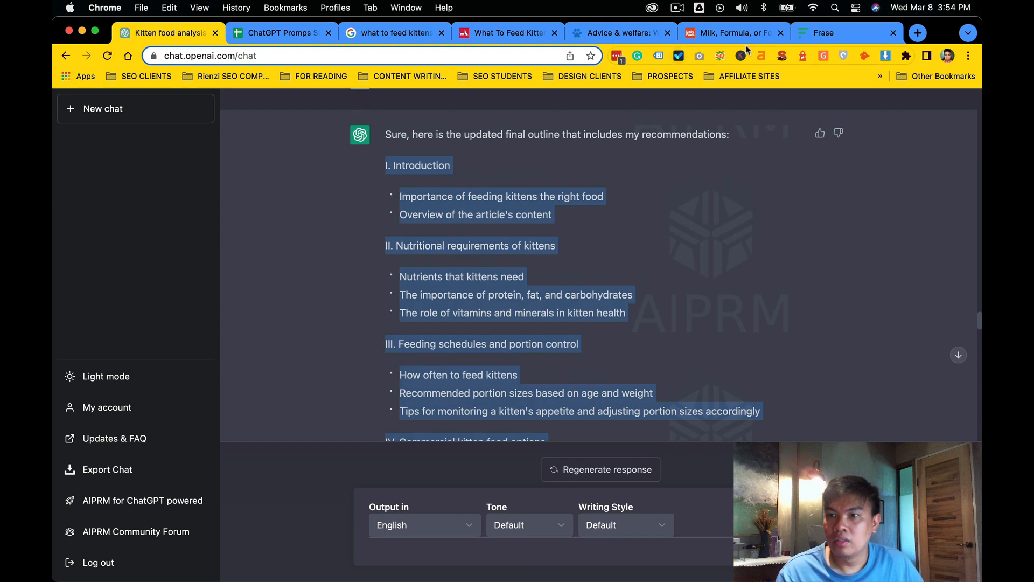
Switch to Frase and add the heading "OUTLINE" to the Content Brief, with the copied final outline pasted below it.
{"action": "left_click", "coordinate": [805, 40]}
{"action": "left_click", "coordinate": [205, 113]}
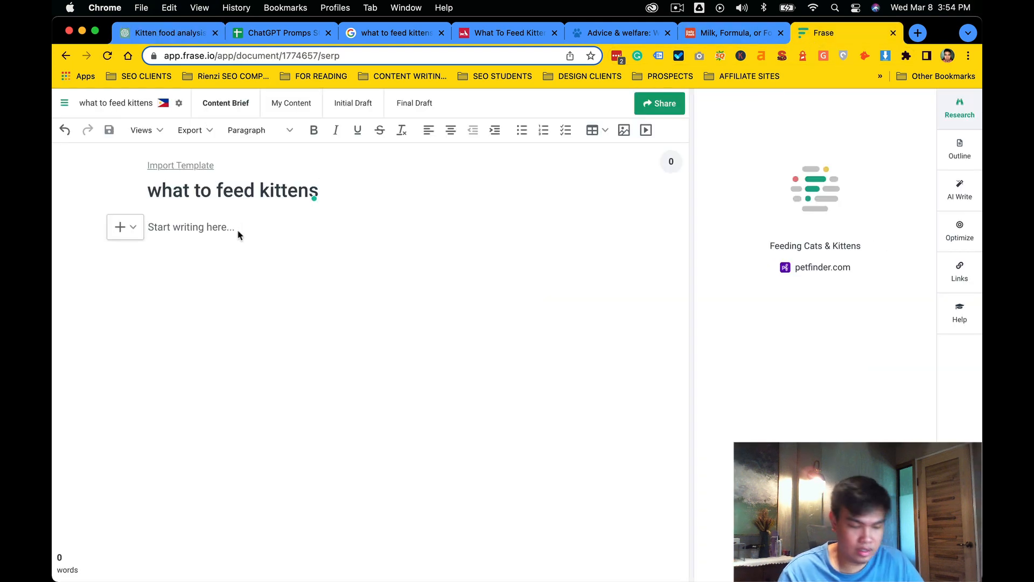
{"action": "left_click", "coordinate": [238, 232]}
{"action": "type", "text": "OUTLINE"}
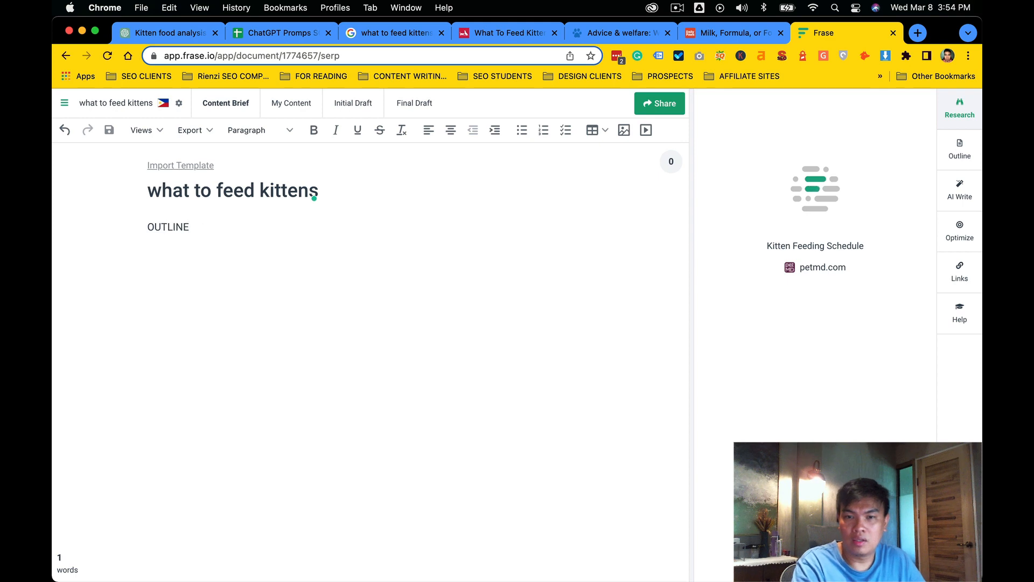
{"action": "key", "text": "super+v"}
{"action": "left_click", "coordinate": [398, 365]}
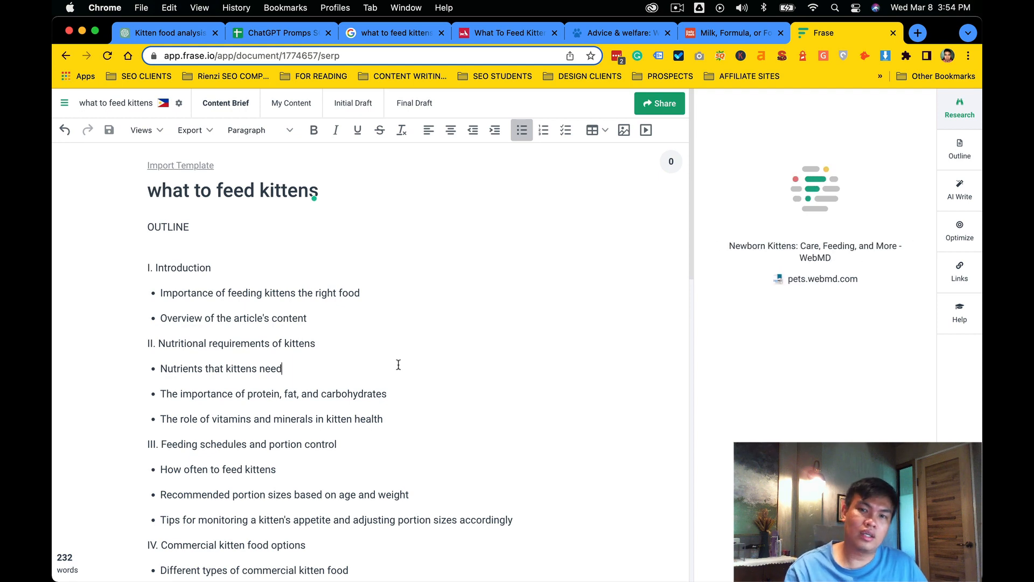
{"action": "left_click", "coordinate": [416, 321]}
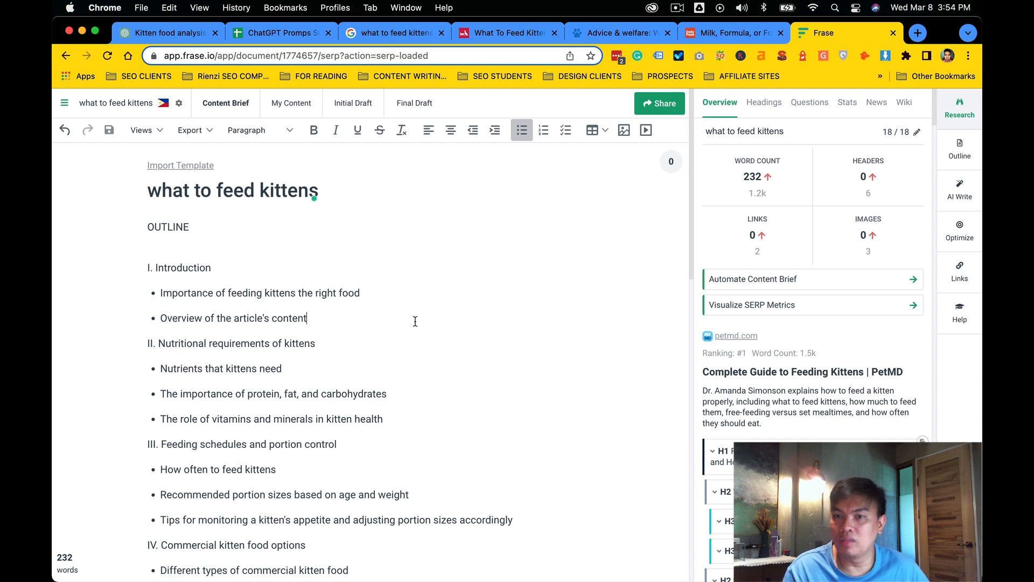
Make the "OUTLINE" heading in the Content Brief bold.
{"action": "scroll", "coordinate": [415, 321], "scroll_direction": "down", "scroll_amount": 10}
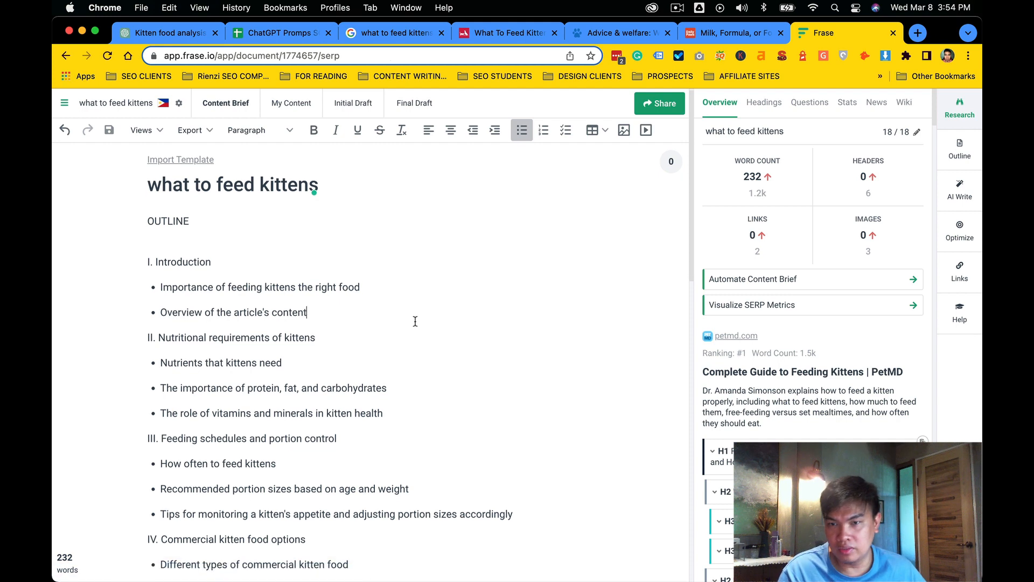
{"action": "scroll", "coordinate": [415, 321], "scroll_direction": "up", "scroll_amount": 10}
{"action": "left_click", "coordinate": [408, 271]}
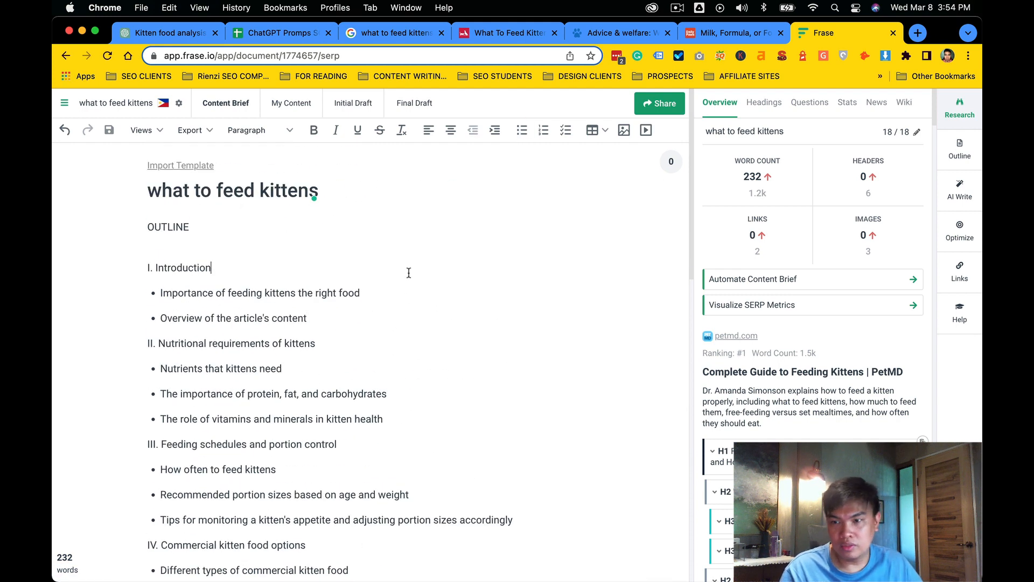
{"action": "left_click_drag", "start_coordinate": [177, 231], "coordinate": [122, 215]}
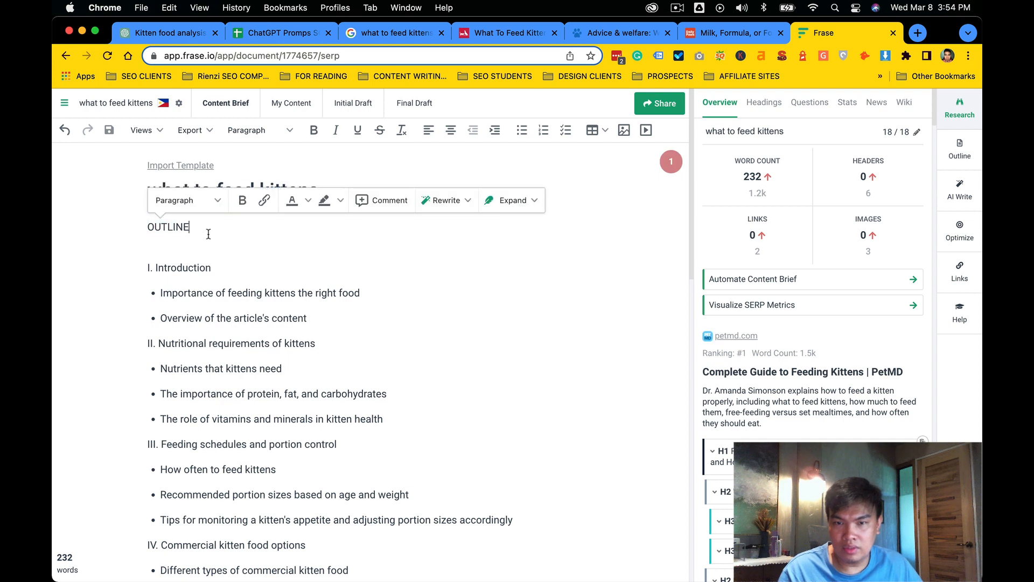
{"action": "left_click_drag", "start_coordinate": [208, 233], "coordinate": [128, 216]}
{"action": "key", "text": "super+b"}
{"action": "left_click", "coordinate": [269, 254]}
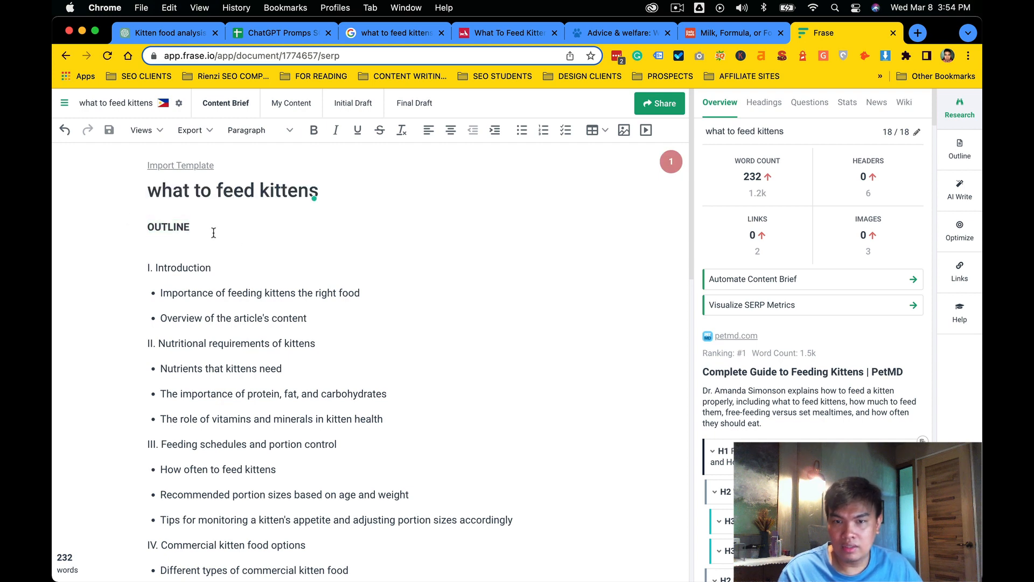
Check the P10 hyperlinks notes in the prompts spreadsheet, and examine the competitors' word count and image benchmarks in Frase's research overview.
{"action": "key", "text": "super+2"}
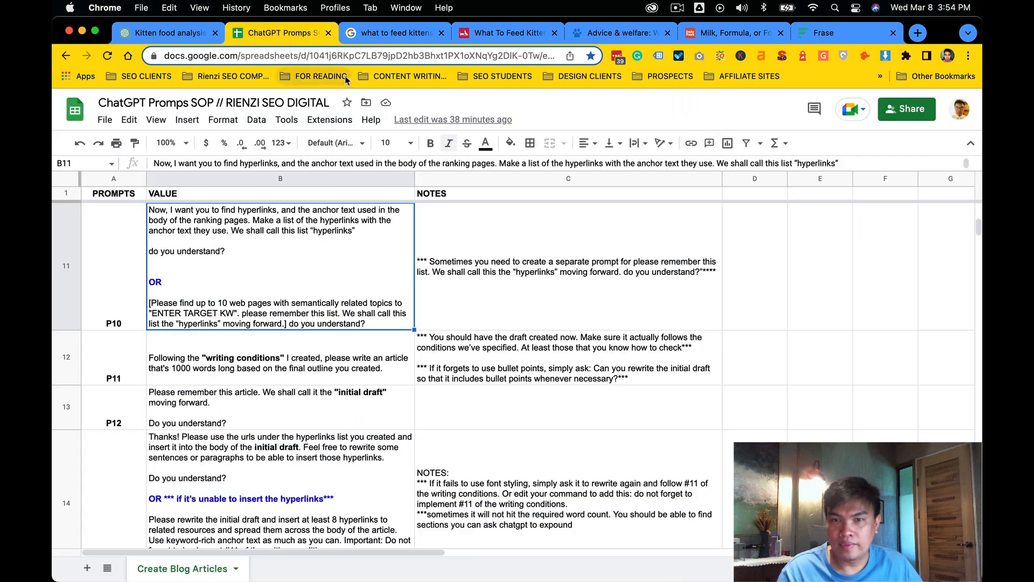
{"action": "left_click", "coordinate": [575, 305]}
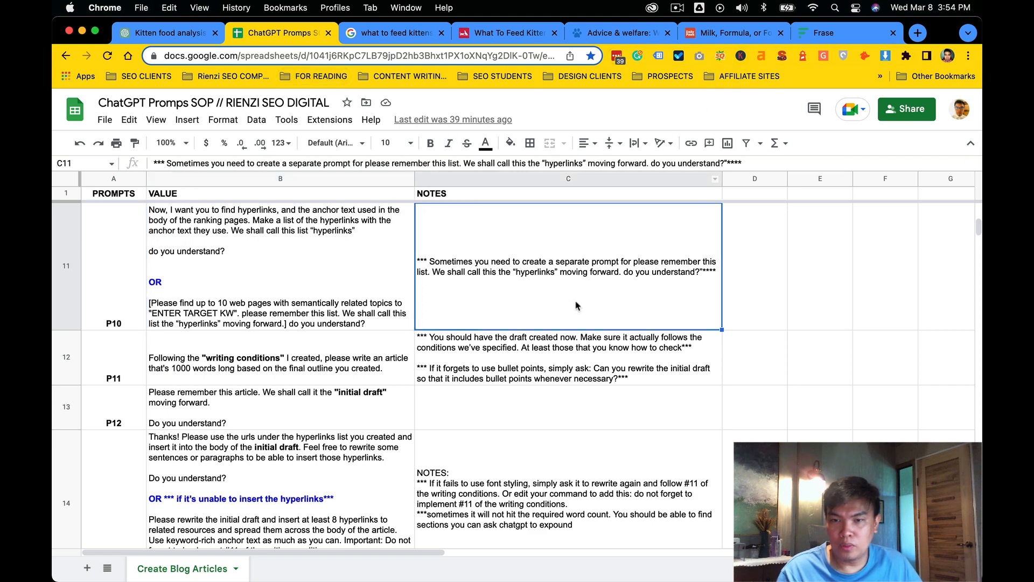
{"action": "left_click", "coordinate": [824, 33]}
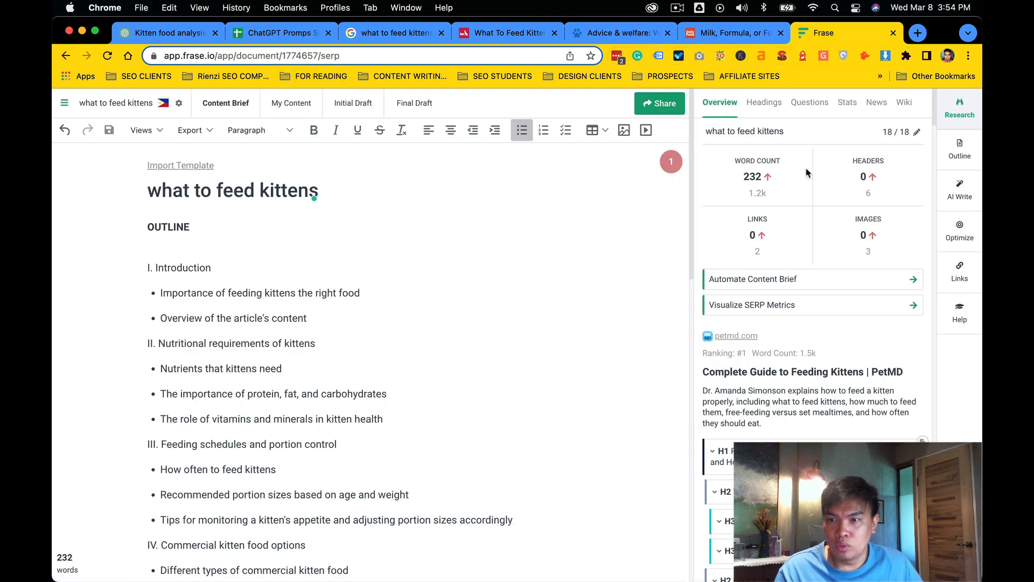
{"action": "left_click_drag", "start_coordinate": [768, 194], "coordinate": [741, 194]}
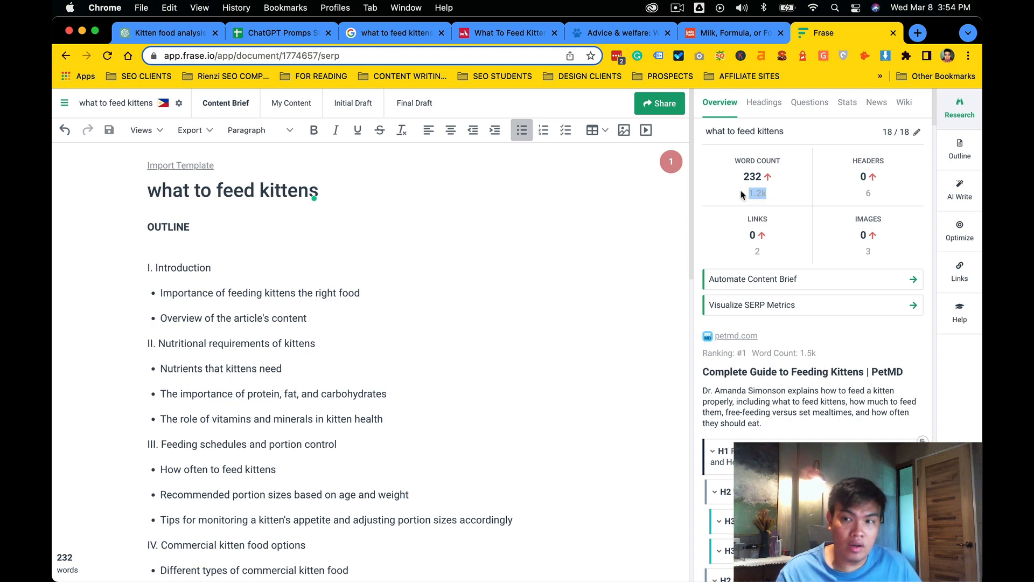
{"action": "left_click", "coordinate": [743, 194]}
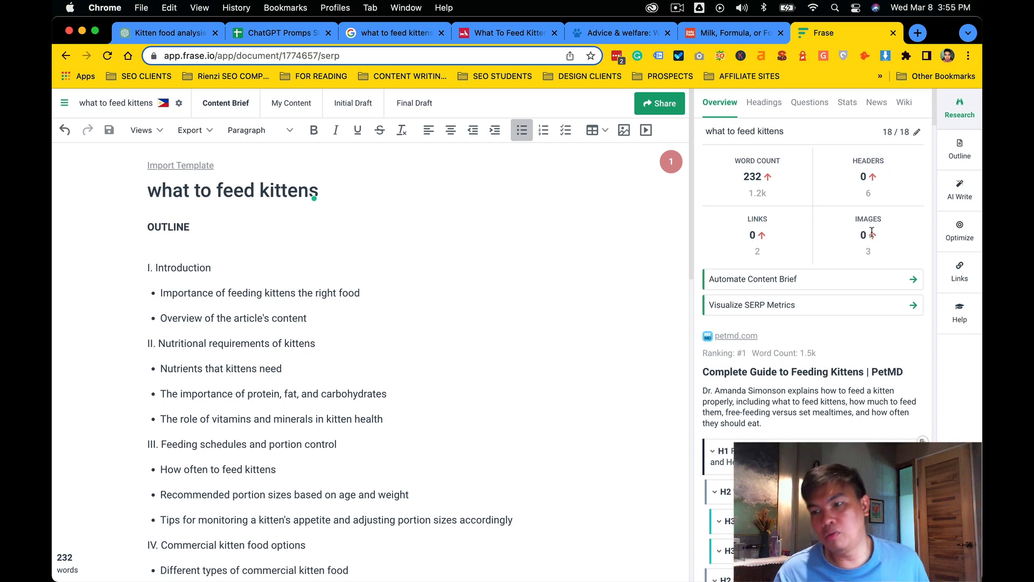
{"action": "left_click_drag", "start_coordinate": [872, 254], "coordinate": [867, 251]}
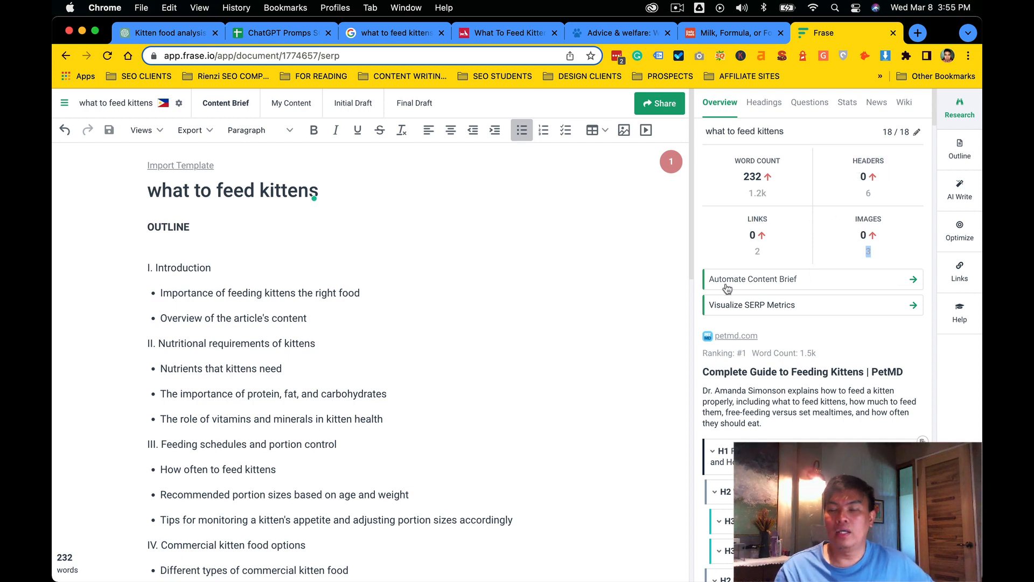
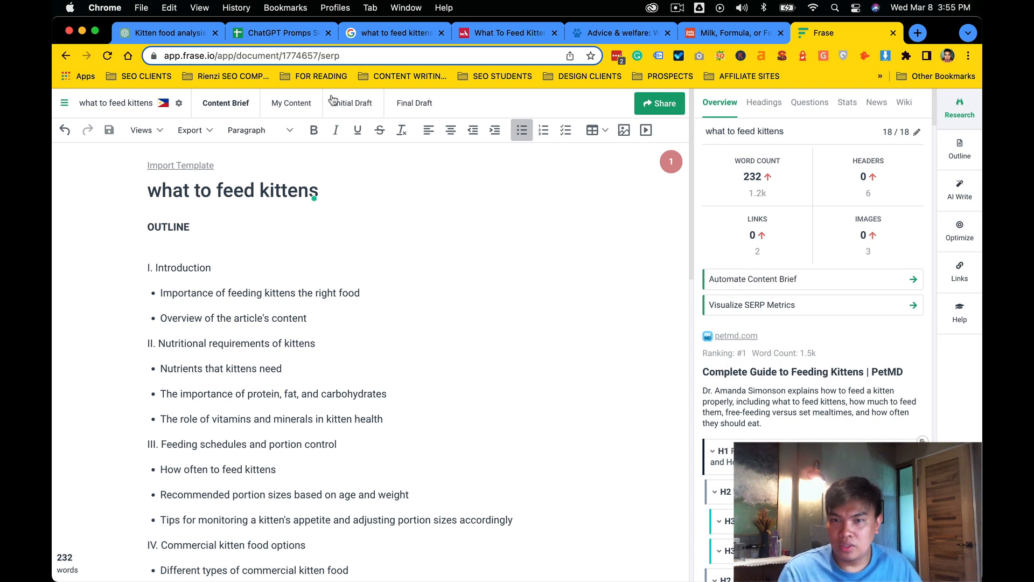
View the document's Initial Draft and Final Draft sections, and open the My Content section.
{"action": "left_click", "coordinate": [362, 102]}
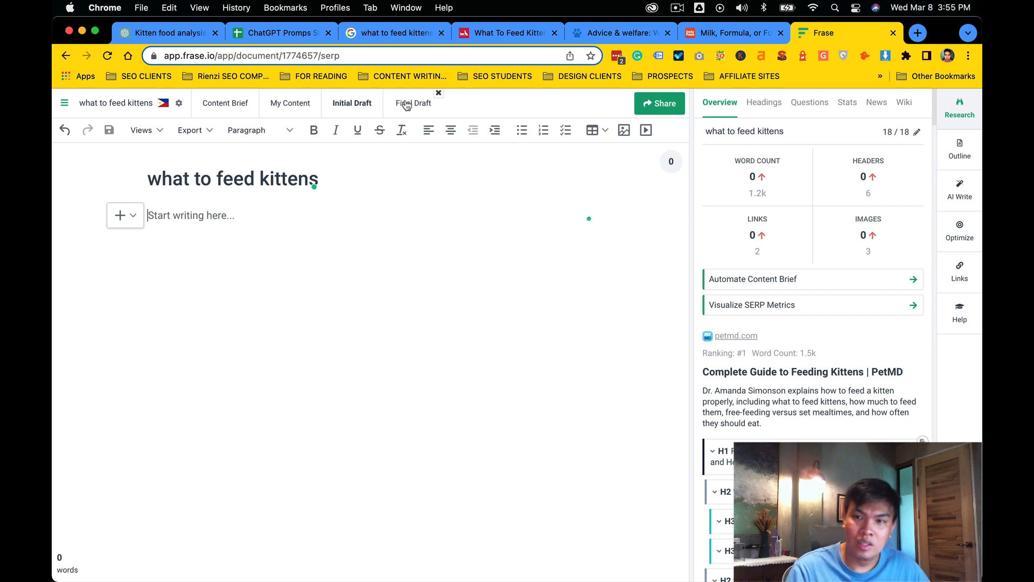
{"action": "left_click", "coordinate": [407, 104]}
{"action": "left_click", "coordinate": [335, 108]}
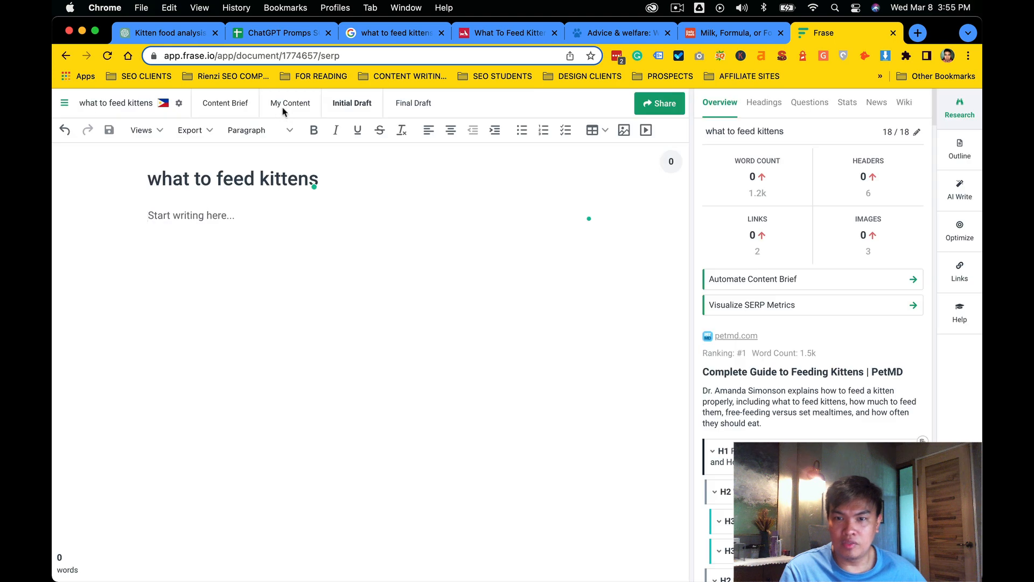
{"action": "left_click", "coordinate": [284, 110]}
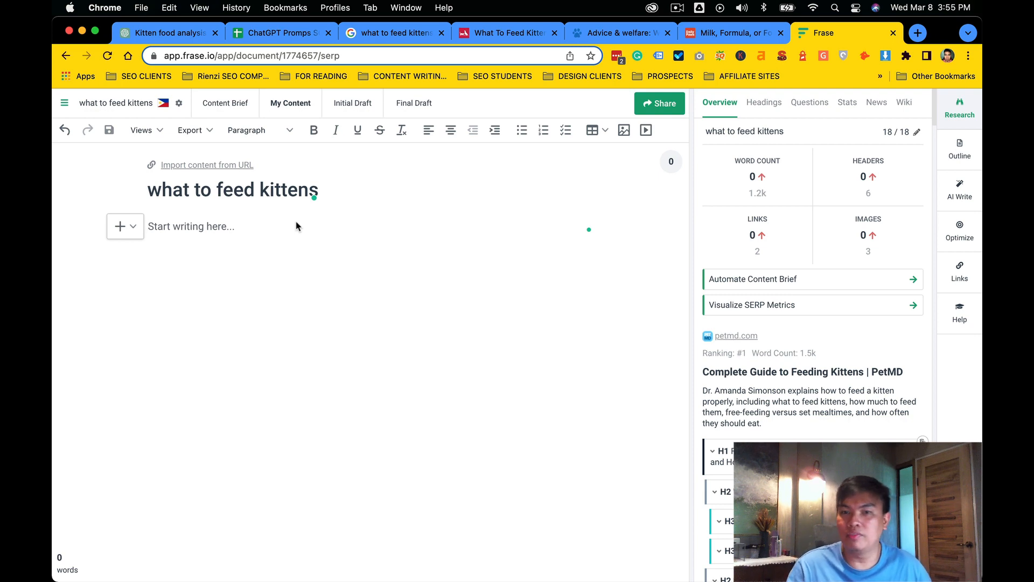
{"action": "left_click", "coordinate": [296, 297]}
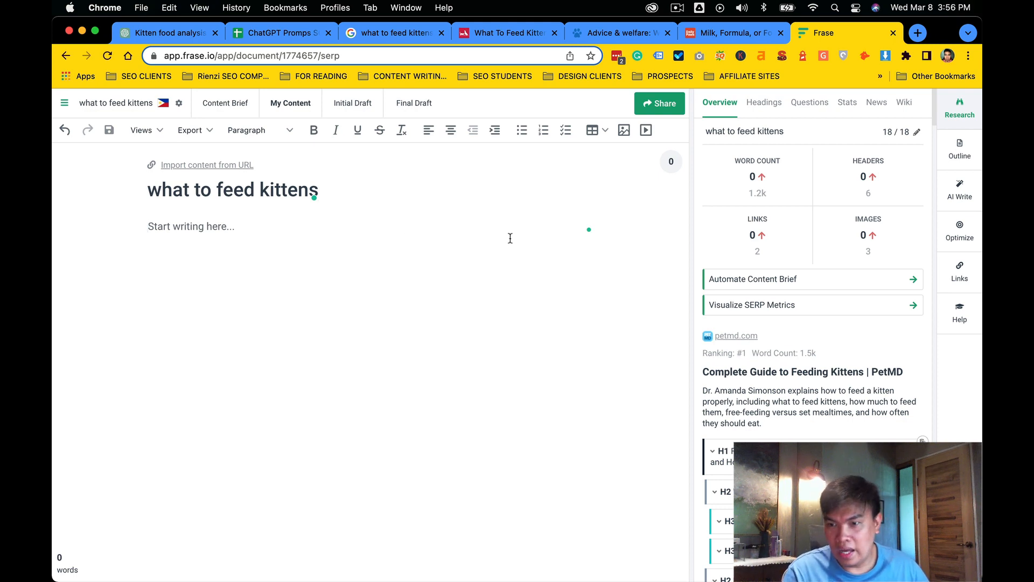
{"action": "scroll", "coordinate": [789, 372], "scroll_direction": "down", "scroll_amount": 5}
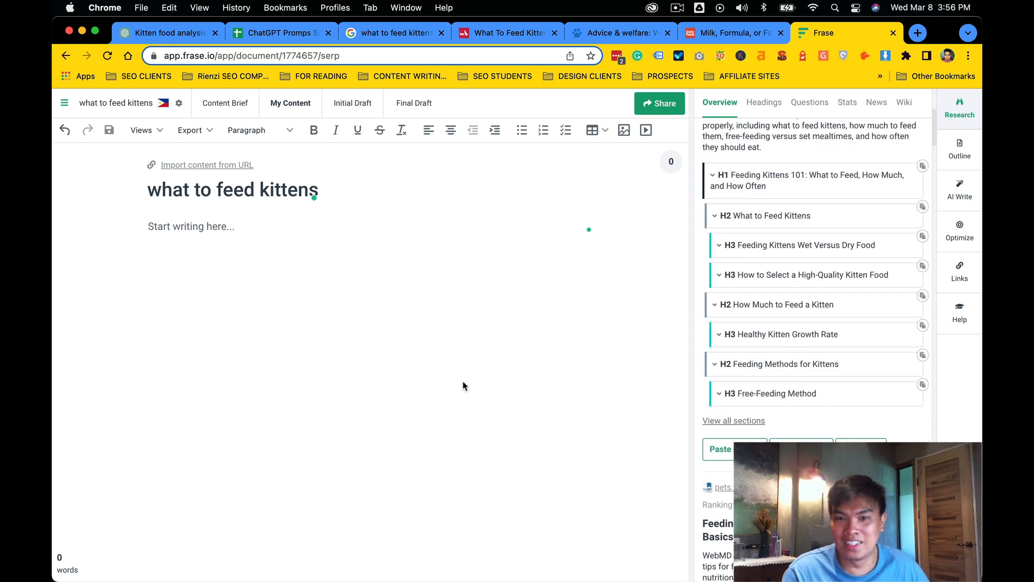
Switch to the ChatGPT conversation and copy the full list of hyperlinks with their anchor text, including its introductory line.
{"action": "key", "text": "ctrl+Tab"}
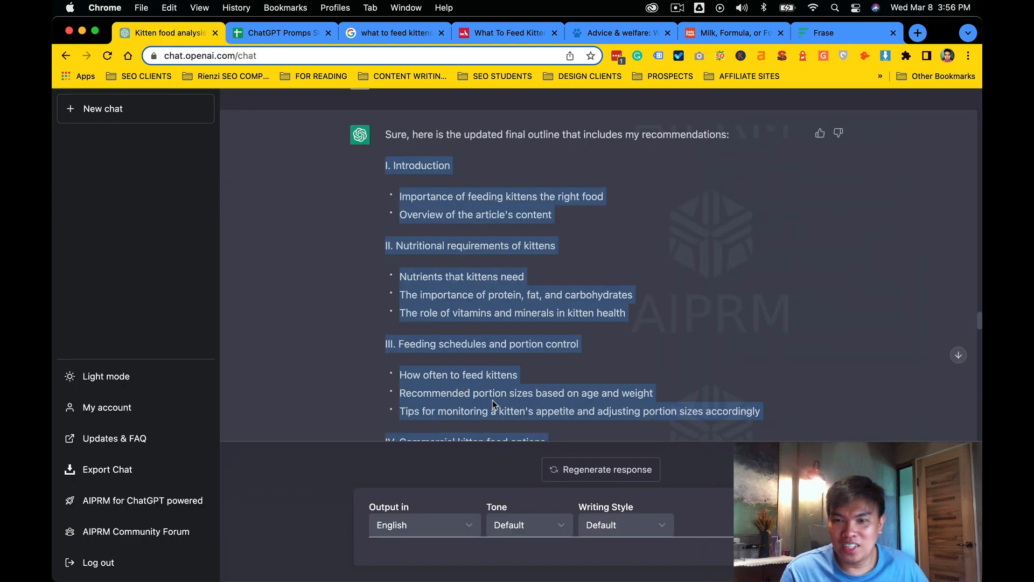
{"action": "scroll", "coordinate": [422, 375], "scroll_direction": "up", "scroll_amount": 5}
{"action": "scroll", "coordinate": [422, 376], "scroll_direction": "down", "scroll_amount": 10}
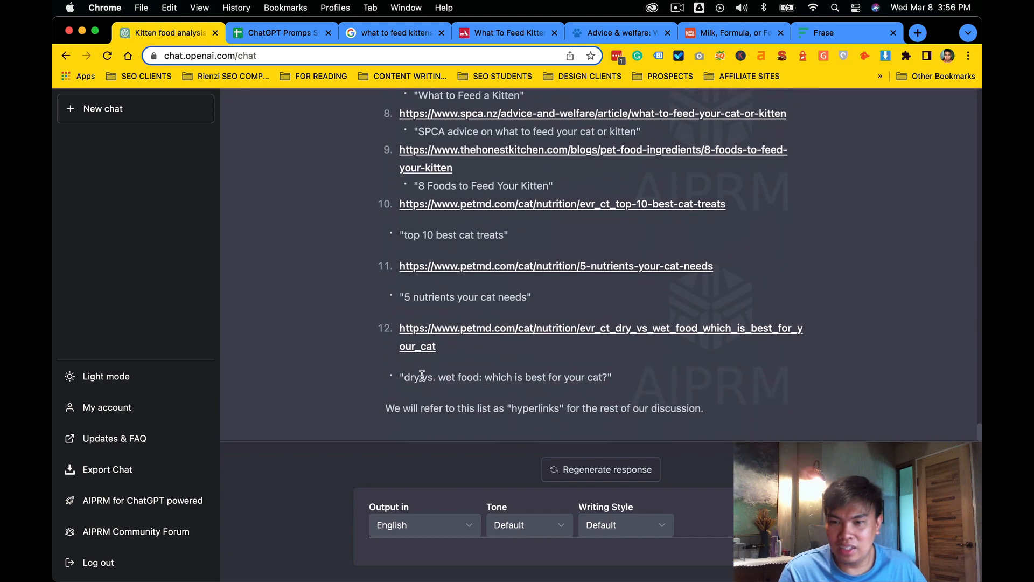
{"action": "left_click_drag", "start_coordinate": [701, 390], "coordinate": [647, 258]}
{"action": "left_click", "coordinate": [642, 367]}
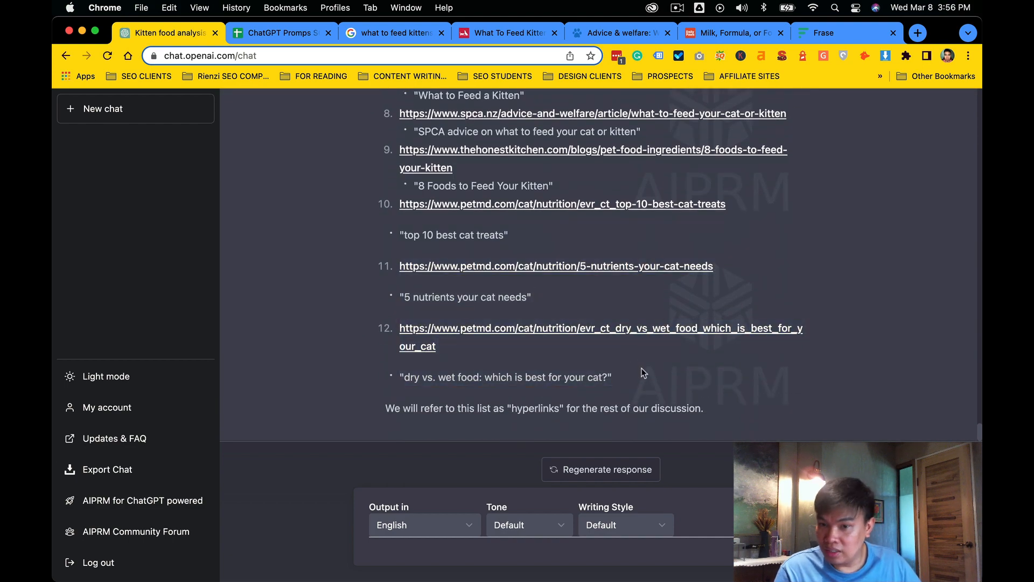
{"action": "left_click_drag", "start_coordinate": [718, 404], "coordinate": [632, 293]}
{"action": "left_click", "coordinate": [631, 293]}
{"action": "scroll", "coordinate": [632, 293], "scroll_direction": "up", "scroll_amount": 6}
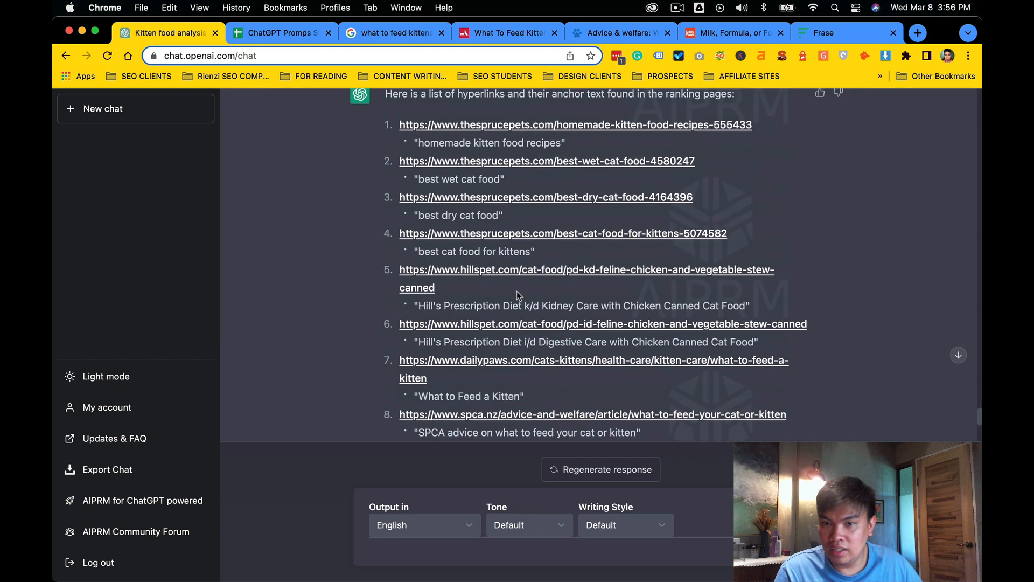
{"action": "left_click", "coordinate": [387, 141], "text": "shift"}
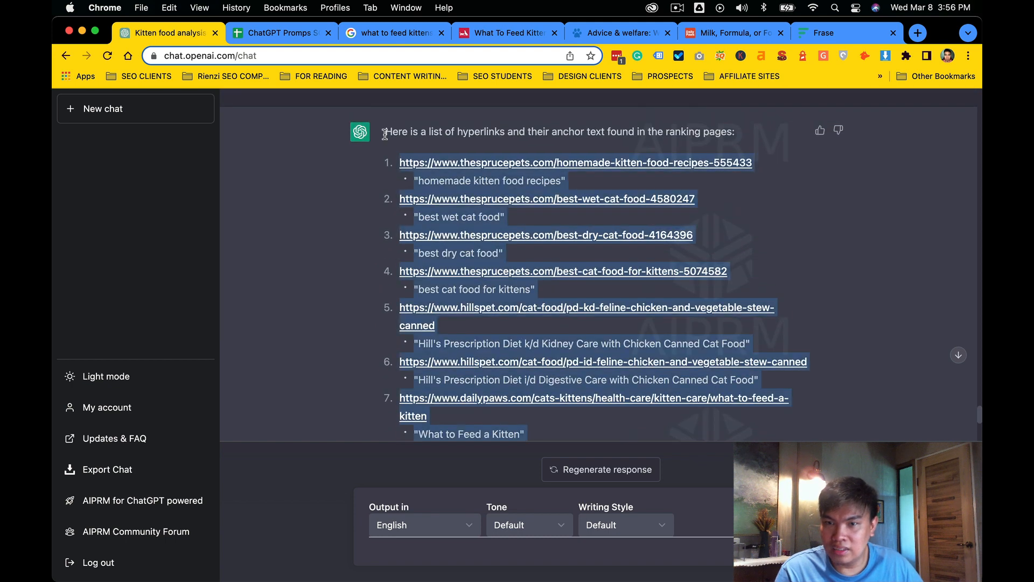
{"action": "left_click", "coordinate": [385, 133], "text": "shift"}
{"action": "key", "text": "super+c"}
Switch to Frase and add the line "HYPERLINKS" below the end of the outline in the Content Brief.
{"action": "left_click", "coordinate": [830, 33]}
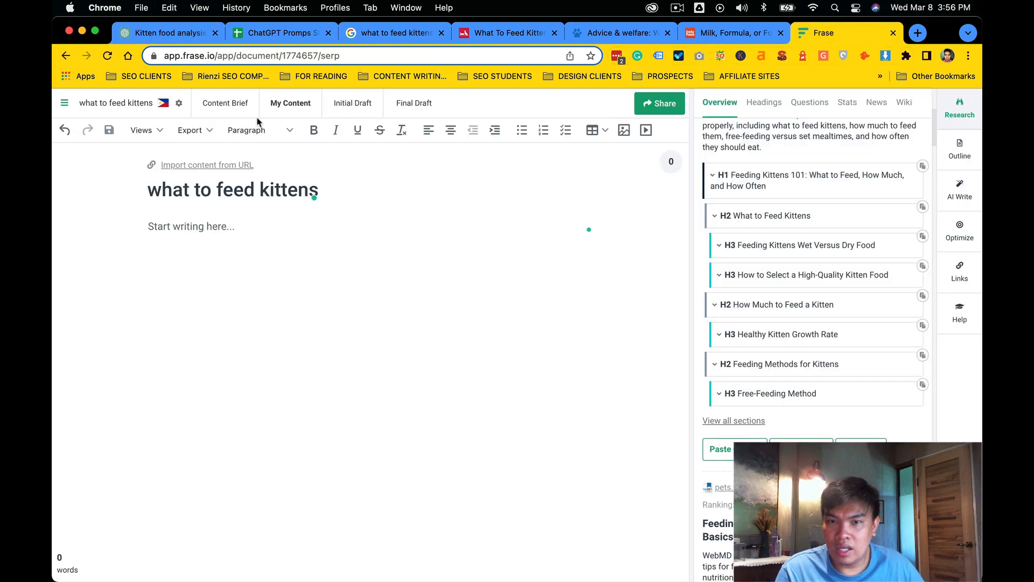
{"action": "left_click", "coordinate": [225, 116]}
{"action": "scroll", "coordinate": [371, 441], "scroll_direction": "down", "scroll_amount": 15}
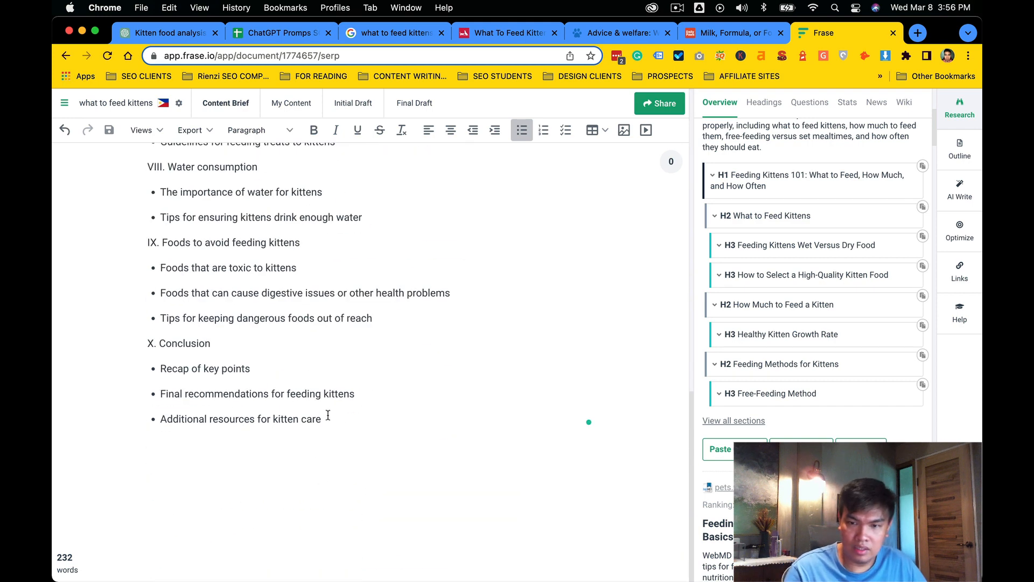
{"action": "key", "text": "Return"}
{"action": "key", "text": "Return"}
{"action": "key", "text": "Return"}
{"action": "type", "text": "H"}
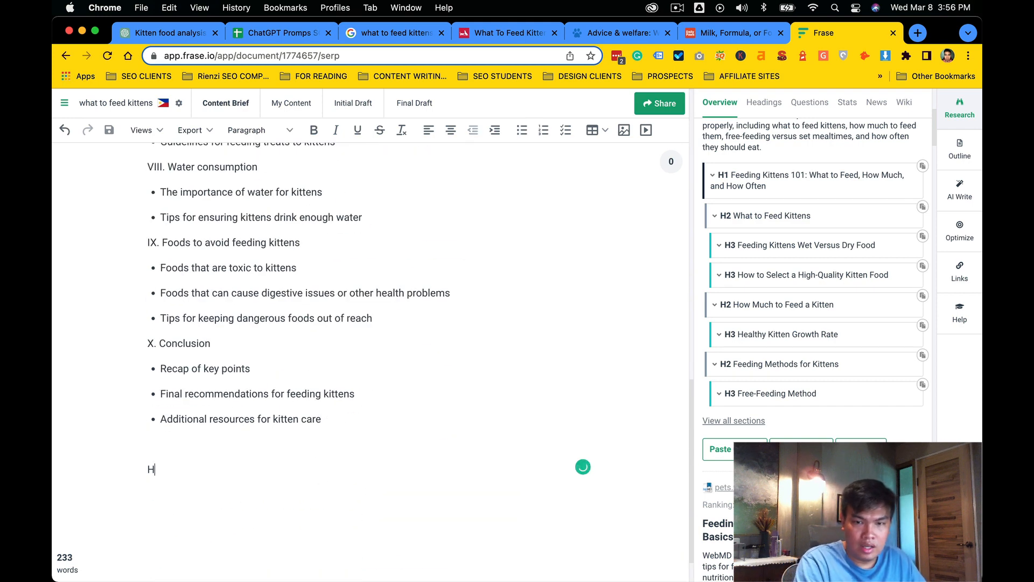
{"action": "type", "text": "Y{E"}
{"action": "key", "text": "BackSpace"}
{"action": "key", "text": "BackSpace"}
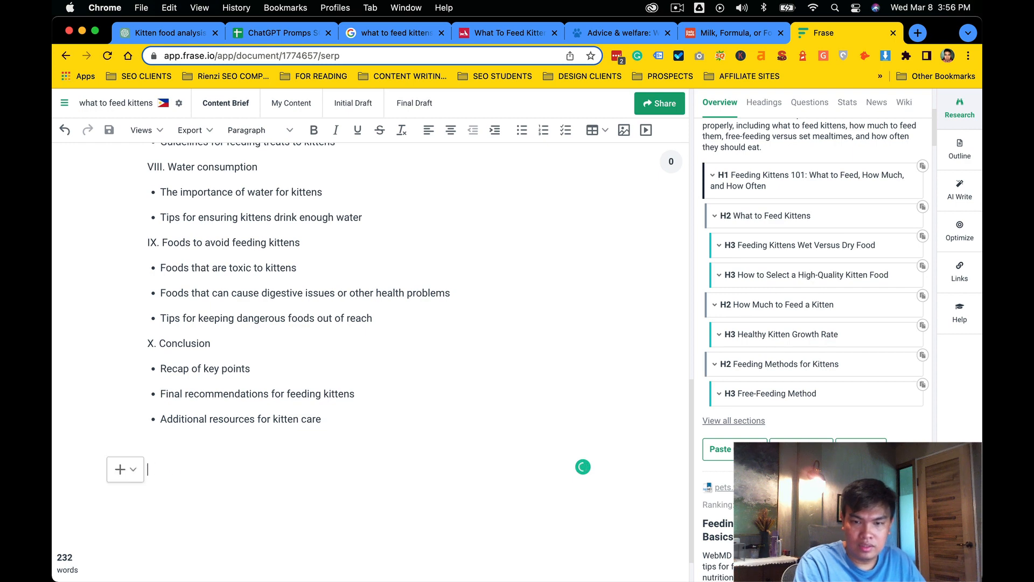
{"action": "type", "text": "HYP{ER"}
{"action": "key", "text": "BackSpace"}
{"action": "key", "text": "BackSpace"}
{"action": "key", "text": "BackSpace"}
{"action": "type", "text": "P{ER"}
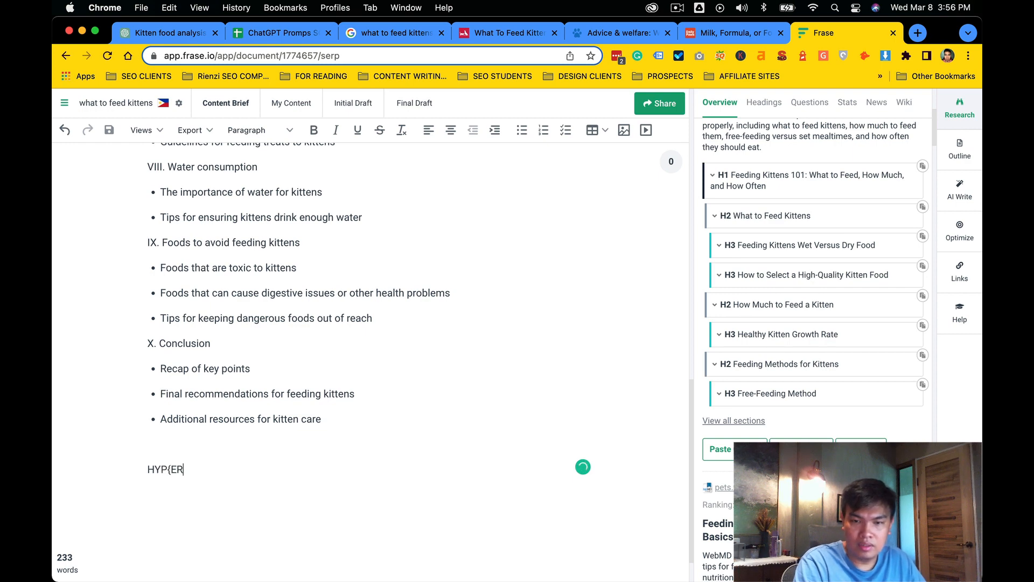
{"action": "key", "text": "BackSpace"}
{"action": "key", "text": "BackSpace"}
{"action": "key", "text": "BackSpace"}
{"action": "type", "text": "ER LIN"}
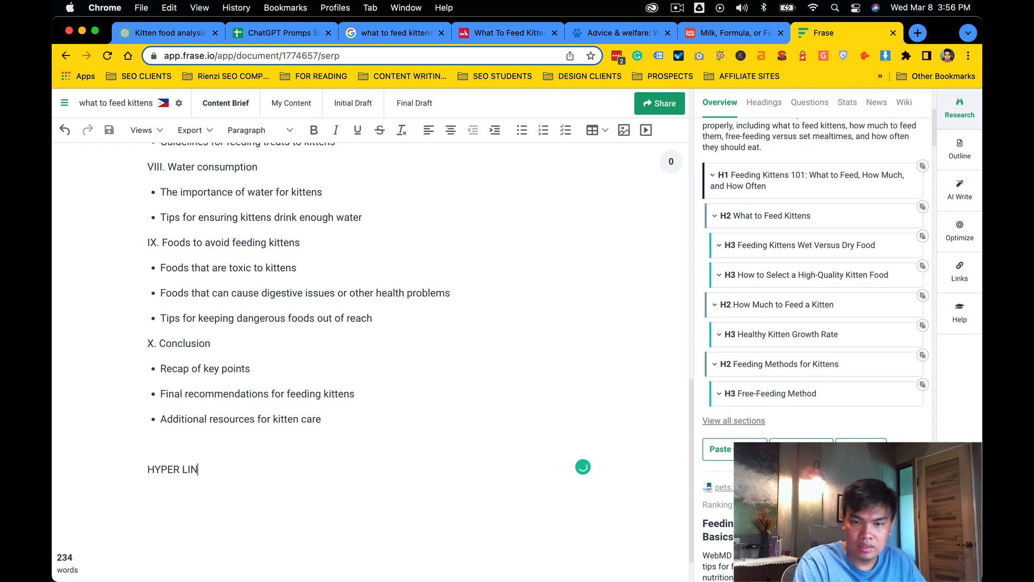
{"action": "key", "text": "BackSpace"}
{"action": "key", "text": "BackSpace"}
{"action": "key", "text": "BackSpace"}
{"action": "key", "text": "BackSpace"}
{"action": "type", "text": "LINKS"}
Make the HYPERLINKS line bold and paste the copied hyperlink list beneath it.
{"action": "key", "text": "shift+Home"}
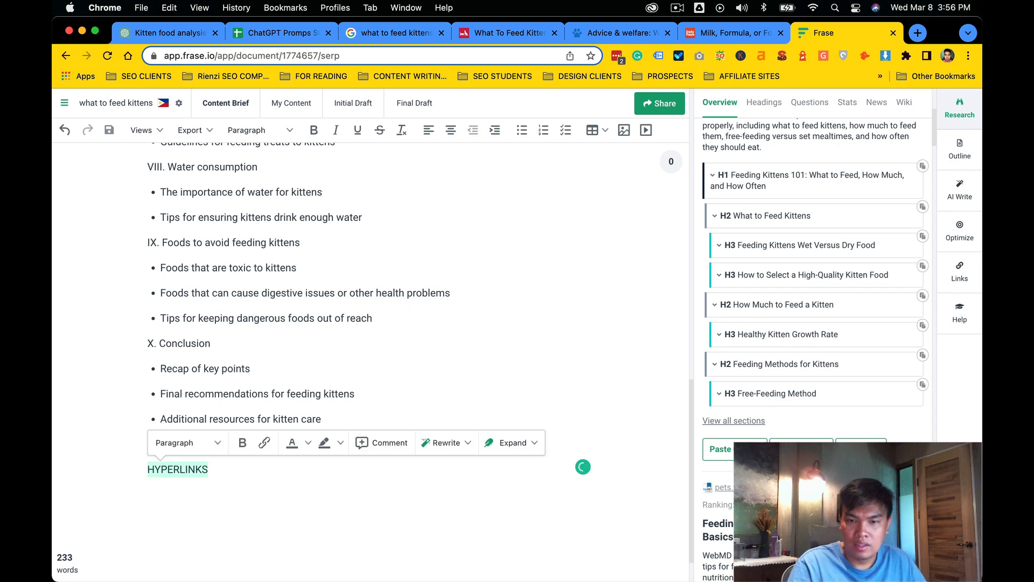
{"action": "key", "text": "cmd+b"}
{"action": "key", "text": "Right"}
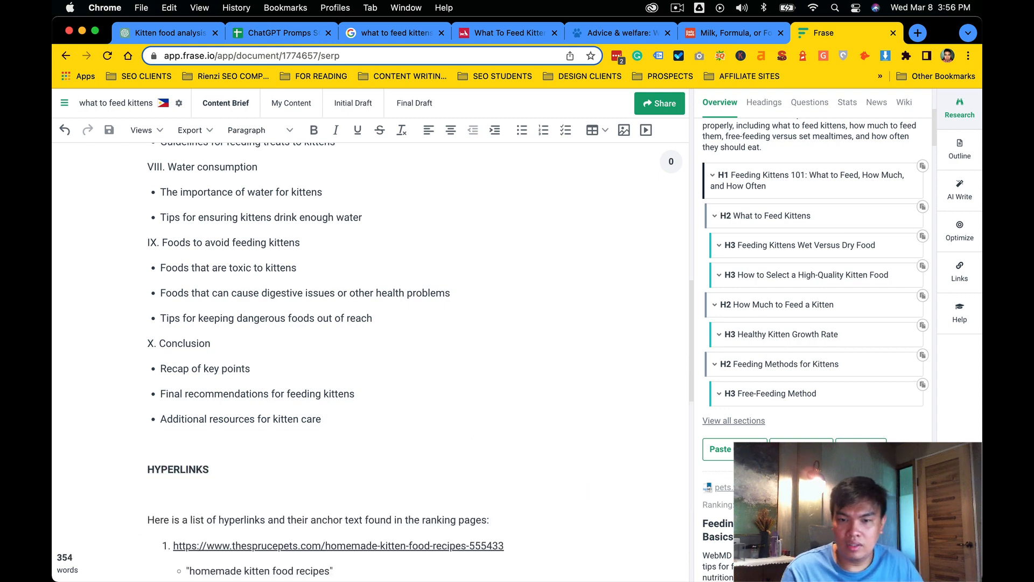
Switch to the ChatGPT prompts spreadsheet and open the P11 article-writing prompt in cell B12 for editing.
{"action": "key", "text": "super+2"}
{"action": "left_click", "coordinate": [372, 360]}
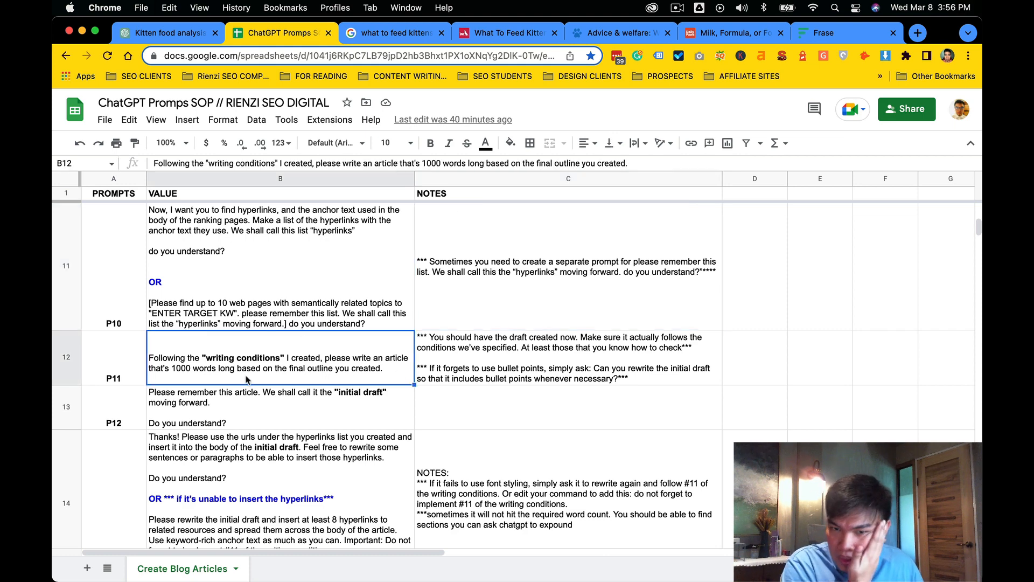
{"action": "double_click", "coordinate": [259, 365]}
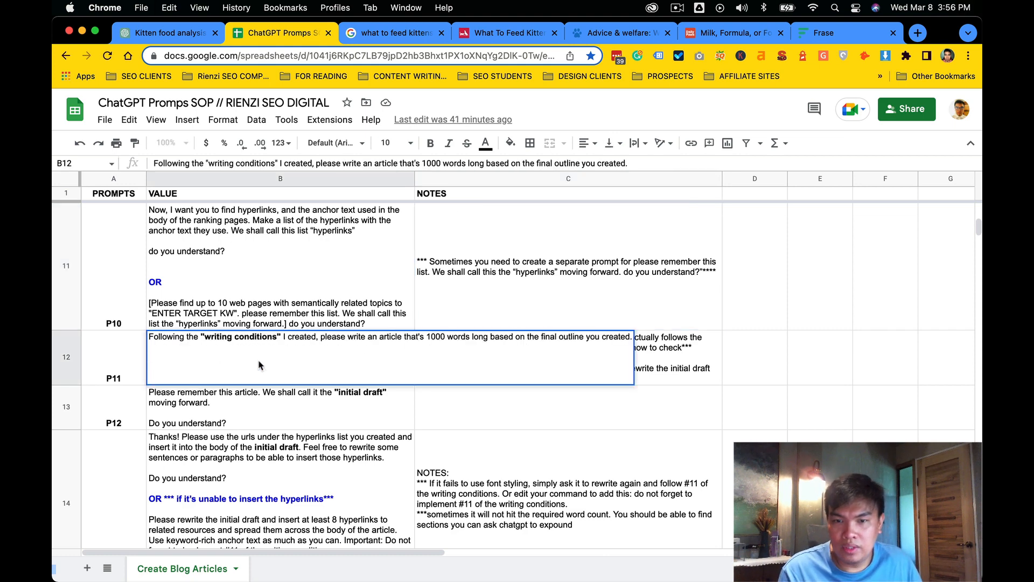
{"action": "key", "text": "super+a"}
{"action": "left_click", "coordinate": [259, 365]}
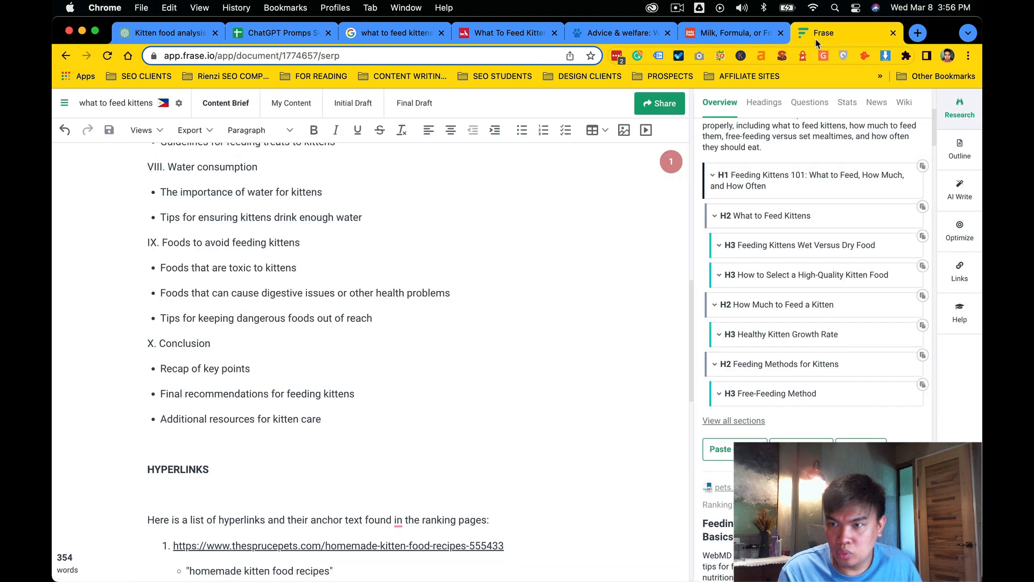
Check the recommended word count for the article in Frase's research overview.
{"action": "left_click", "coordinate": [816, 34]}
{"action": "scroll", "coordinate": [921, 153], "scroll_direction": "up", "scroll_amount": 5}
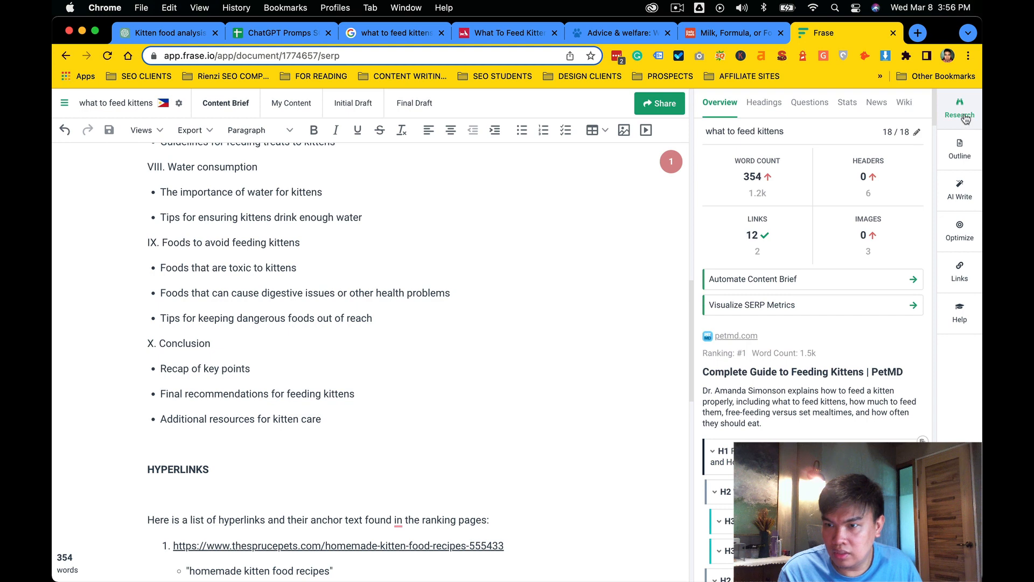
{"action": "left_click_drag", "start_coordinate": [766, 190], "coordinate": [752, 189]}
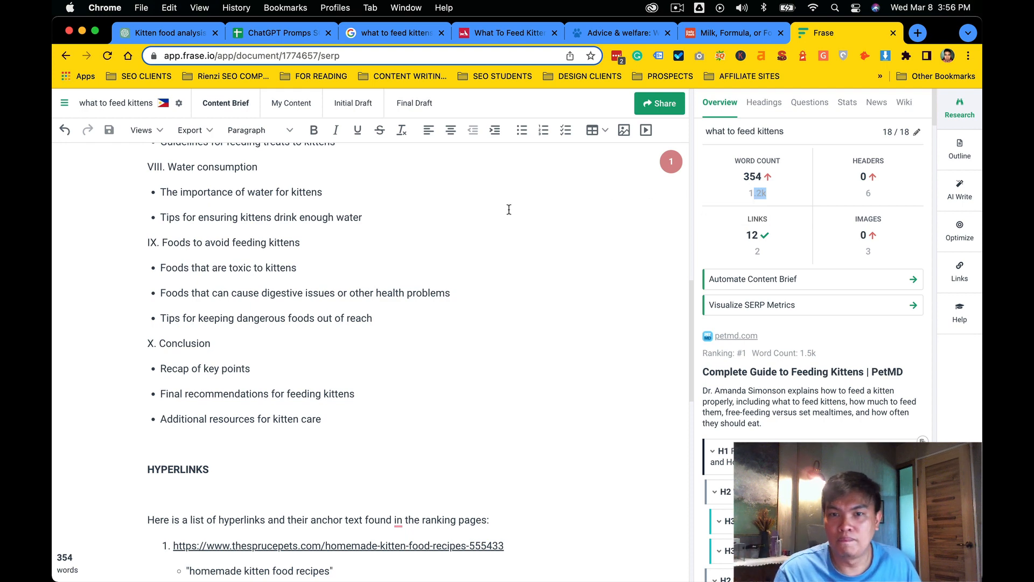
Copy the whole P11 prompt from cell B12 and paste it into the ChatGPT message, removing the trailing blank line.
{"action": "key", "text": "super+1"}
{"action": "key", "text": "super+2"}
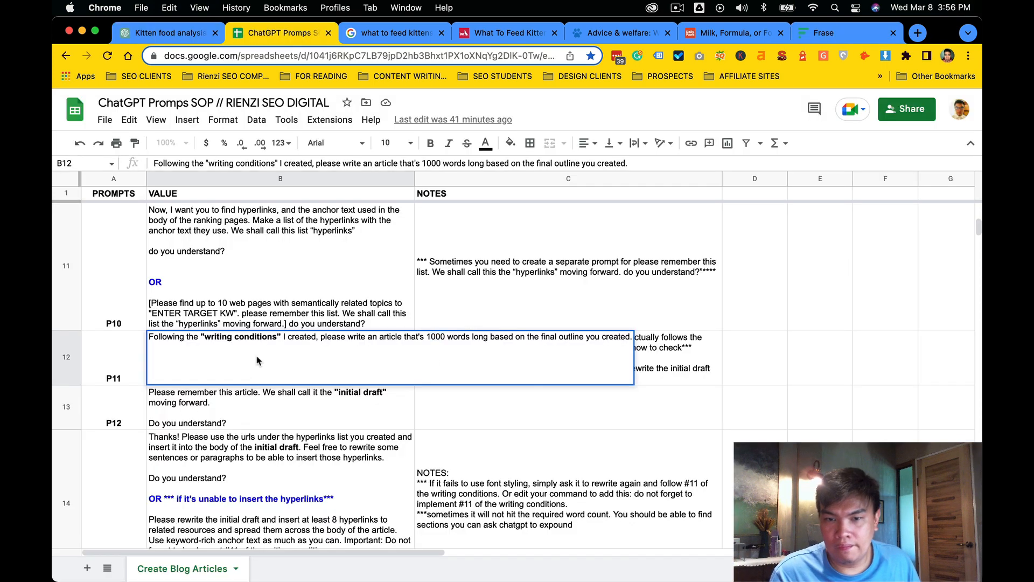
{"action": "key", "text": "super+a"}
{"action": "key", "text": "super+c"}
{"action": "key", "text": "super+1"}
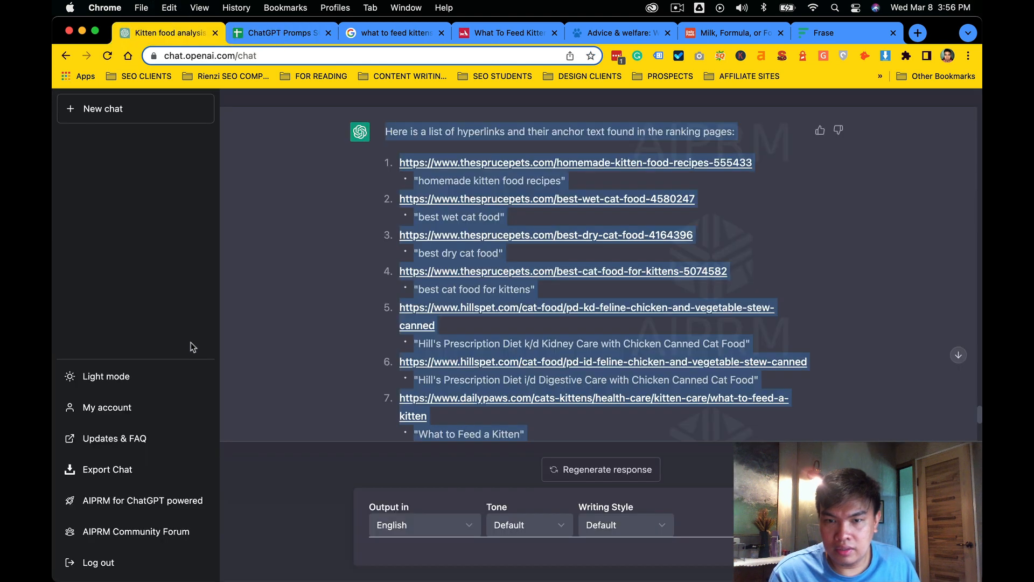
{"action": "left_click", "coordinate": [416, 546]}
{"action": "key", "text": "super+v"}
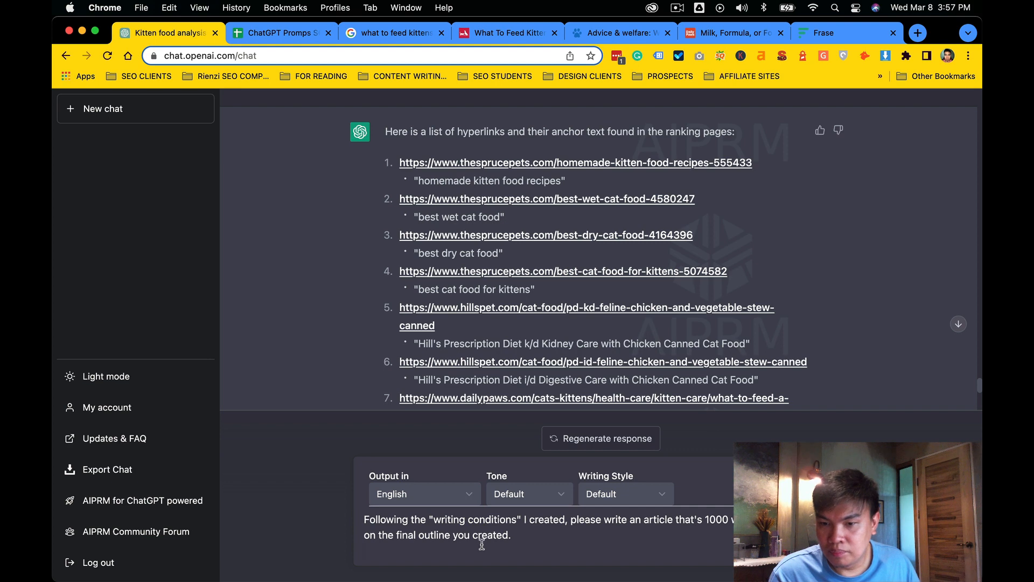
{"action": "key", "text": "BackSpace"}
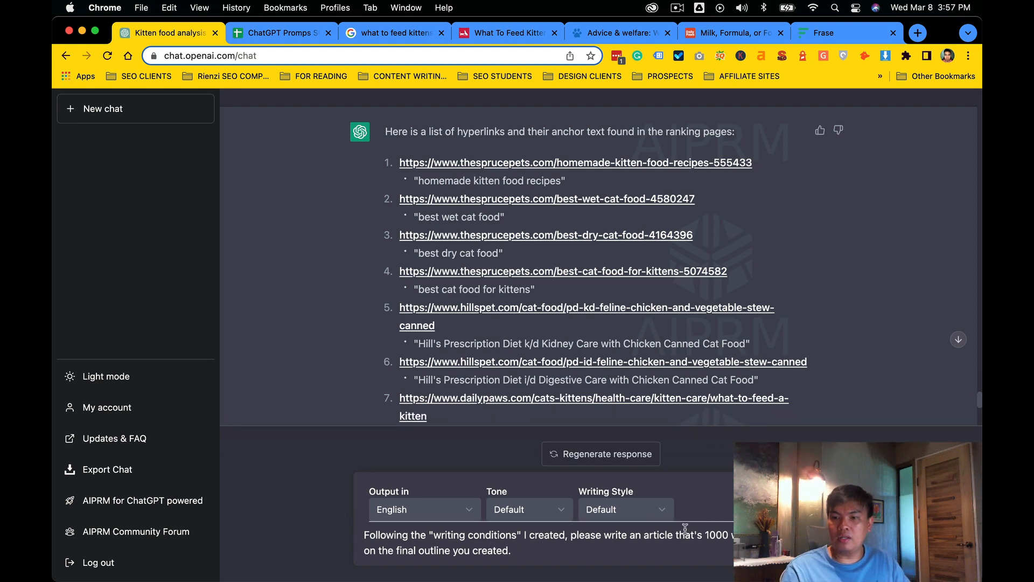
Change the requested article length in the prompt to 1300 words and send it.
{"action": "left_click", "coordinate": [703, 534]}
{"action": "left_click", "coordinate": [713, 534]}
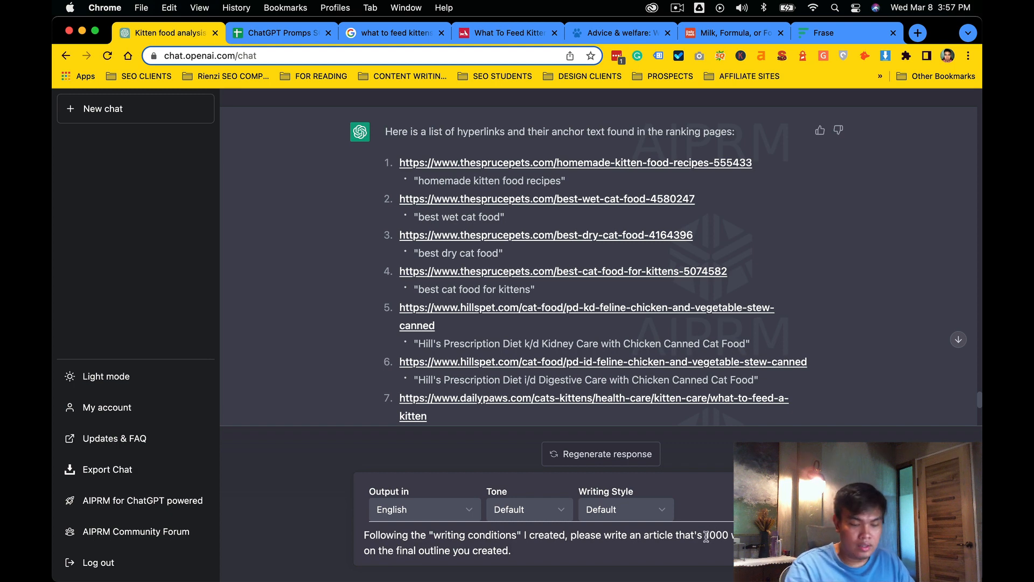
{"action": "key", "text": "BackSpace"}
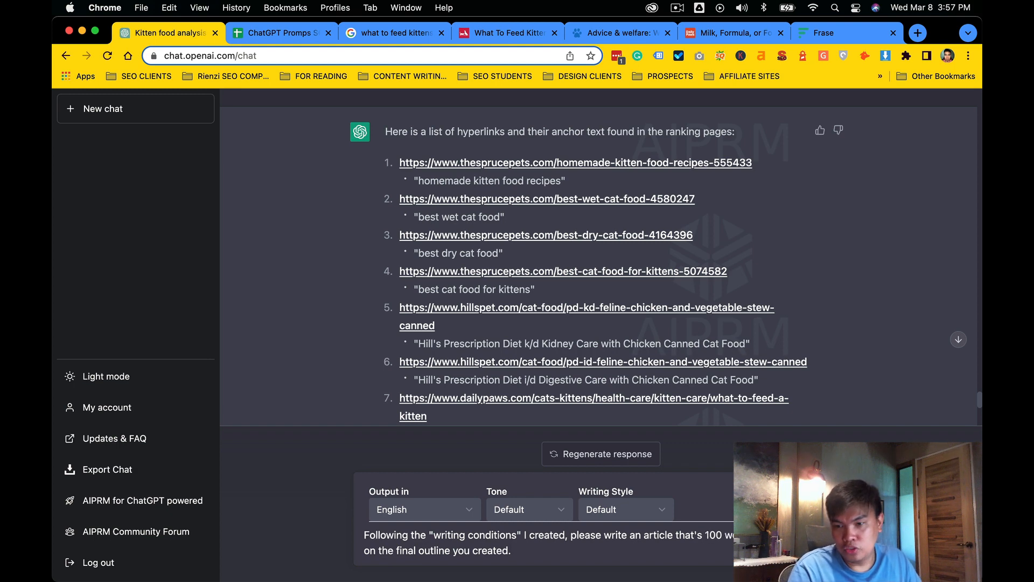
{"action": "type", "text": "3"}
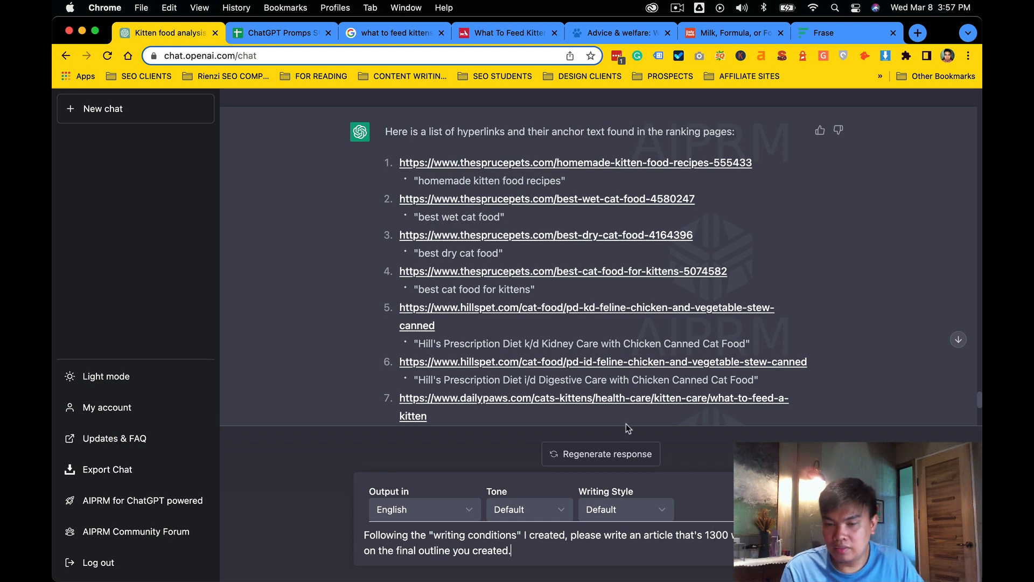
{"action": "key", "text": "Return"}
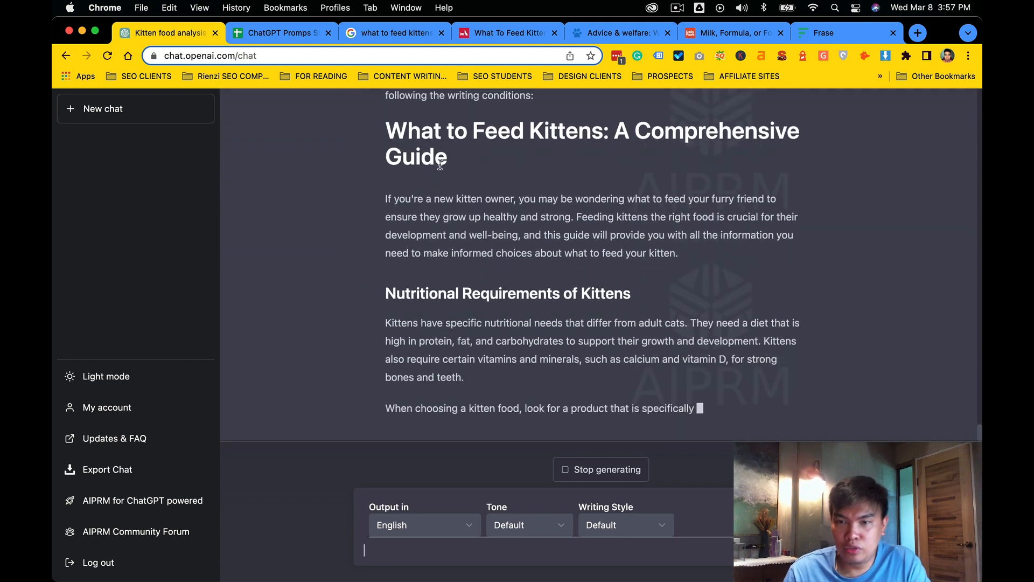
Look over the generated kitten feeding article and send the message "continue" to get its remaining sections.
{"action": "scroll", "coordinate": [403, 161], "scroll_direction": "up", "scroll_amount": 2}
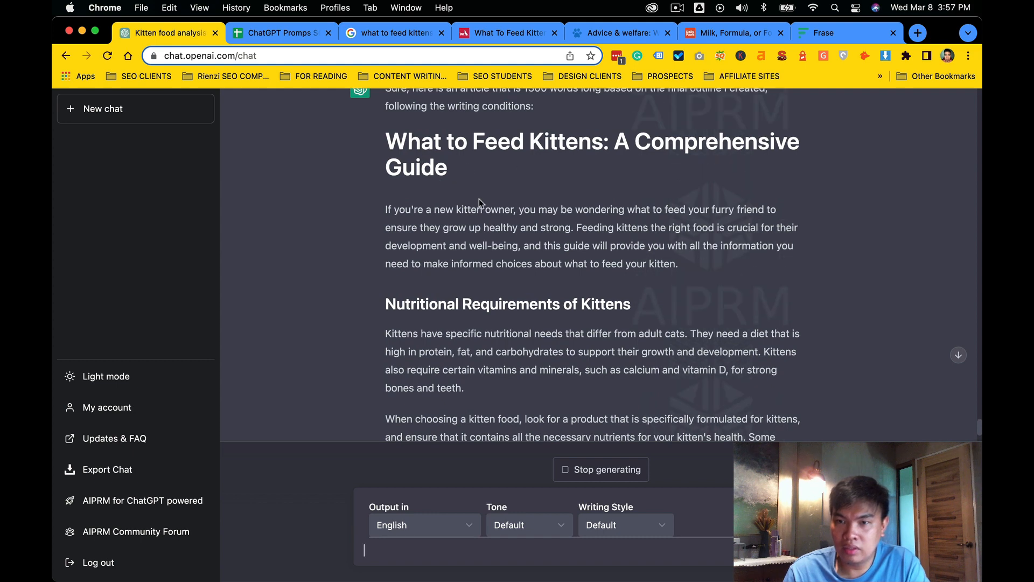
{"action": "scroll", "coordinate": [485, 194], "scroll_direction": "up", "scroll_amount": 1}
{"action": "scroll", "coordinate": [452, 196], "scroll_direction": "down", "scroll_amount": 3}
{"action": "scroll", "coordinate": [451, 196], "scroll_direction": "down", "scroll_amount": 5}
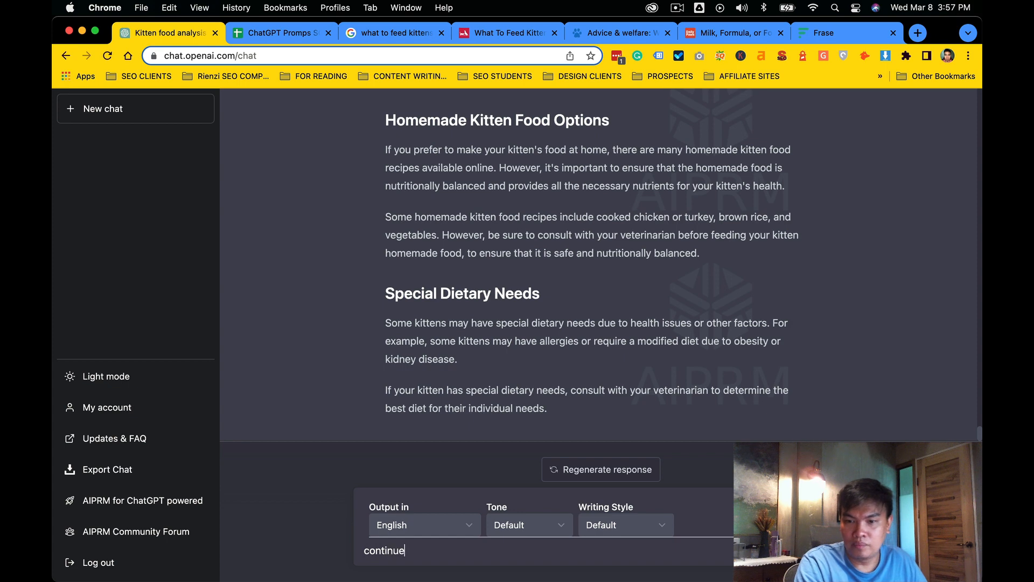
{"action": "key", "text": "Return"}
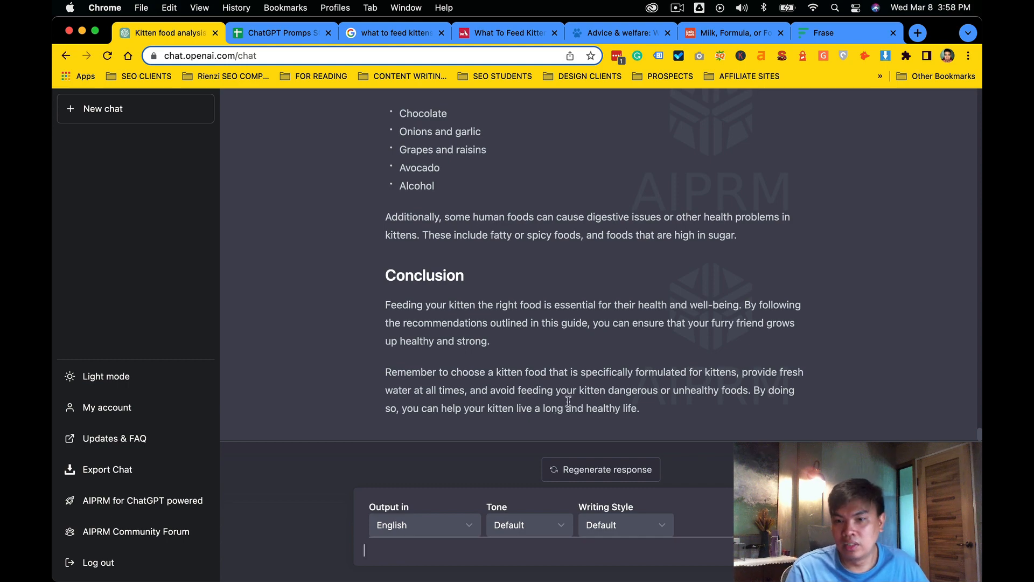
Review the generated article from the Conclusion back through the homemade food section to Treats for Kittens.
{"action": "left_click_drag", "start_coordinate": [710, 404], "coordinate": [564, 290]}
{"action": "scroll", "coordinate": [561, 292], "scroll_direction": "up", "scroll_amount": 15}
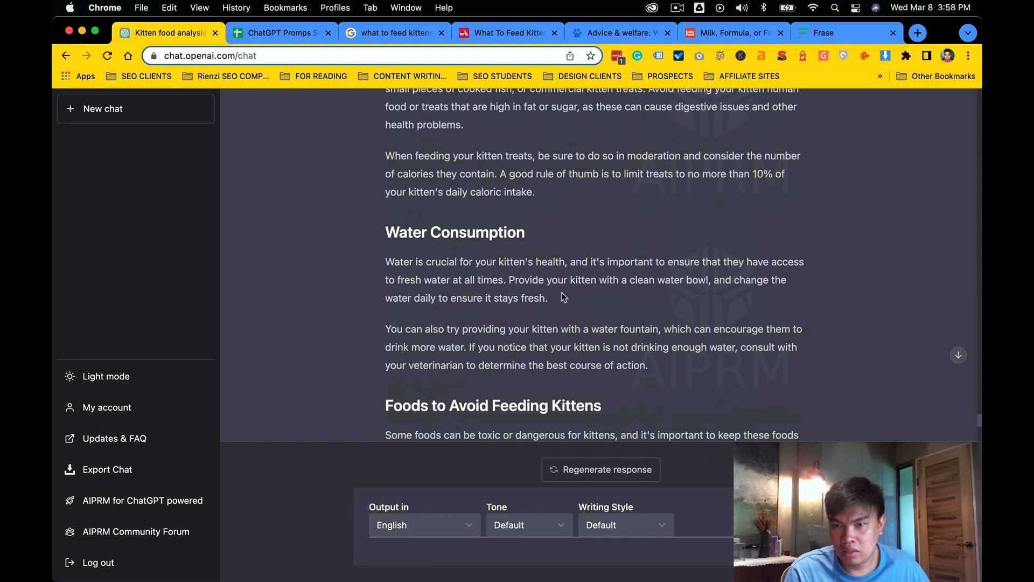
{"action": "scroll", "coordinate": [561, 292], "scroll_direction": "up", "scroll_amount": 4}
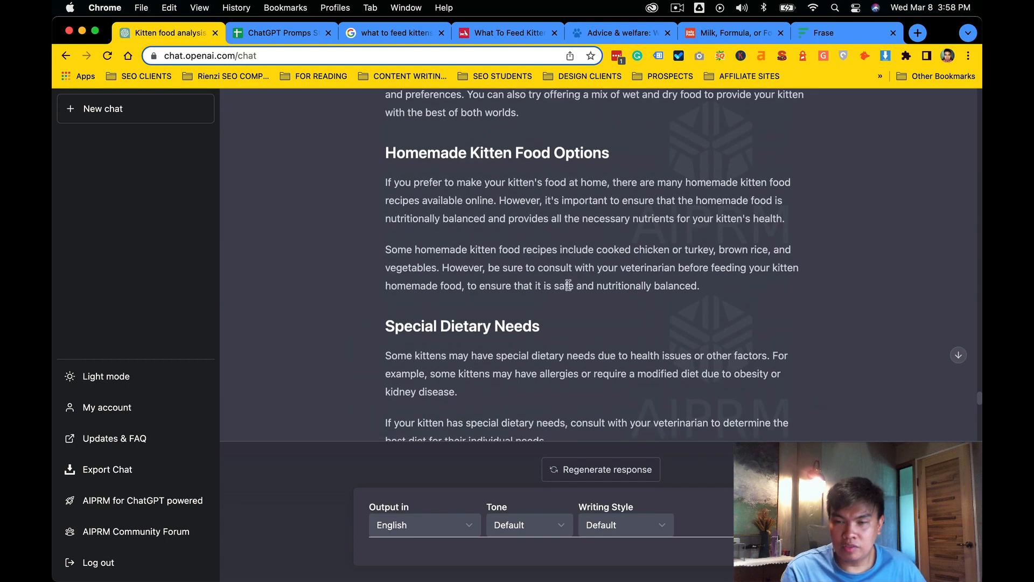
{"action": "scroll", "coordinate": [565, 282], "scroll_direction": "down", "scroll_amount": 10}
{"action": "scroll", "coordinate": [567, 286], "scroll_direction": "up", "scroll_amount": 4}
{"action": "left_click_drag", "start_coordinate": [596, 316], "coordinate": [543, 297]}
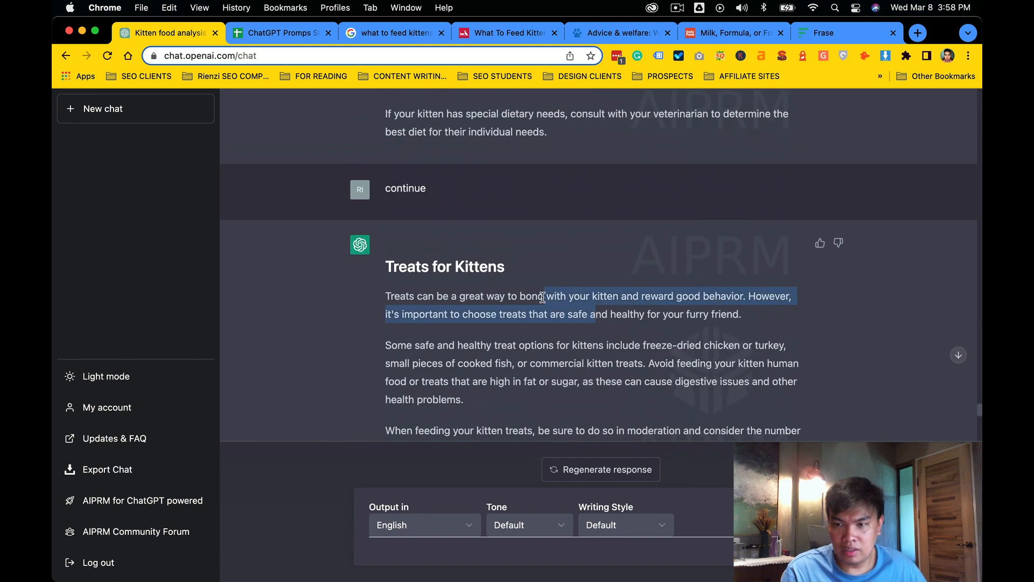
{"action": "left_click_drag", "start_coordinate": [594, 381], "coordinate": [552, 358]}
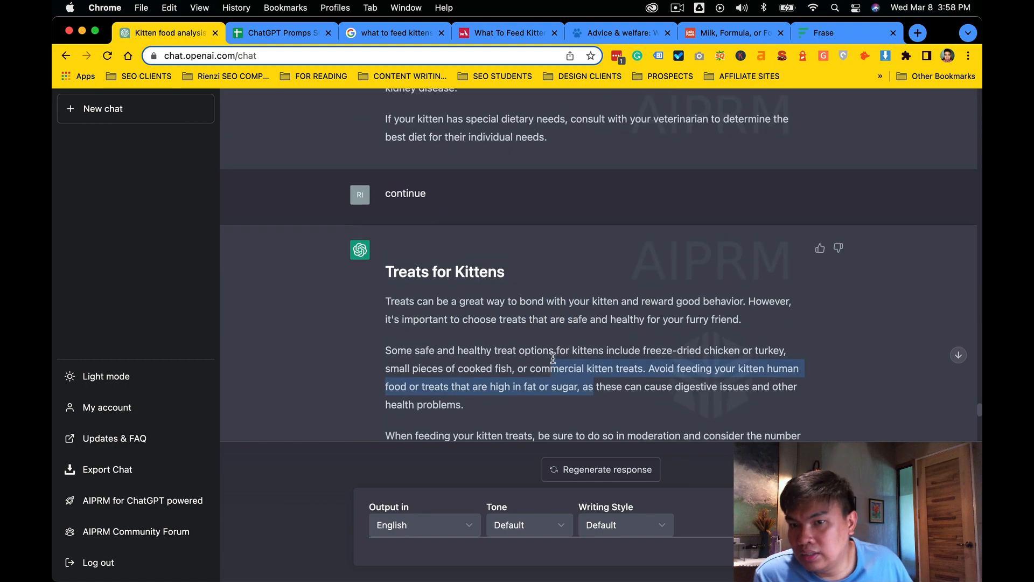
Check which numbered writing condition in the spreadsheet's P9 prompt covers bold, italic or underscore styling, and return to the ChatGPT conversation.
{"action": "scroll", "coordinate": [555, 350], "scroll_direction": "up", "scroll_amount": 6}
{"action": "scroll", "coordinate": [545, 288], "scroll_direction": "down", "scroll_amount": 1}
{"action": "key", "text": "ctrl+Tab"}
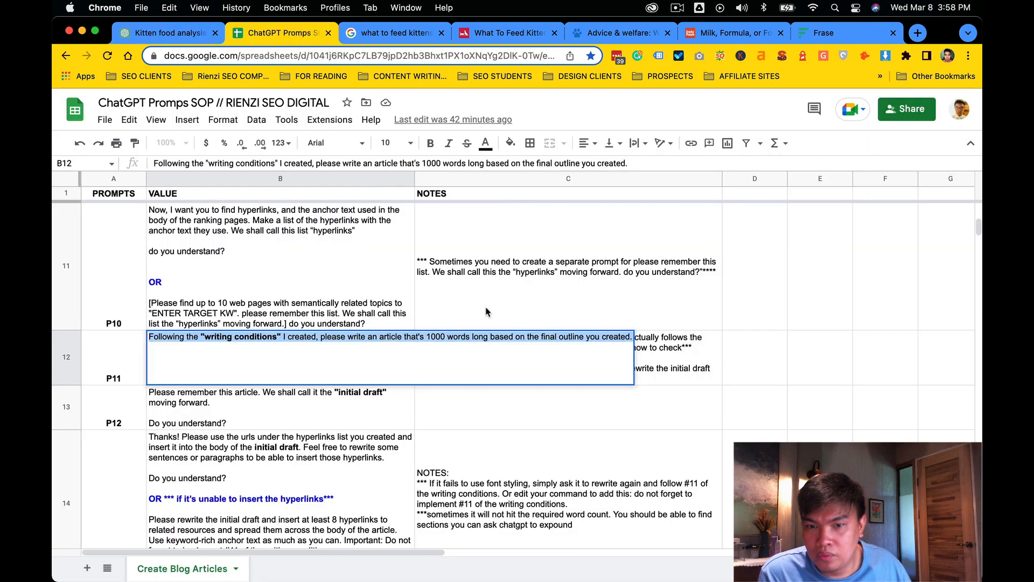
{"action": "left_click", "coordinate": [299, 306]}
{"action": "scroll", "coordinate": [298, 306], "scroll_direction": "up", "scroll_amount": 6}
{"action": "double_click", "coordinate": [295, 432]}
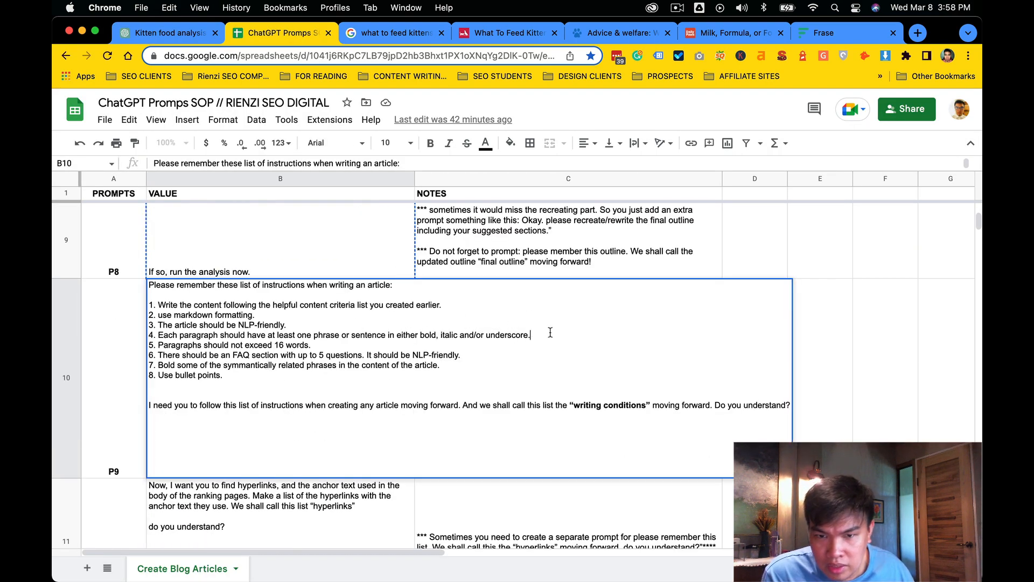
{"action": "left_click_drag", "start_coordinate": [550, 332], "coordinate": [165, 335]}
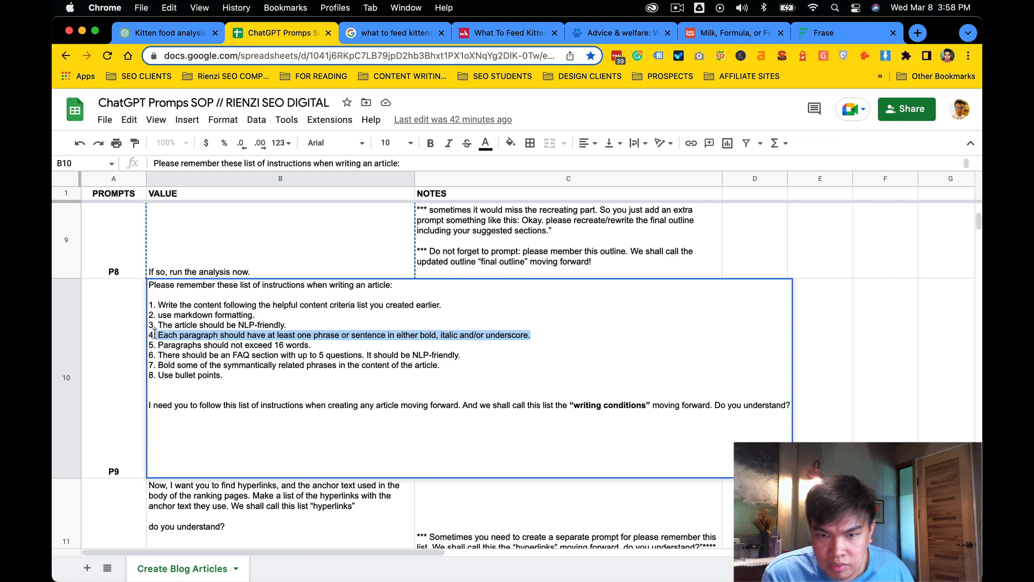
{"action": "left_click", "coordinate": [166, 338]}
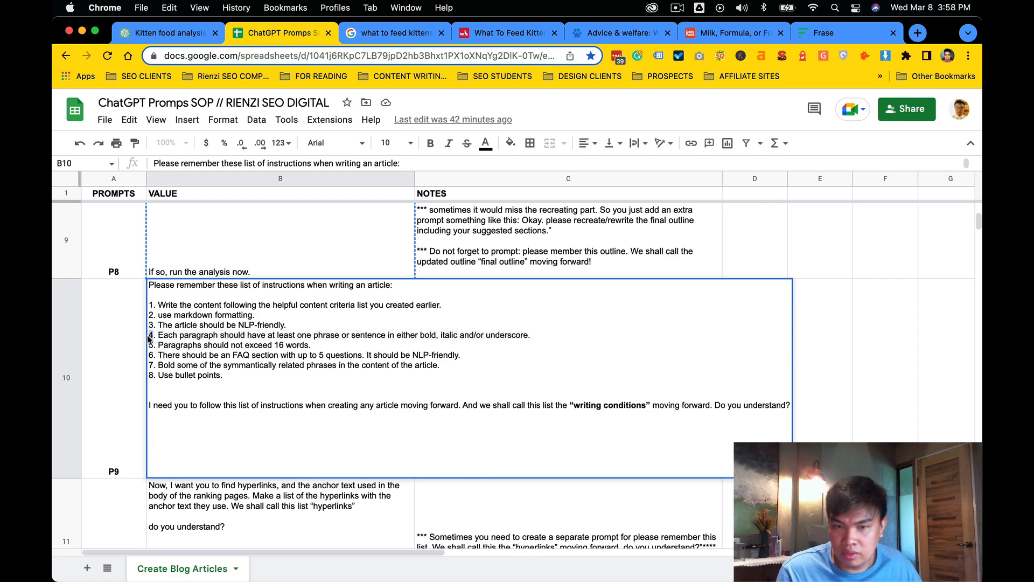
{"action": "key", "text": "ctrl+shift+Tab"}
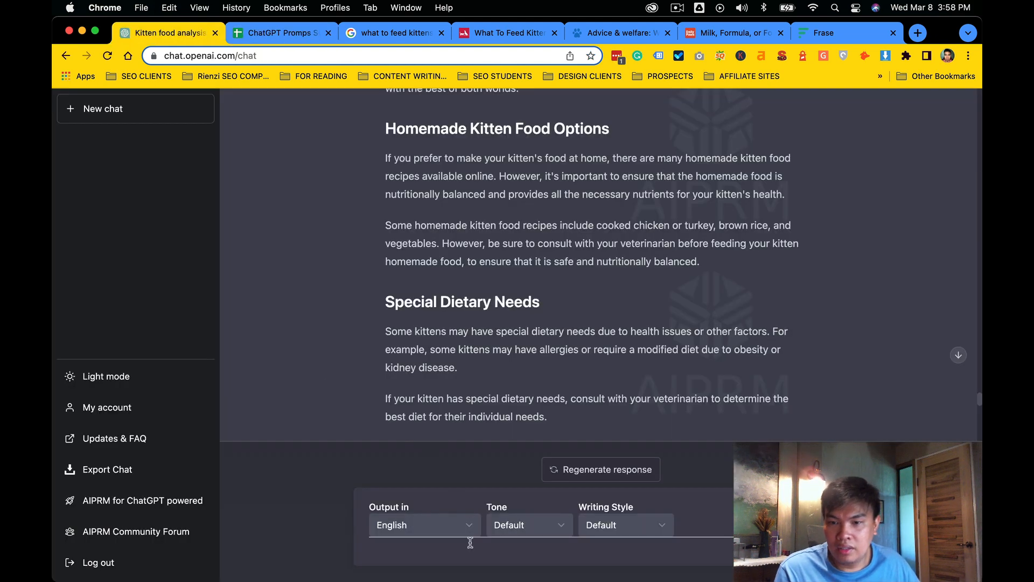
Send the message "please rewrite the outline and make sure to follow #4 of the writing conditions.".
{"action": "type", "text": "please rewrite the"}
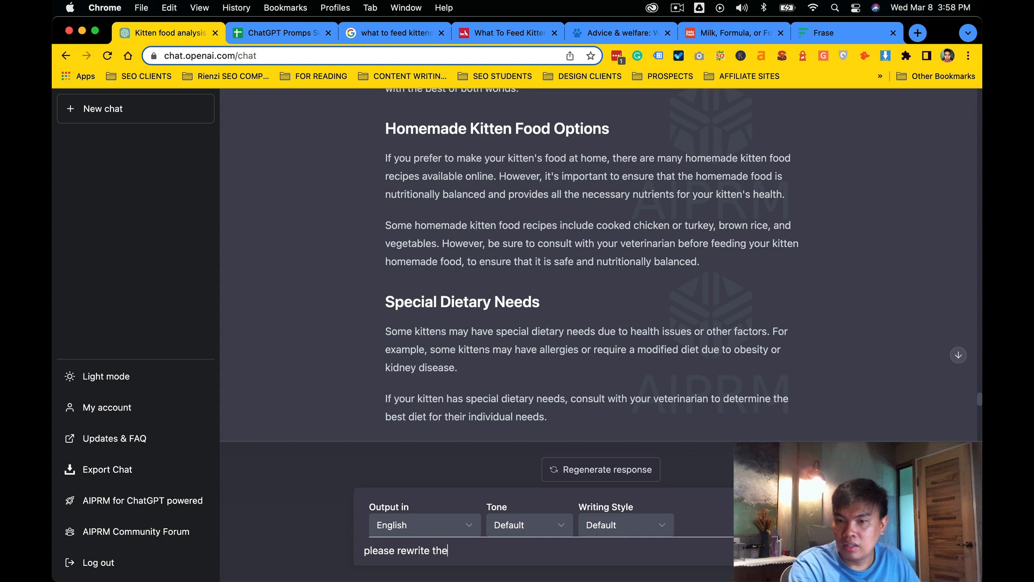
{"action": "type", "text": " outline and make s"}
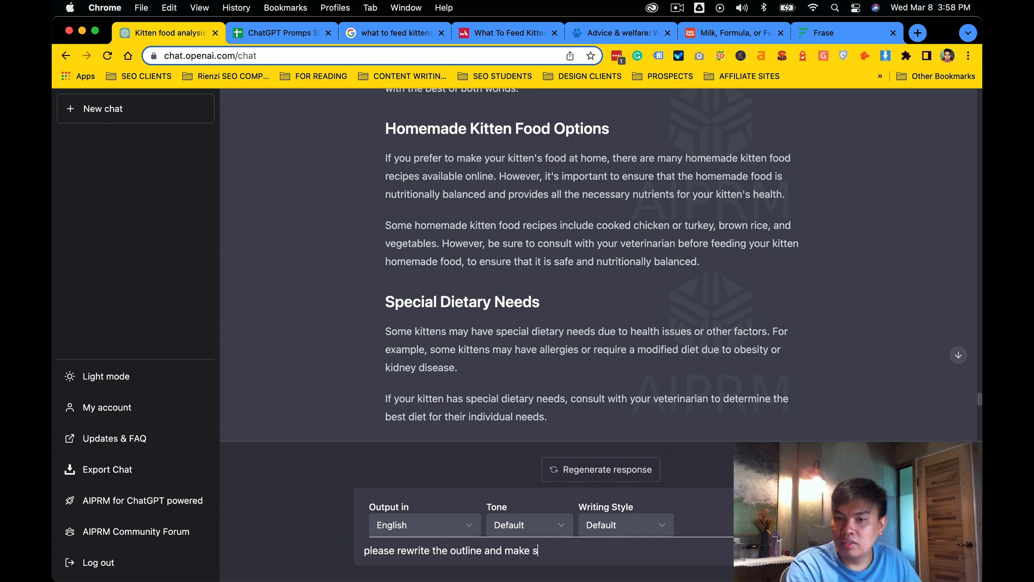
{"action": "type", "text": "ure to follow"}
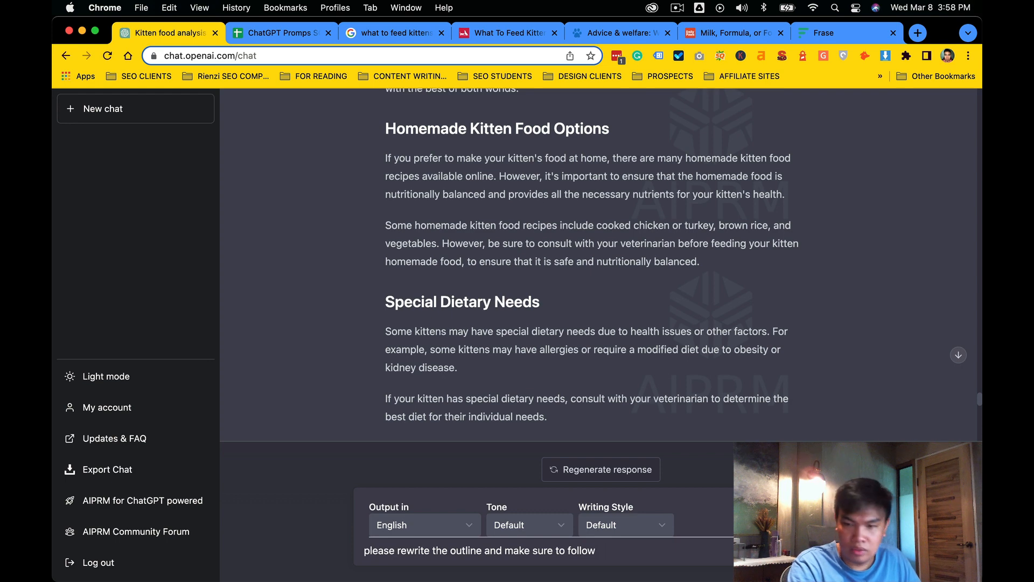
{"action": "type", "text": " #4 of the writing conditions."}
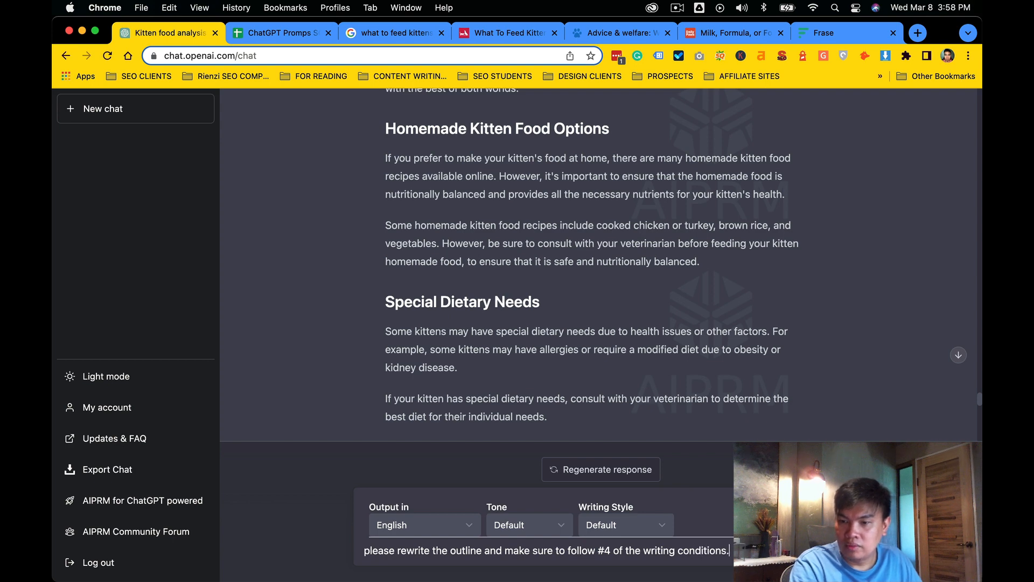
{"action": "key", "text": "Return"}
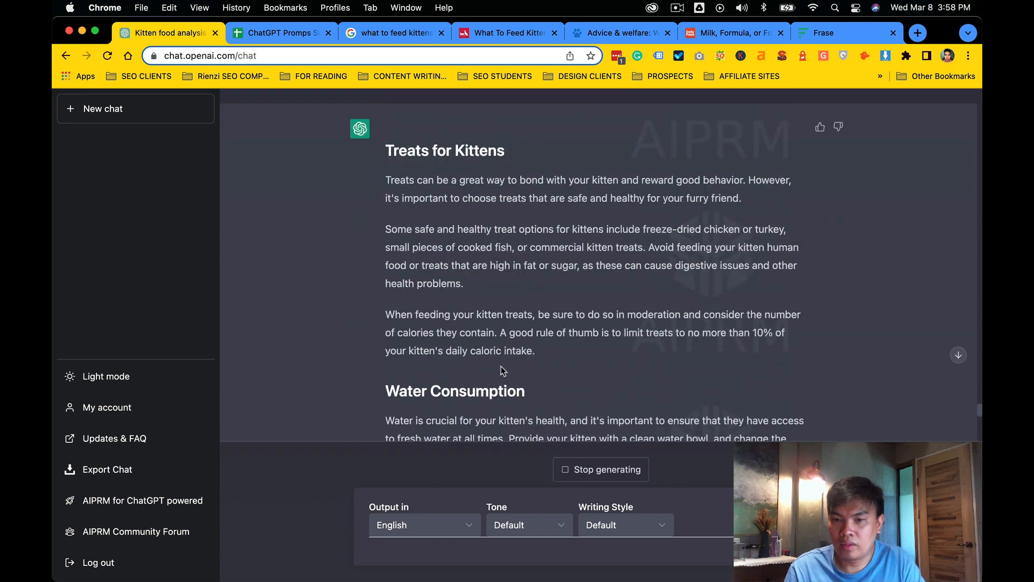
Review the rewritten outline for bolded phrases and compare it with the wording of the request that produced it.
{"action": "scroll", "coordinate": [503, 369], "scroll_direction": "up", "scroll_amount": 5}
{"action": "scroll", "coordinate": [504, 366], "scroll_direction": "down", "scroll_amount": 1}
{"action": "scroll", "coordinate": [504, 368], "scroll_direction": "down", "scroll_amount": 15}
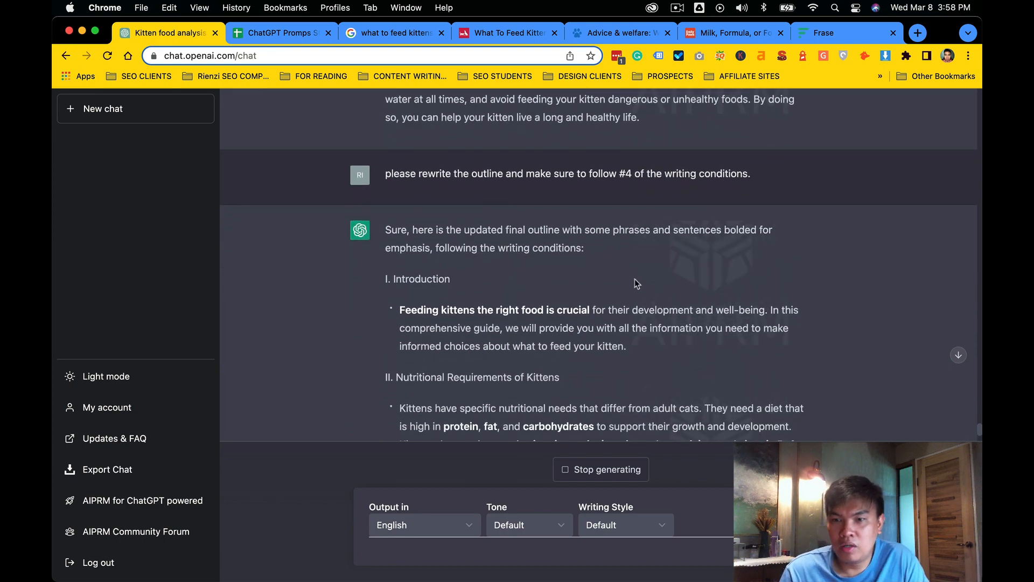
{"action": "scroll", "coordinate": [639, 266], "scroll_direction": "down", "scroll_amount": 2}
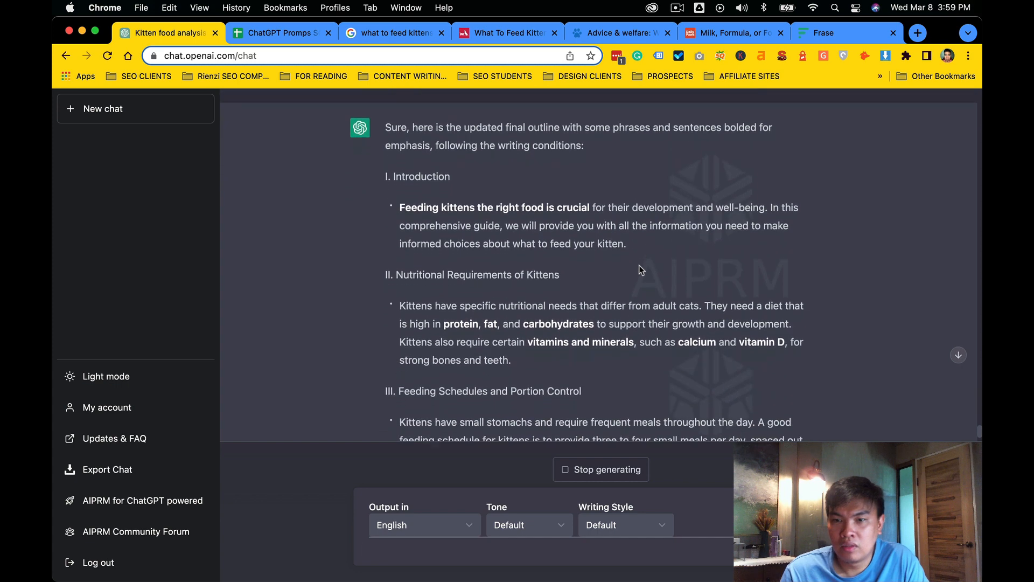
{"action": "scroll", "coordinate": [701, 215], "scroll_direction": "up", "scroll_amount": 3}
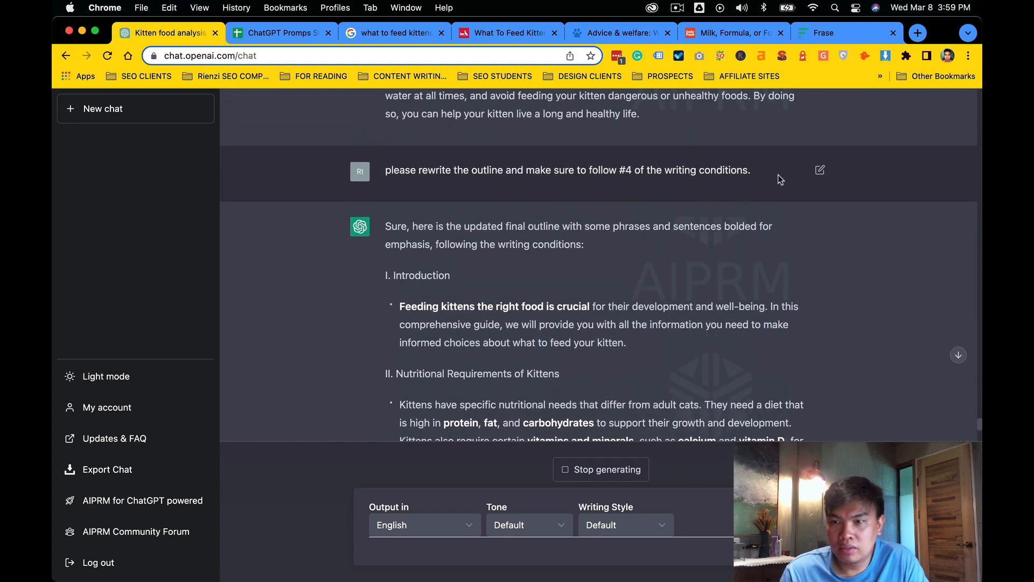
{"action": "scroll", "coordinate": [639, 293], "scroll_direction": "down", "scroll_amount": 8}
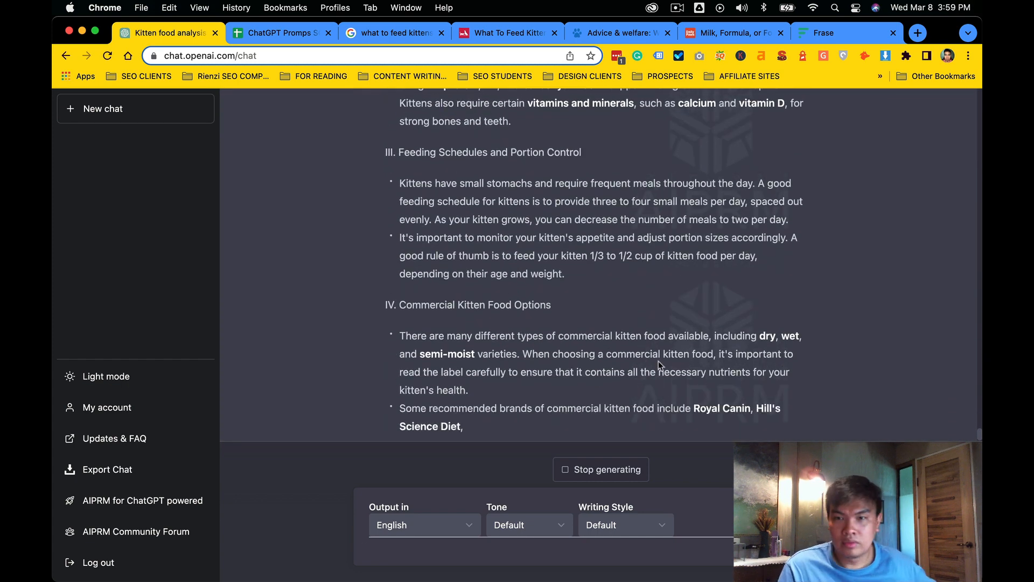
{"action": "left_click", "coordinate": [678, 8]}
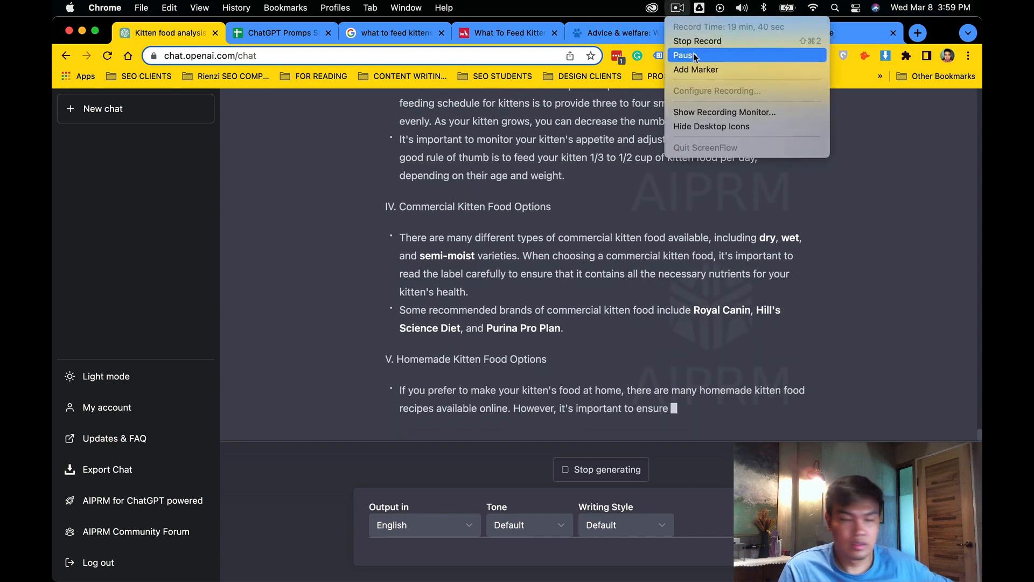
{"action": "left_click", "coordinate": [694, 50]}
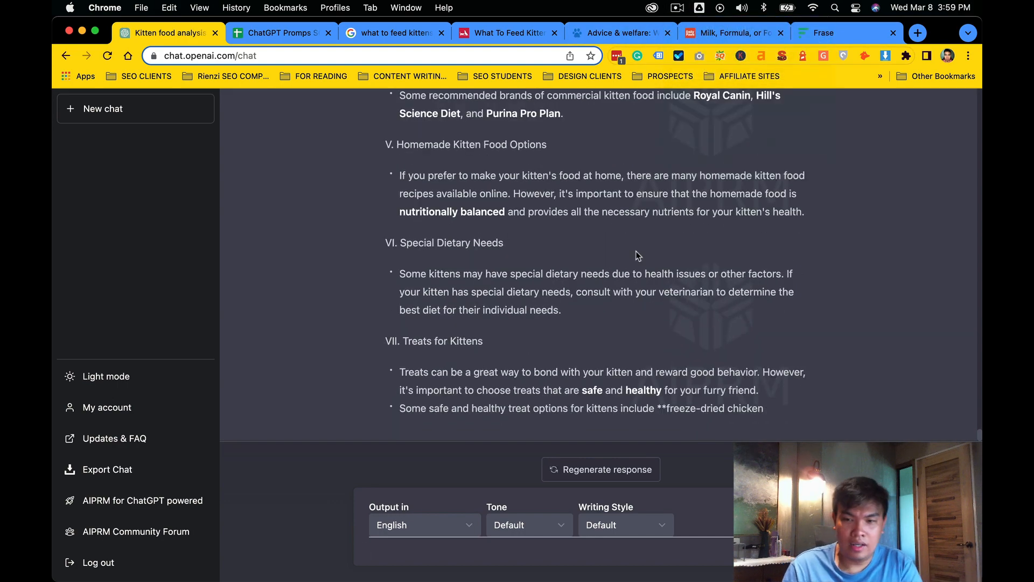
{"action": "scroll", "coordinate": [637, 255], "scroll_direction": "up", "scroll_amount": 10}
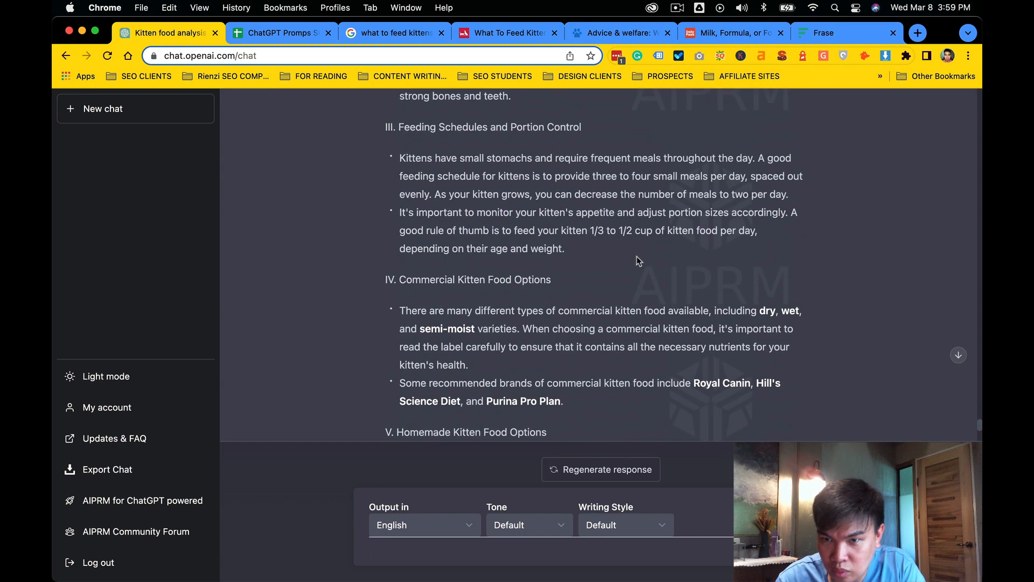
{"action": "scroll", "coordinate": [637, 261], "scroll_direction": "up", "scroll_amount": 3}
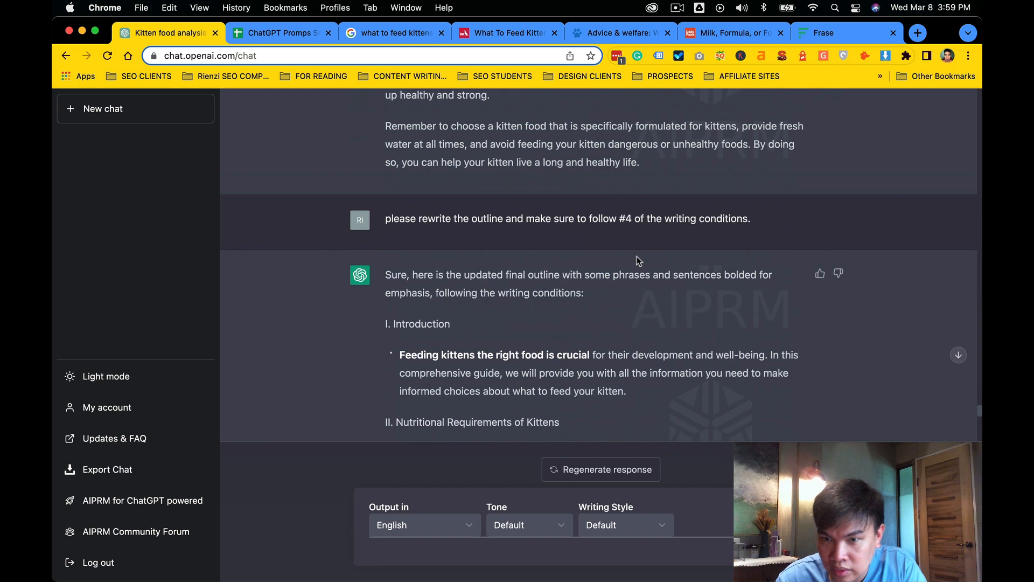
{"action": "scroll", "coordinate": [626, 227], "scroll_direction": "up", "scroll_amount": 1}
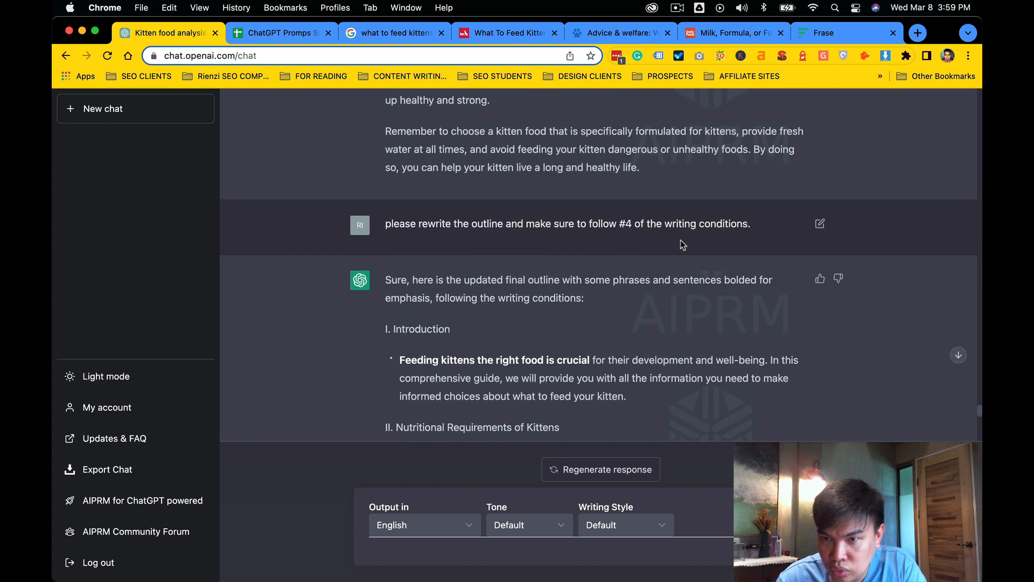
Edit the sent rewrite request, replacing "outline" with "article", and resubmit it.
{"action": "left_click", "coordinate": [819, 224]}
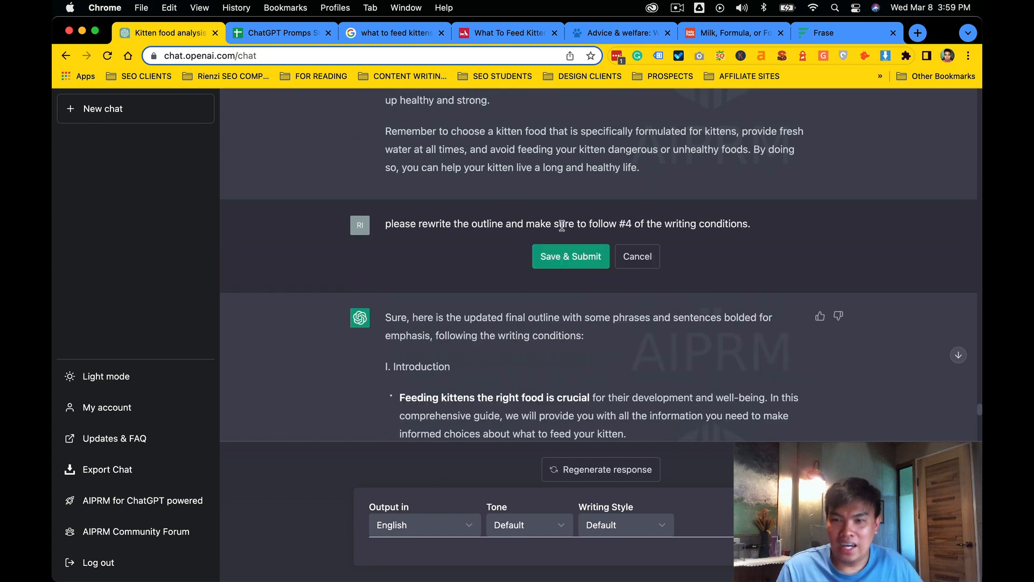
{"action": "left_click_drag", "start_coordinate": [508, 218], "coordinate": [474, 218]}
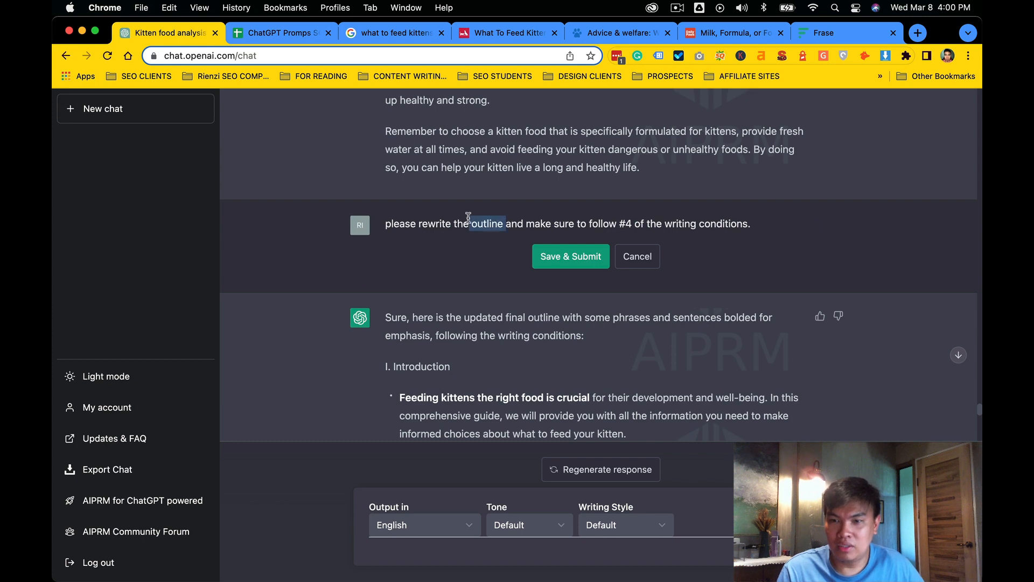
{"action": "type", "text": "article"}
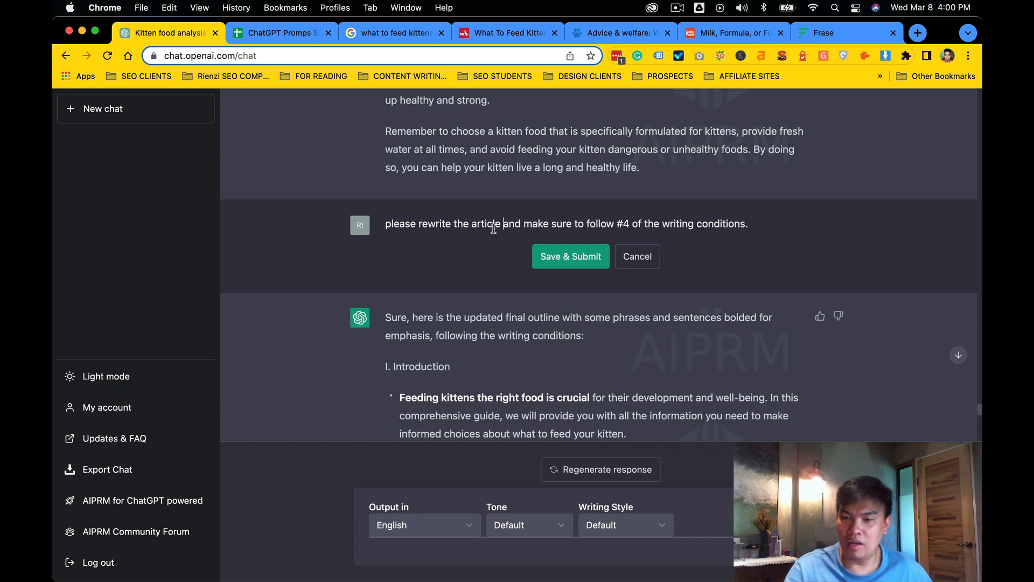
{"action": "scroll", "coordinate": [566, 337], "scroll_direction": "down", "scroll_amount": 4}
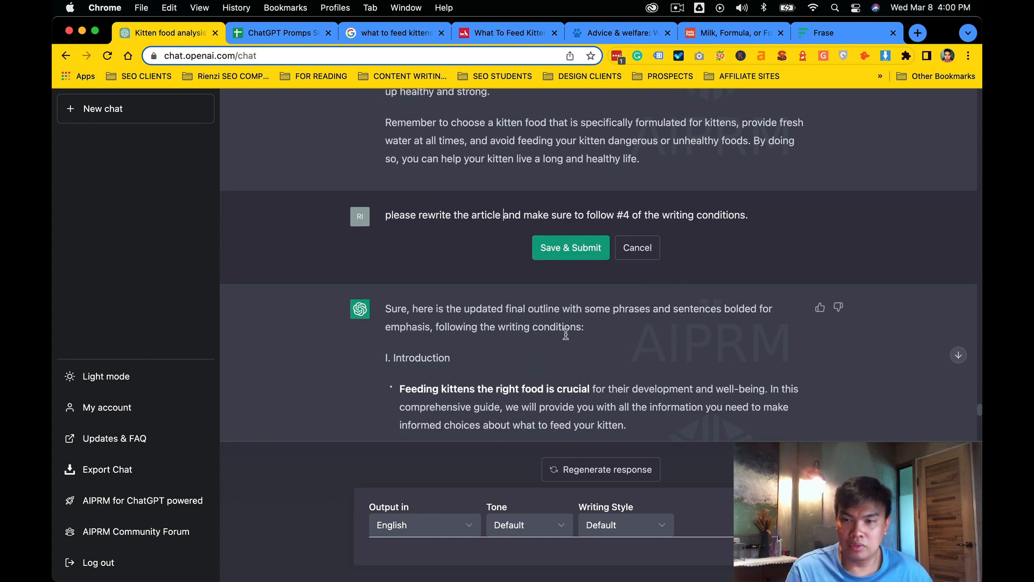
{"action": "scroll", "coordinate": [512, 351], "scroll_direction": "up", "scroll_amount": 6}
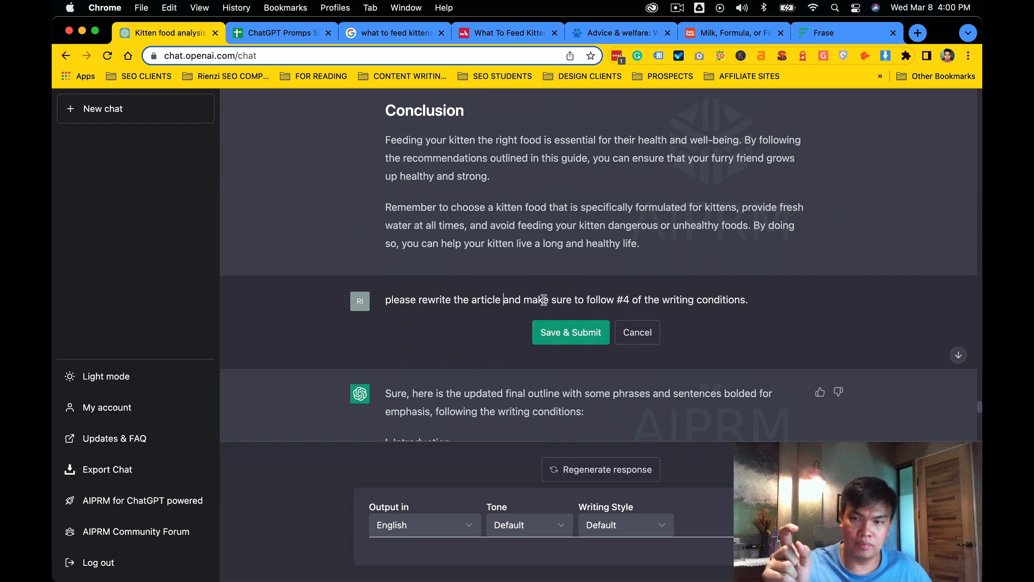
{"action": "scroll", "coordinate": [545, 300], "scroll_direction": "up", "scroll_amount": 3}
{"action": "scroll", "coordinate": [544, 299], "scroll_direction": "down", "scroll_amount": 4}
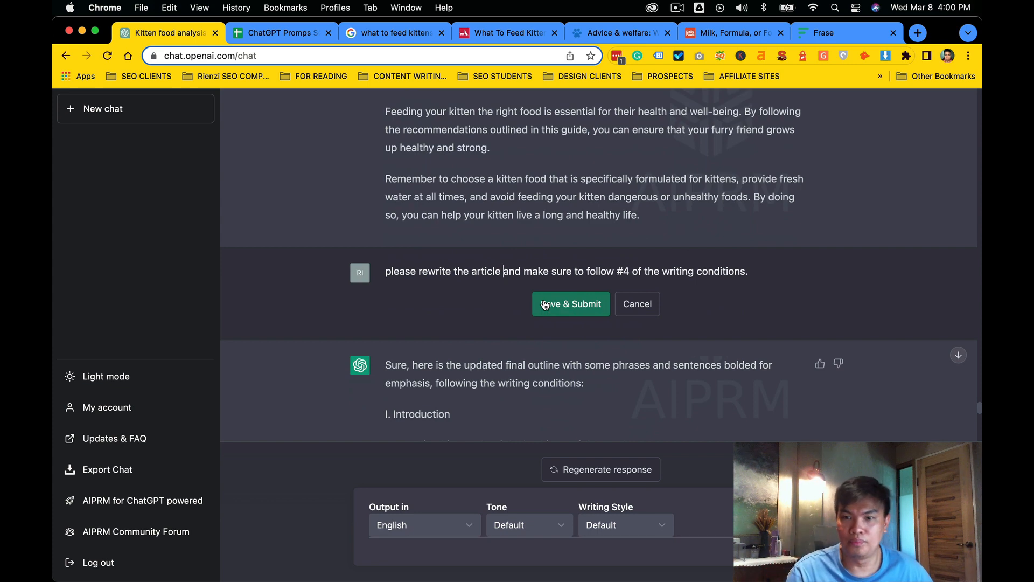
{"action": "left_click", "coordinate": [462, 271]}
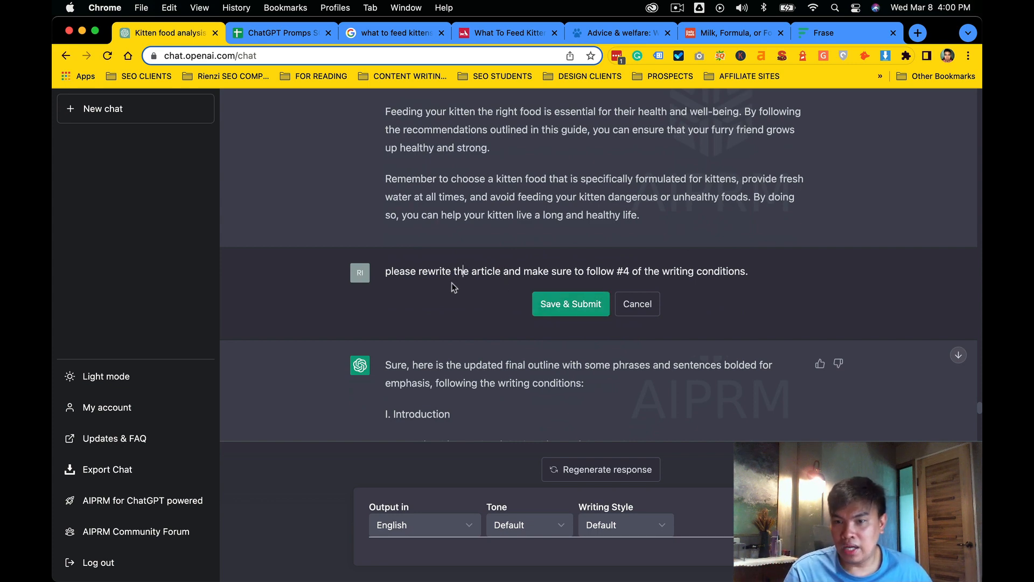
{"action": "left_click", "coordinate": [605, 305]}
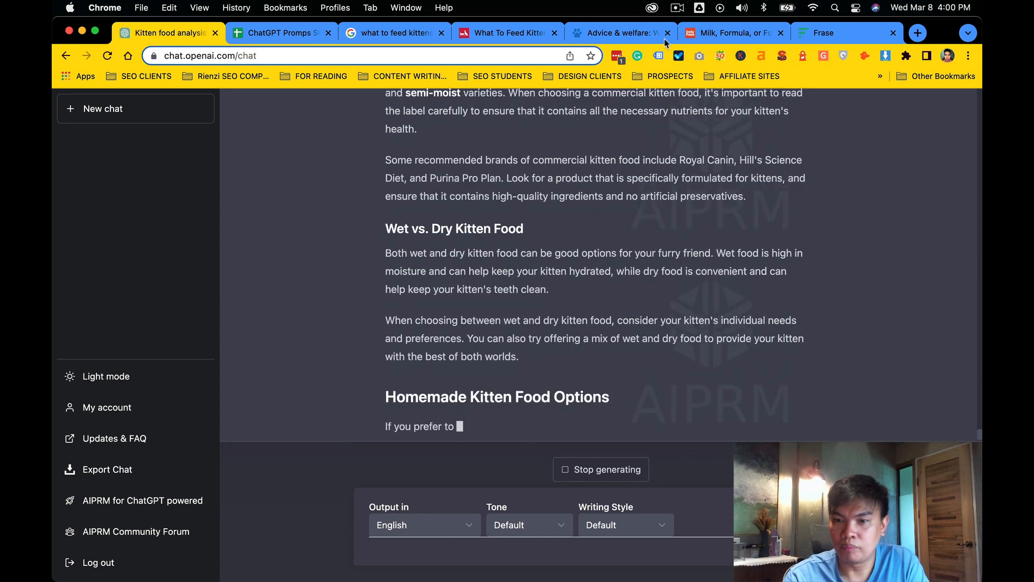
Review the rewritten article from the FAQ back to its title, checking the introduction and nutritional requirements sections for bold phrases.
{"action": "left_click", "coordinate": [677, 8]}
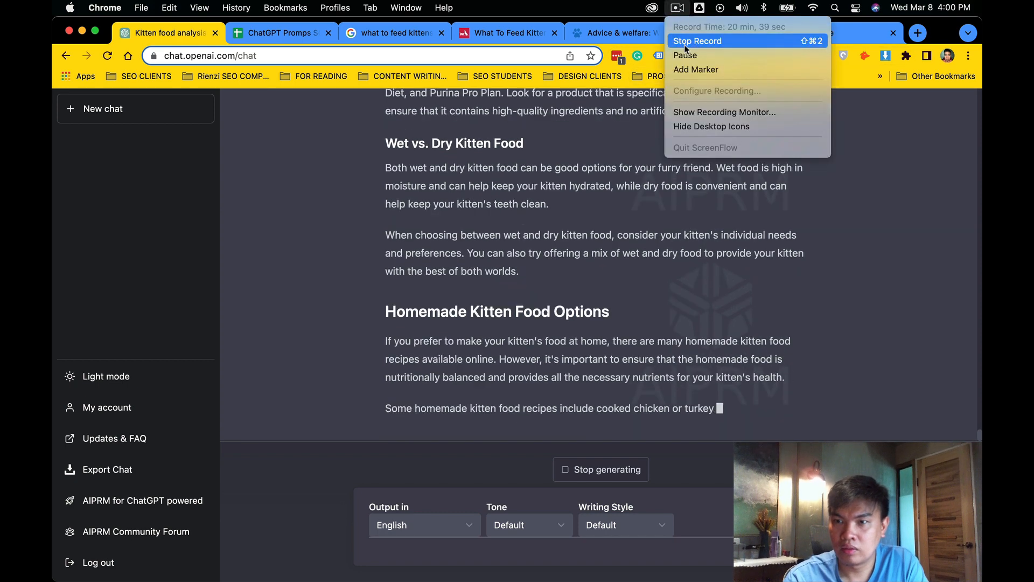
{"action": "left_click", "coordinate": [685, 44]}
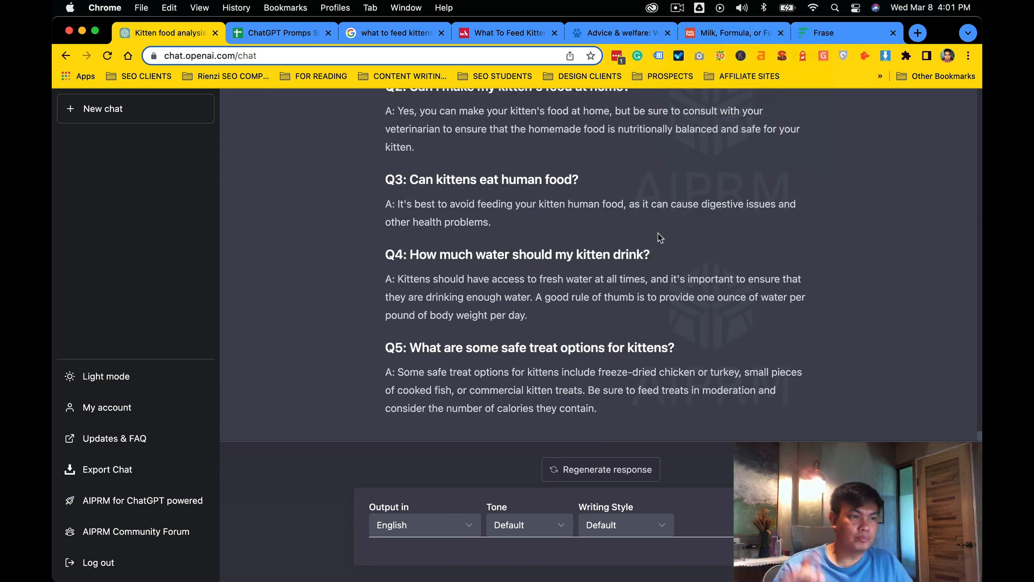
{"action": "scroll", "coordinate": [622, 260], "scroll_direction": "up", "scroll_amount": 5}
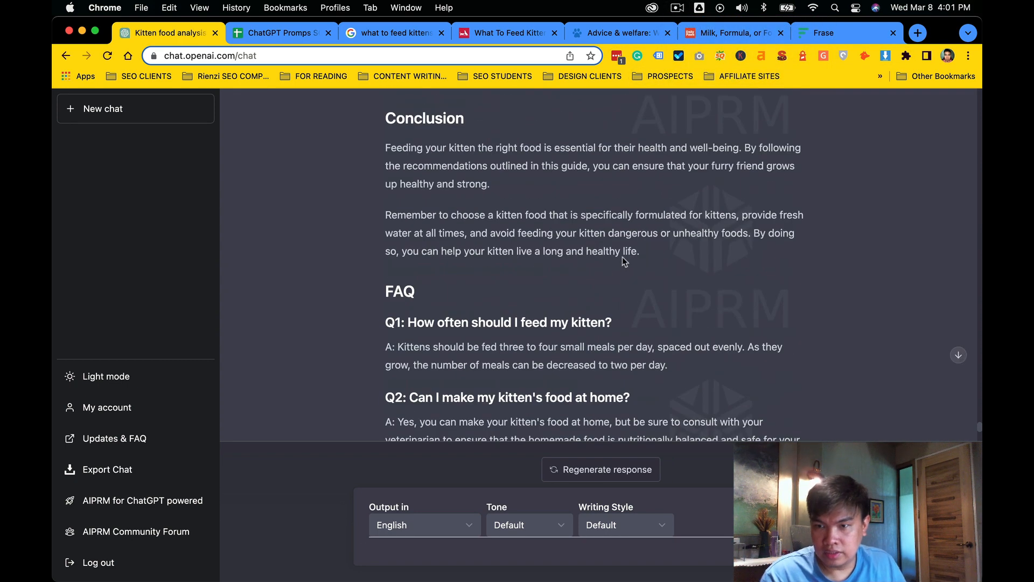
{"action": "scroll", "coordinate": [623, 257], "scroll_direction": "up", "scroll_amount": 15}
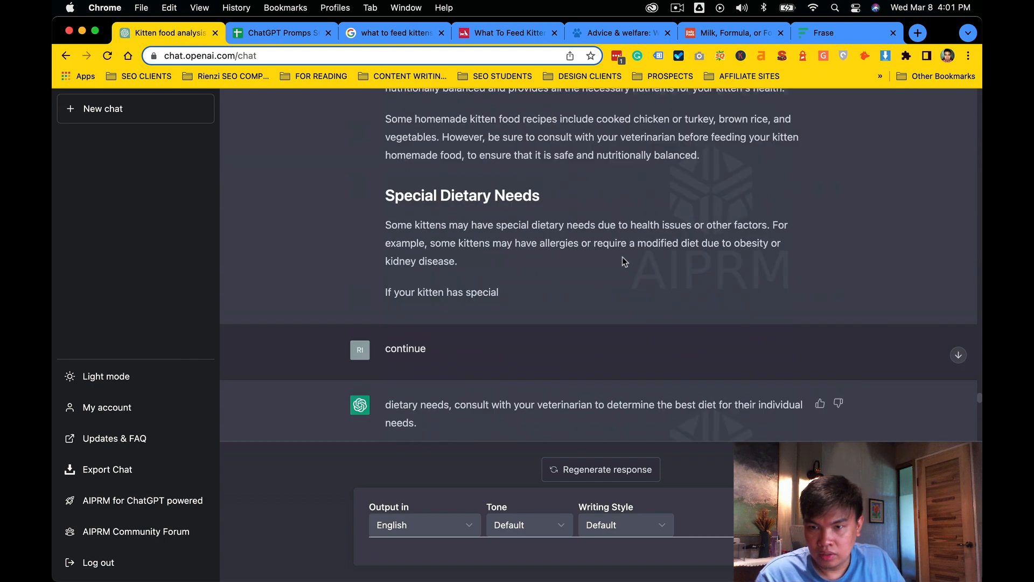
{"action": "scroll", "coordinate": [622, 257], "scroll_direction": "up", "scroll_amount": 20}
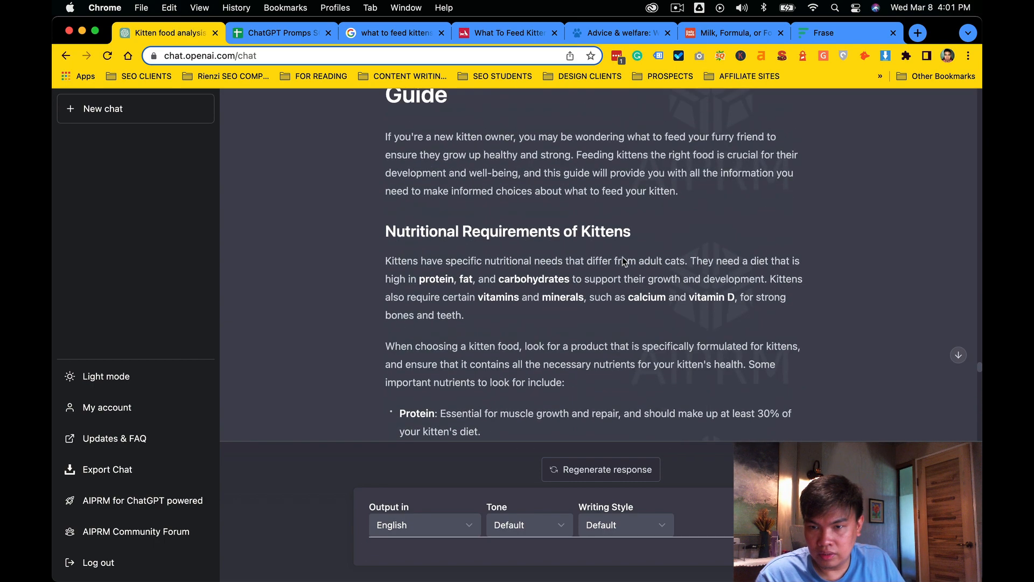
{"action": "scroll", "coordinate": [623, 260], "scroll_direction": "up", "scroll_amount": 1}
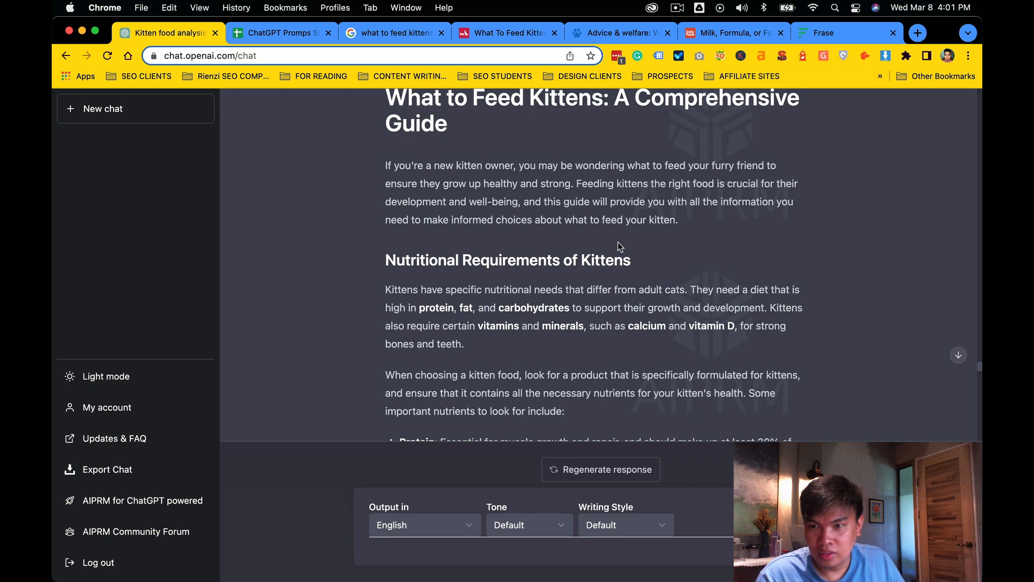
{"action": "scroll", "coordinate": [619, 242], "scroll_direction": "up", "scroll_amount": 2}
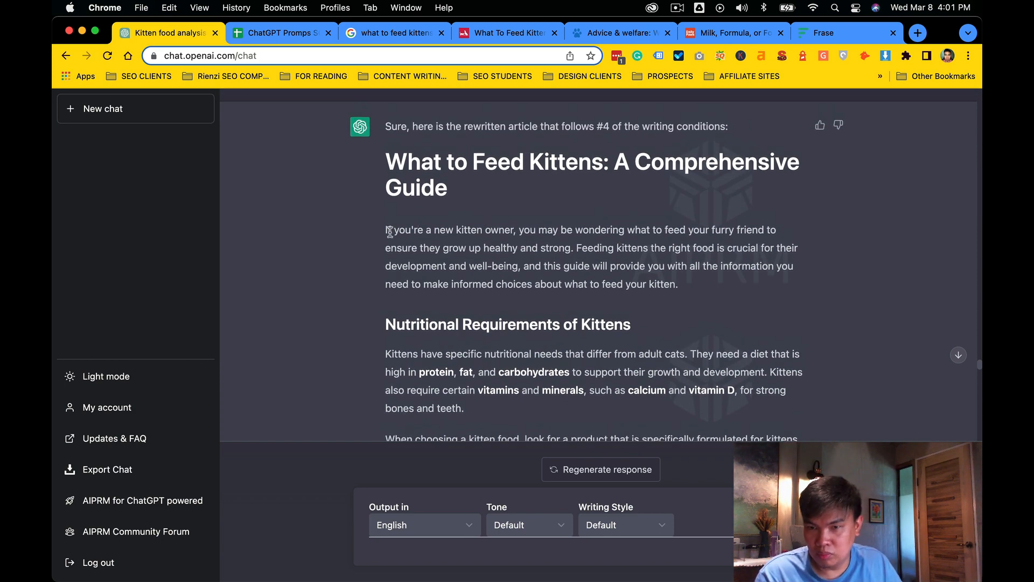
{"action": "left_click_drag", "start_coordinate": [386, 231], "coordinate": [494, 287]}
{"action": "left_click", "coordinate": [534, 305]}
{"action": "scroll", "coordinate": [505, 323], "scroll_direction": "down", "scroll_amount": 5}
{"action": "scroll", "coordinate": [506, 324], "scroll_direction": "down", "scroll_amount": 15}
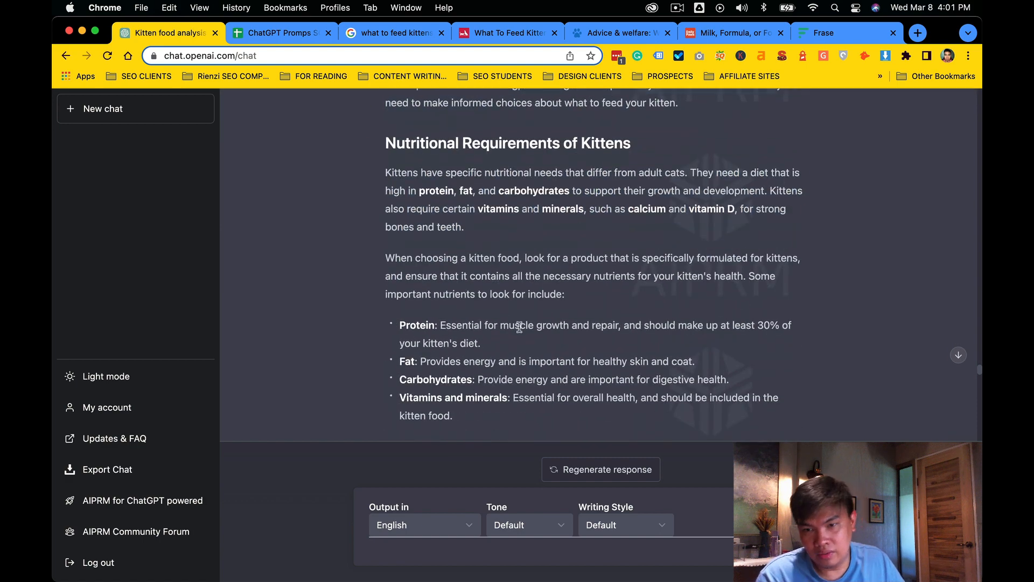
Review the rewritten article's treats, water consumption and special dietary needs sections for bold phrases and completeness.
{"action": "scroll", "coordinate": [519, 327], "scroll_direction": "down", "scroll_amount": 7}
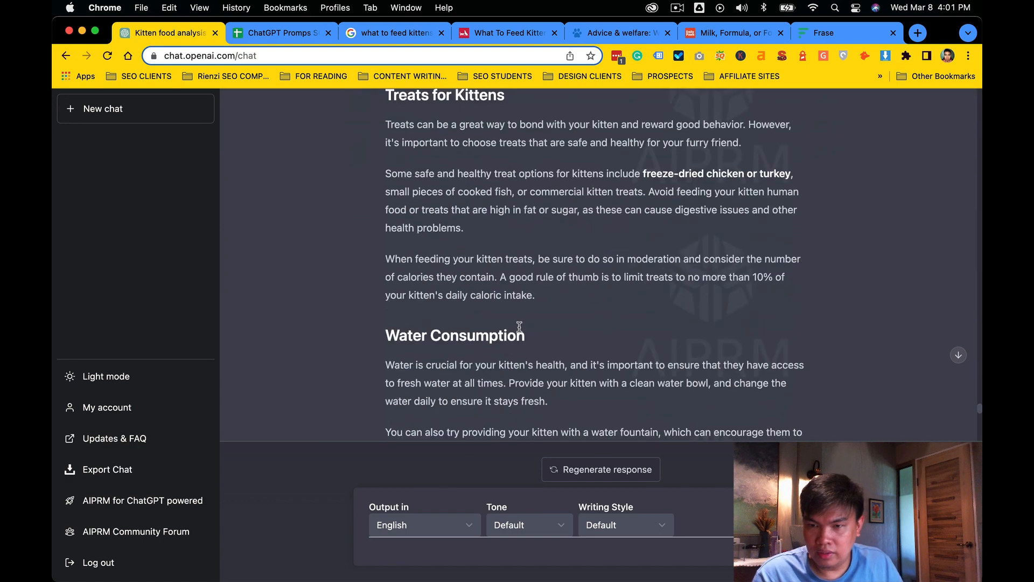
{"action": "scroll", "coordinate": [520, 327], "scroll_direction": "up", "scroll_amount": 7}
{"action": "left_click_drag", "start_coordinate": [520, 323], "coordinate": [496, 237]}
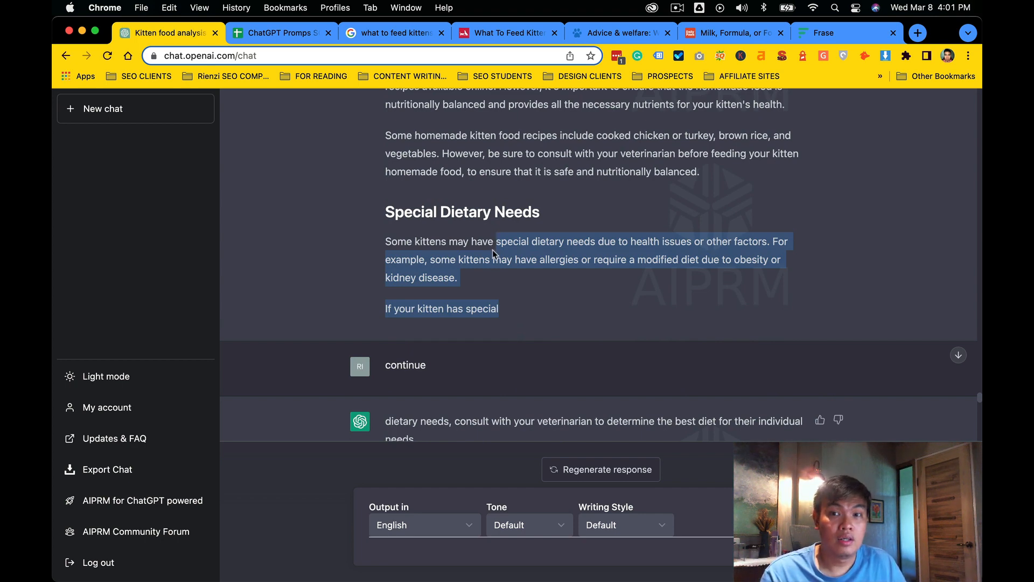
Copy the P12 prompt that names the article the "initial draft" from the ChatGPT prompts spreadsheet.
{"action": "key", "text": "ctrl+Tab"}
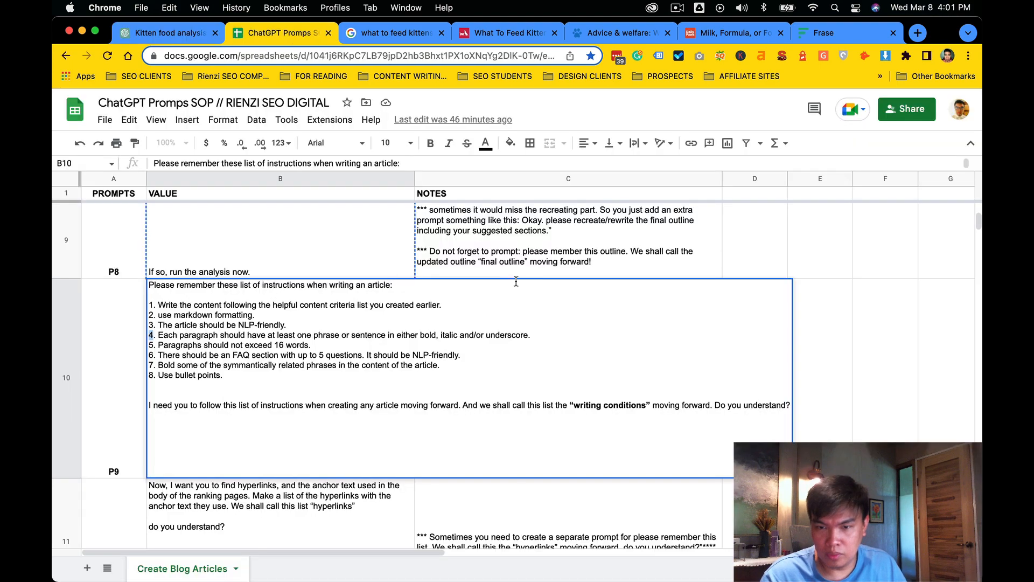
{"action": "left_click", "coordinate": [131, 419]}
{"action": "scroll", "coordinate": [243, 351], "scroll_direction": "down", "scroll_amount": 5}
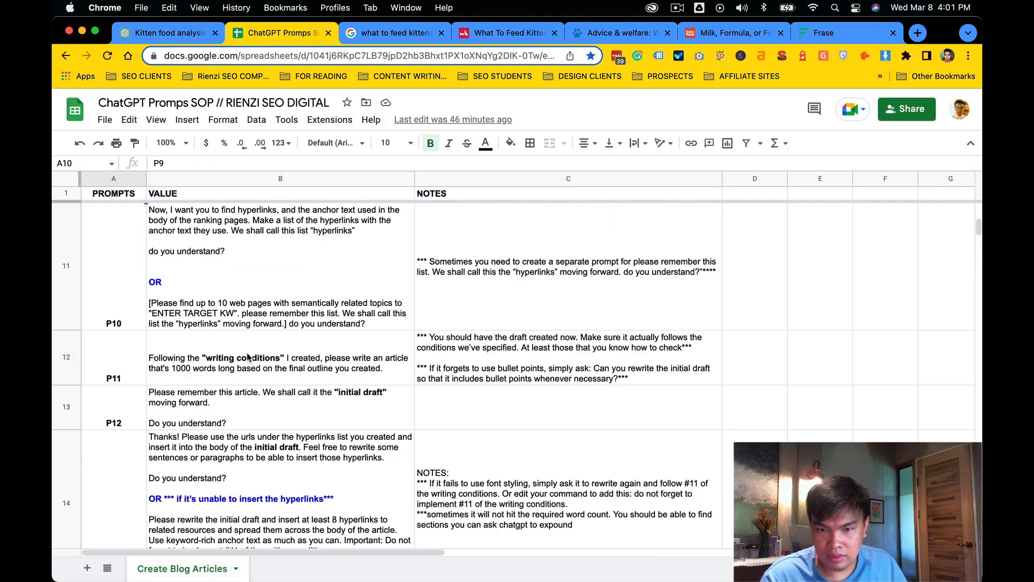
{"action": "scroll", "coordinate": [301, 312], "scroll_direction": "up", "scroll_amount": 6}
{"action": "scroll", "coordinate": [302, 323], "scroll_direction": "down", "scroll_amount": 6}
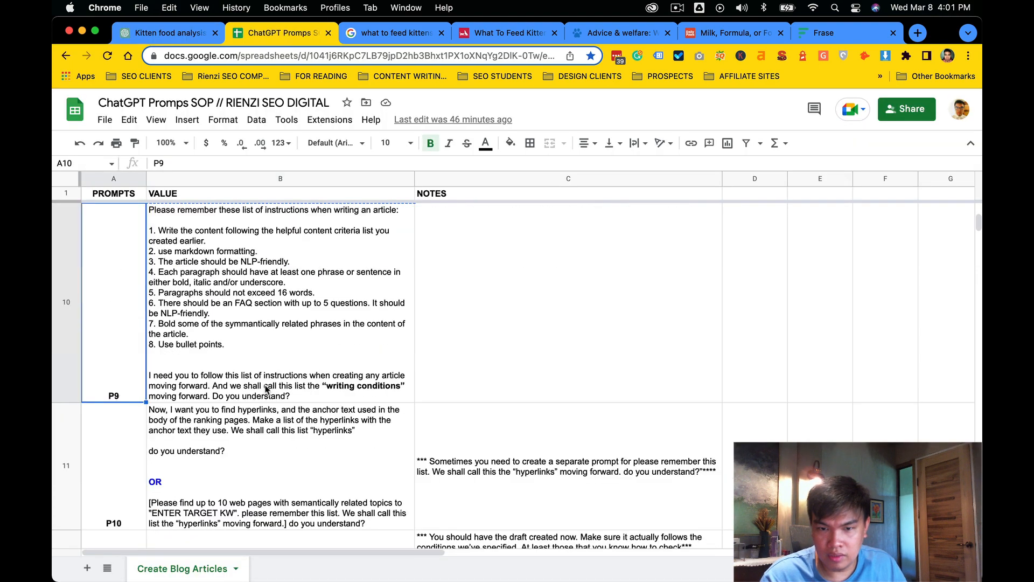
{"action": "left_click", "coordinate": [256, 356]}
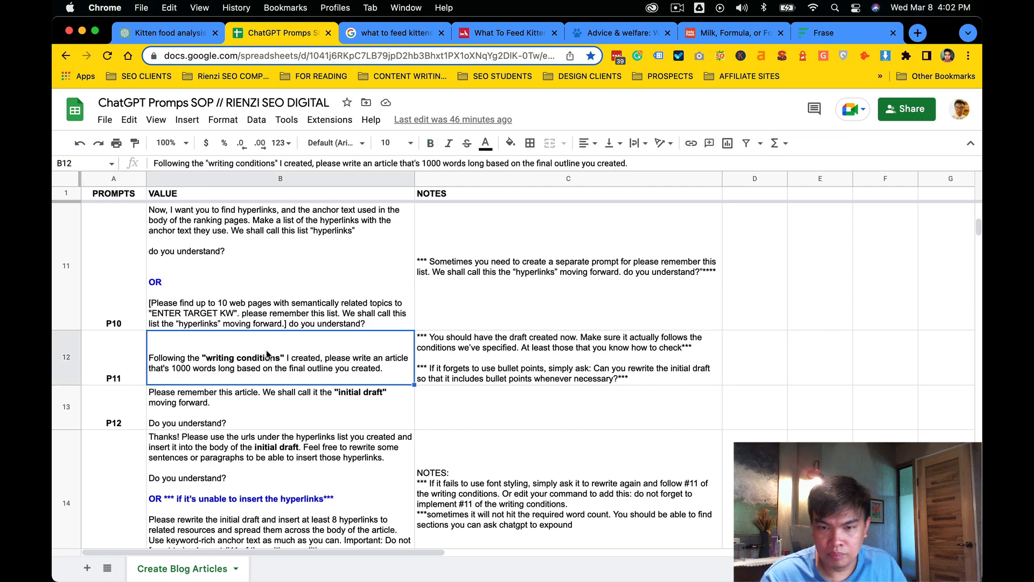
{"action": "left_click", "coordinate": [247, 409]}
{"action": "key", "text": "super+c"}
Send the copied prompt in the ChatGPT conversation, asking it to remember the article as the "initial draft".
{"action": "key", "text": "ctrl+shift+Tab"}
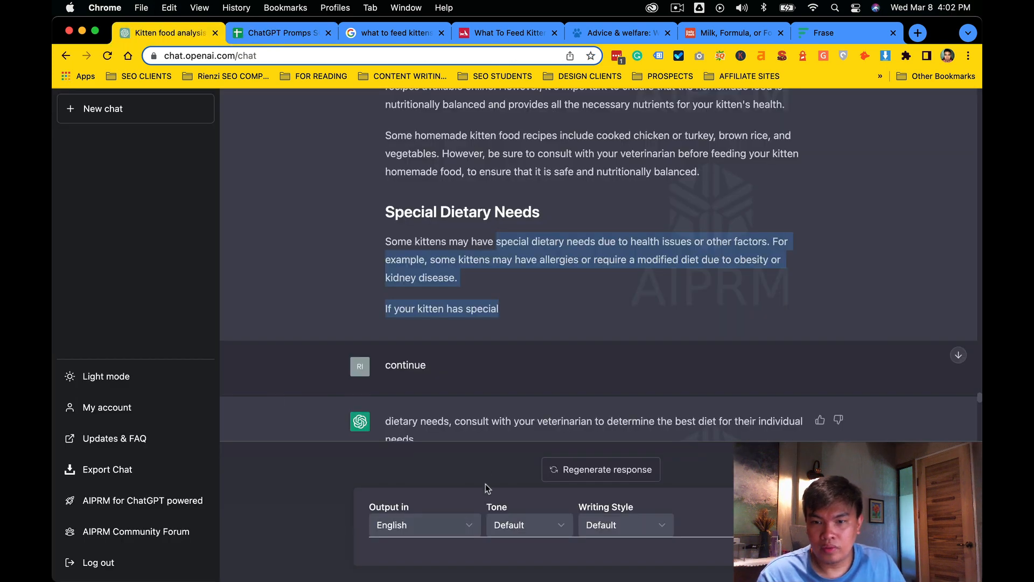
{"action": "left_click", "coordinate": [506, 541]}
{"action": "key", "text": "super+v"}
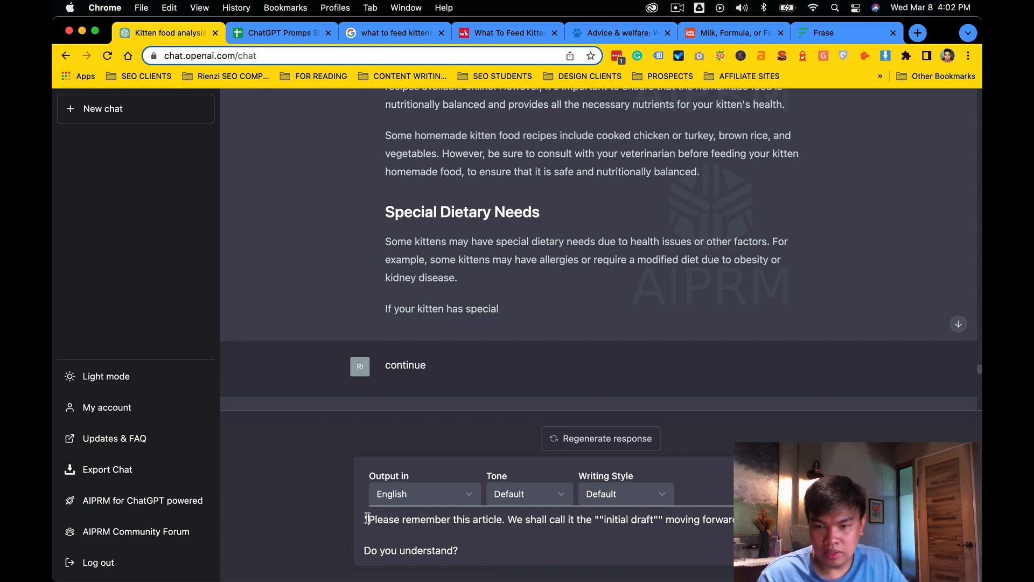
{"action": "key", "text": "Return"}
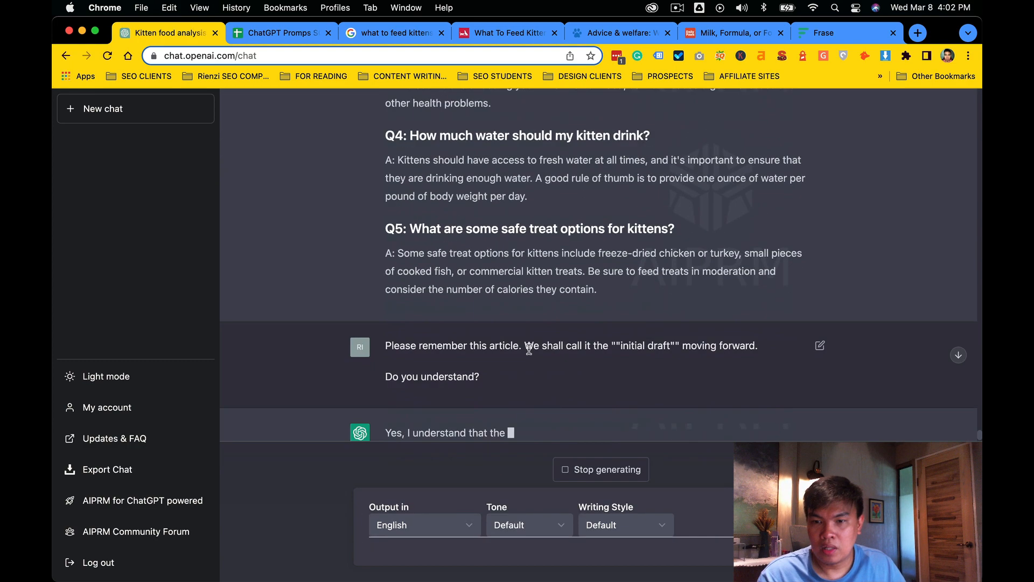
Copy the first P13 prompt, from "Thanks! Please use the urls" to "Do you understand?", and paste it into the ChatGPT message.
{"action": "key", "text": "ctrl+Tab"}
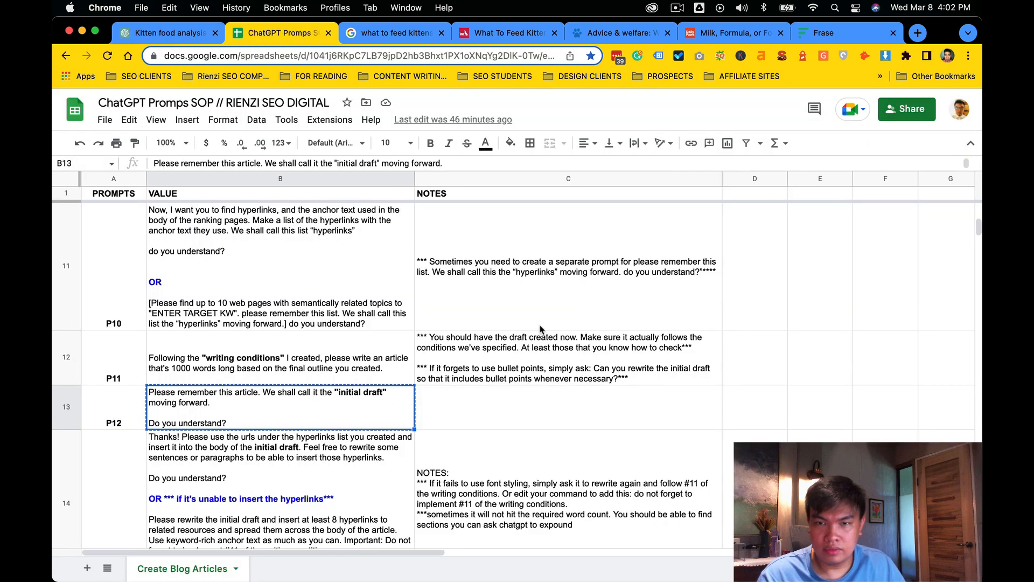
{"action": "scroll", "coordinate": [353, 350], "scroll_direction": "down", "scroll_amount": 3}
{"action": "double_click", "coordinate": [347, 343]}
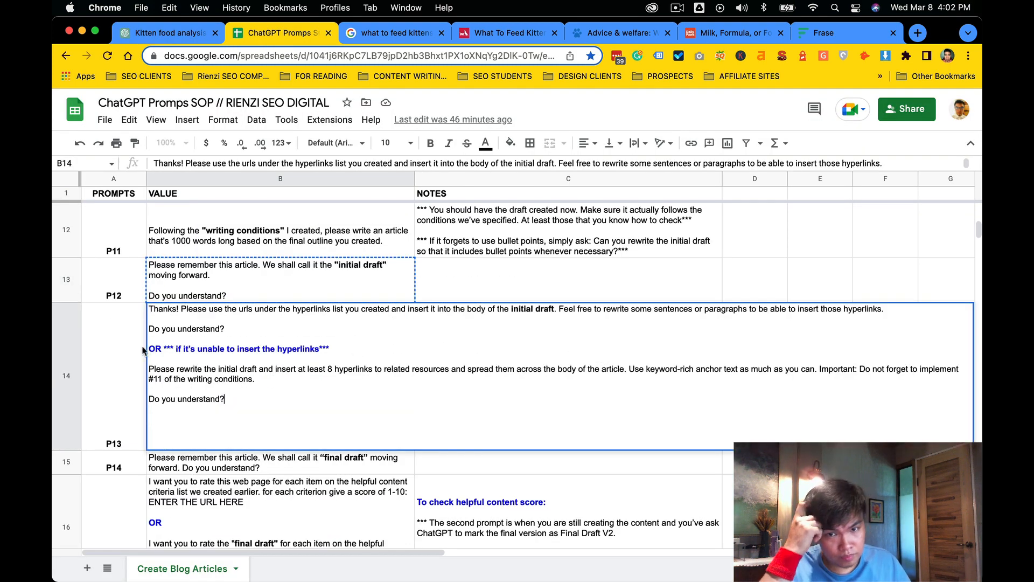
{"action": "left_click", "coordinate": [274, 331]}
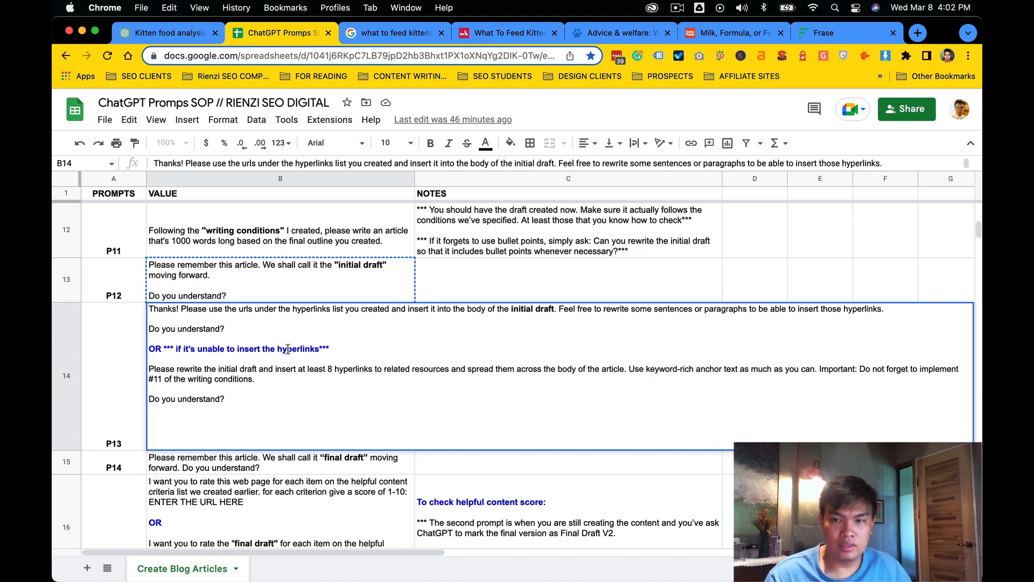
{"action": "left_click_drag", "start_coordinate": [252, 331], "coordinate": [149, 306]}
{"action": "key", "text": "ctrl+shift+Tab"}
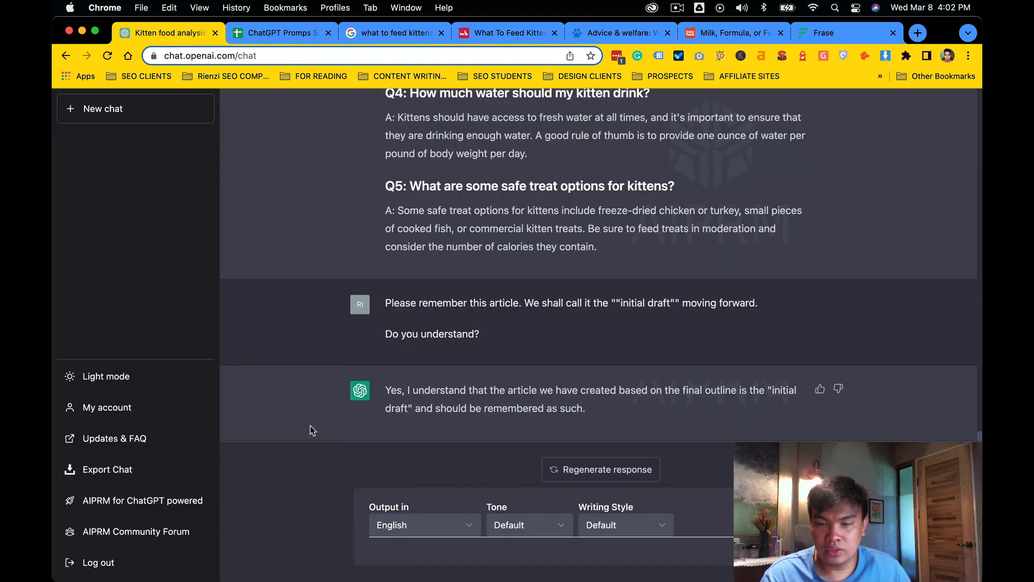
{"action": "key", "text": "super+v"}
Examine the alternative P13 prompt for when hyperlinks cannot be inserted, including its request for at least 8 links to related resources.
{"action": "key", "text": "ctrl+Tab"}
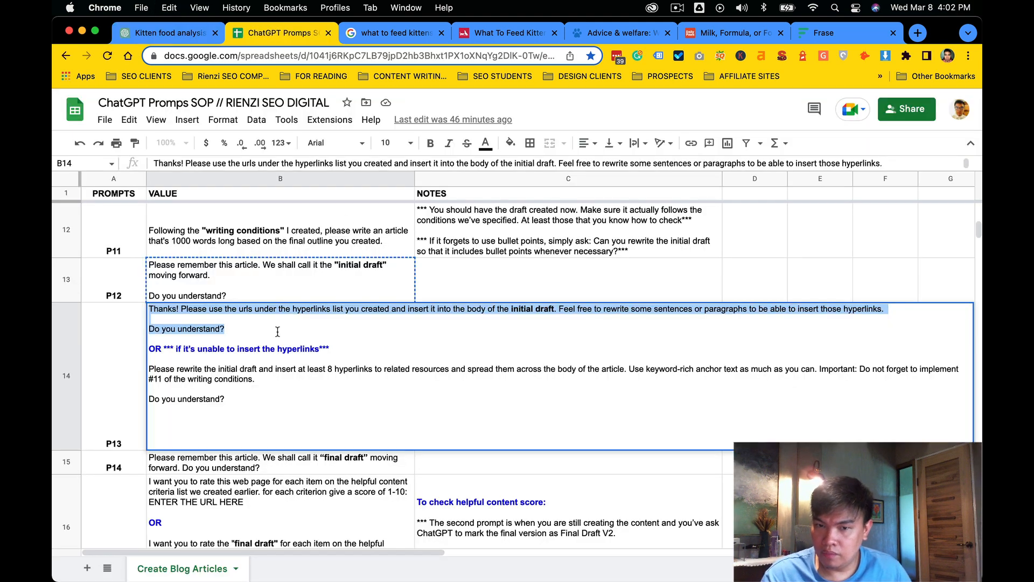
{"action": "left_click", "coordinate": [362, 349]}
{"action": "left_click_drag", "start_coordinate": [299, 349], "coordinate": [150, 343]}
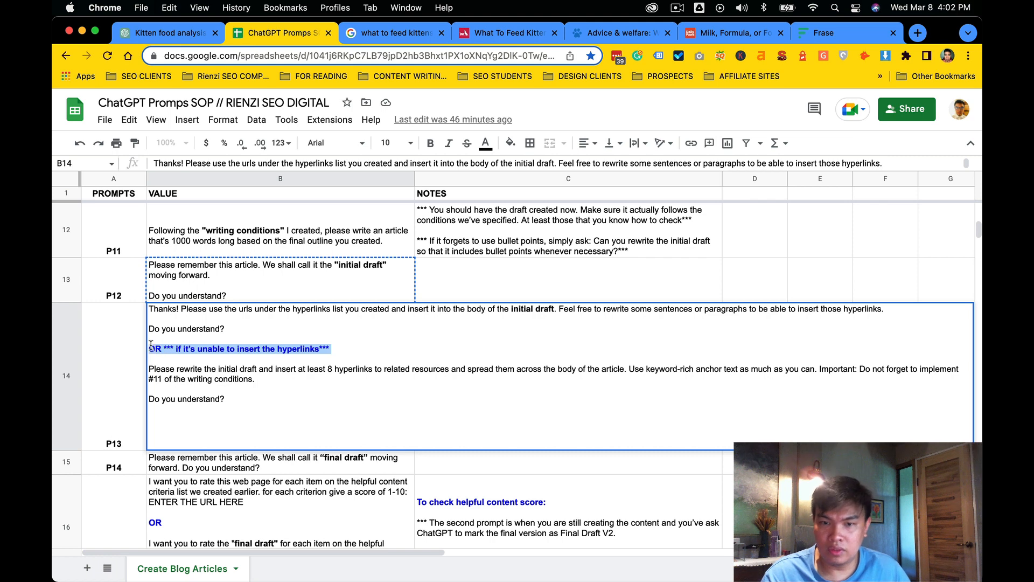
{"action": "left_click", "coordinate": [294, 391]}
{"action": "left_click_drag", "start_coordinate": [302, 402], "coordinate": [213, 364]}
{"action": "left_click_drag", "start_coordinate": [268, 382], "coordinate": [150, 373]}
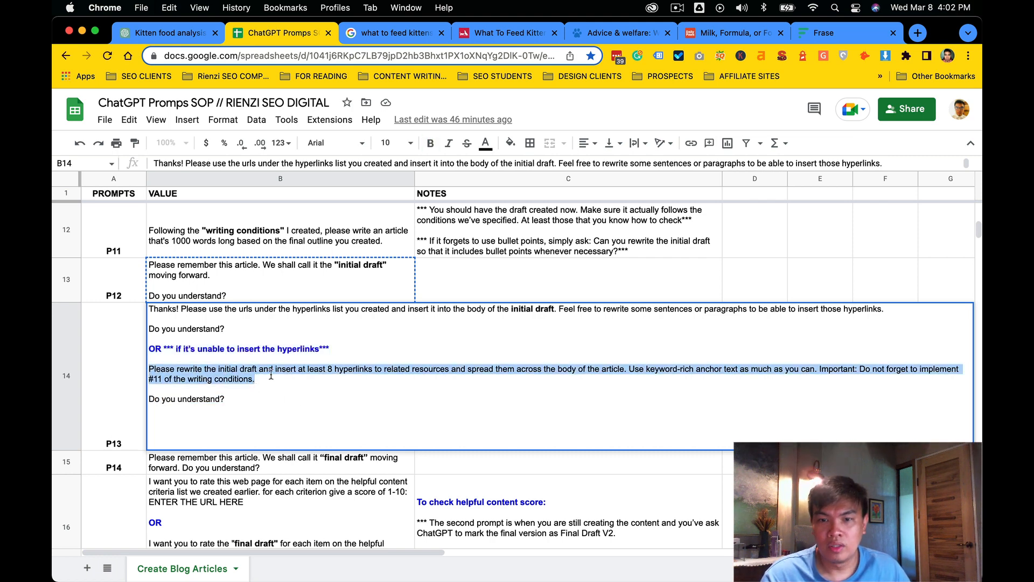
{"action": "left_click_drag", "start_coordinate": [268, 370], "coordinate": [394, 370]}
{"action": "left_click", "coordinate": [197, 371]}
{"action": "left_click_drag", "start_coordinate": [180, 370], "coordinate": [311, 367]}
{"action": "left_click_drag", "start_coordinate": [329, 367], "coordinate": [628, 366]}
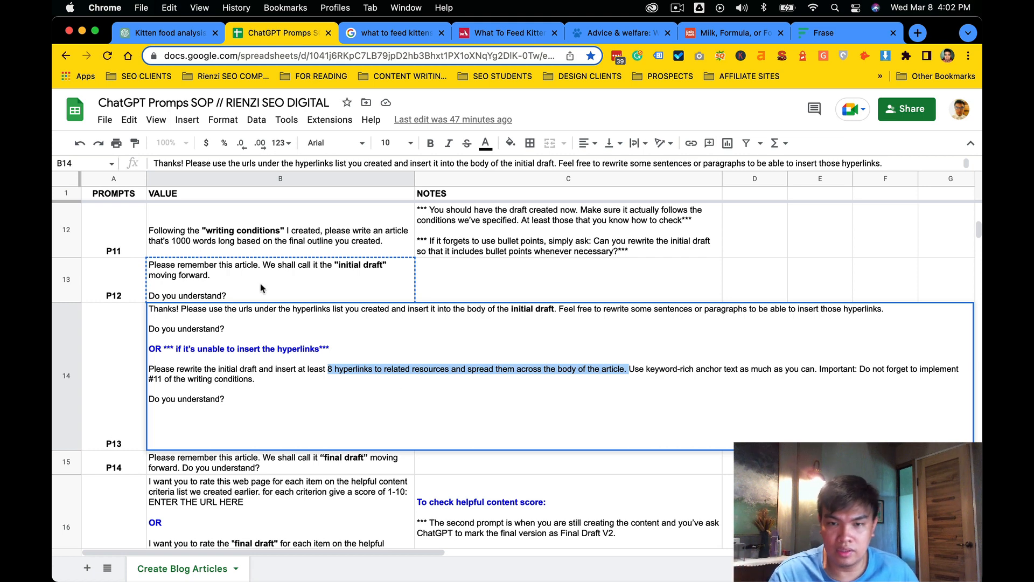
Send the pasted ChatGPT request to insert the URLs from the hyperlinks list into the initial draft.
{"action": "key", "text": "ctrl+shift+Tab"}
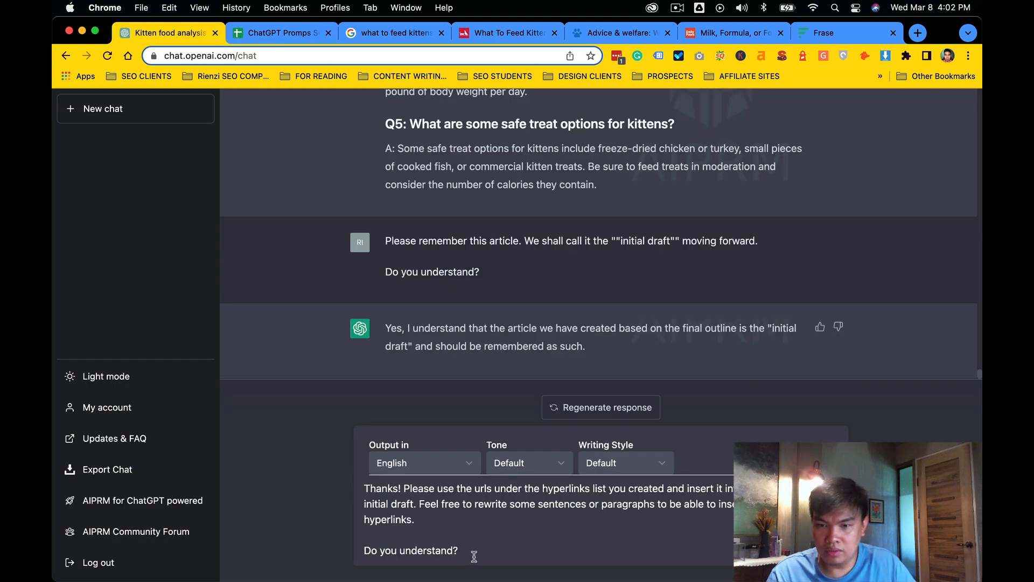
{"action": "key", "text": "Return"}
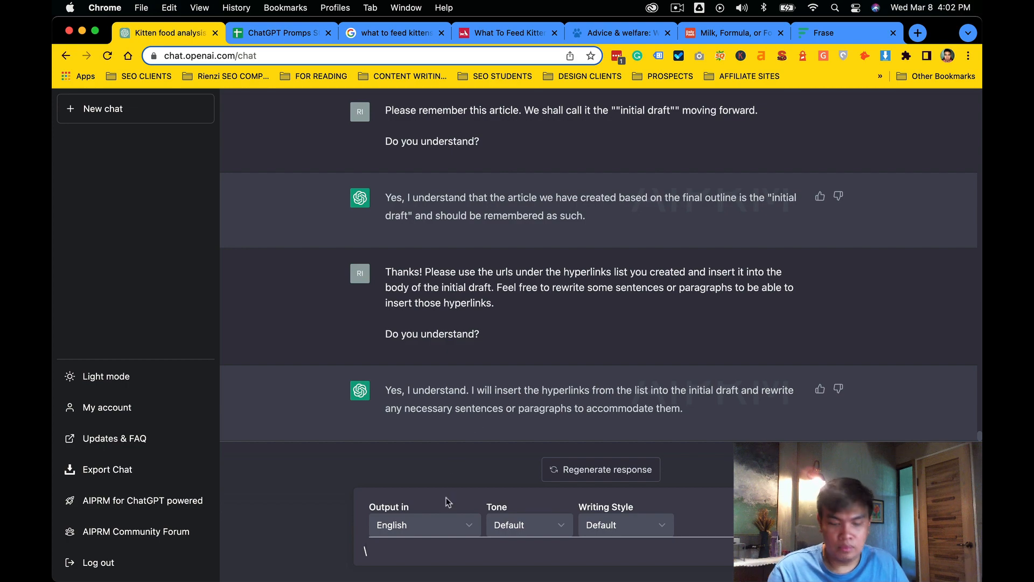
Check the following prompts in the spreadsheet and send ChatGPT the message "Go ahead and start inserting the hyperlinks".
{"action": "key", "text": "BackSpace"}
{"action": "key", "text": "ctrl+Tab"}
{"action": "left_click", "coordinate": [265, 496]}
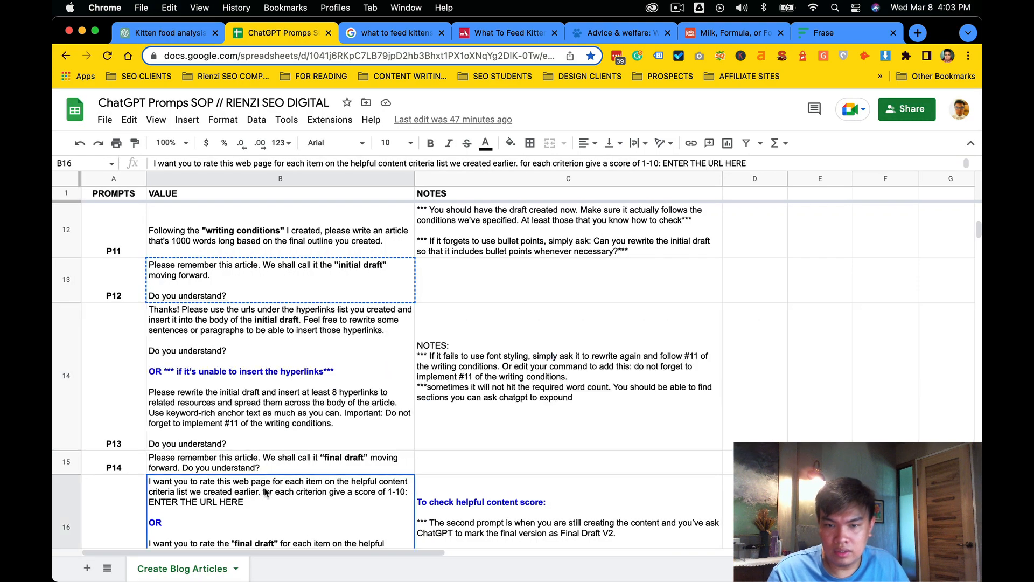
{"action": "key", "text": "ctrl+shift+Tab"}
{"action": "key", "text": "ctrl+Tab"}
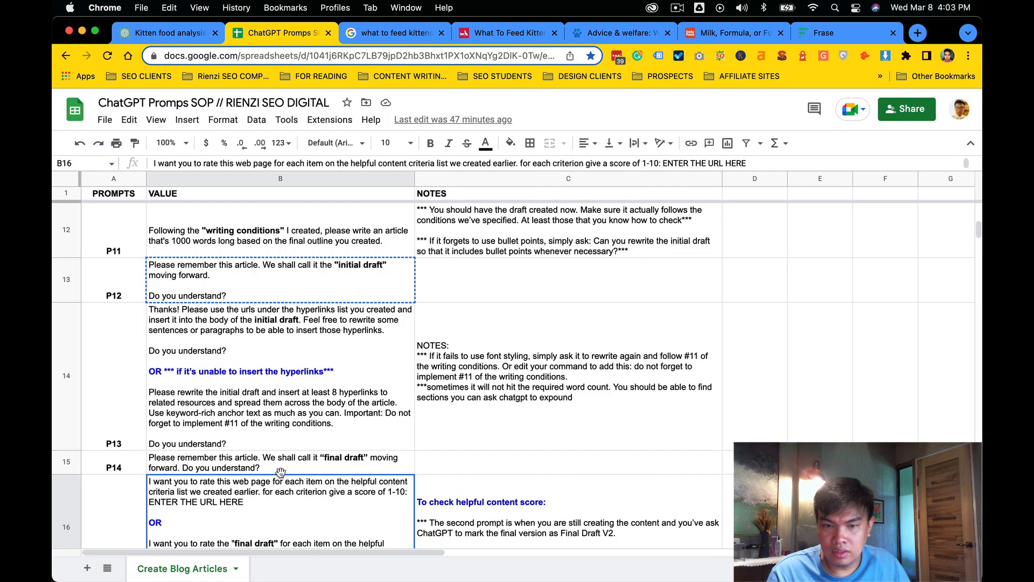
{"action": "key", "text": "ctrl+shift+Tab"}
{"action": "type", "text": "Go ahead and"}
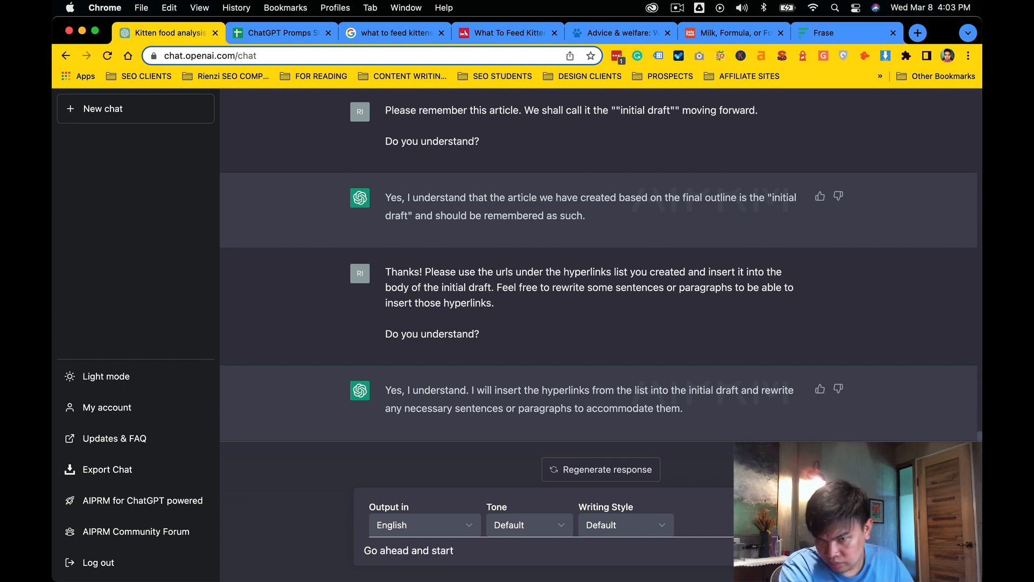
{"action": "type", "text": " start inserting the hyperlinks"}
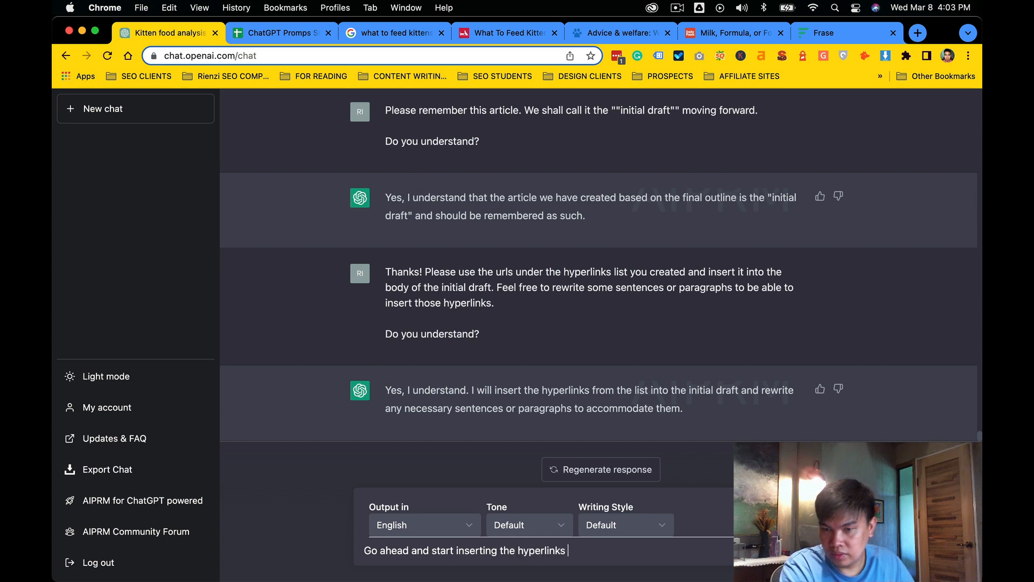
{"action": "key", "text": "Return"}
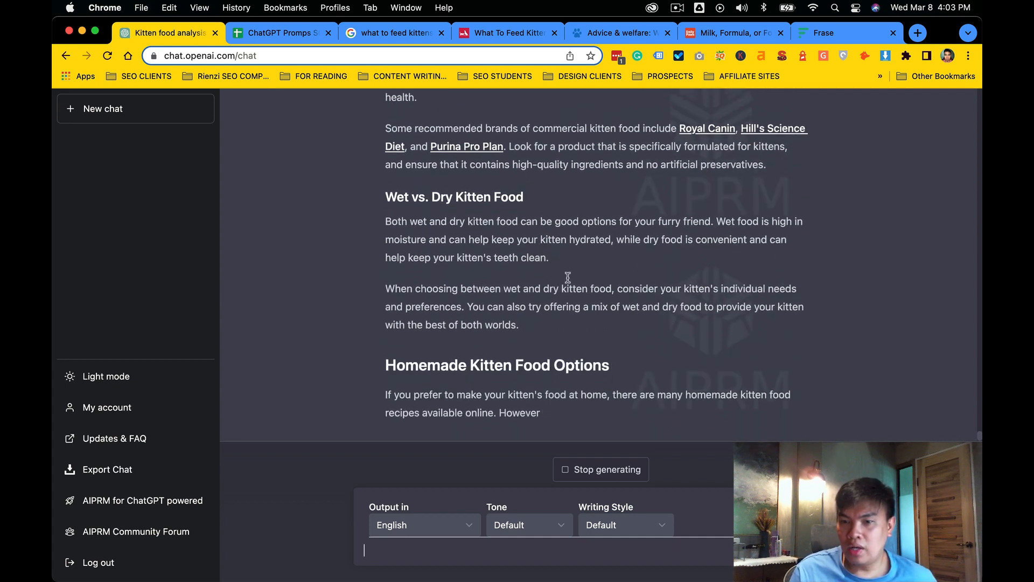
Check the brand links in the draft's commercial kitten food section, and send "continue" to get the rest of the article.
{"action": "scroll", "coordinate": [539, 258], "scroll_direction": "up", "scroll_amount": 3}
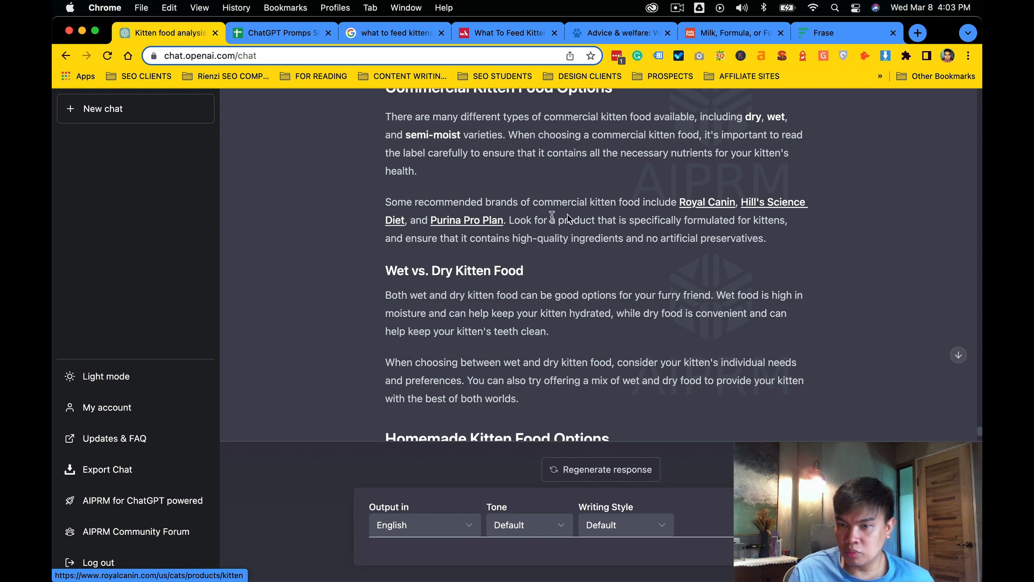
{"action": "scroll", "coordinate": [572, 285], "scroll_direction": "down", "scroll_amount": 5}
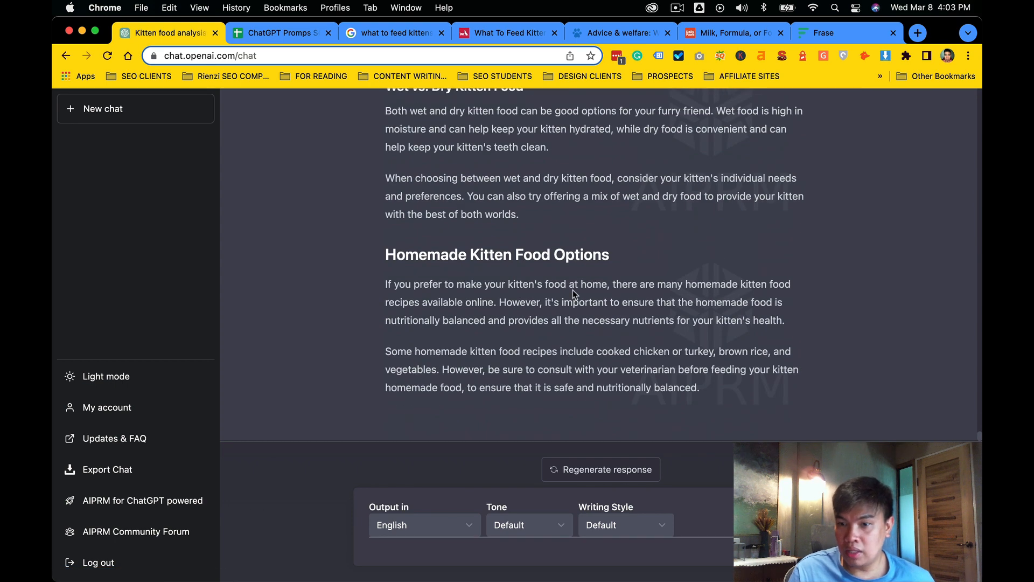
{"action": "scroll", "coordinate": [572, 294], "scroll_direction": "up", "scroll_amount": 1}
{"action": "scroll", "coordinate": [572, 304], "scroll_direction": "down", "scroll_amount": 1}
{"action": "left_click", "coordinate": [487, 551]}
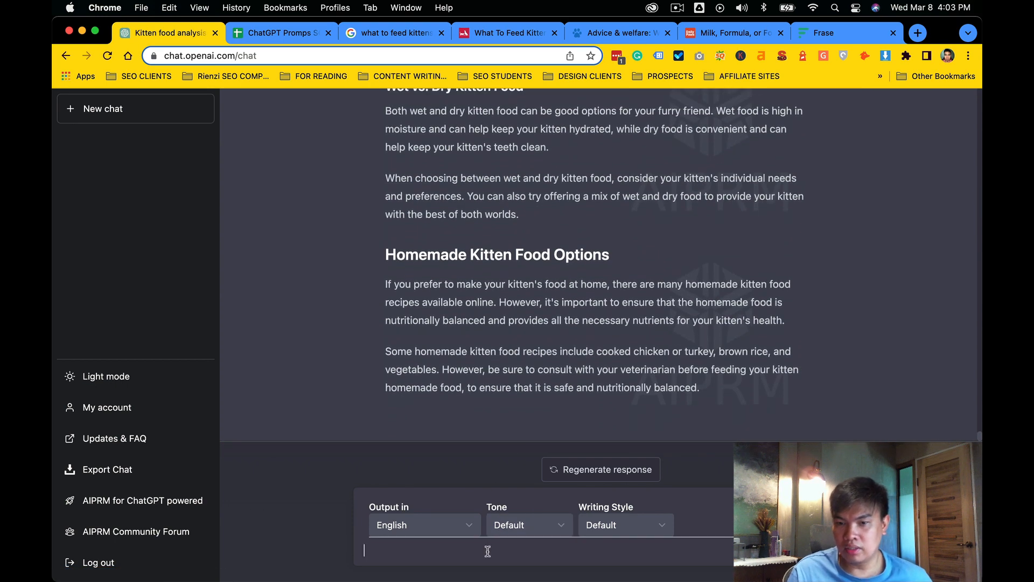
{"action": "type", "text": "continue"}
{"action": "key", "text": "Return"}
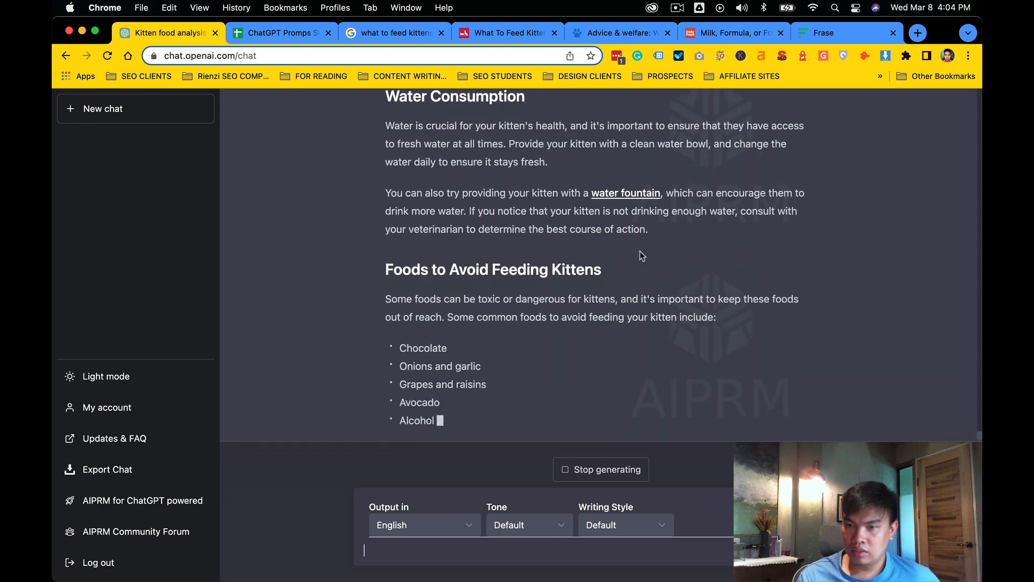
Review the inserted hyperlinks in the water consumption and treats sections, and check the wet, dry and homemade food sections for links.
{"action": "scroll", "coordinate": [640, 245], "scroll_direction": "up", "scroll_amount": 2}
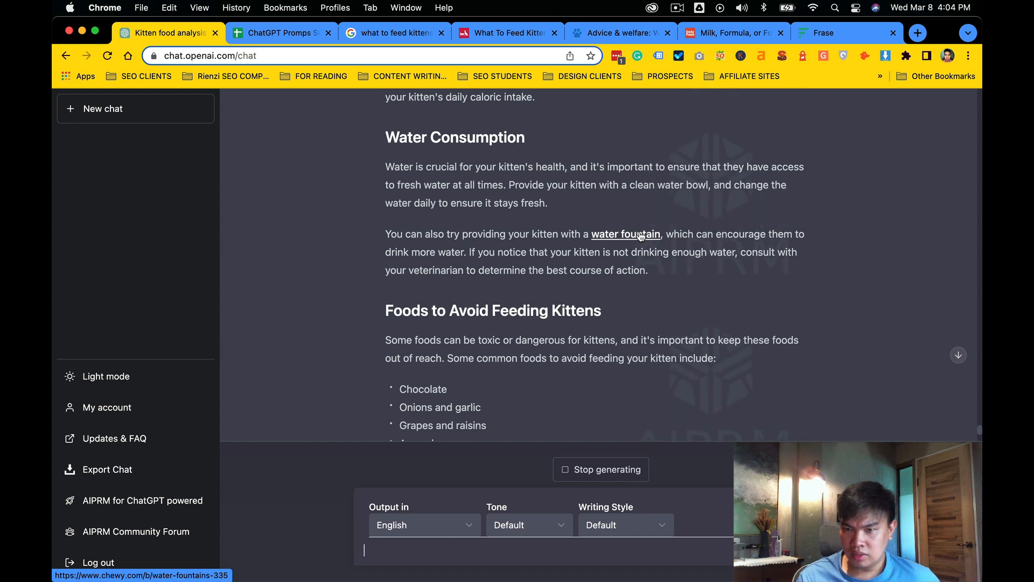
{"action": "scroll", "coordinate": [639, 239], "scroll_direction": "up", "scroll_amount": 1}
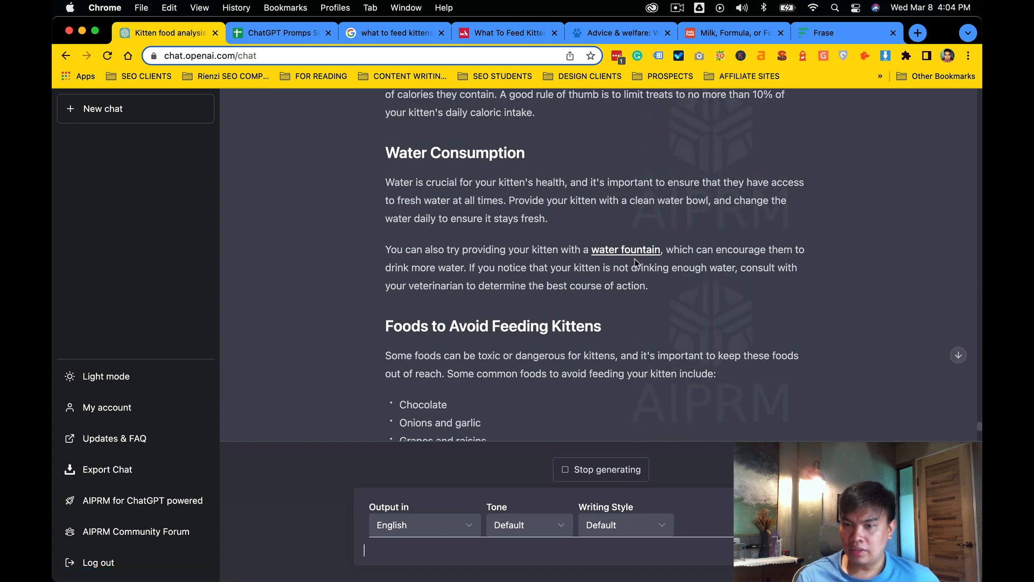
{"action": "scroll", "coordinate": [640, 250], "scroll_direction": "up", "scroll_amount": 4}
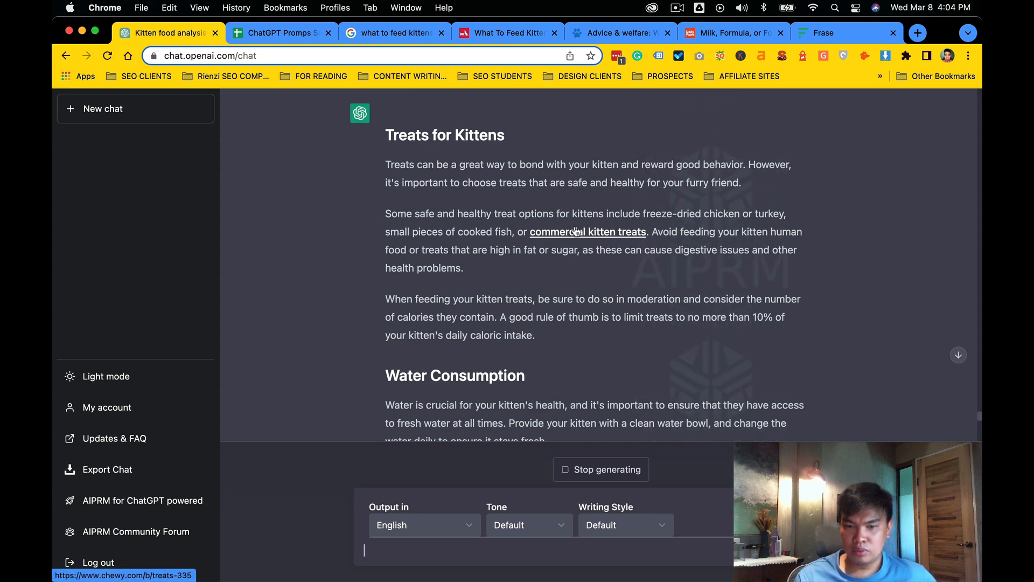
{"action": "scroll", "coordinate": [576, 232], "scroll_direction": "up", "scroll_amount": 6}
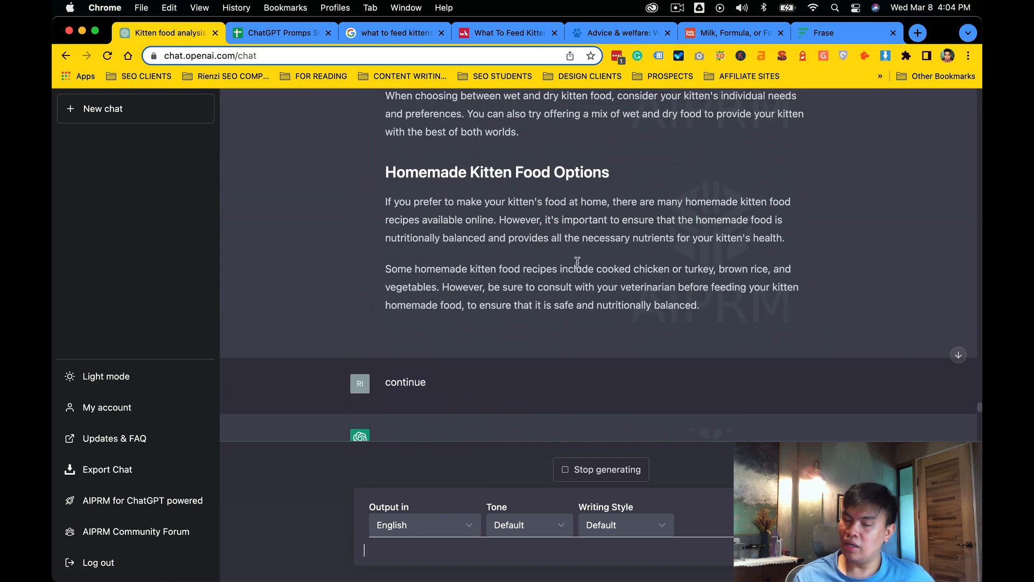
{"action": "scroll", "coordinate": [578, 263], "scroll_direction": "up", "scroll_amount": 1}
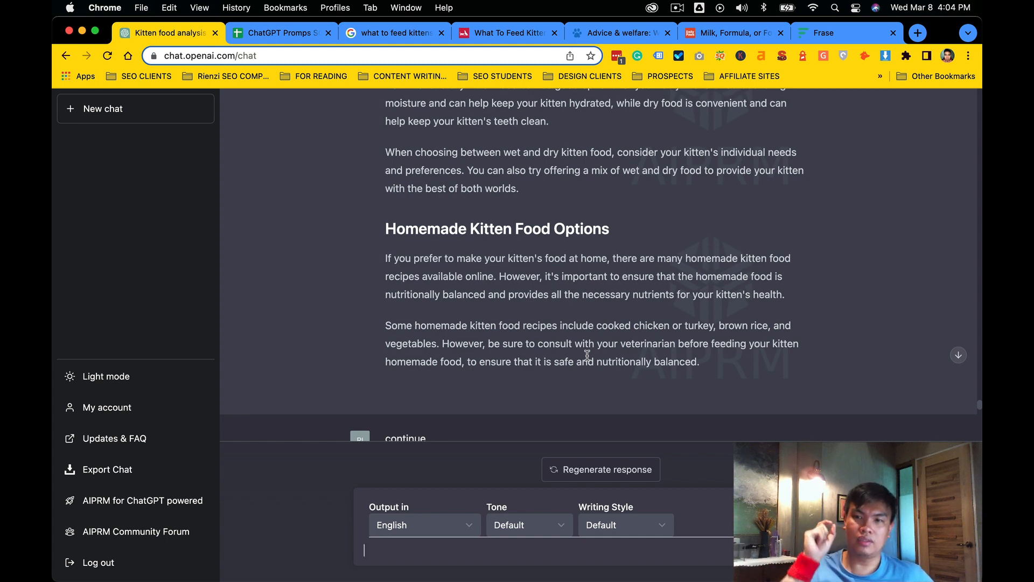
{"action": "scroll", "coordinate": [587, 355], "scroll_direction": "up", "scroll_amount": 5}
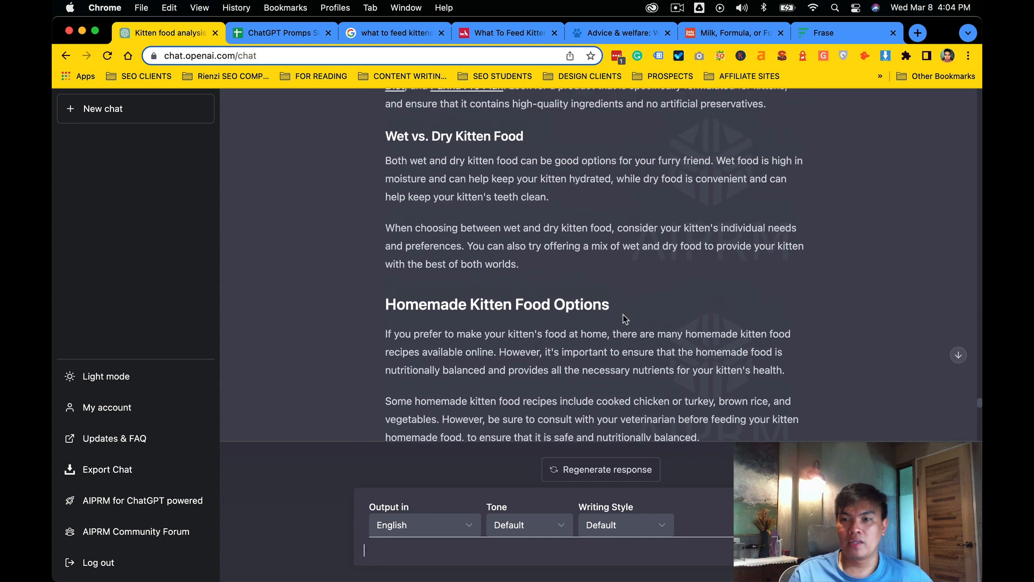
{"action": "scroll", "coordinate": [724, 147], "scroll_direction": "down", "scroll_amount": 20}
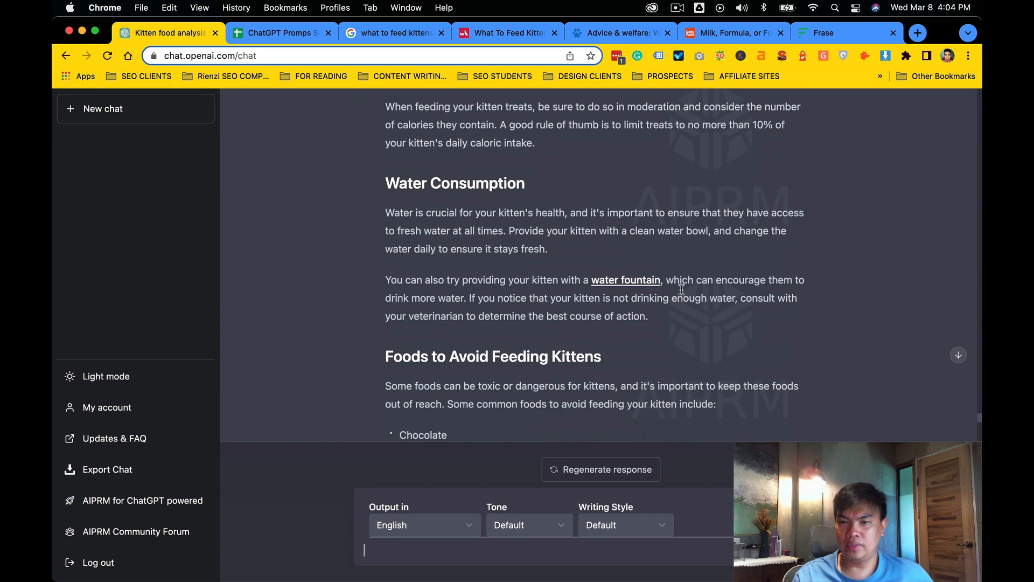
Check the end of the article in ChatGPT, and read prompts P12 to P18 in the spreadsheet to find what comes next.
{"action": "scroll", "coordinate": [649, 321], "scroll_direction": "down", "scroll_amount": 7}
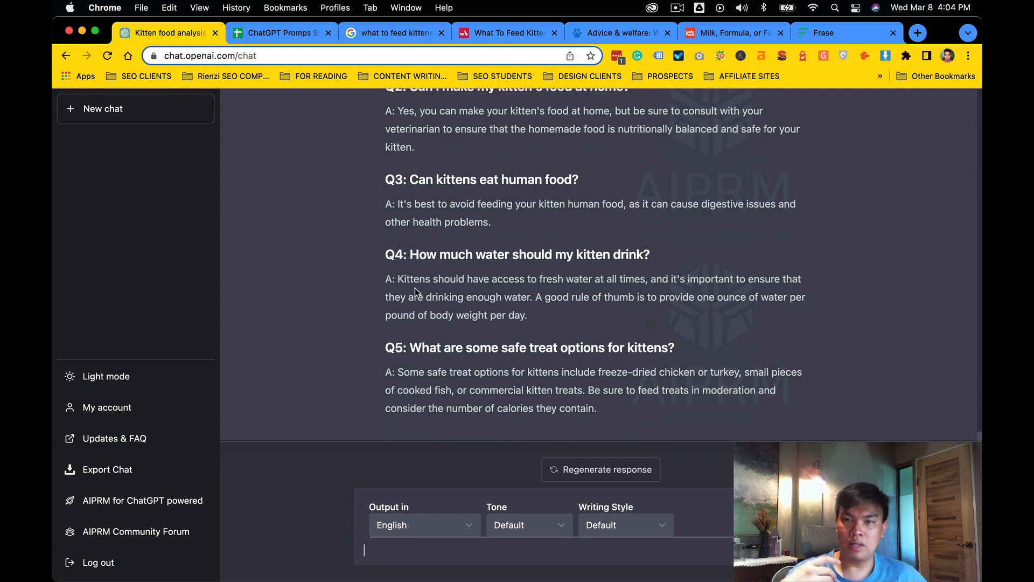
{"action": "key", "text": "ctrl+Tab"}
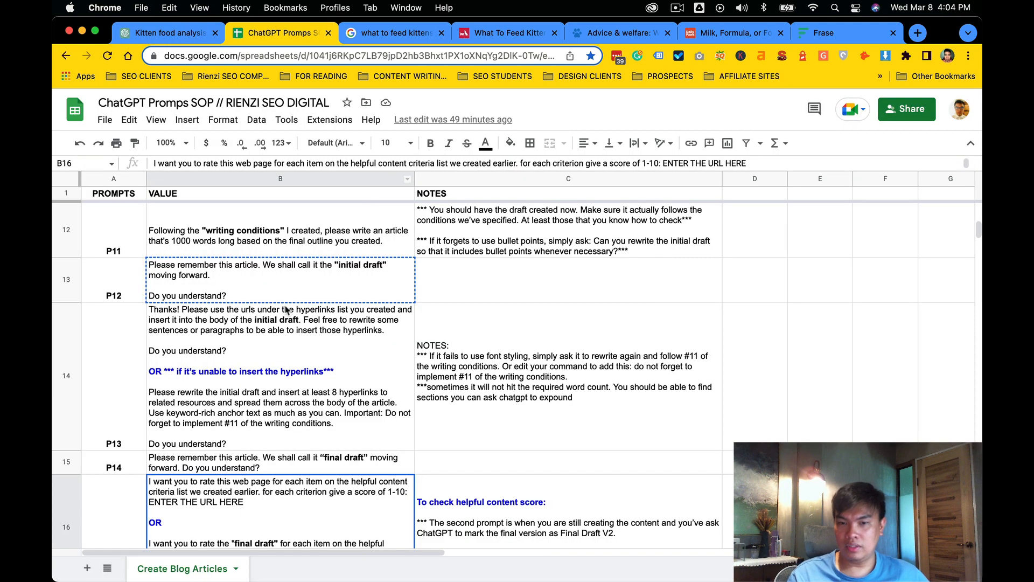
{"action": "left_click", "coordinate": [488, 394]}
{"action": "scroll", "coordinate": [488, 393], "scroll_direction": "down", "scroll_amount": 5}
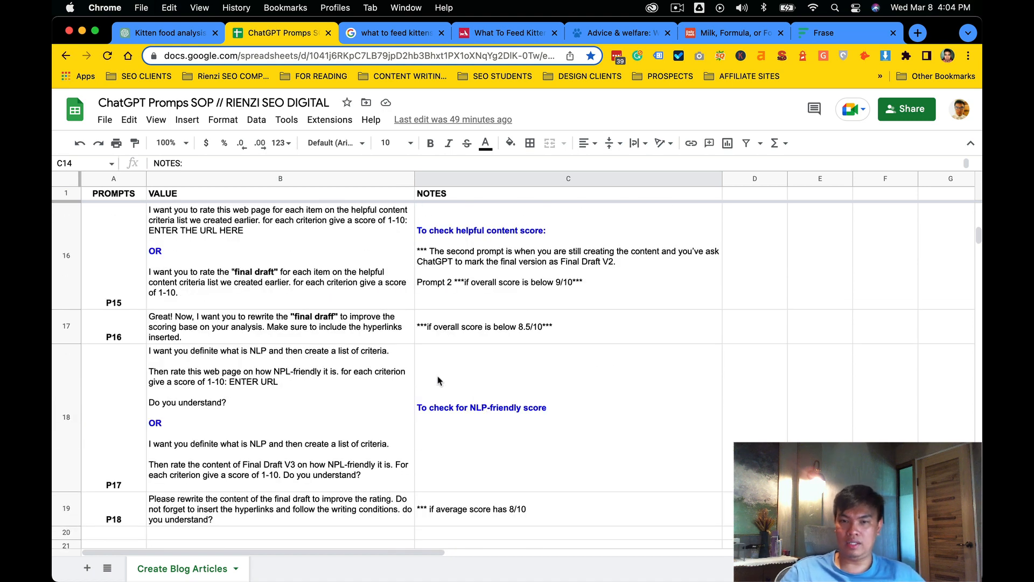
{"action": "left_click", "coordinate": [256, 373]}
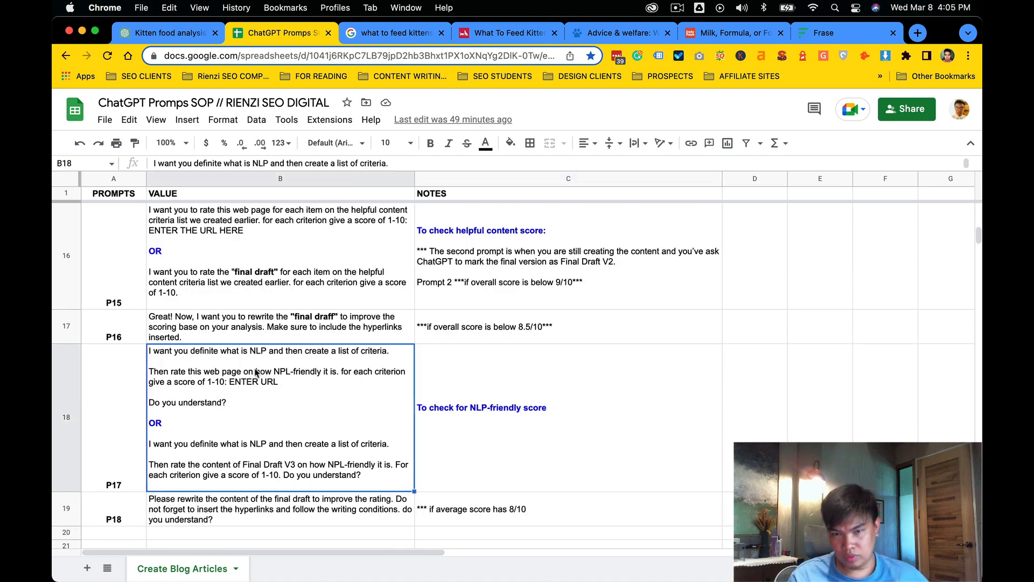
{"action": "left_click", "coordinate": [240, 264]}
{"action": "scroll", "coordinate": [258, 299], "scroll_direction": "up", "scroll_amount": 8}
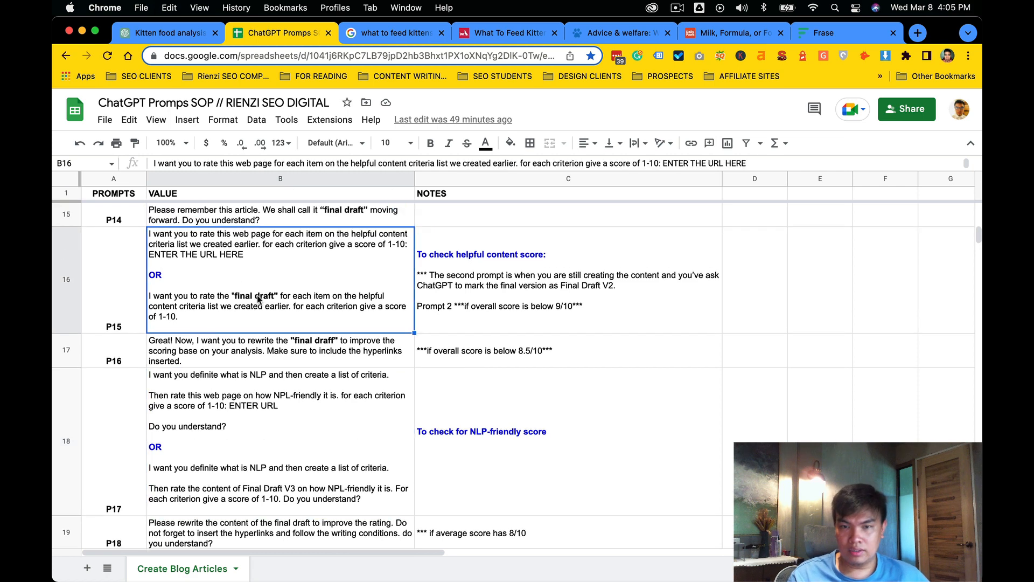
{"action": "left_click", "coordinate": [258, 399]}
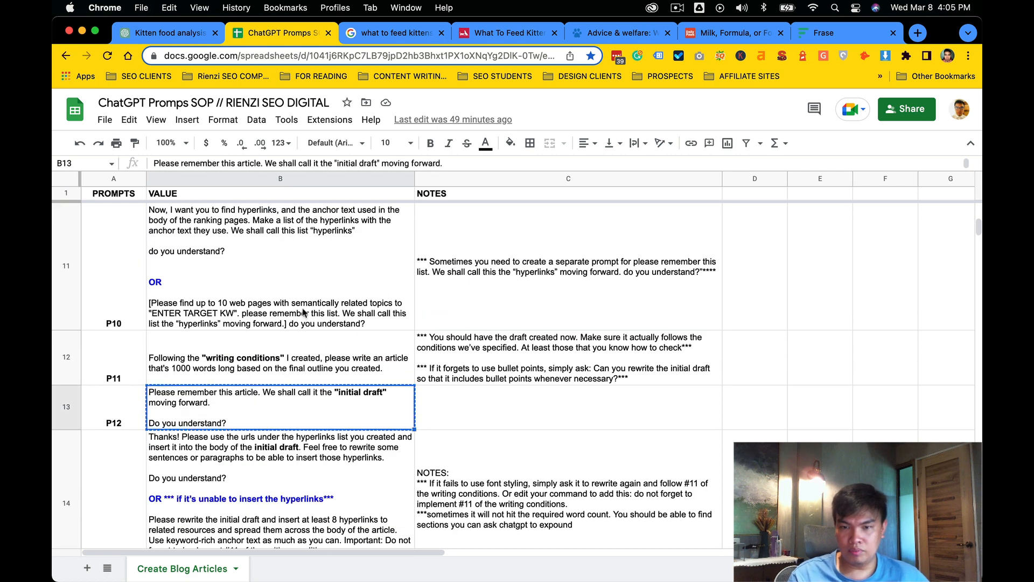
Copy prompt P14 from the spreadsheet and send it to ChatGPT to have the article remembered as the "final draft".
{"action": "scroll", "coordinate": [305, 312], "scroll_direction": "down", "scroll_amount": 3}
{"action": "left_click", "coordinate": [296, 399]}
{"action": "left_click", "coordinate": [300, 464]}
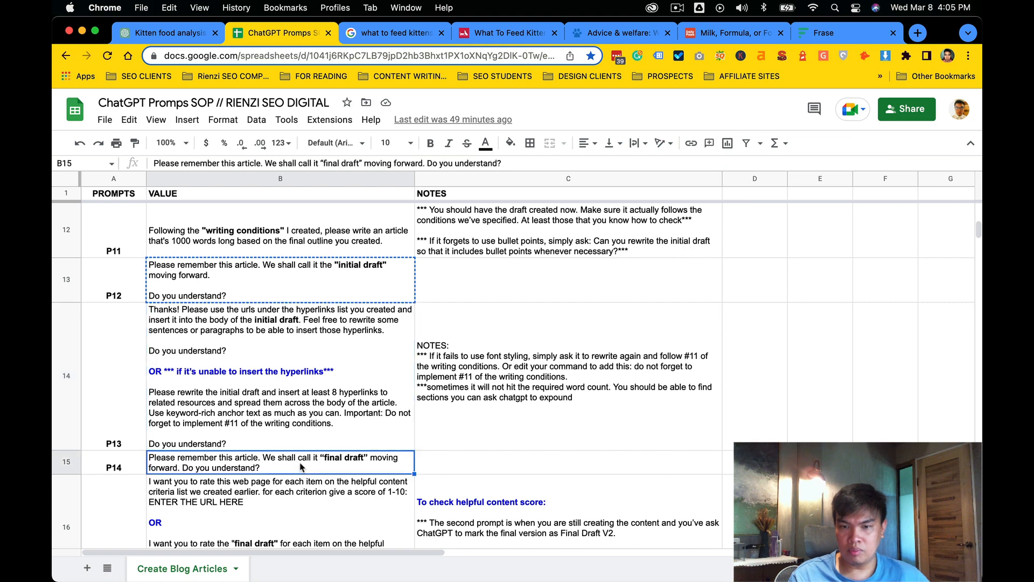
{"action": "key", "text": "super+c"}
{"action": "key", "text": "ctrl+shift+Tab"}
{"action": "key", "text": "super+v"}
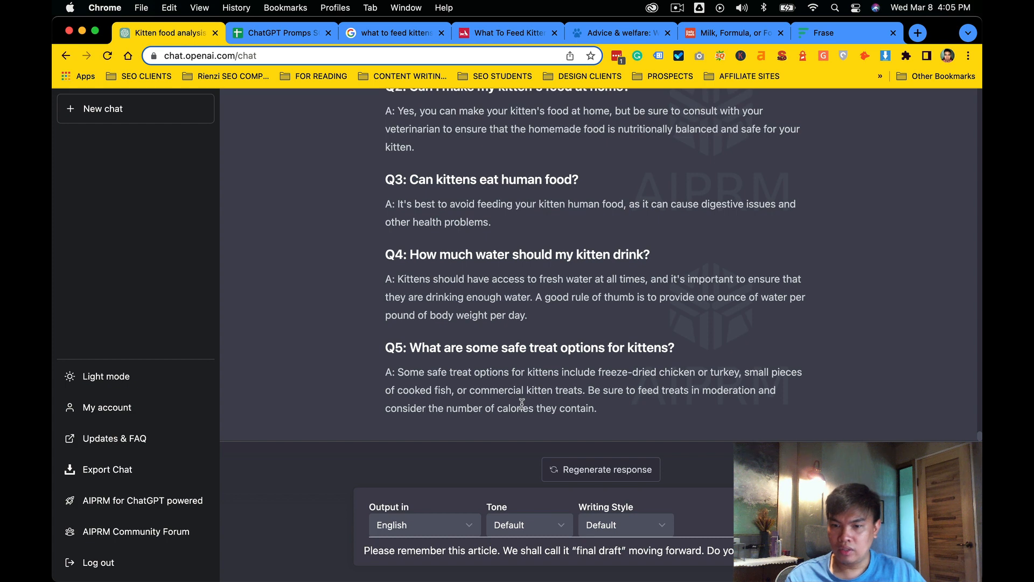
{"action": "key", "text": "Return"}
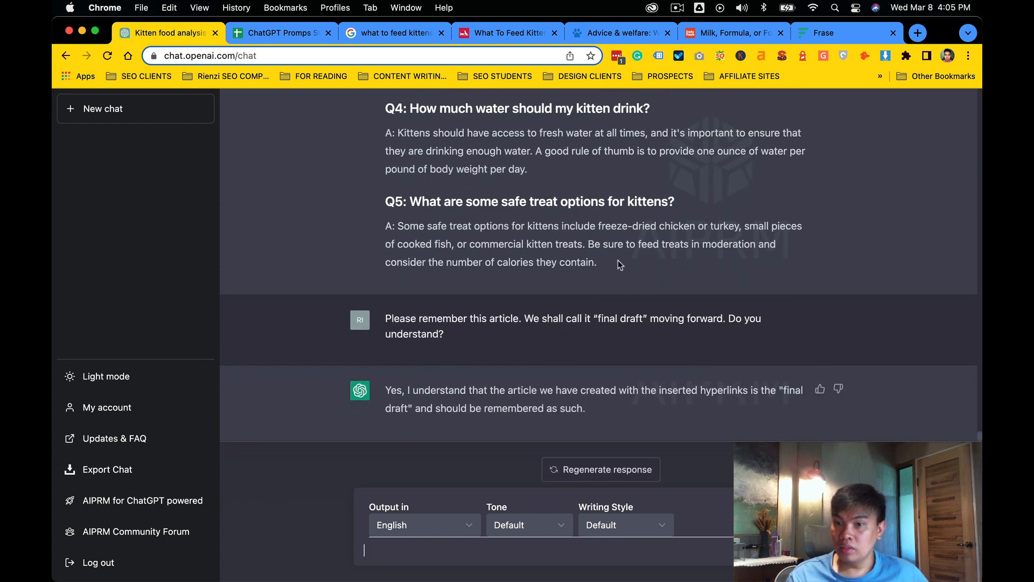
Select the second part of the article in ChatGPT, from the Treats for Kittens heading to the end of the FAQ, for copying.
{"action": "left_click_drag", "start_coordinate": [618, 264], "coordinate": [507, 170]}
{"action": "scroll", "coordinate": [485, 178], "scroll_direction": "up", "scroll_amount": 3}
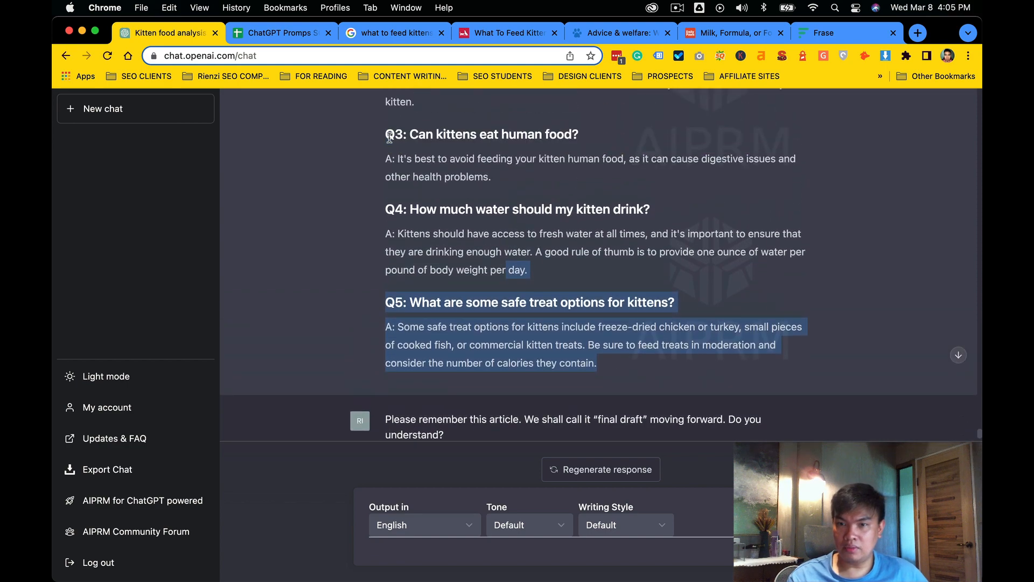
{"action": "scroll", "coordinate": [408, 157], "scroll_direction": "up", "scroll_amount": 10}
{"action": "scroll", "coordinate": [421, 217], "scroll_direction": "up", "scroll_amount": 8}
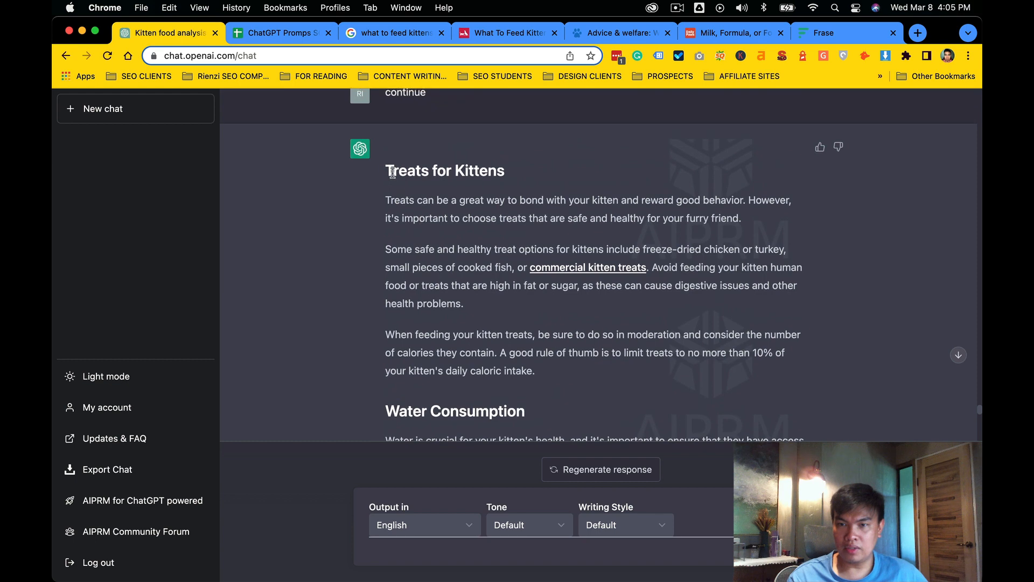
{"action": "left_click", "coordinate": [386, 170], "text": "shift"}
Switch to Frase, place its tab beside the spreadsheet's, and paste the copied second part into the empty Initial Draft document.
{"action": "left_click", "coordinate": [825, 33]}
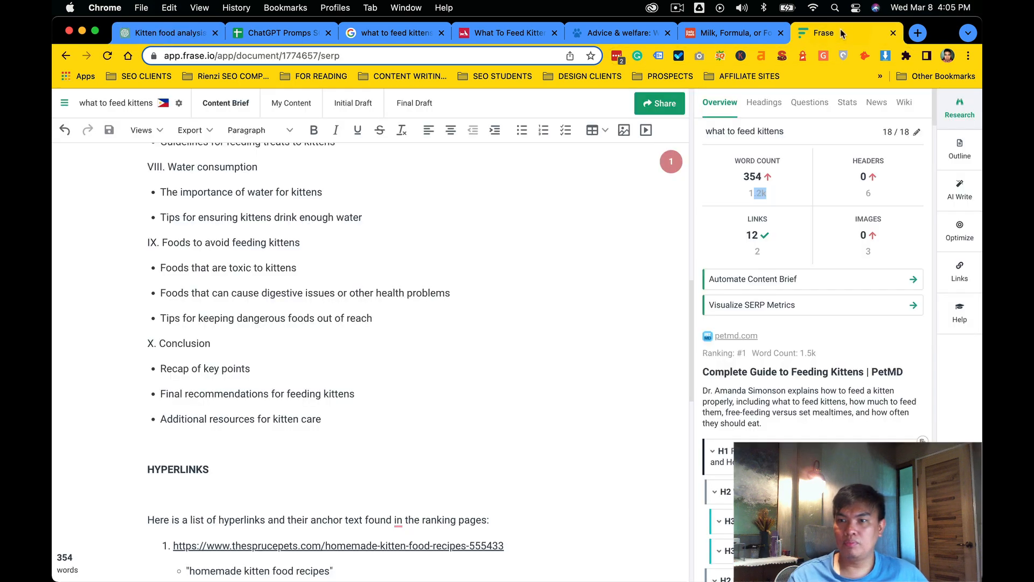
{"action": "left_click_drag", "start_coordinate": [818, 36], "coordinate": [366, 33]}
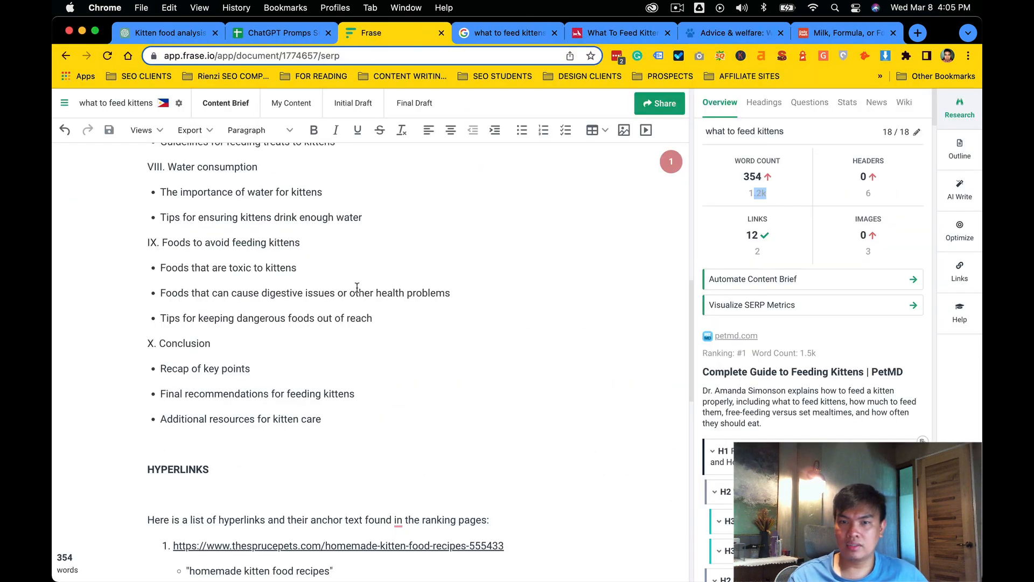
{"action": "left_click", "coordinate": [345, 113]}
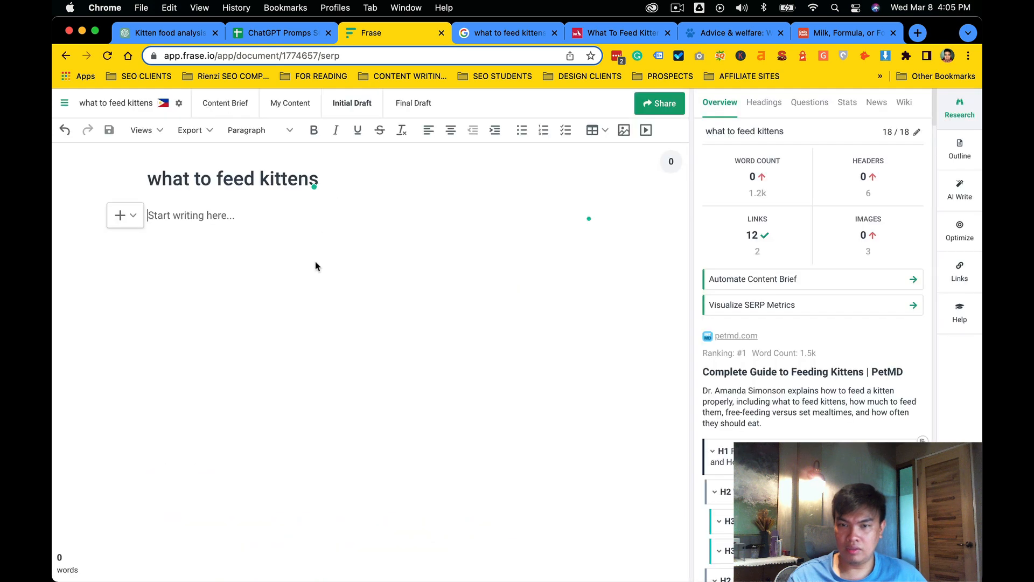
{"action": "left_click", "coordinate": [221, 216]}
{"action": "key", "text": "super+v"}
Copy the first part of the article from ChatGPT, from its title through Homemade Kitten Food Options, and return to Frase.
{"action": "key", "text": "super+1"}
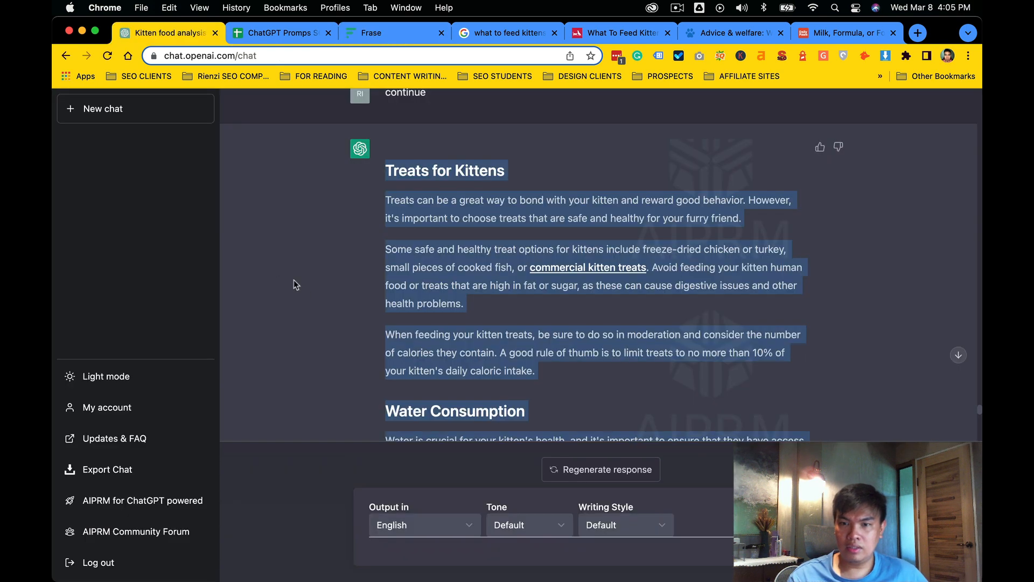
{"action": "scroll", "coordinate": [456, 280], "scroll_direction": "up", "scroll_amount": 5}
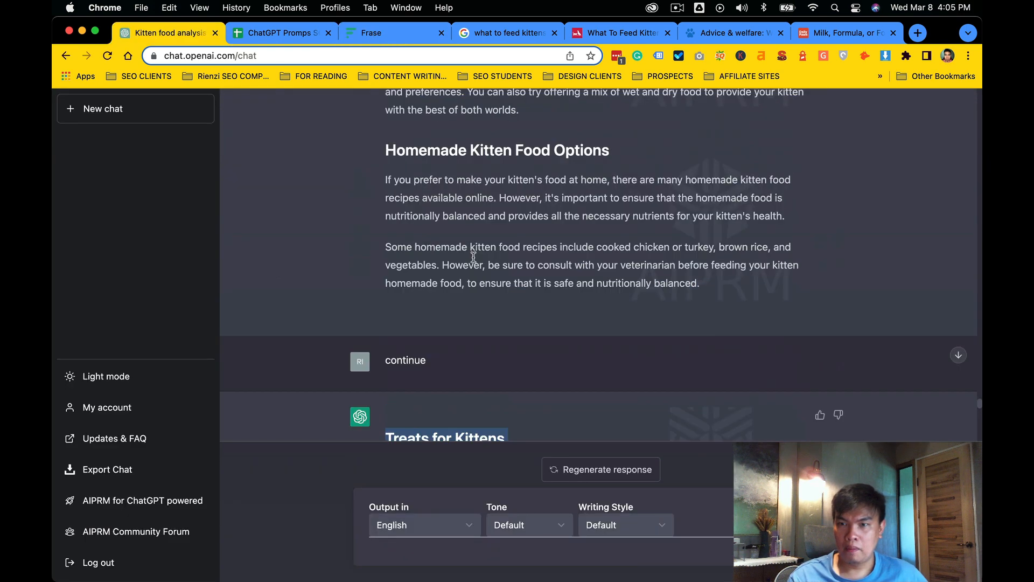
{"action": "left_click_drag", "start_coordinate": [674, 321], "coordinate": [387, 119]}
{"action": "scroll", "coordinate": [389, 162], "scroll_direction": "up", "scroll_amount": 10}
{"action": "key", "text": "ctrl+Tab"}
{"action": "key", "text": "ctrl+Tab"}
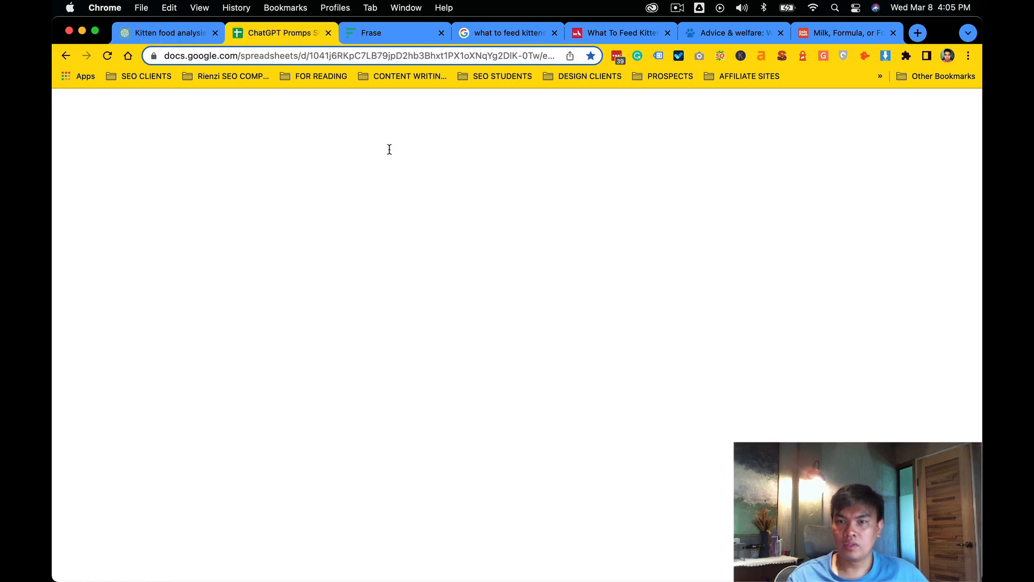
Insert the copied first part of the article above the Treats for Kittens heading in Frase's Initial Draft.
{"action": "left_click", "coordinate": [147, 223]}
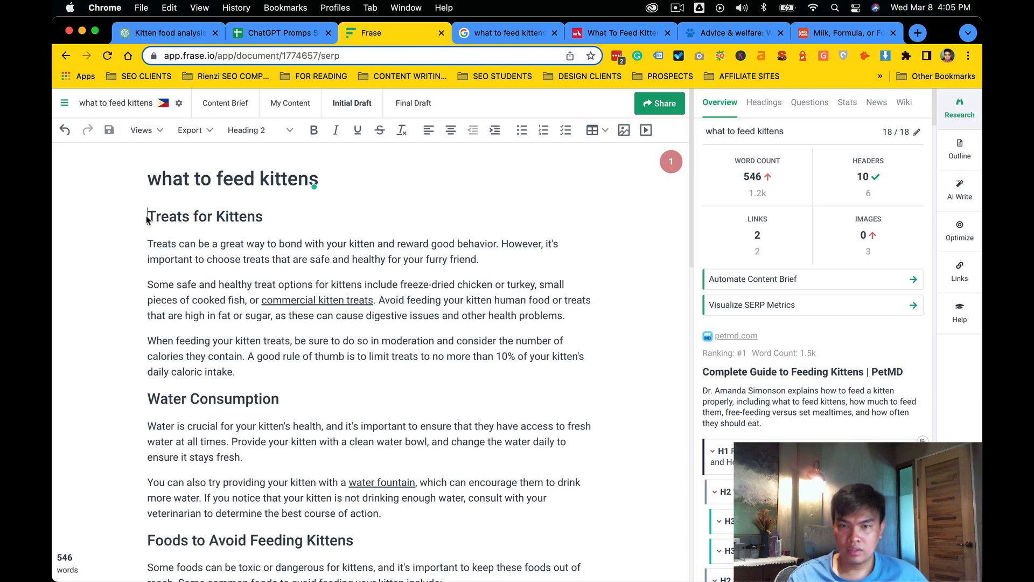
{"action": "key", "text": "ctrl+shift+Tab"}
{"action": "key", "text": "ctrl+shift+Tab"}
{"action": "scroll", "coordinate": [444, 335], "scroll_direction": "down", "scroll_amount": 15}
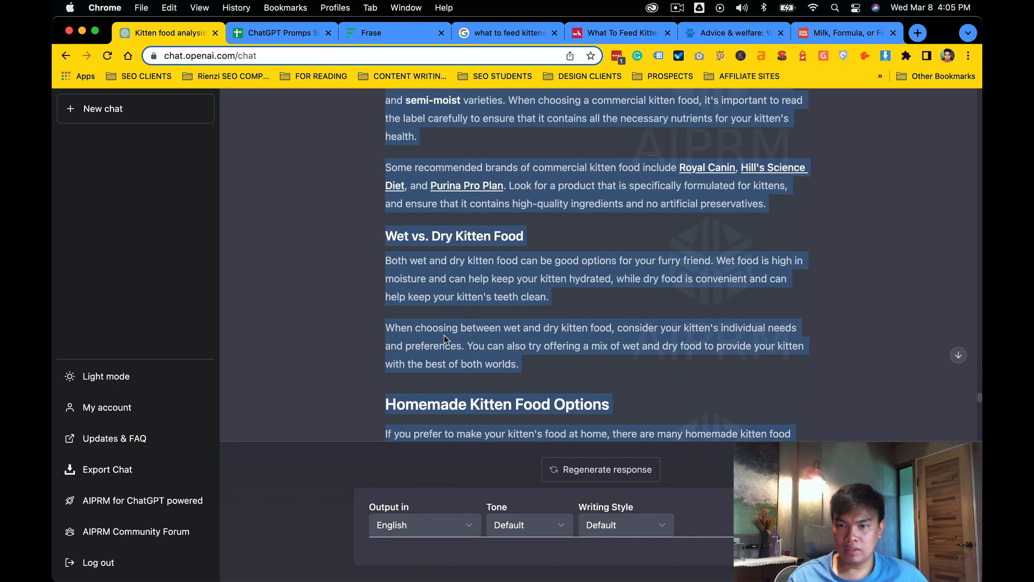
{"action": "scroll", "coordinate": [444, 335], "scroll_direction": "down", "scroll_amount": 15}
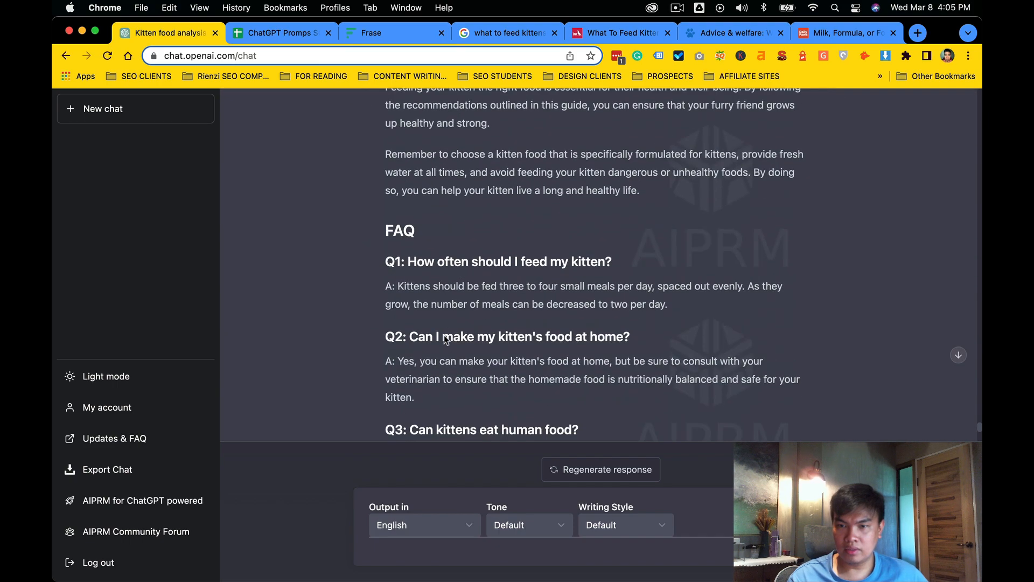
{"action": "scroll", "coordinate": [445, 338], "scroll_direction": "down", "scroll_amount": 5}
{"action": "key", "text": "ctrl+Tab"}
{"action": "key", "text": "ctrl+Tab"}
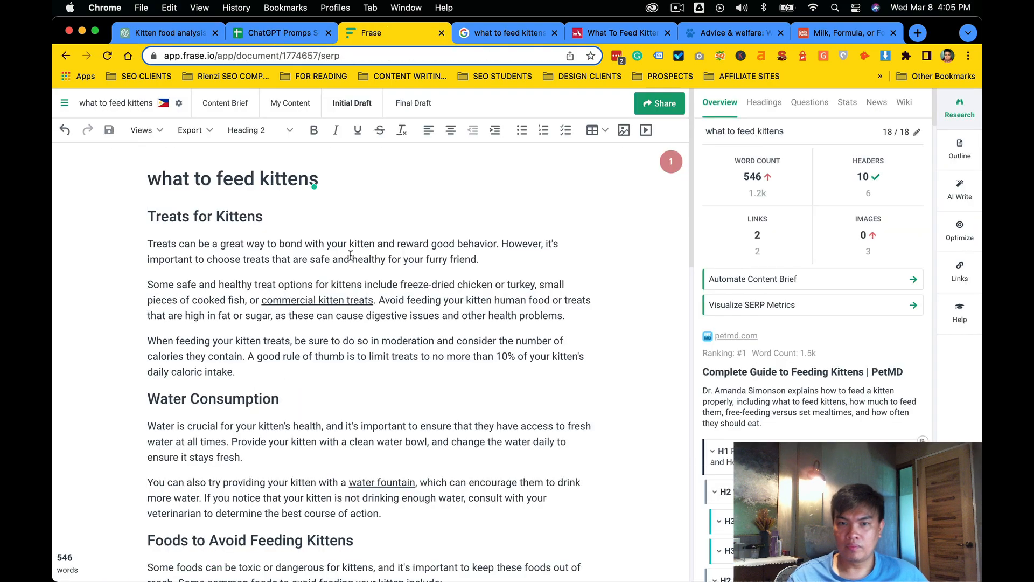
{"action": "key", "text": "Return"}
{"action": "key", "text": "Up"}
{"action": "key", "text": "super+v"}
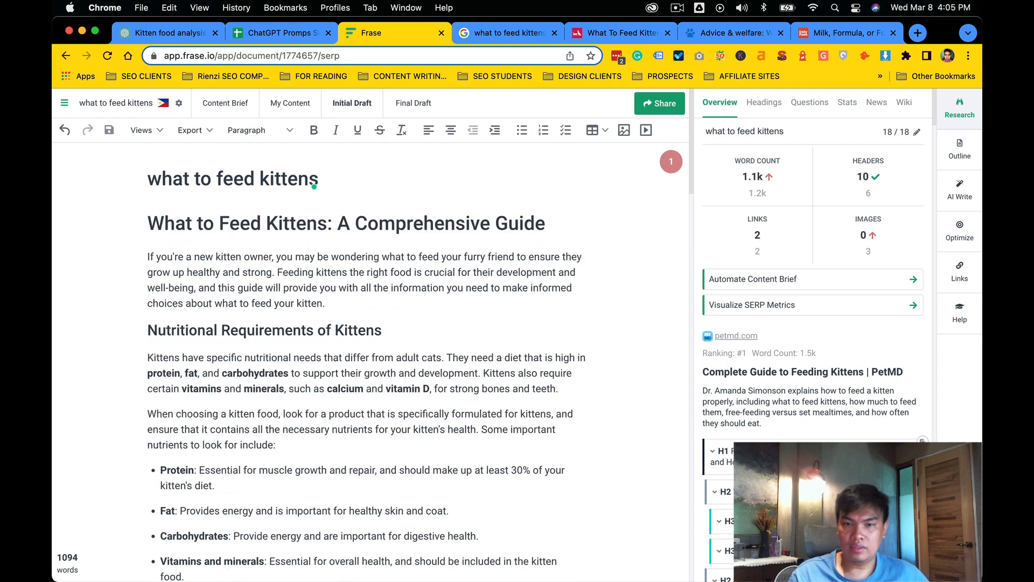
Check where the two pasted parts meet, compare the draft's word count with the target, and review the earlier sections.
{"action": "scroll", "coordinate": [364, 353], "scroll_direction": "down", "scroll_amount": 6}
{"action": "key", "text": "Down"}
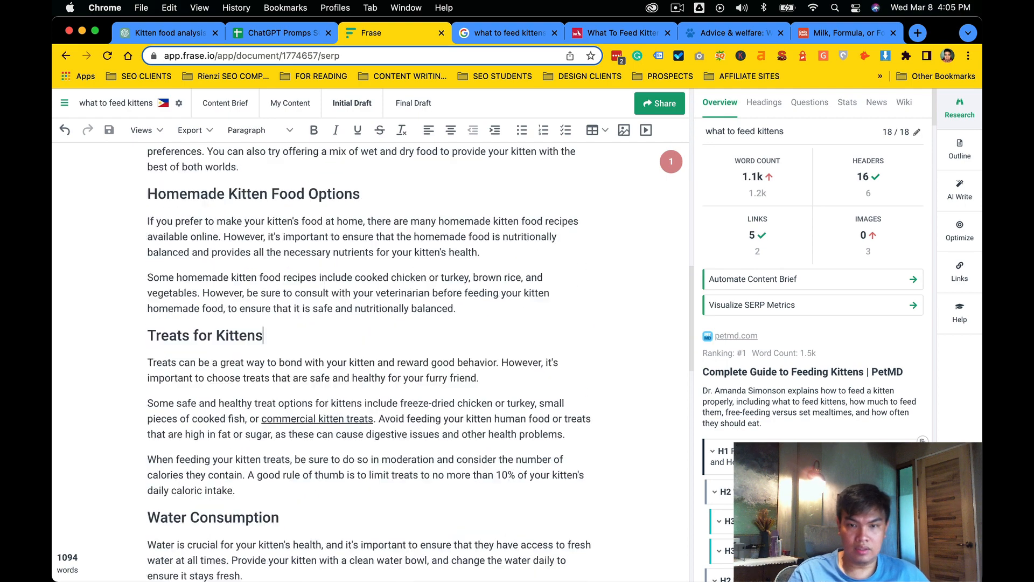
{"action": "key", "text": "Up"}
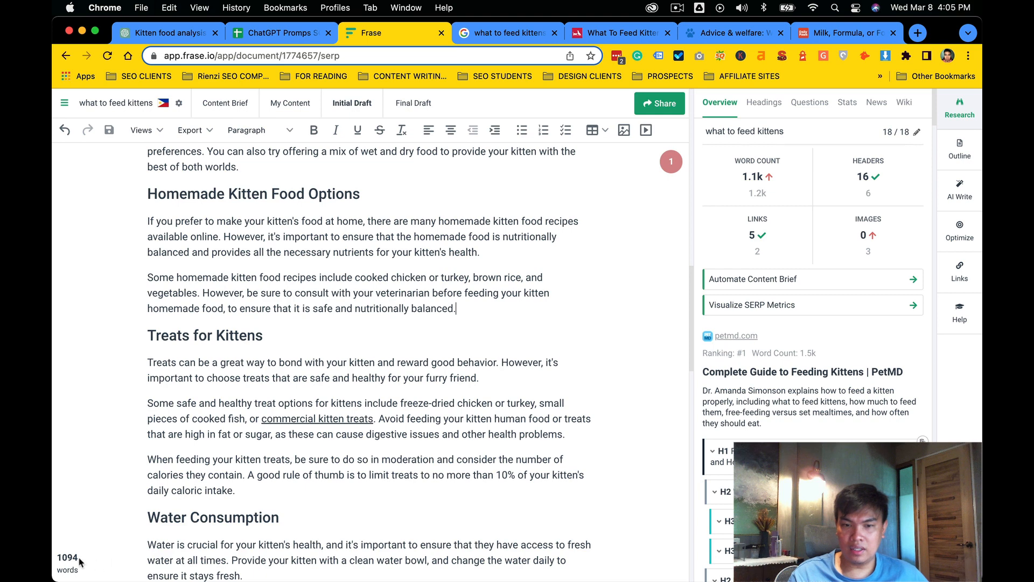
{"action": "left_click", "coordinate": [493, 327]}
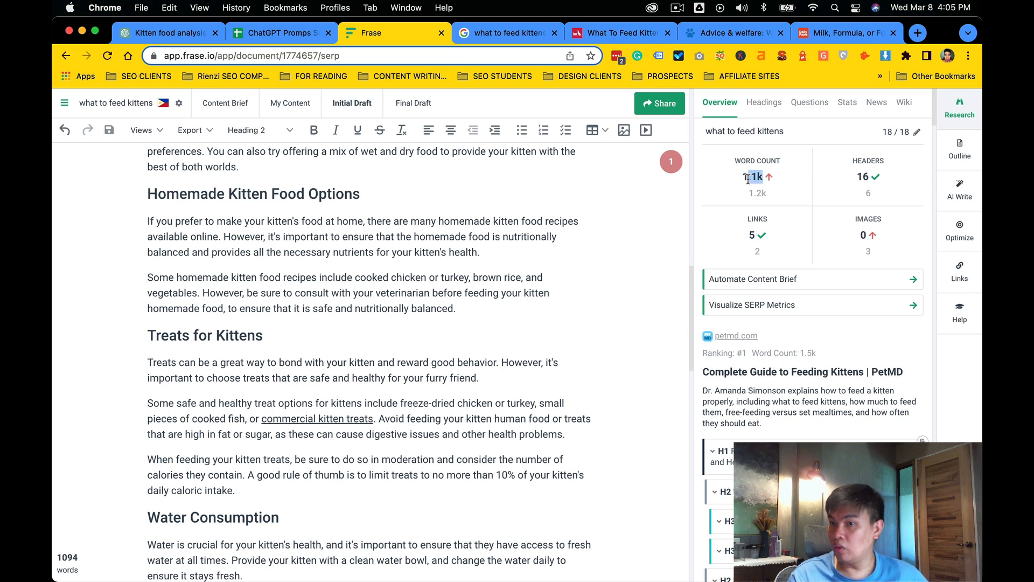
{"action": "left_click_drag", "start_coordinate": [776, 195], "coordinate": [752, 191]}
{"action": "left_click", "coordinate": [609, 285]}
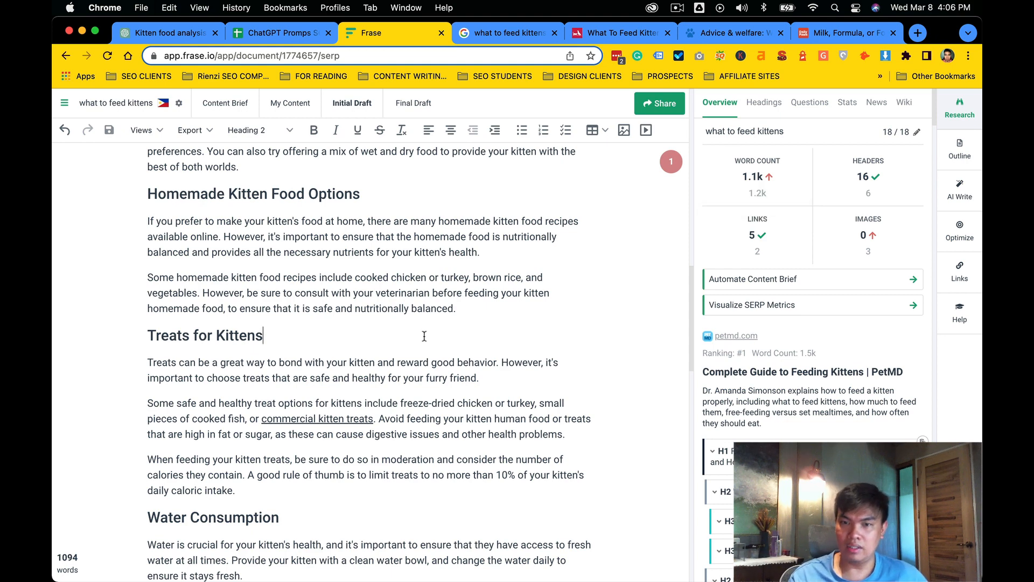
{"action": "scroll", "coordinate": [424, 336], "scroll_direction": "up", "scroll_amount": 10}
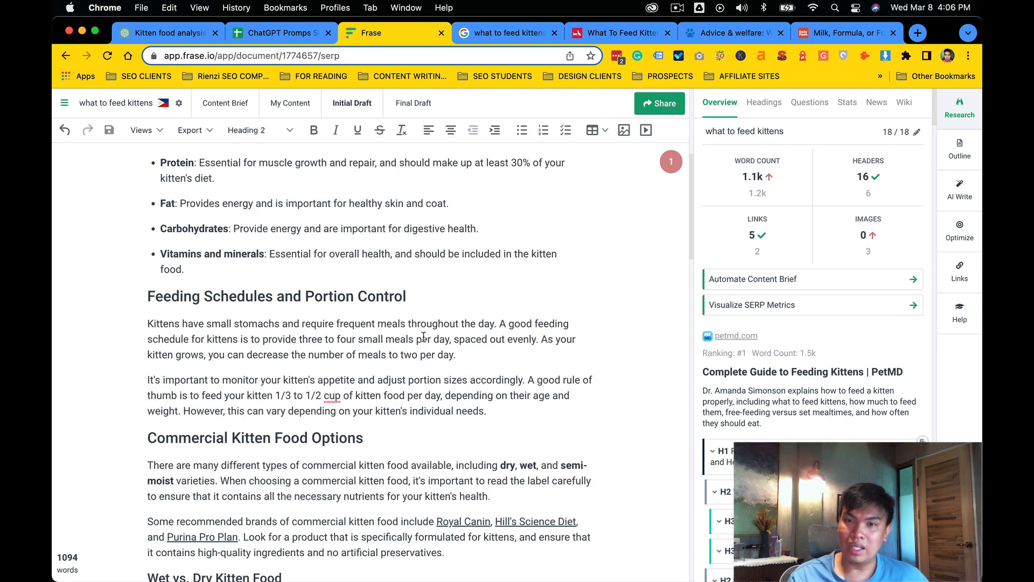
Copy the second P15 prompt, rating the "final draft" on each helpful content criterion from 1-10, into ChatGPT's message box.
{"action": "key", "text": "ctrl+shift+Tab"}
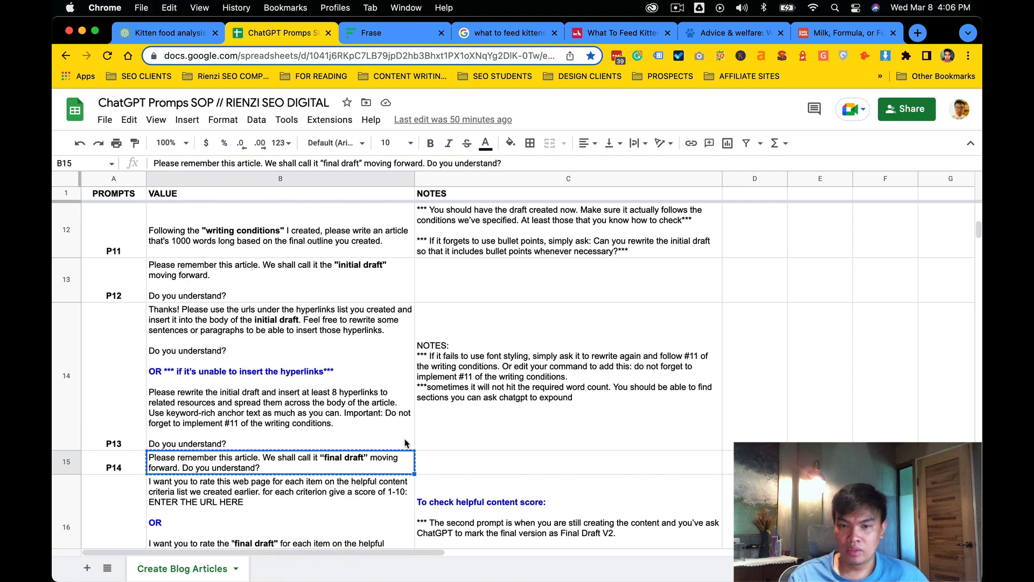
{"action": "left_click", "coordinate": [495, 441]}
{"action": "scroll", "coordinate": [494, 442], "scroll_direction": "down", "scroll_amount": 3}
{"action": "double_click", "coordinate": [248, 419]}
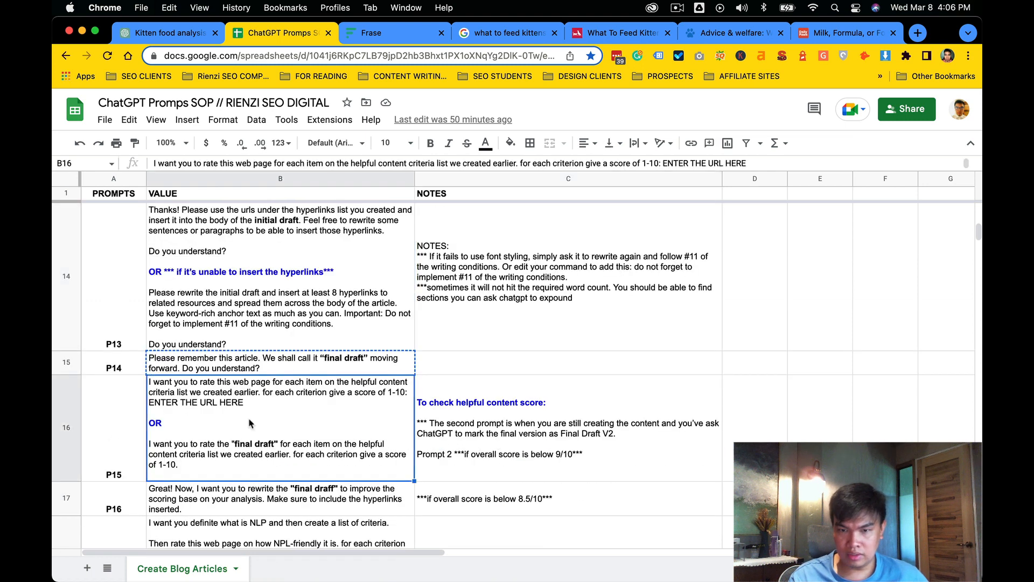
{"action": "left_click", "coordinate": [383, 387]}
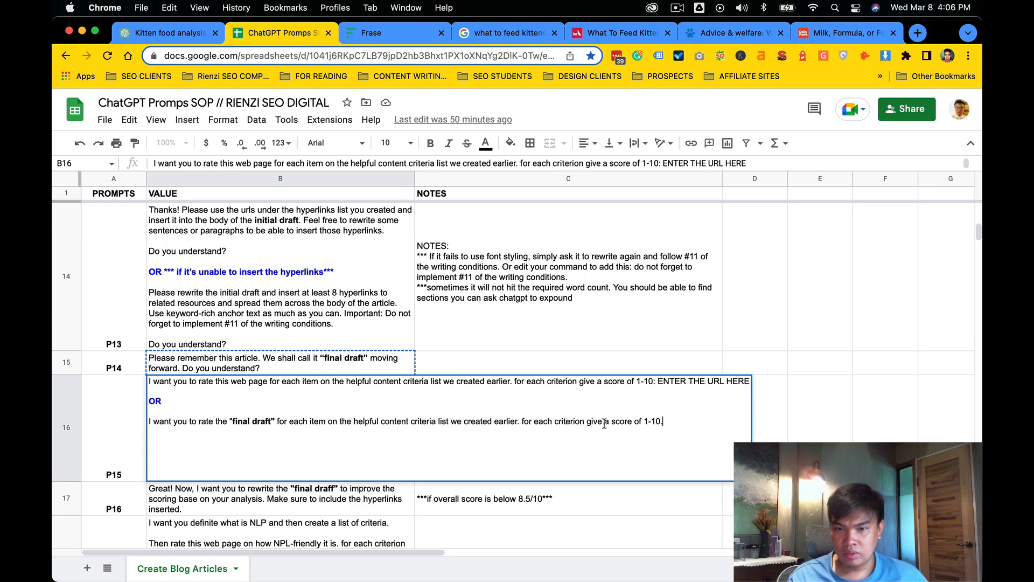
{"action": "left_click_drag", "start_coordinate": [663, 421], "coordinate": [151, 420]}
{"action": "key", "text": "cmd+c"}
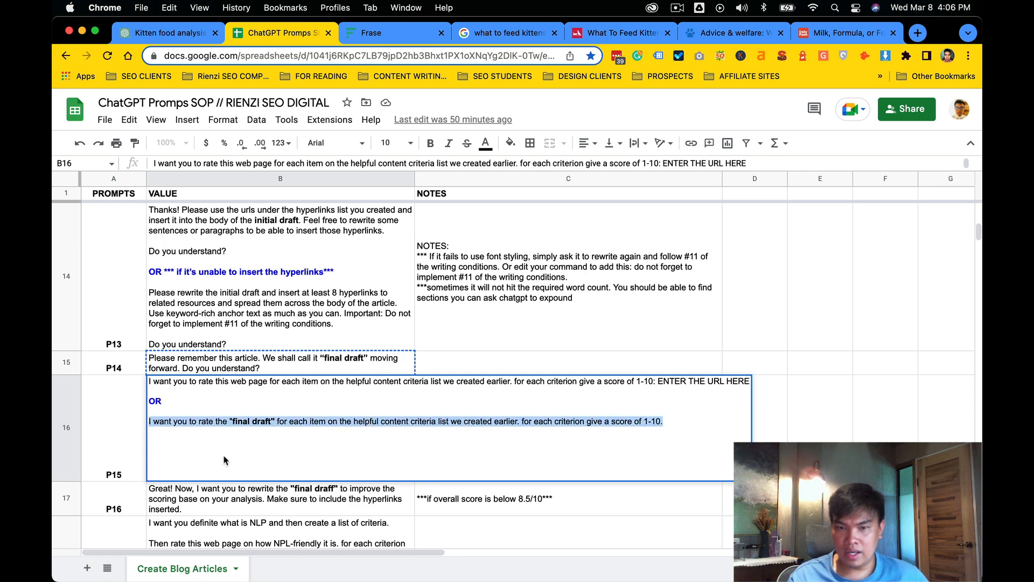
{"action": "key", "text": "ctrl+shift+Tab"}
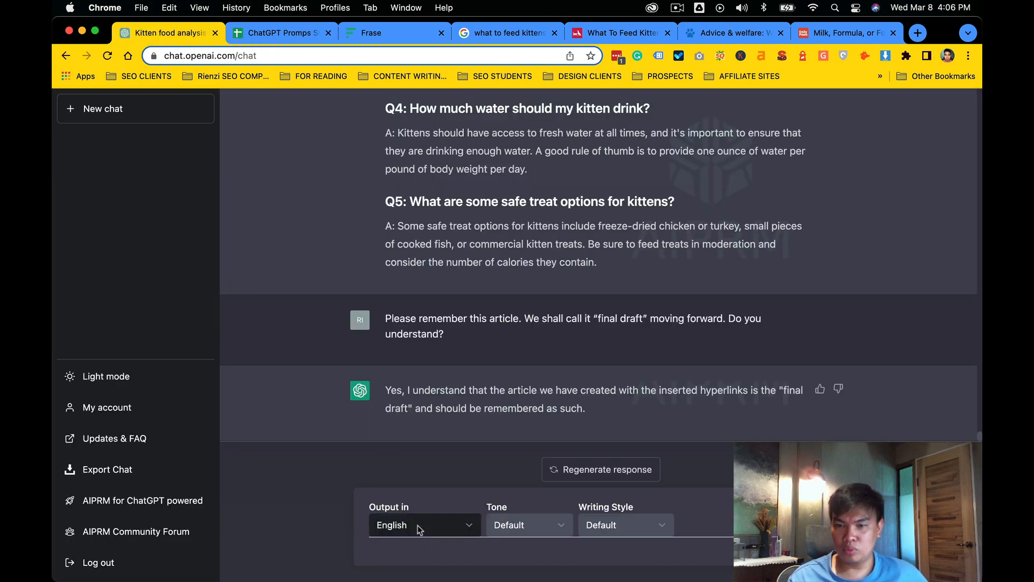
{"action": "left_click", "coordinate": [420, 550]}
{"action": "key", "text": "cmd+v"}
Check the remaining prompts P16 to P18 in the spreadsheet, and return to the unsent ChatGPT message.
{"action": "key", "text": "ctrl+Tab"}
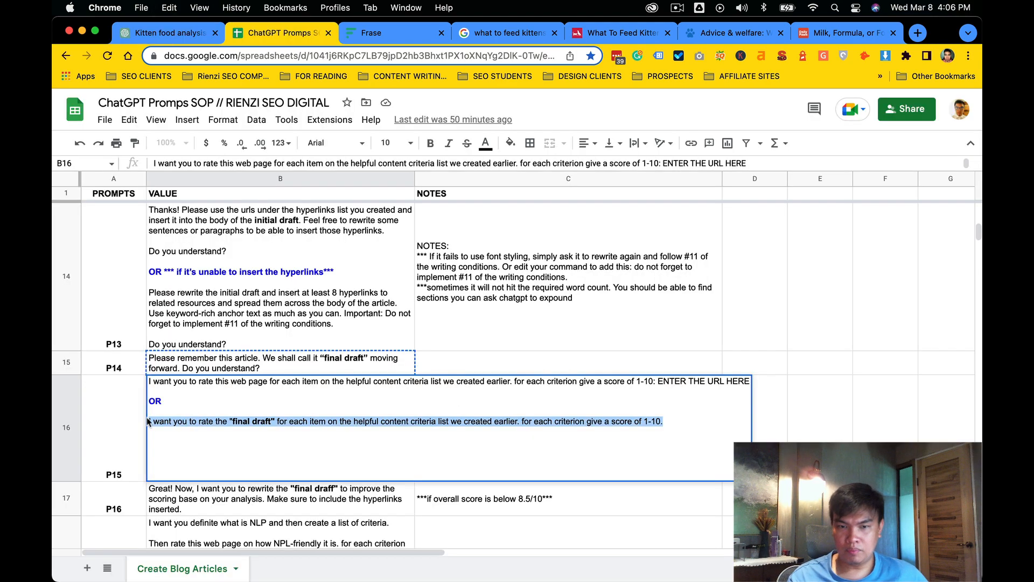
{"action": "left_click", "coordinate": [121, 422]}
{"action": "scroll", "coordinate": [189, 433], "scroll_direction": "down", "scroll_amount": 10}
{"action": "scroll", "coordinate": [188, 434], "scroll_direction": "up", "scroll_amount": 5}
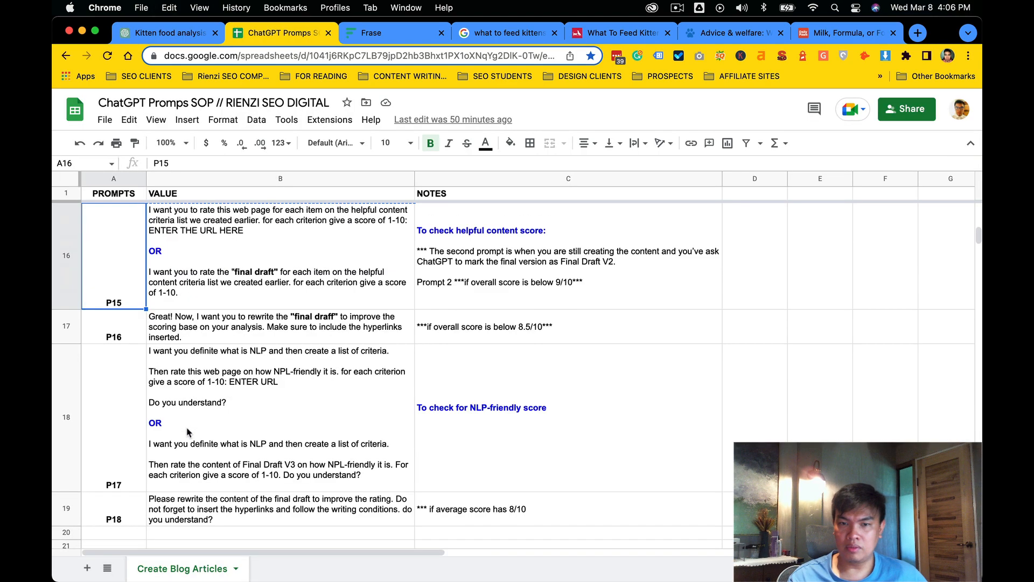
{"action": "key", "text": "ctrl+shift+Tab"}
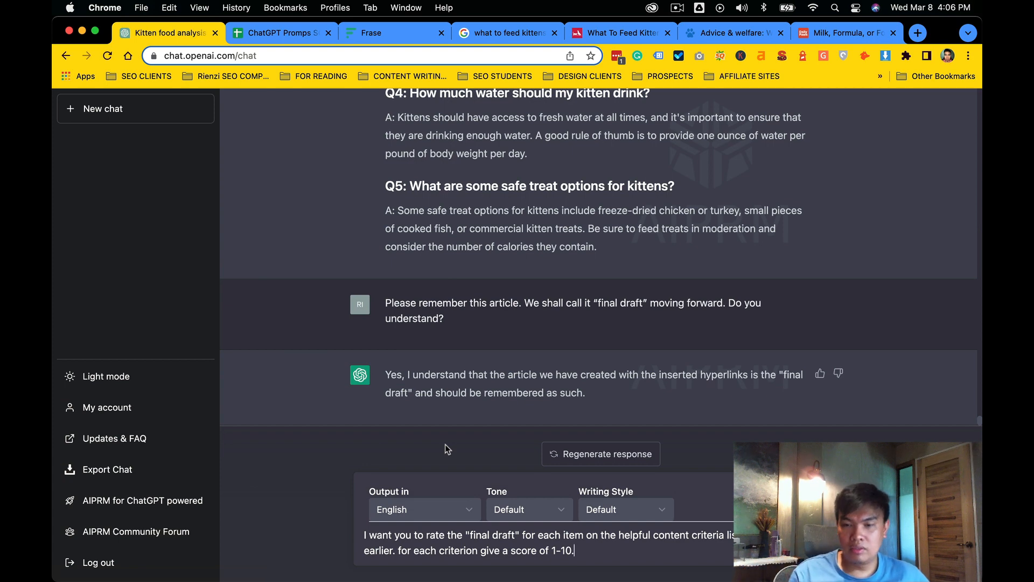
Submit the prompt rating the "final draft" on the helpful content criteria, and check the score given for Conciseness.
{"action": "key", "text": "Return"}
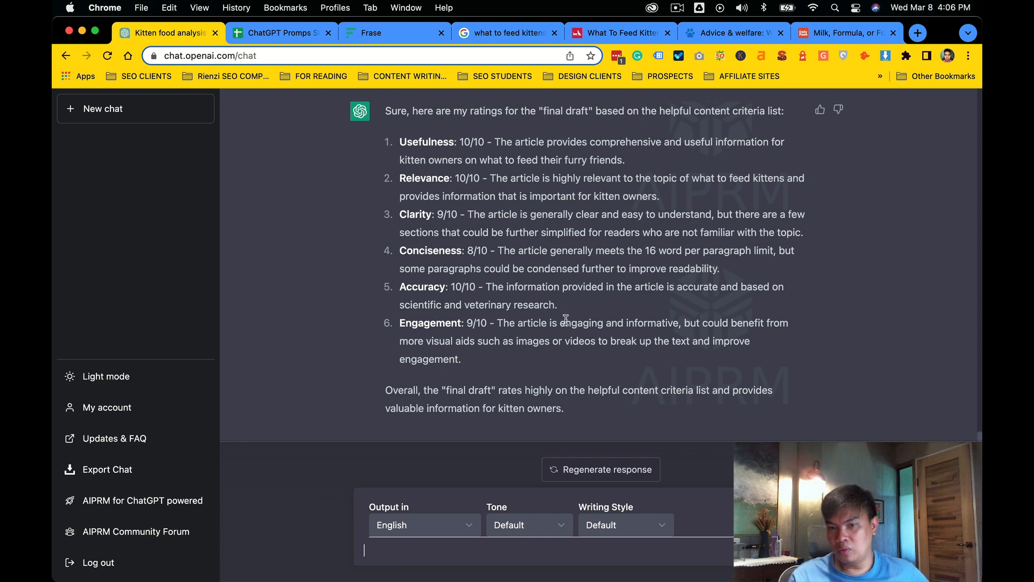
{"action": "mouse_move", "coordinate": [470, 246]}
{"action": "left_mouse_down"}
{"action": "mouse_move", "coordinate": [402, 251]}
{"action": "mouse_move", "coordinate": [484, 245]}
{"action": "left_mouse_up"}
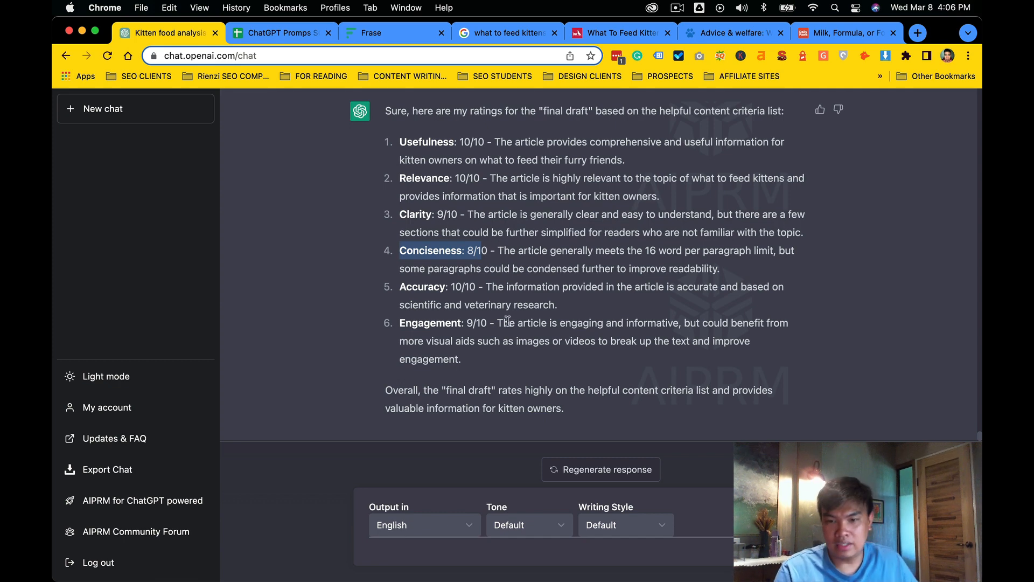
{"action": "left_click", "coordinate": [466, 570]}
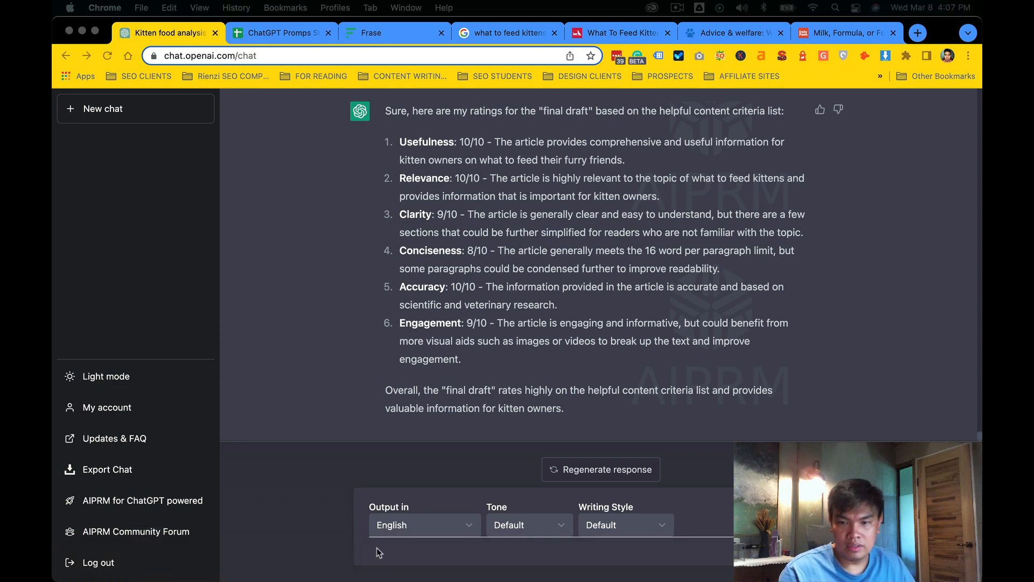
Send ChatGPT the message "please rewrite the initial draft to improve 4 of your rating.".
{"action": "left_click", "coordinate": [377, 548]}
{"action": "type", "text": "please r"}
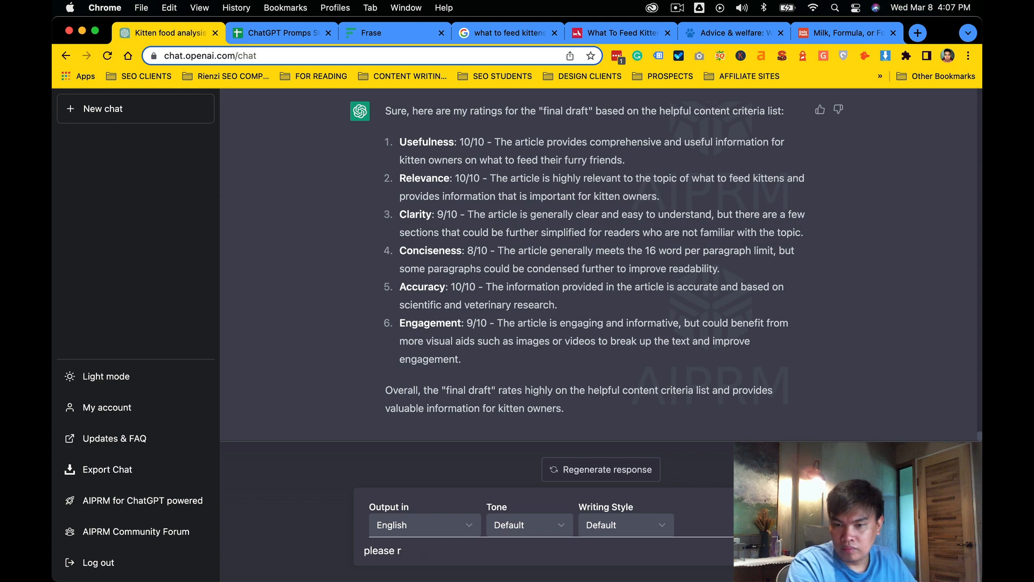
{"action": "type", "text": "weriewrite the"}
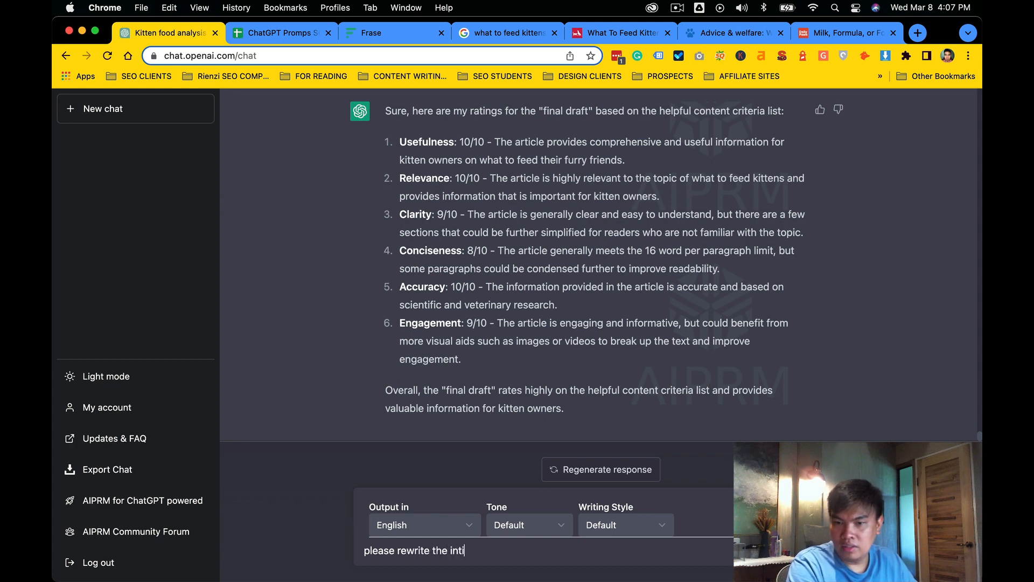
{"action": "type", "text": " initial d"}
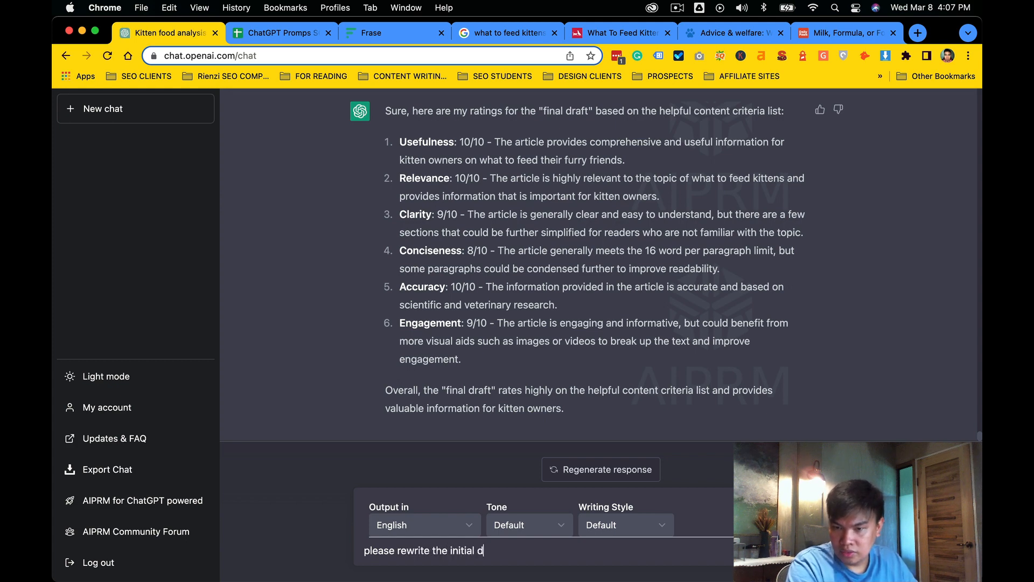
{"action": "type", "text": "raft"}
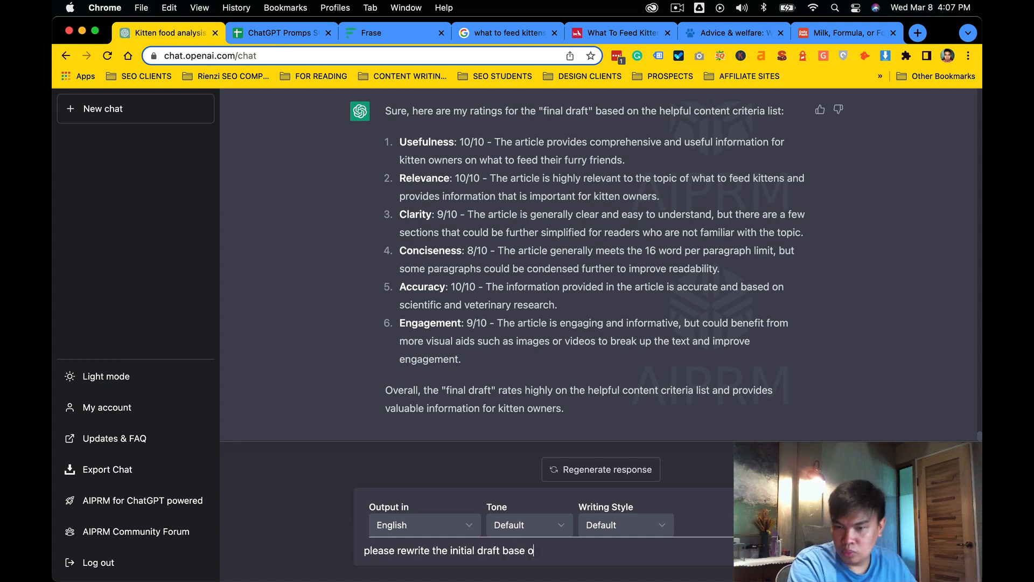
{"action": "type", "text": " base"}
{"action": "key", "text": "BackSpace"}
{"action": "key", "text": "BackSpace"}
{"action": "key", "text": "BackSpace"}
{"action": "key", "text": "BackSpace"}
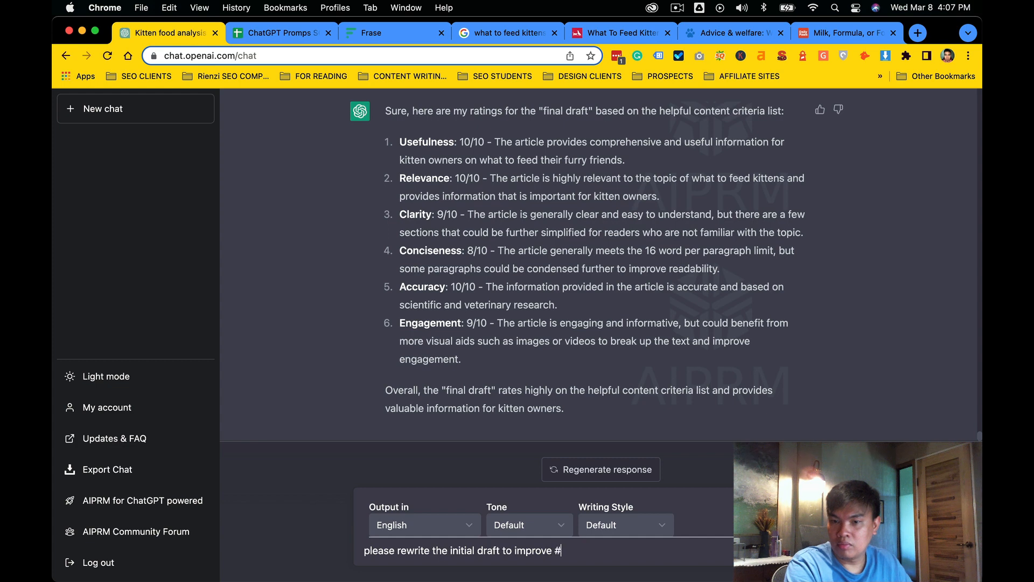
{"action": "type", "text": "your"}
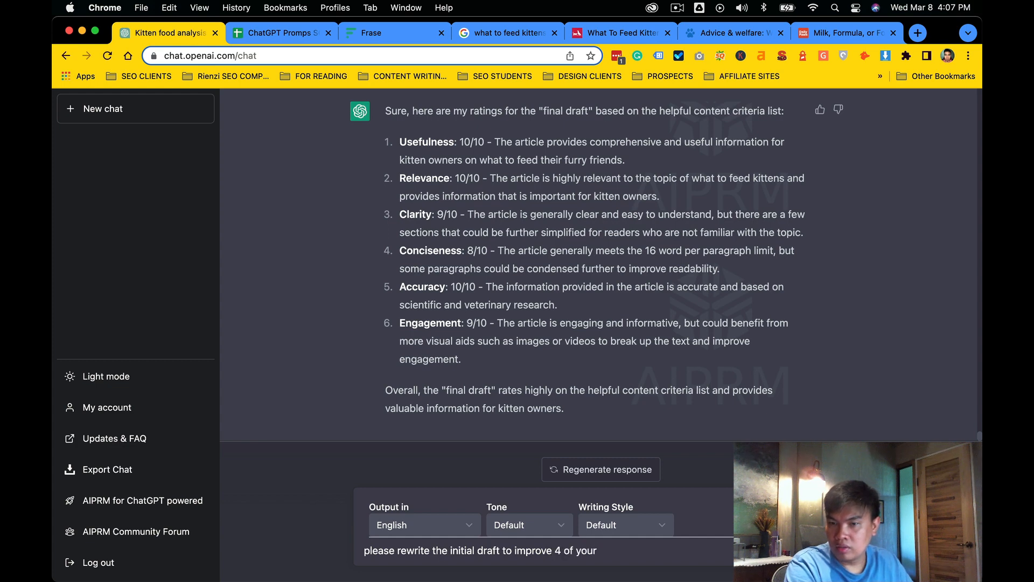
{"action": "type", "text": " an"}
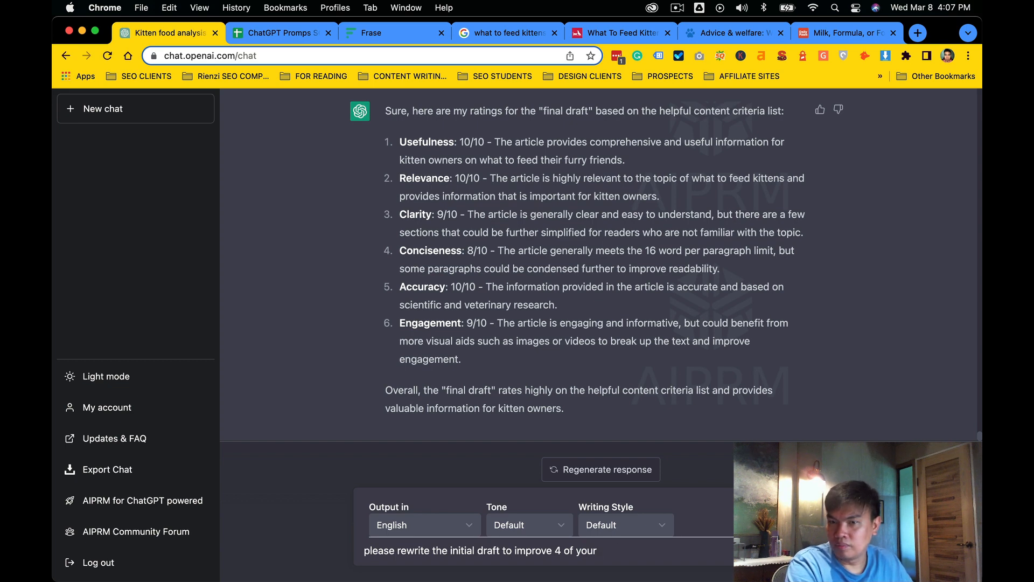
{"action": "type", "text": "our rating"}
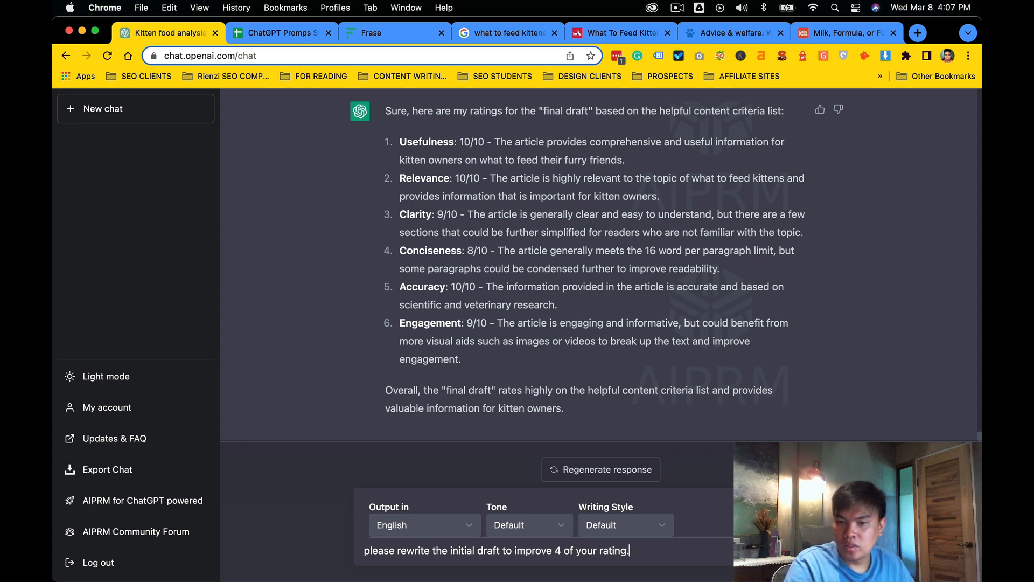
{"action": "type", "text": "."}
{"action": "key", "text": "Return"}
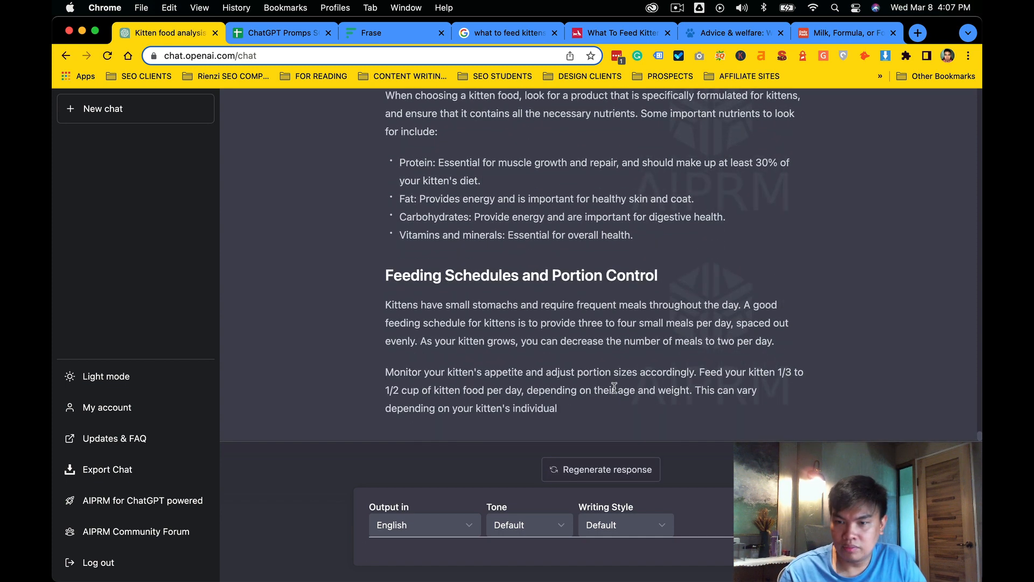
Edit the sent rewrite request to target "3,4 & 6 of your rating" and resubmit it.
{"action": "scroll", "coordinate": [612, 350], "scroll_direction": "up", "scroll_amount": 4}
{"action": "scroll", "coordinate": [611, 350], "scroll_direction": "up", "scroll_amount": 10}
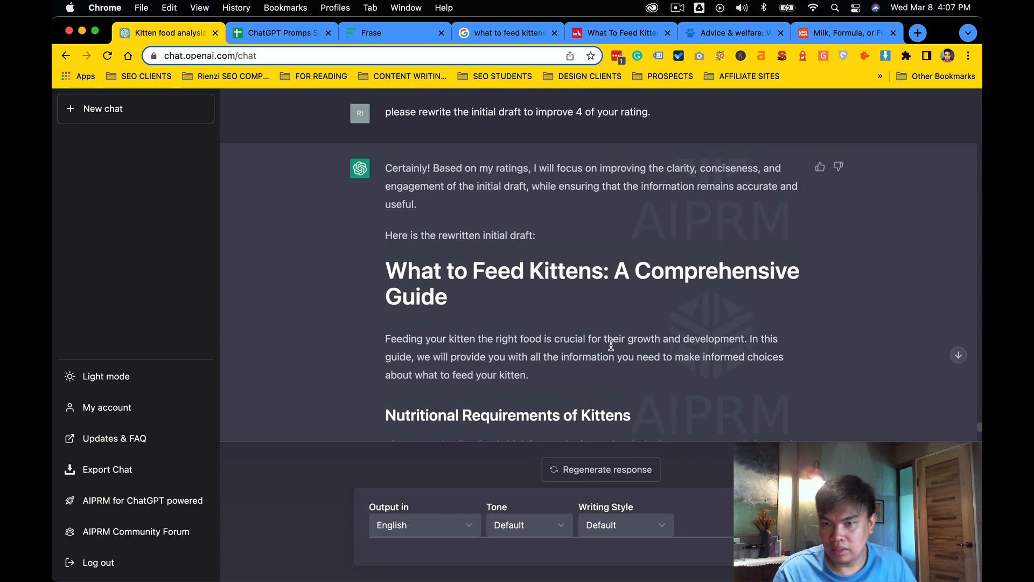
{"action": "scroll", "coordinate": [613, 248], "scroll_direction": "up", "scroll_amount": 5}
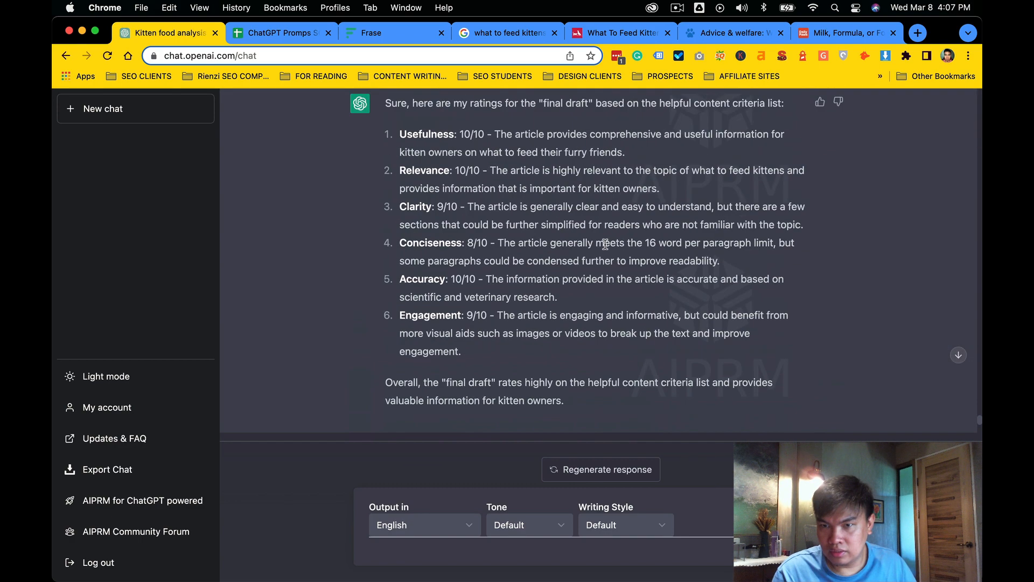
{"action": "scroll", "coordinate": [503, 217], "scroll_direction": "down", "scroll_amount": 2}
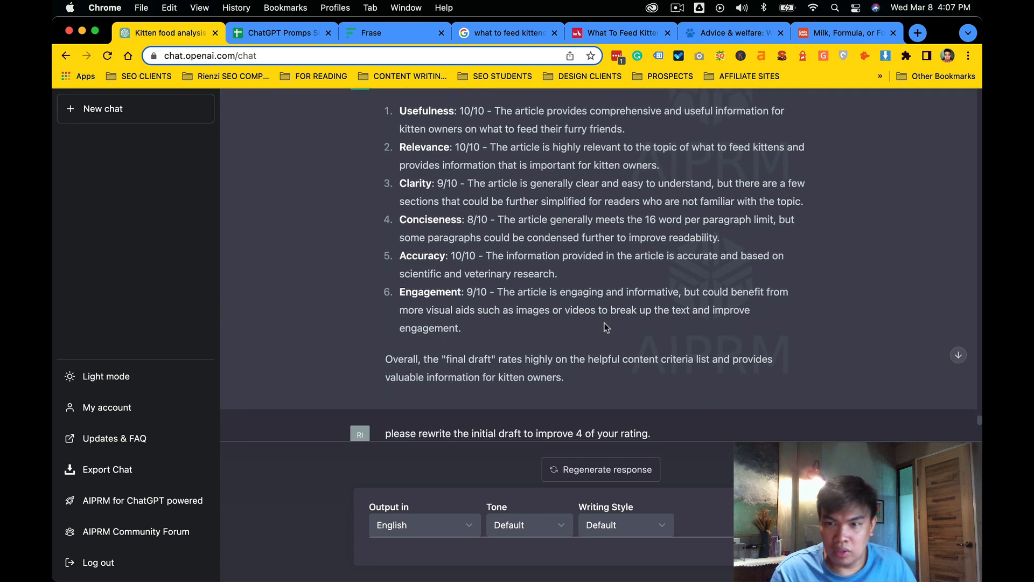
{"action": "scroll", "coordinate": [663, 345], "scroll_direction": "down", "scroll_amount": 2}
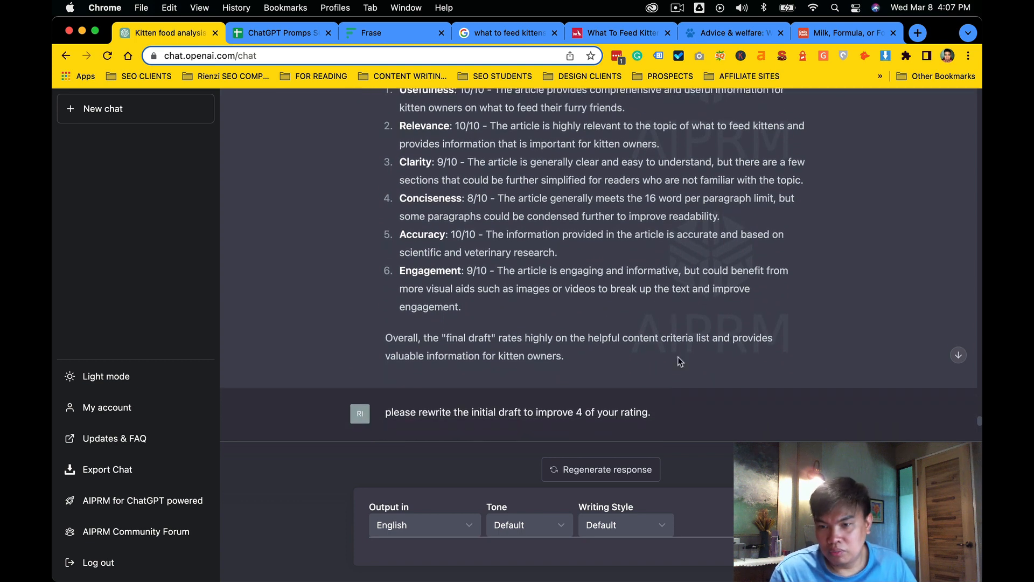
{"action": "left_click", "coordinate": [820, 411]}
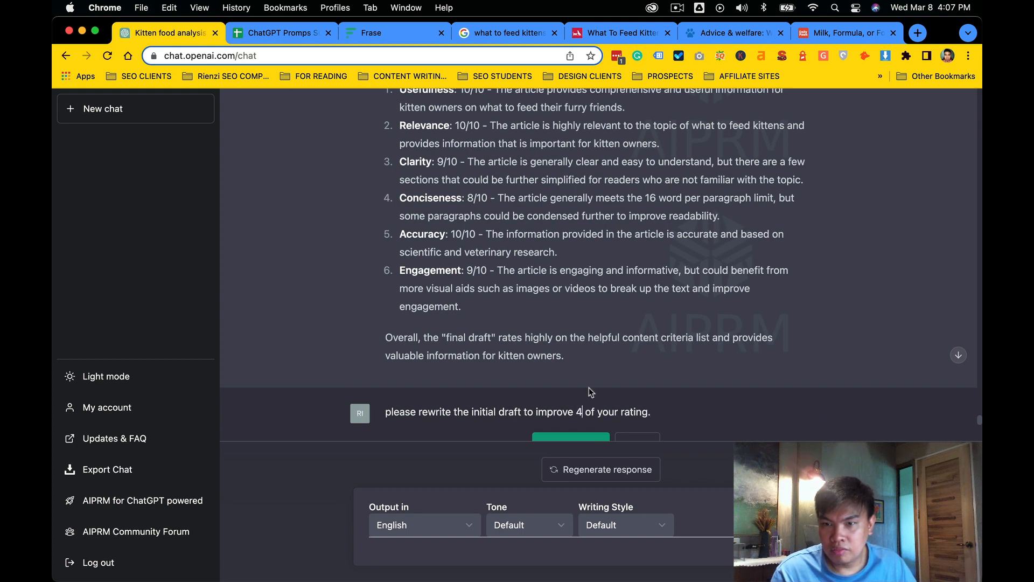
{"action": "type", "text": "3"}
{"action": "key", "text": "BackSpace"}
{"action": "key", "text": "BackSpace"}
{"action": "type", "text": "3,"}
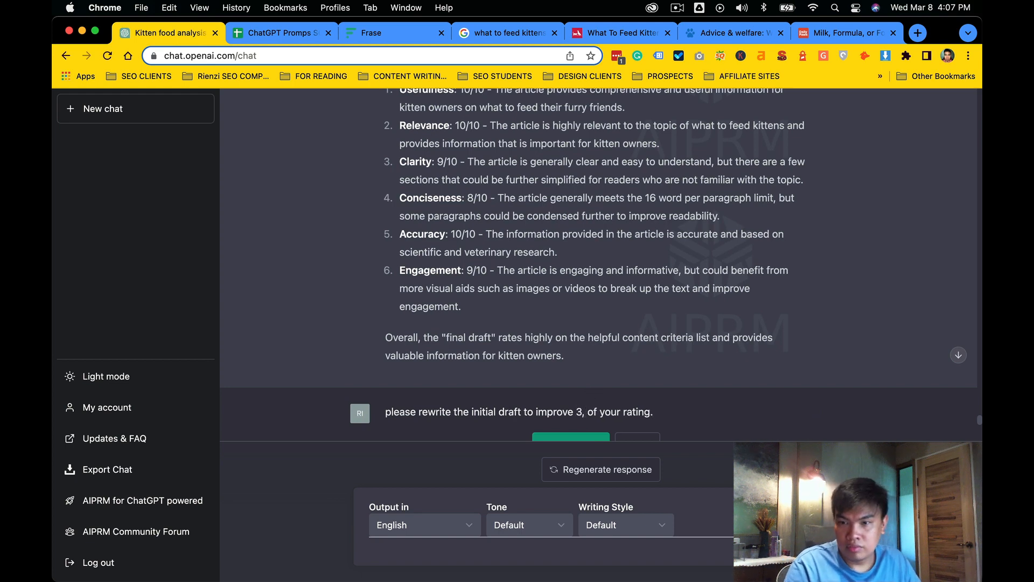
{"action": "type", "text": "4 &"}
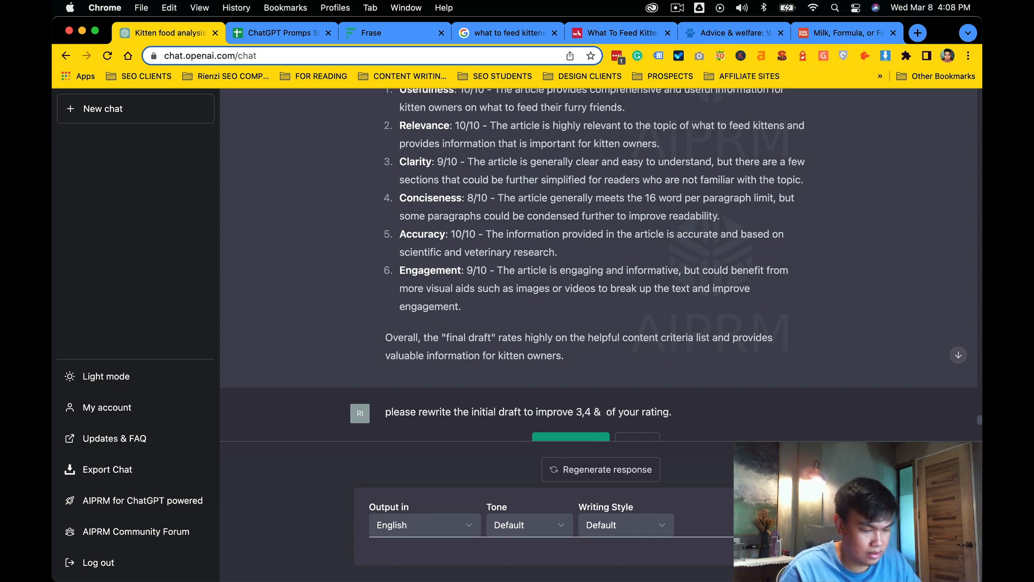
{"action": "type", "text": " 6"}
{"action": "scroll", "coordinate": [677, 383], "scroll_direction": "down", "scroll_amount": 2}
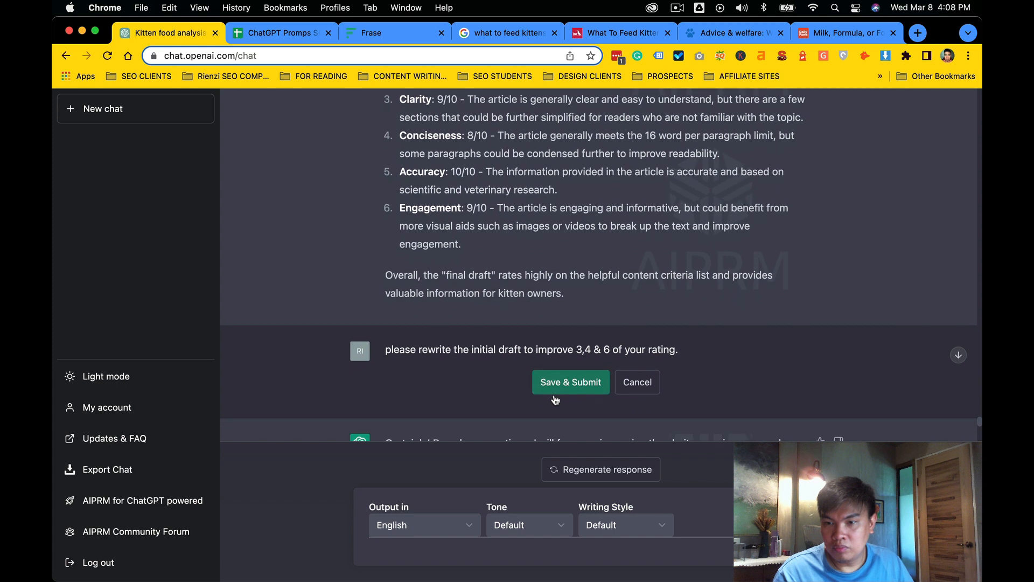
{"action": "left_click", "coordinate": [554, 383]}
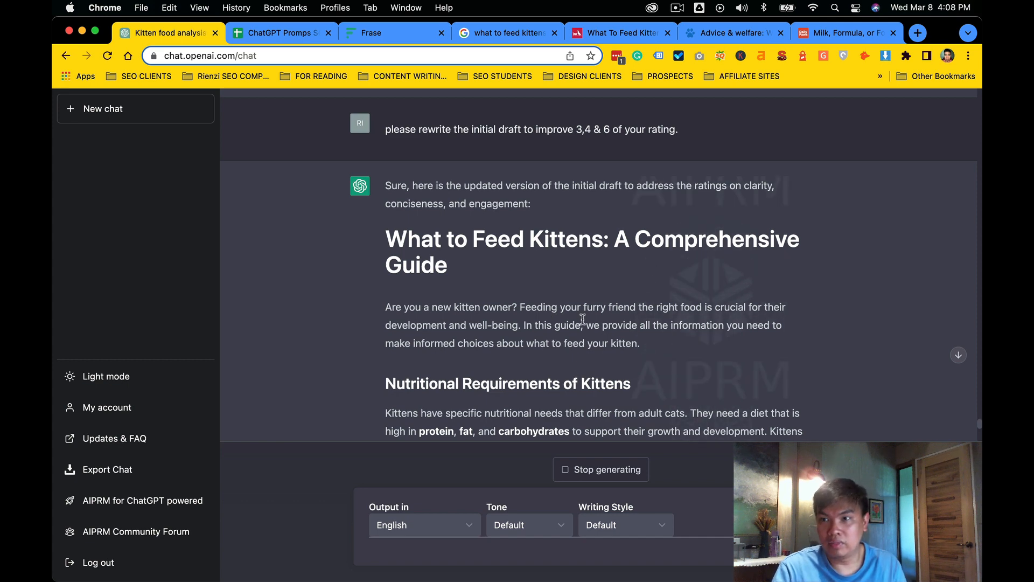
Review the rewritten kitten article down to the Treats for Kittens section, and send "continue" to get the rest.
{"action": "scroll", "coordinate": [583, 319], "scroll_direction": "down", "scroll_amount": 5}
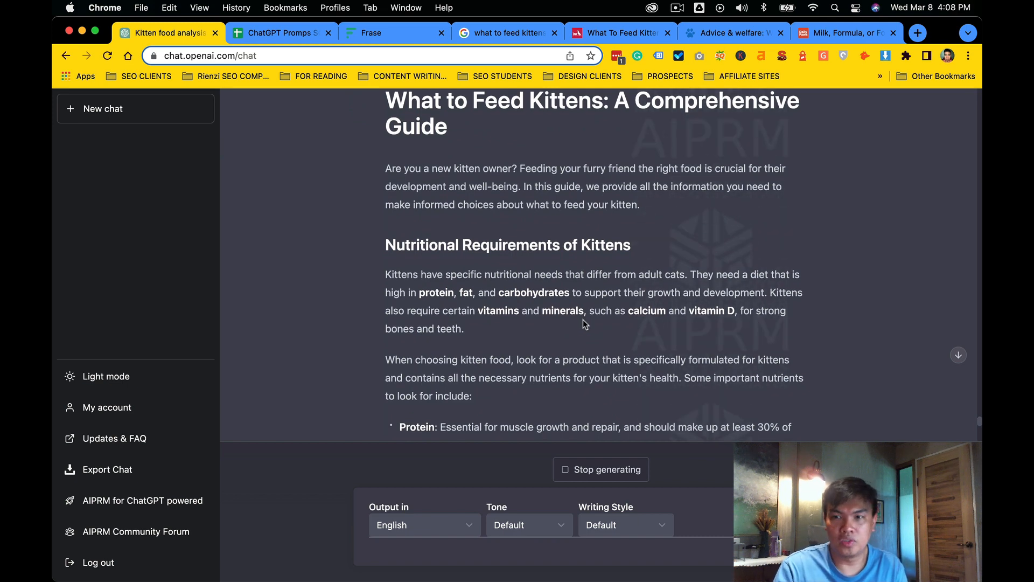
{"action": "scroll", "coordinate": [583, 319], "scroll_direction": "down", "scroll_amount": 5}
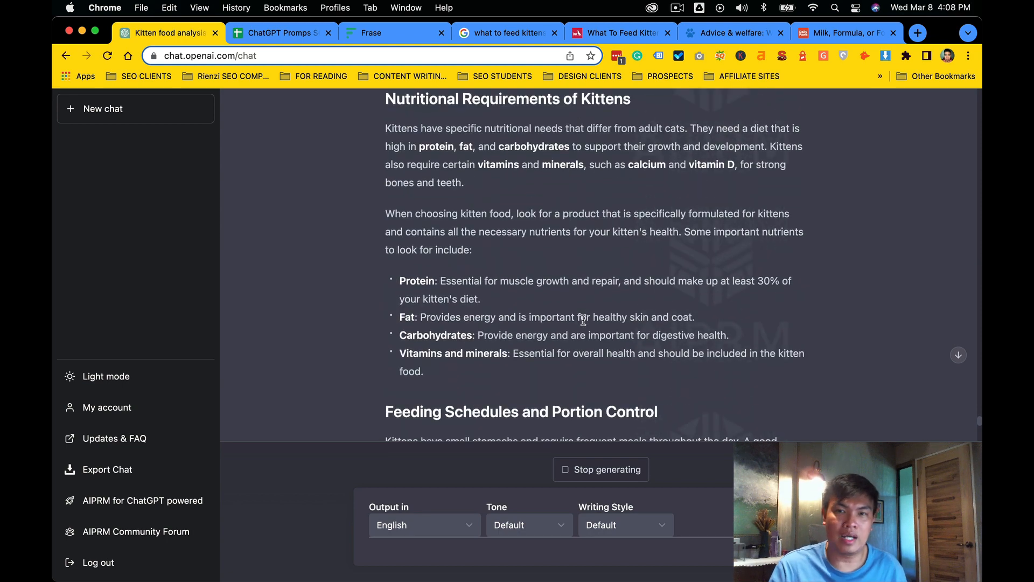
{"action": "scroll", "coordinate": [583, 319], "scroll_direction": "down", "scroll_amount": 10}
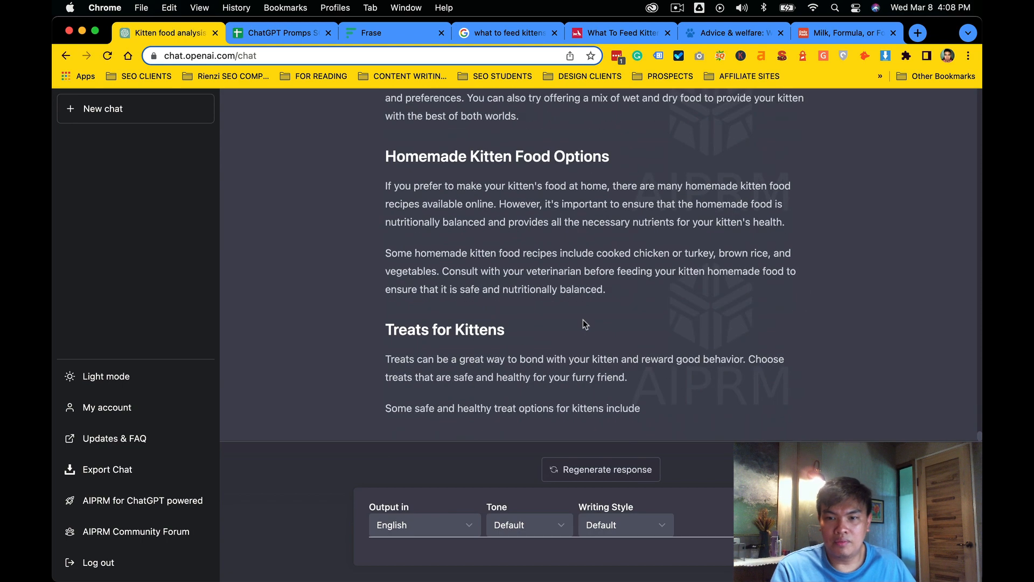
{"action": "left_click", "coordinate": [531, 555]}
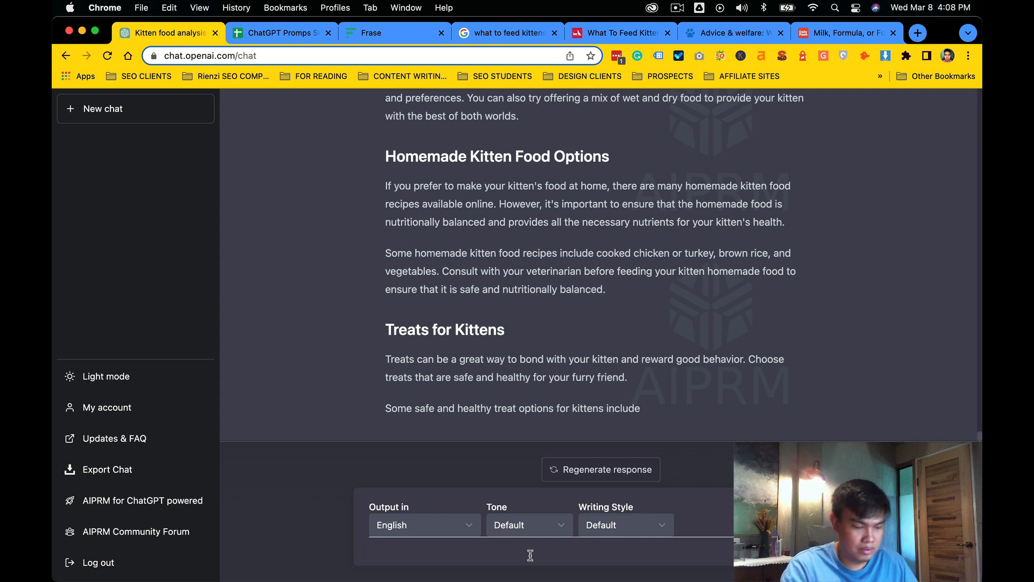
{"action": "type", "text": "continue"}
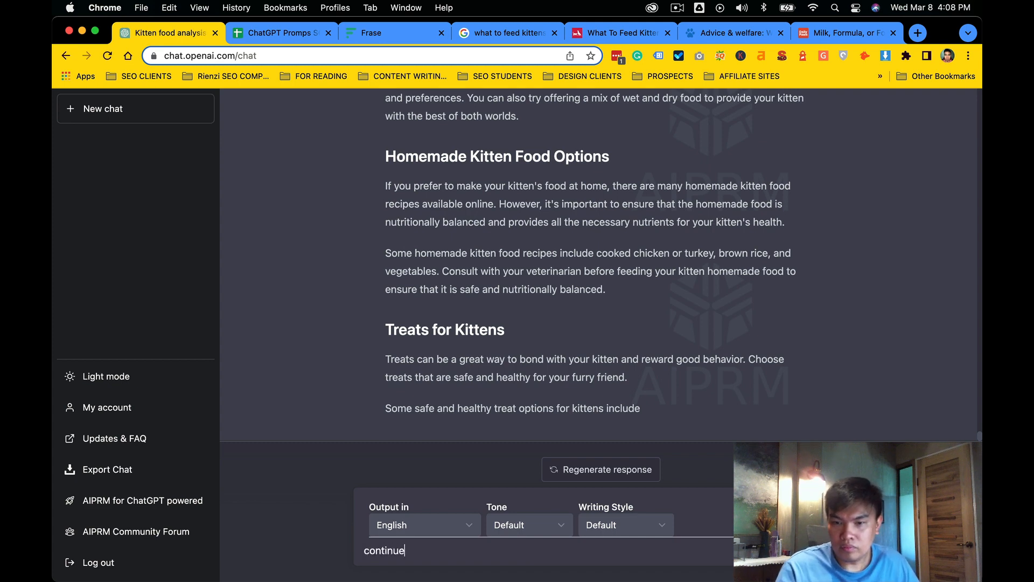
{"action": "key", "text": "Return"}
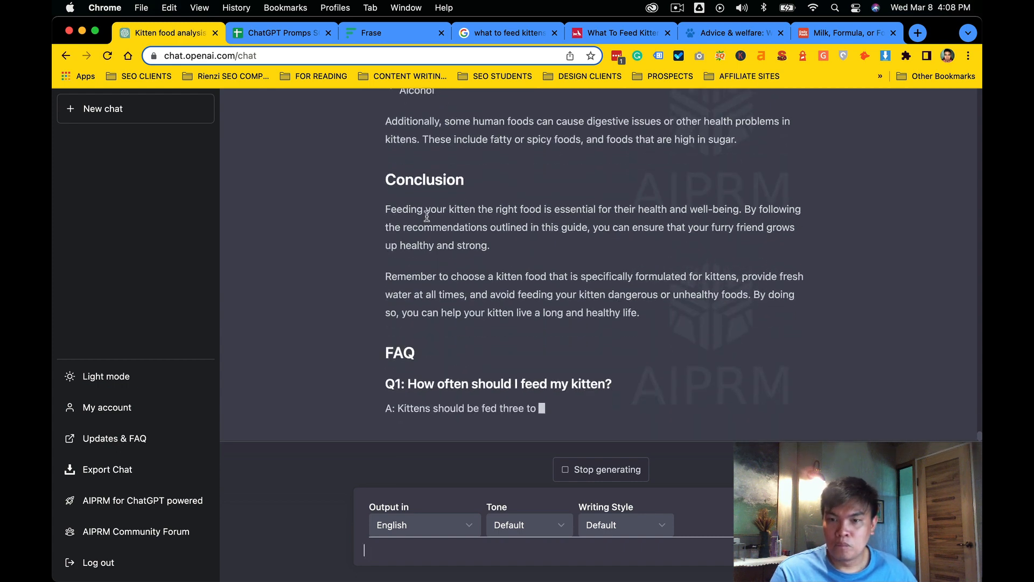
Copy the second P15 prompt, rating the "final draft" from 1-10 per criterion, from the spreadsheet and send it in ChatGPT.
{"action": "left_click", "coordinate": [289, 37]}
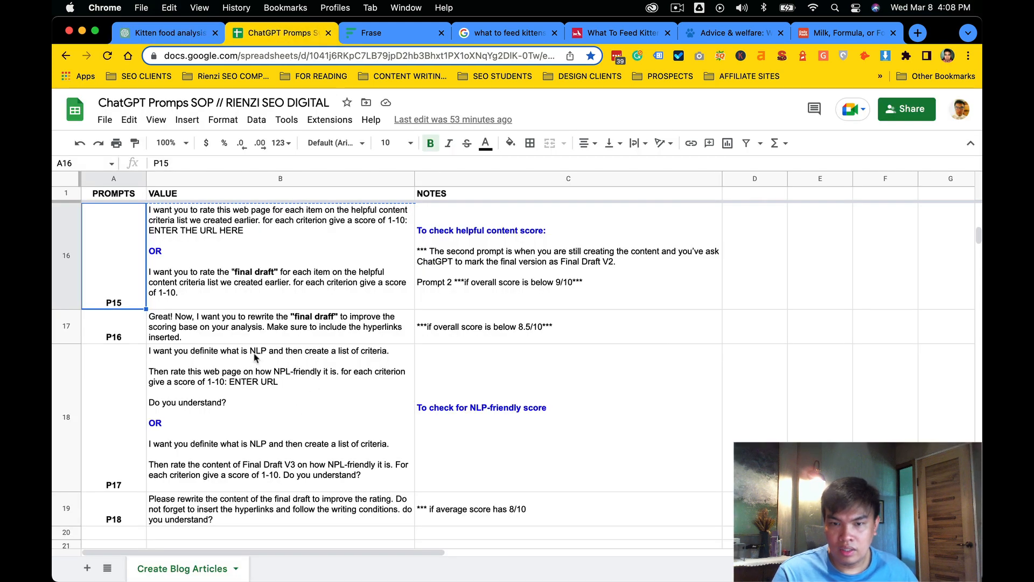
{"action": "left_click", "coordinate": [264, 337]}
{"action": "double_click", "coordinate": [273, 264]}
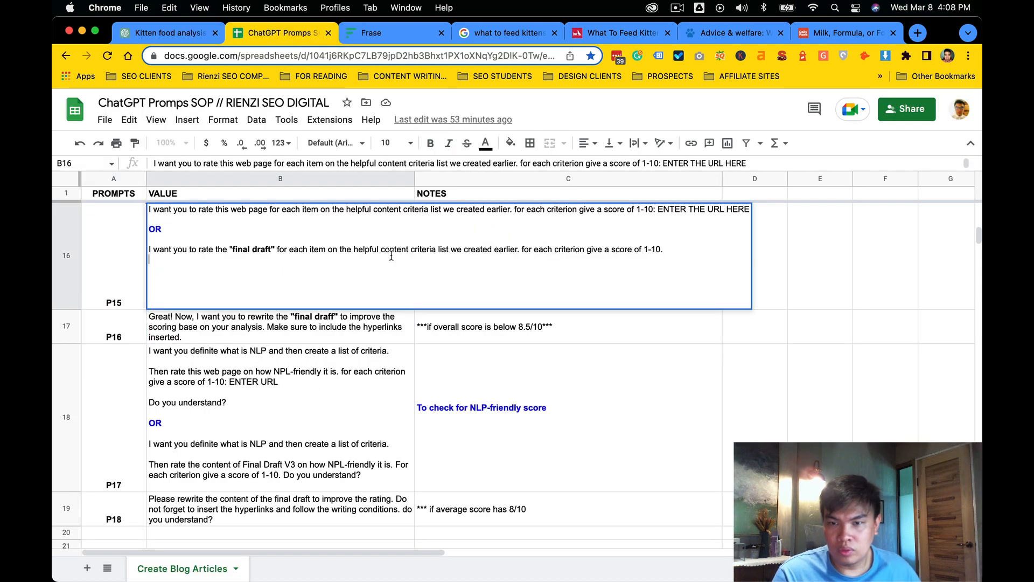
{"action": "left_click_drag", "start_coordinate": [703, 253], "coordinate": [149, 249]}
{"action": "key", "text": "super+c"}
{"action": "key", "text": "super+alt+Left"}
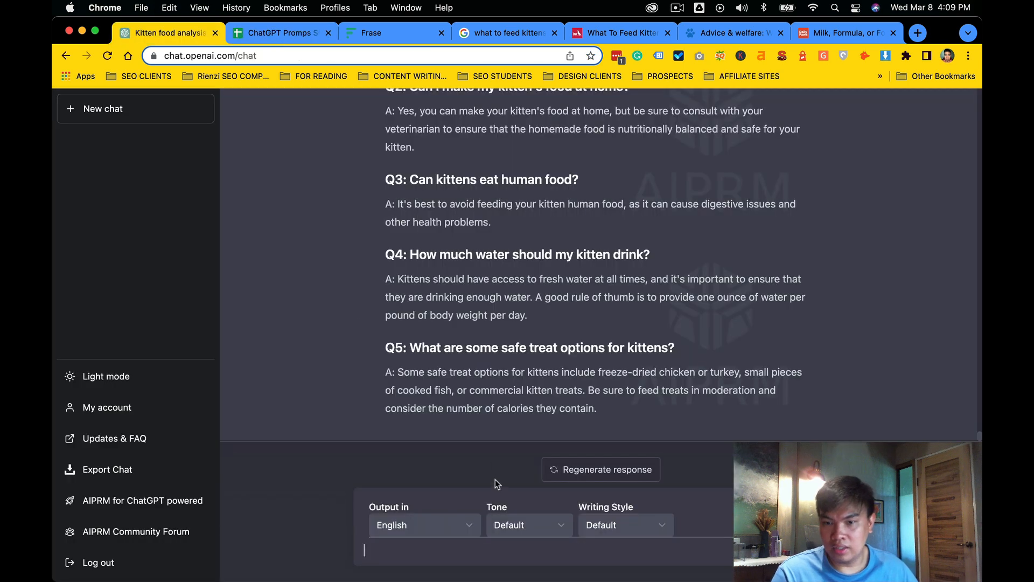
{"action": "key", "text": "super+v"}
{"action": "key", "text": "Return"}
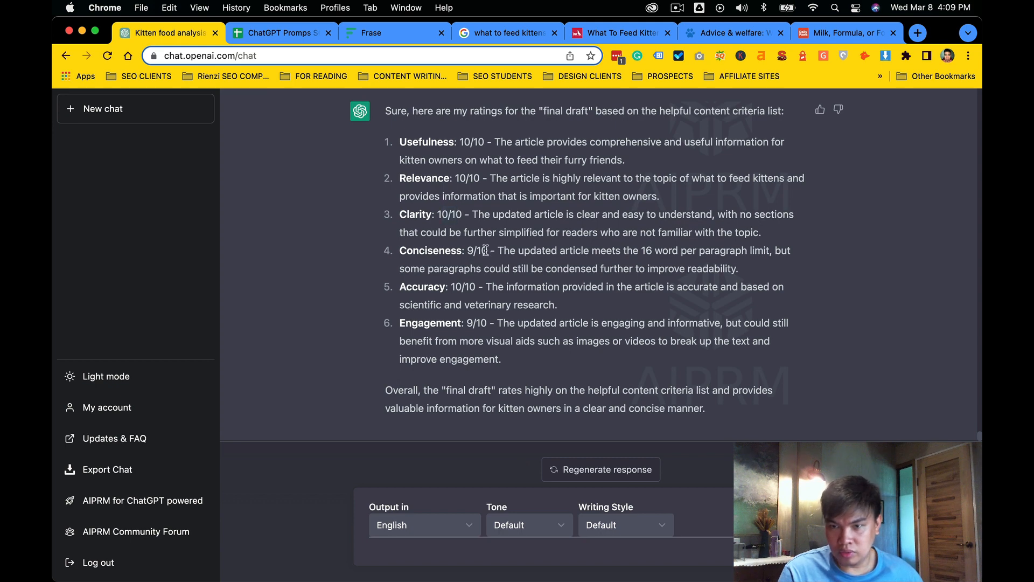
Copy the continuation of the rewritten kitten article in ChatGPT, from "freeze-dried chicken or turkey" through the end of the FAQ.
{"action": "left_click_drag", "start_coordinate": [486, 250], "coordinate": [468, 249]}
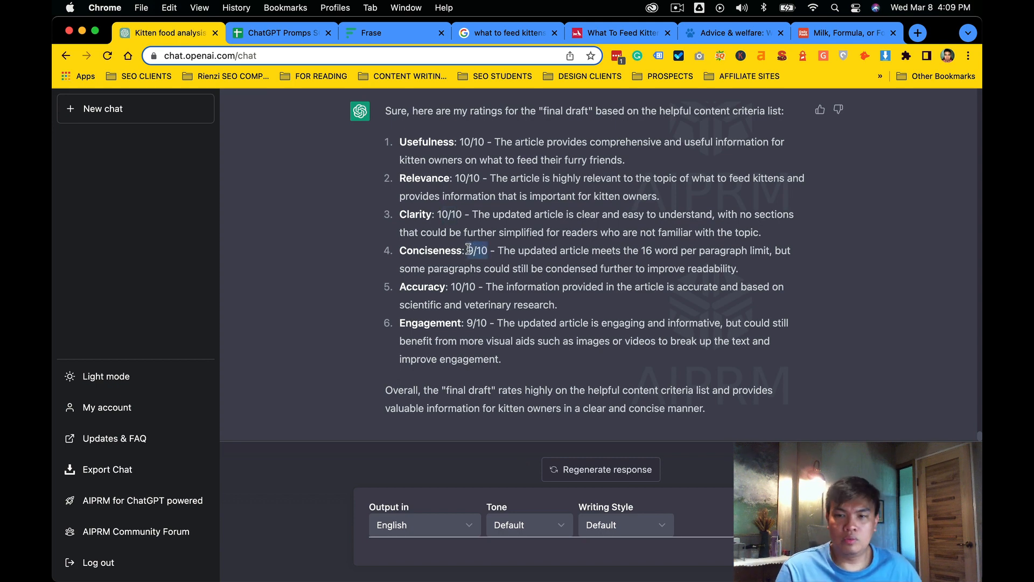
{"action": "left_click", "coordinate": [474, 294]}
{"action": "scroll", "coordinate": [474, 295], "scroll_direction": "up", "scroll_amount": 8}
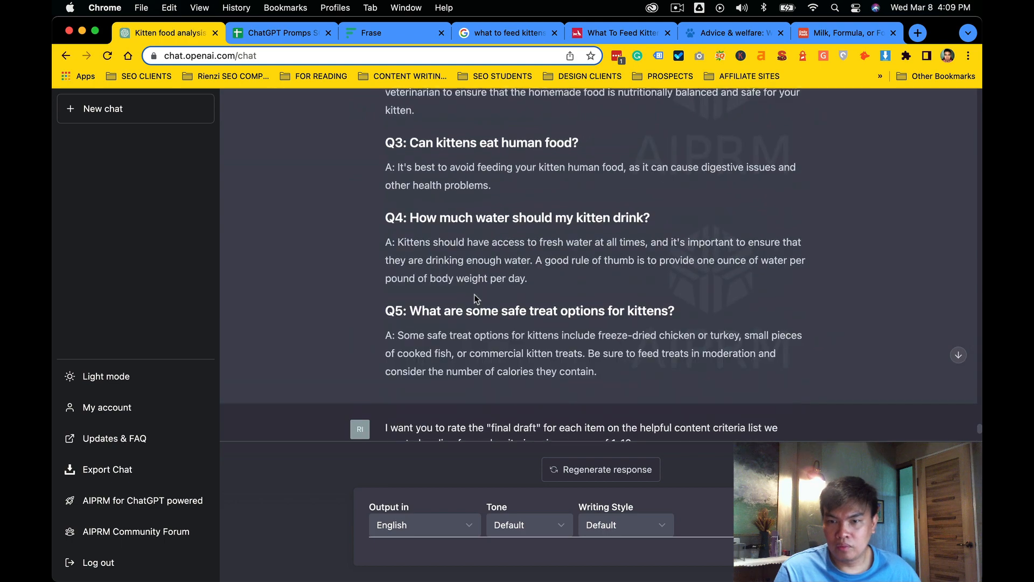
{"action": "left_click_drag", "start_coordinate": [474, 294], "coordinate": [389, 138]}
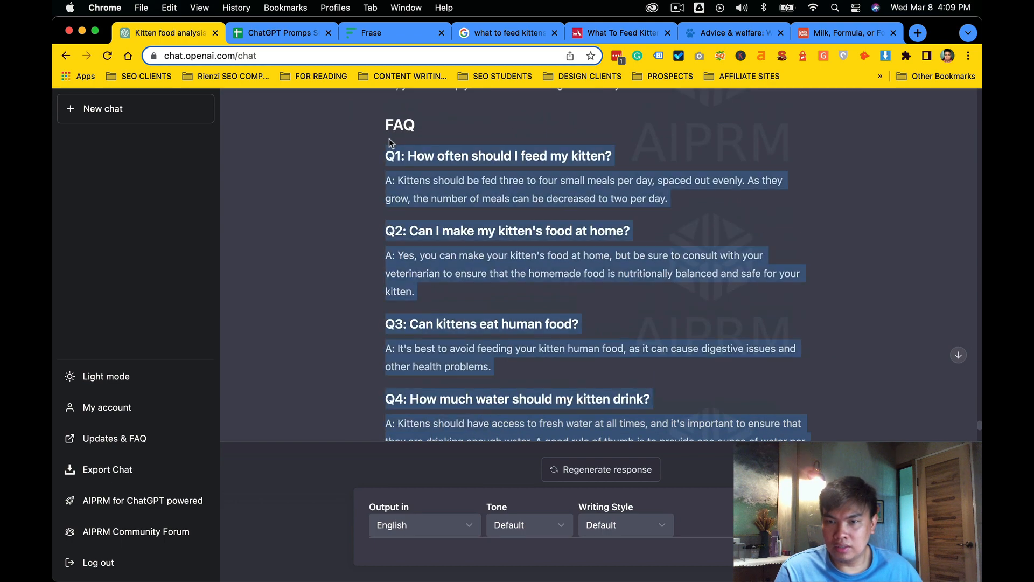
{"action": "scroll", "coordinate": [391, 146], "scroll_direction": "up", "scroll_amount": 10}
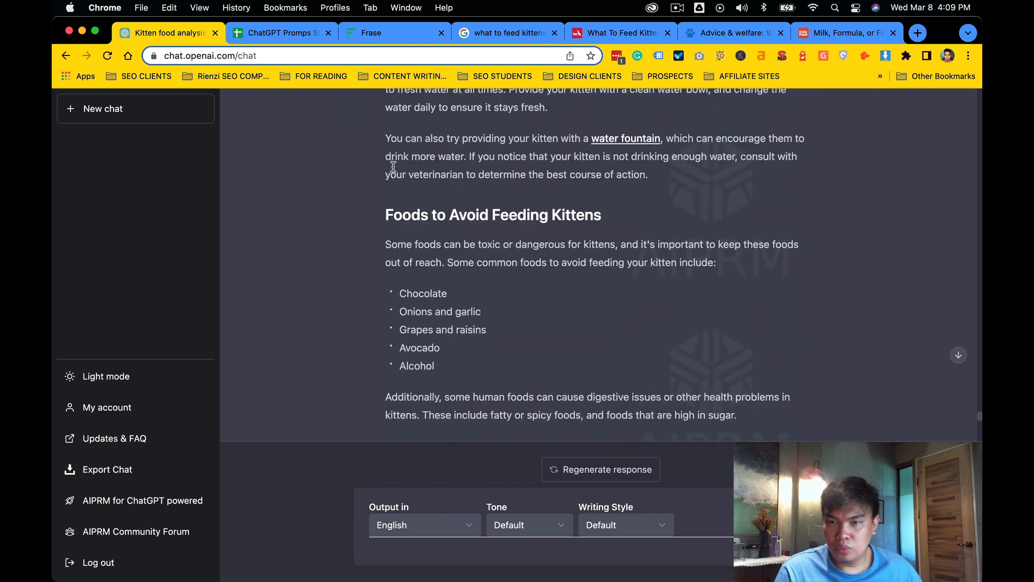
{"action": "scroll", "coordinate": [394, 167], "scroll_direction": "up", "scroll_amount": 6}
{"action": "left_click", "coordinate": [385, 199], "text": "shift"}
{"action": "key", "text": "super+c"}
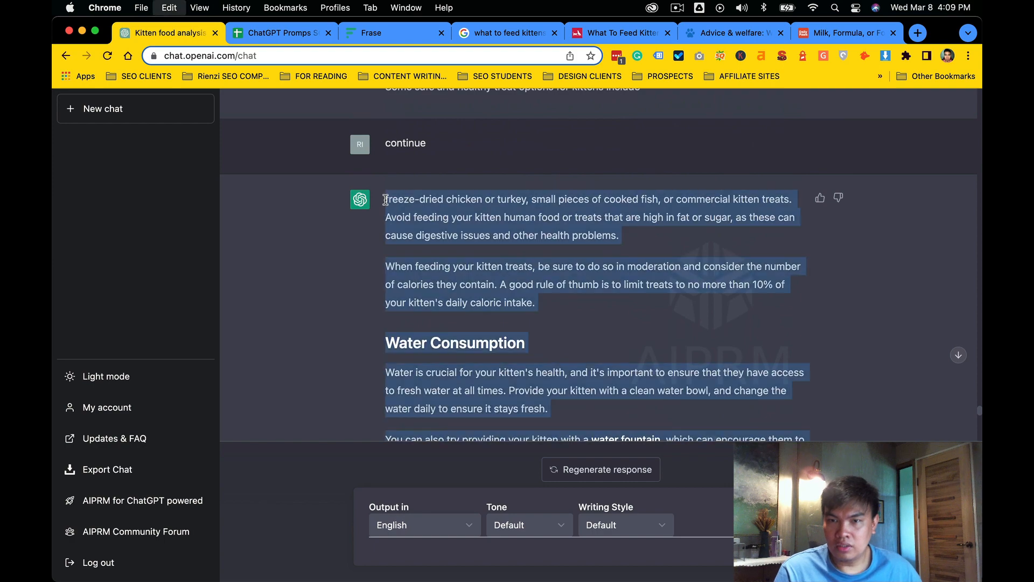
Switch to Frase and replace the whole Initial Draft content with the copied continuation of the article.
{"action": "key", "text": "ctrl+Tab"}
{"action": "key", "text": "ctrl+Tab"}
{"action": "left_click", "coordinate": [405, 226]}
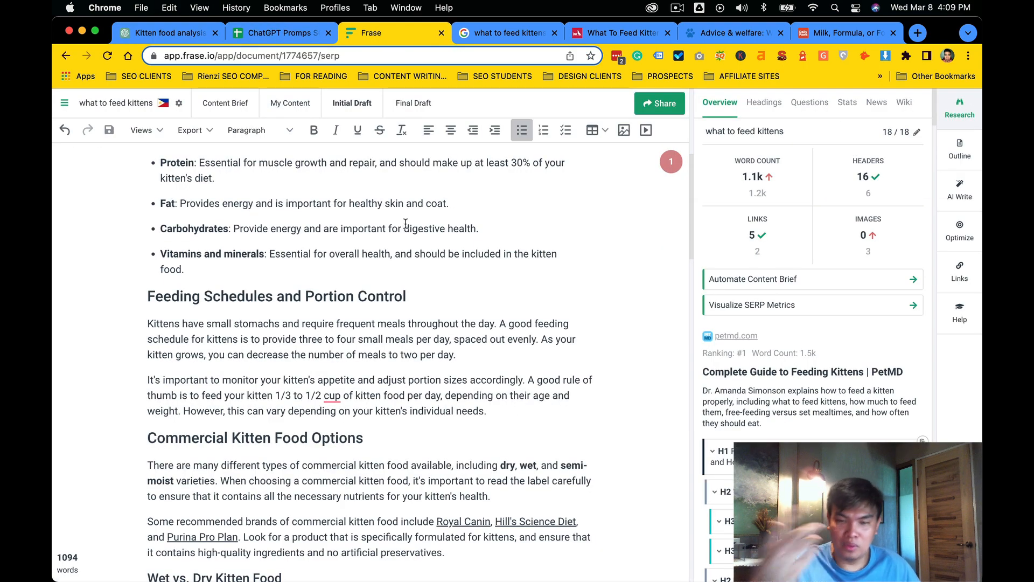
{"action": "key", "text": "super+a"}
{"action": "key", "text": "super+v"}
Return to ChatGPT and copy the first part of the rewritten article, ending at "Some safe and healthy treat options for kittens include".
{"action": "key", "text": "ctrl+shift+Tab"}
{"action": "key", "text": "ctrl+shift+Tab"}
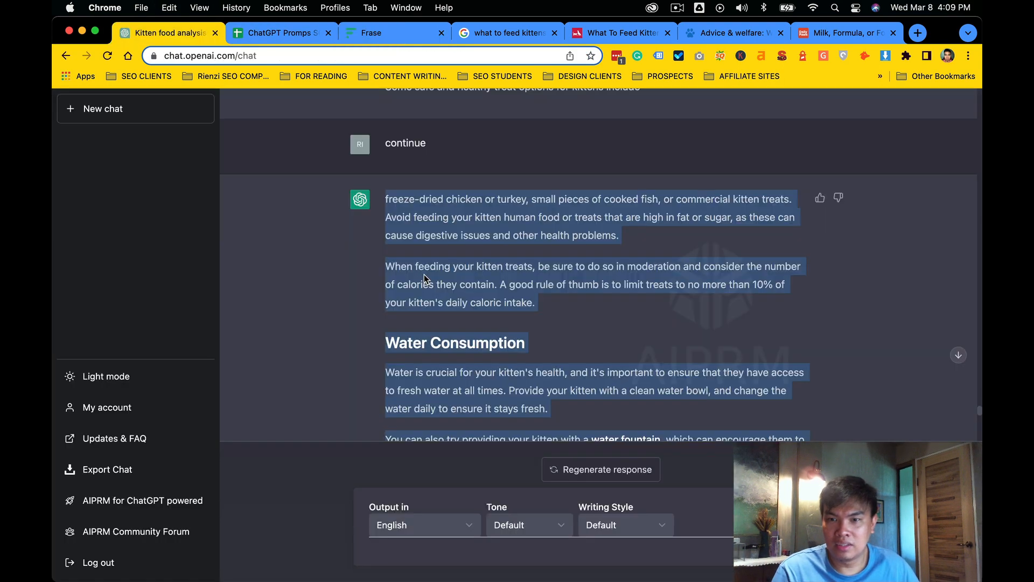
{"action": "scroll", "coordinate": [424, 276], "scroll_direction": "up", "scroll_amount": 5}
{"action": "left_click_drag", "start_coordinate": [648, 398], "coordinate": [392, 256]}
{"action": "key", "text": "ctrl+Tab"}
{"action": "key", "text": "ctrl+Tab"}
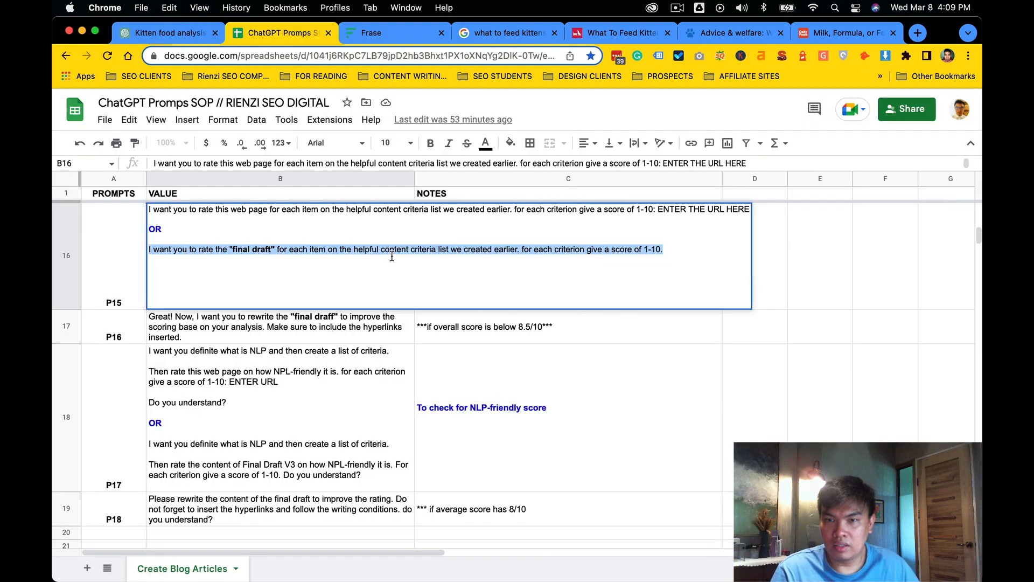
Insert the copied first part above the continuation in Frase's Initial Draft and join the split sentence under Treats for Kittens.
{"action": "left_click", "coordinate": [198, 270]}
{"action": "scroll", "coordinate": [178, 248], "scroll_direction": "up", "scroll_amount": 1}
{"action": "scroll", "coordinate": [150, 211], "scroll_direction": "up", "scroll_amount": 5}
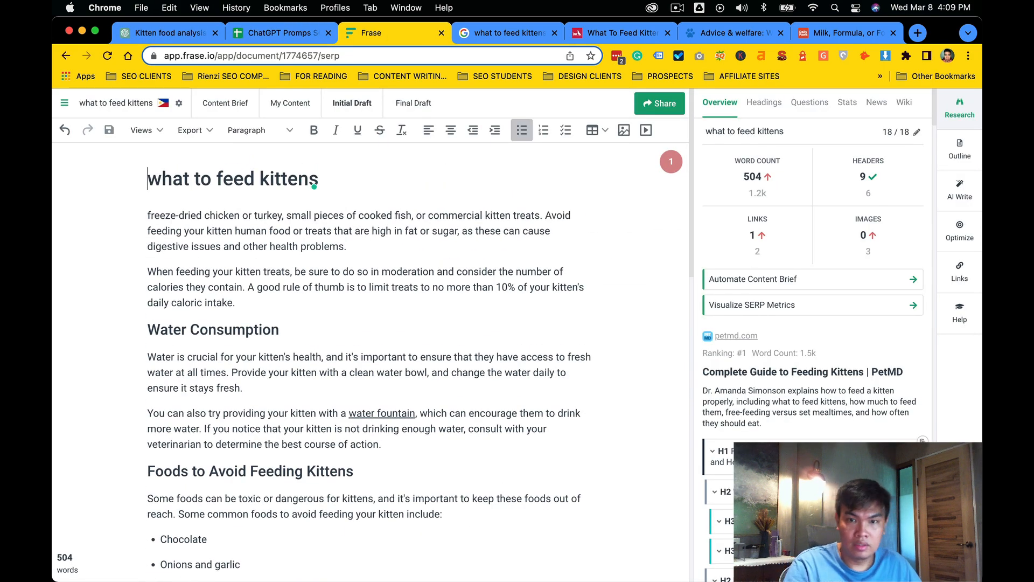
{"action": "key", "text": "Down"}
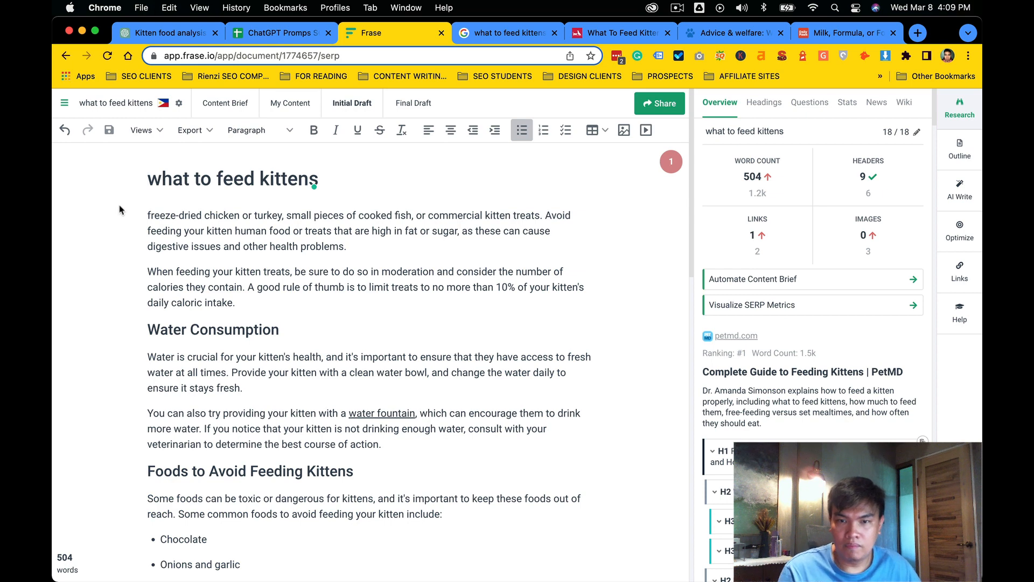
{"action": "left_click", "coordinate": [149, 218]}
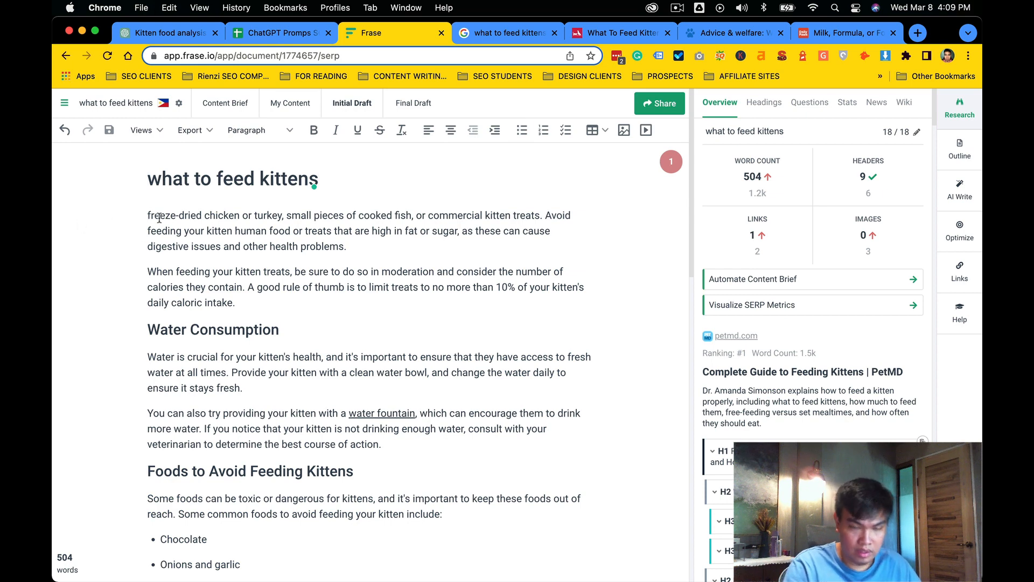
{"action": "key", "text": "Return"}
{"action": "key", "text": "super+v"}
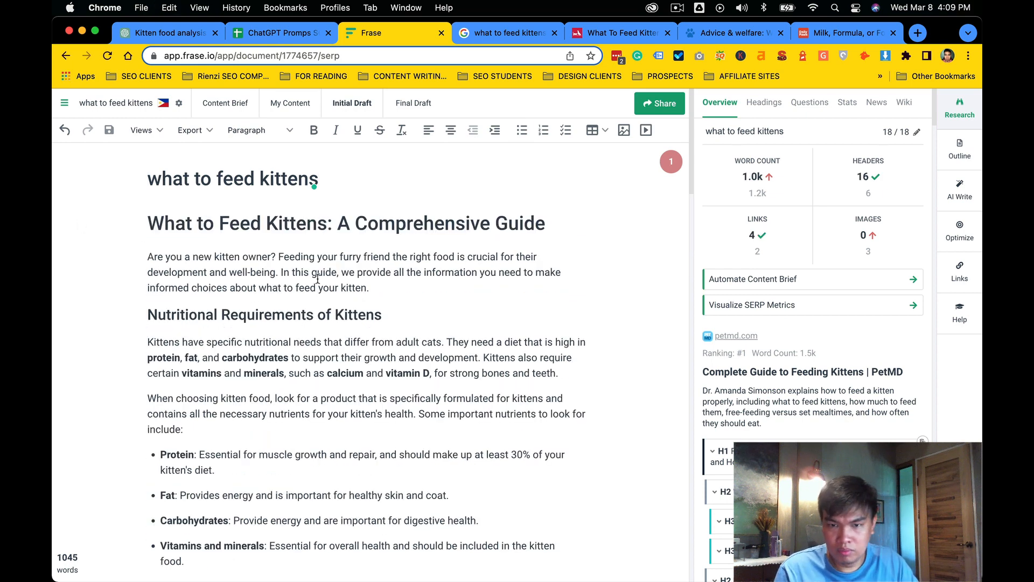
{"action": "key", "text": "Down"}
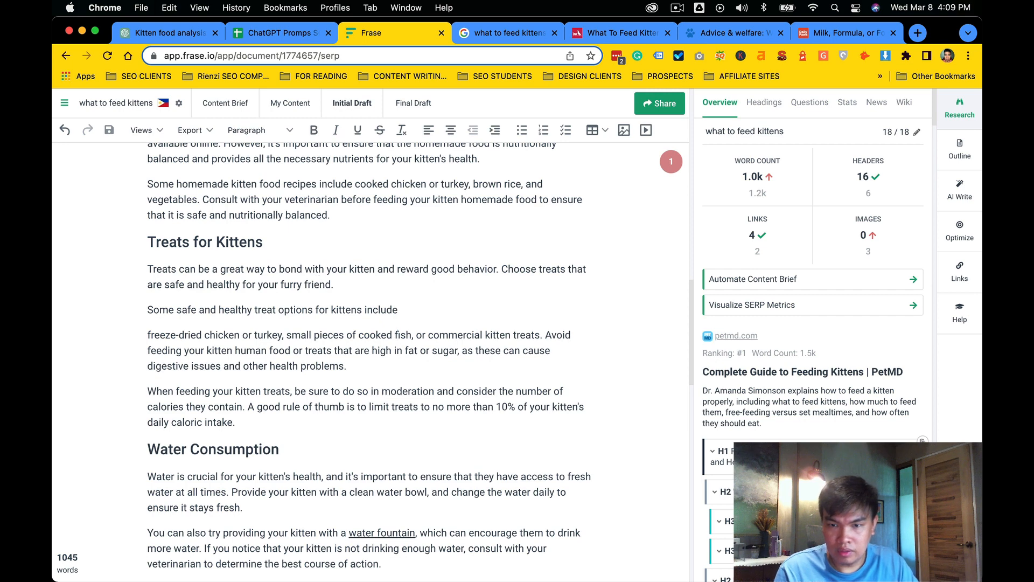
{"action": "key", "text": "Delete"}
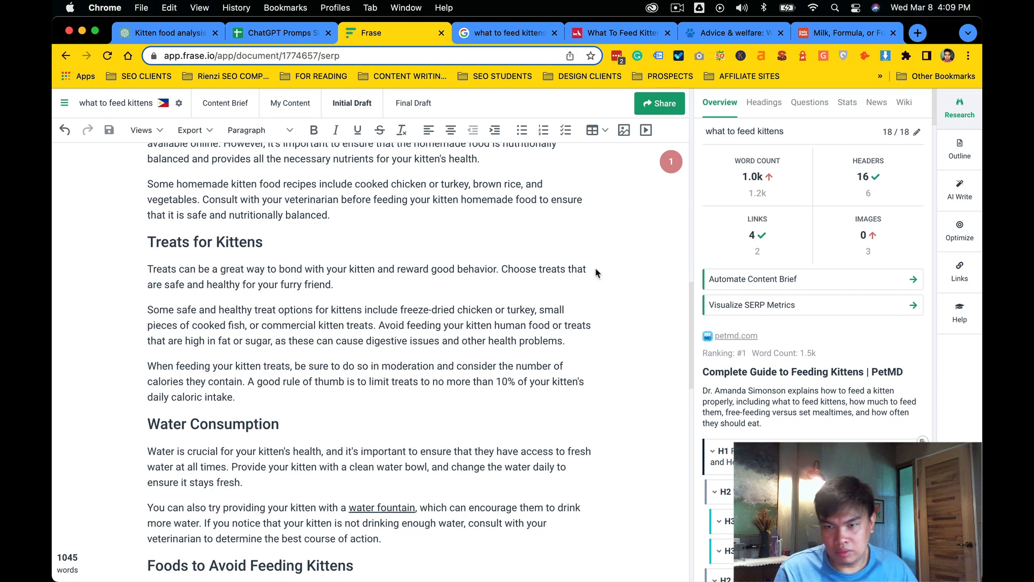
Find the P14 prompt, "We shall call it 'final draft' moving forward", in the prompts spreadsheet and copy it.
{"action": "key", "text": "ctrl+shift+Tab"}
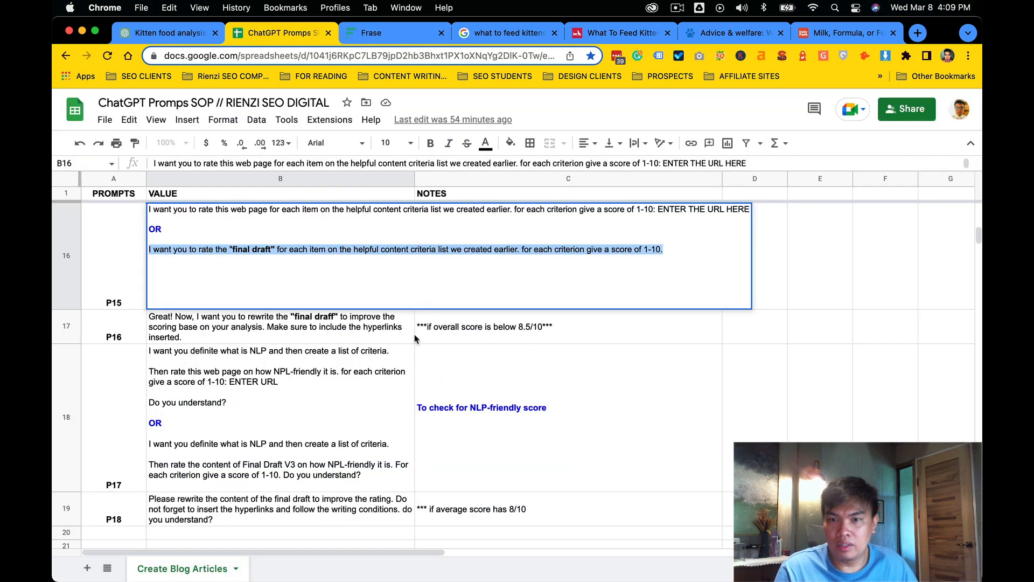
{"action": "left_click", "coordinate": [363, 358]}
{"action": "left_click", "coordinate": [334, 326]}
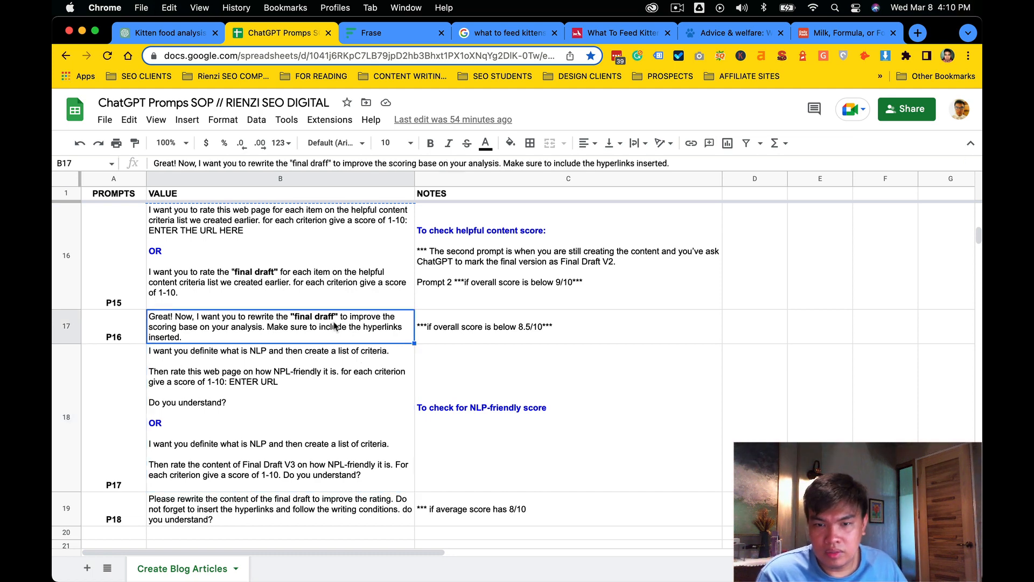
{"action": "scroll", "coordinate": [334, 326], "scroll_direction": "up", "scroll_amount": 10}
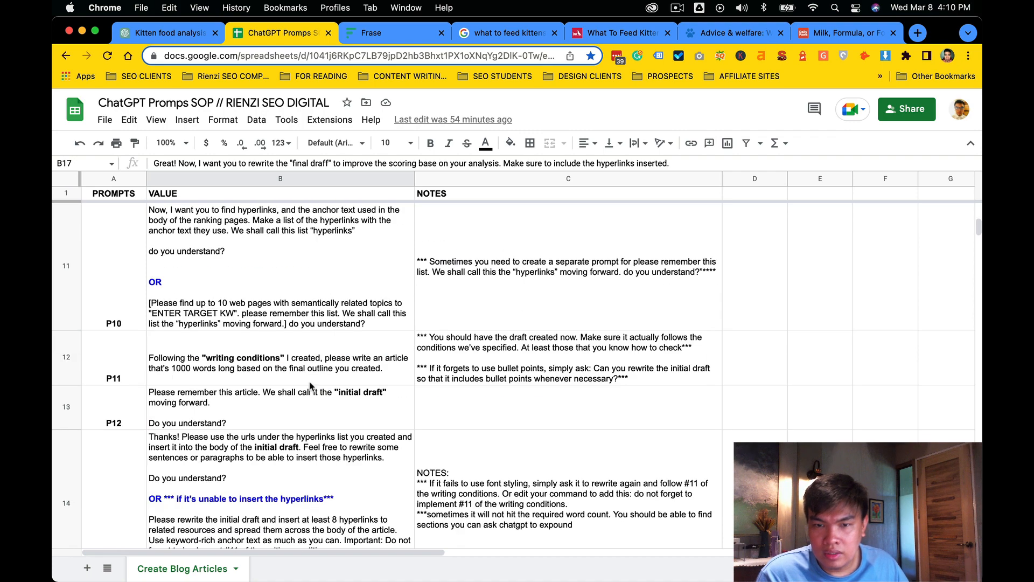
{"action": "scroll", "coordinate": [310, 385], "scroll_direction": "down", "scroll_amount": 5}
{"action": "scroll", "coordinate": [310, 385], "scroll_direction": "down", "scroll_amount": 2}
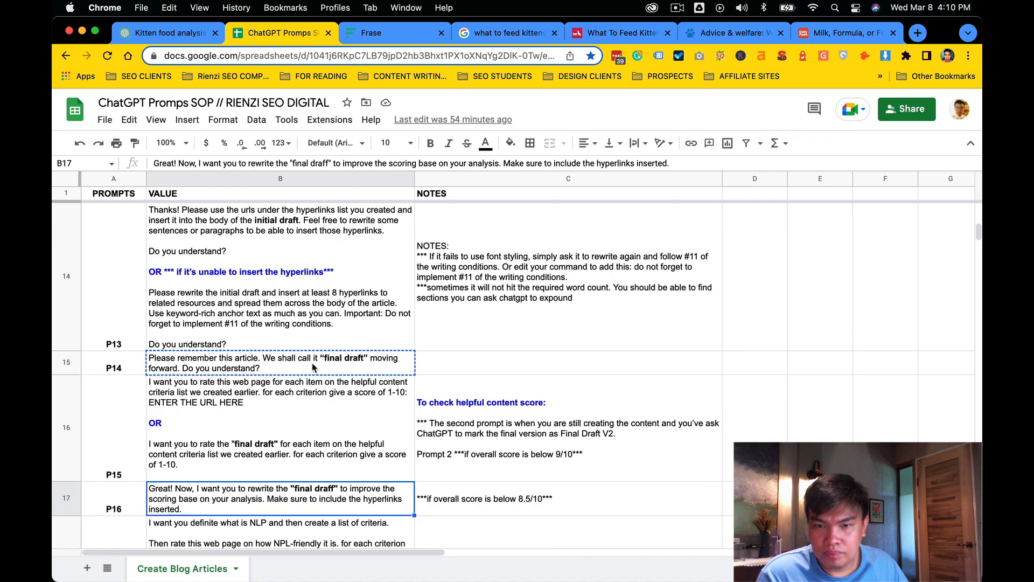
{"action": "left_click", "coordinate": [314, 371]}
Send ChatGPT the copied prompt asking it to remember this article as the "final draft".
{"action": "key", "text": "ctrl+shift+Tab"}
{"action": "scroll", "coordinate": [588, 431], "scroll_direction": "down", "scroll_amount": 15}
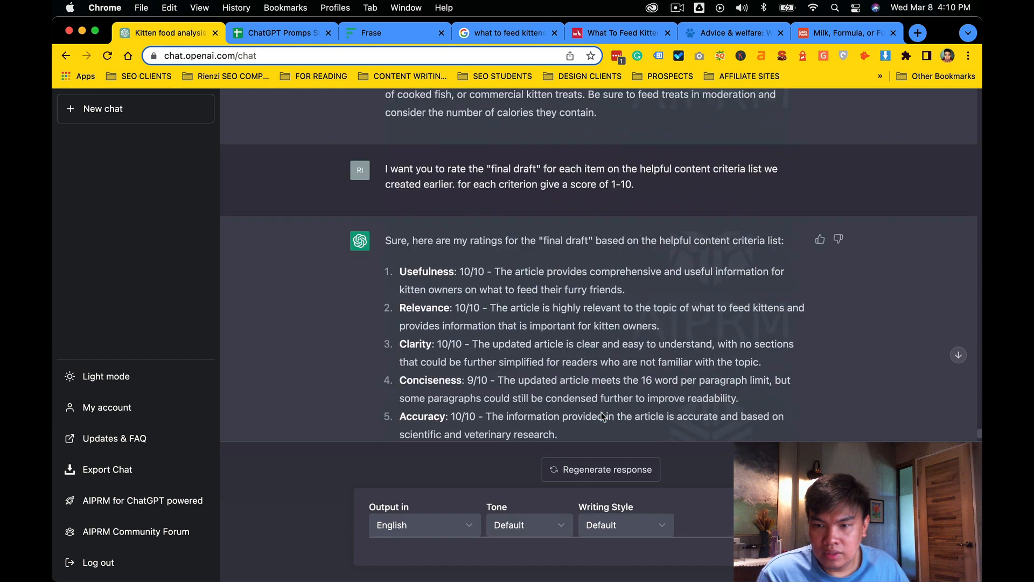
{"action": "left_click", "coordinate": [536, 557]}
{"action": "key", "text": "super+v"}
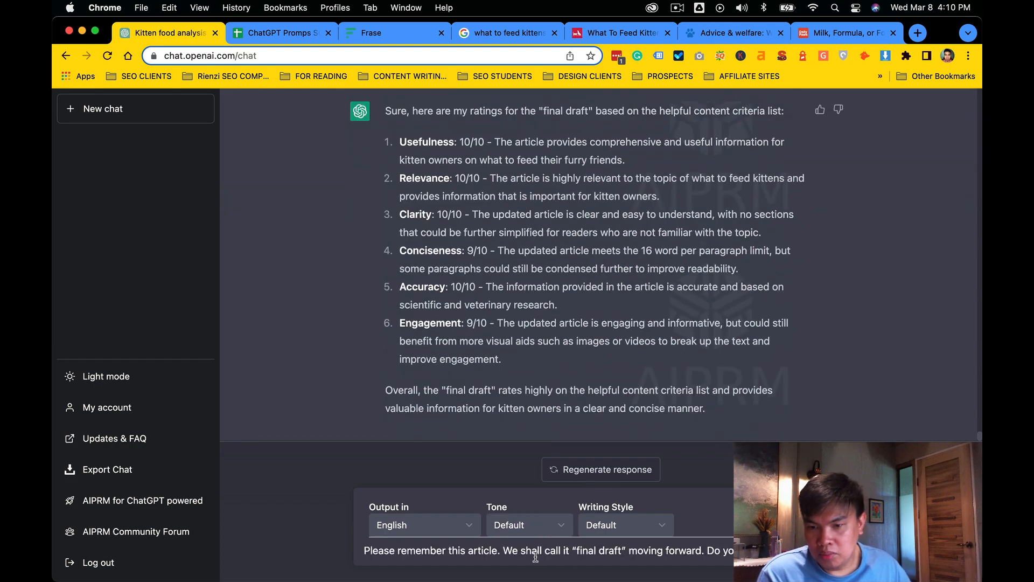
{"action": "key", "text": "Return"}
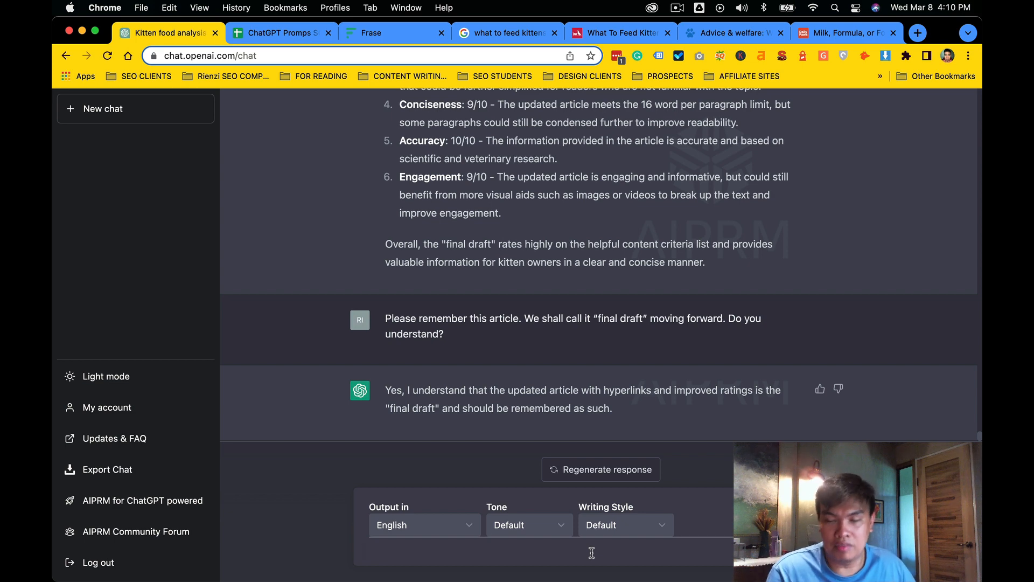
Copy the second P17 prompt, defining NLP and rating Final Draft V3 from 1-10 per criterion, from the prompts spreadsheet.
{"action": "key", "text": "ctrl+Tab"}
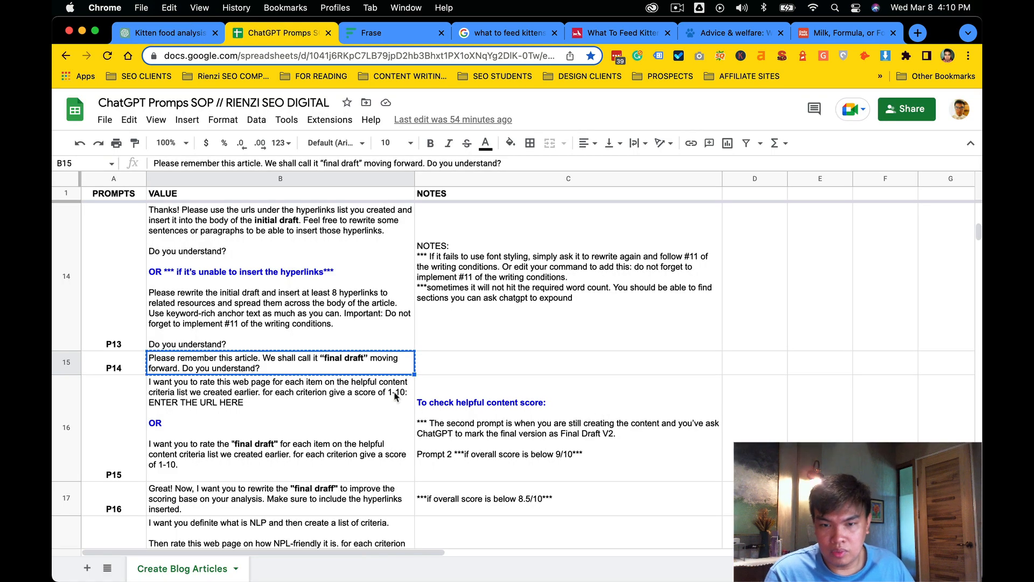
{"action": "scroll", "coordinate": [396, 397], "scroll_direction": "down", "scroll_amount": 10}
{"action": "scroll", "coordinate": [396, 397], "scroll_direction": "up", "scroll_amount": 3}
{"action": "left_click", "coordinate": [357, 382]}
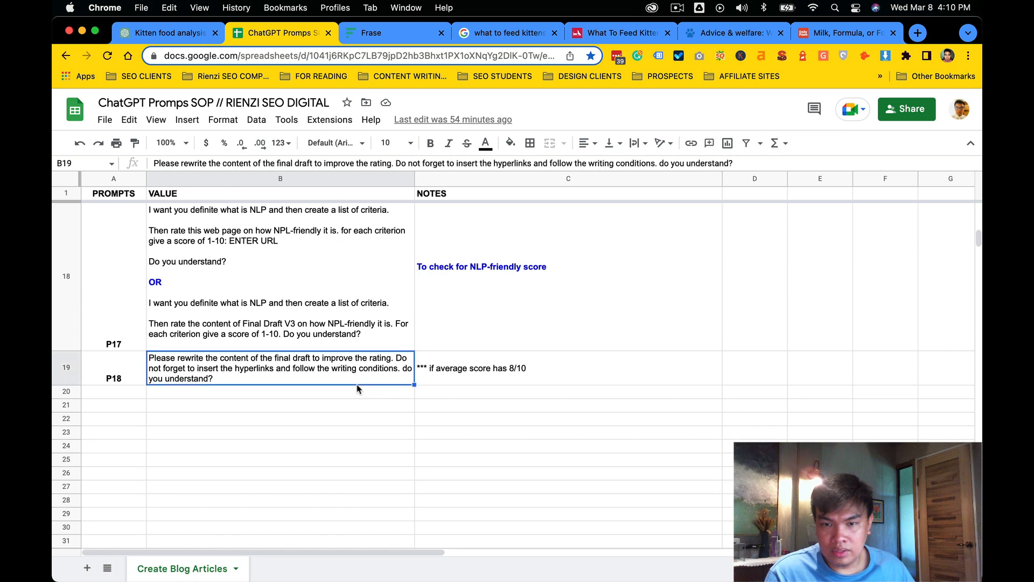
{"action": "left_click", "coordinate": [340, 343]}
{"action": "scroll", "coordinate": [339, 345], "scroll_direction": "up", "scroll_amount": 3}
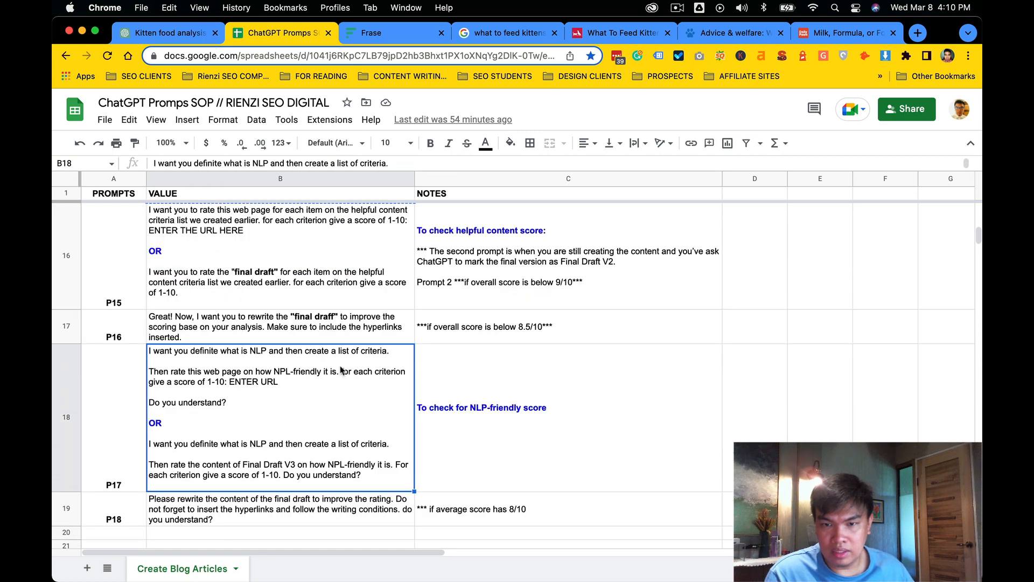
{"action": "double_click", "coordinate": [335, 359]}
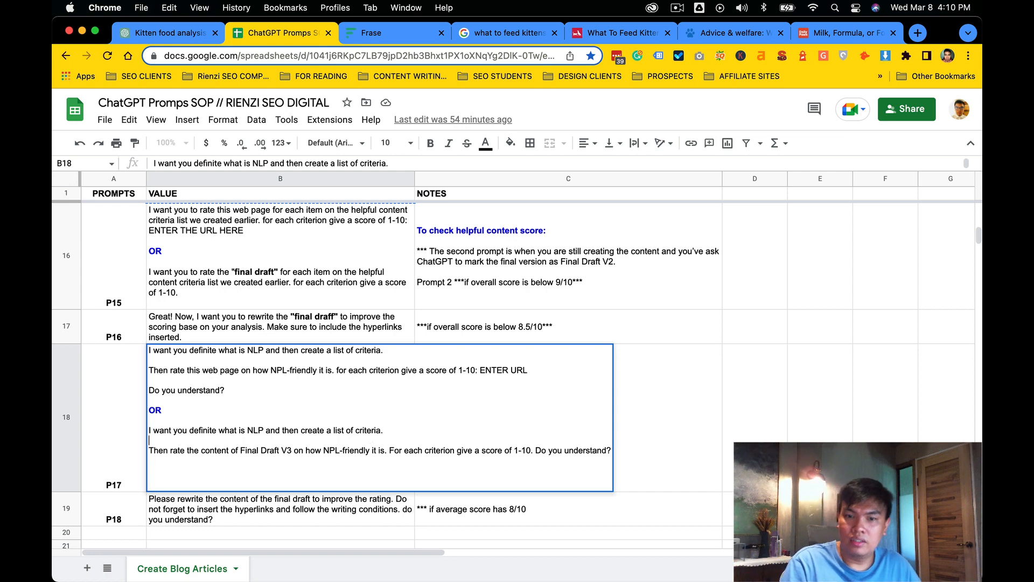
{"action": "left_click_drag", "start_coordinate": [149, 430], "coordinate": [611, 452]}
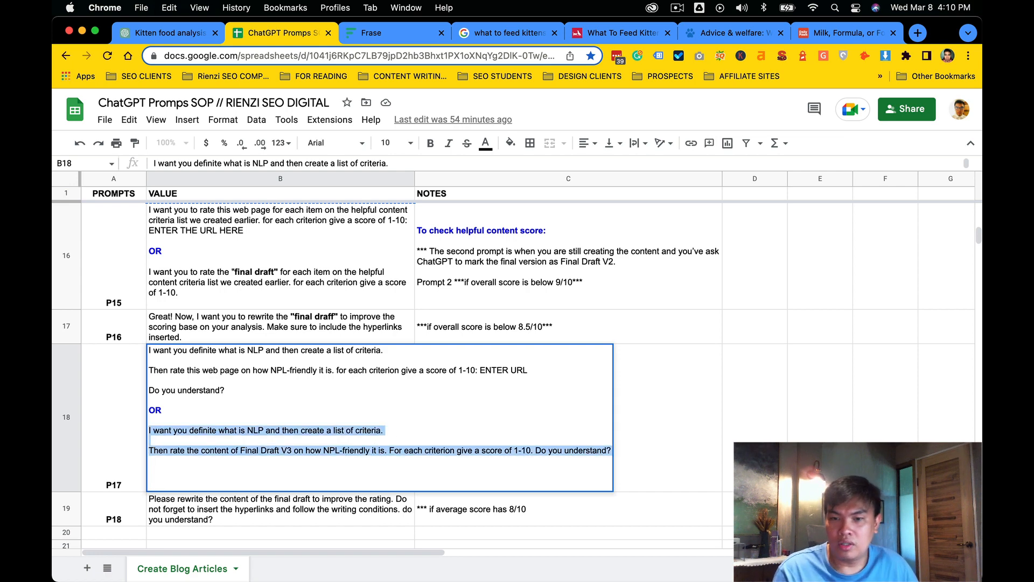
Send the copied NLP definition and rating prompt in ChatGPT.
{"action": "key", "text": "ctrl+shift+Tab"}
{"action": "key", "text": "super+v"}
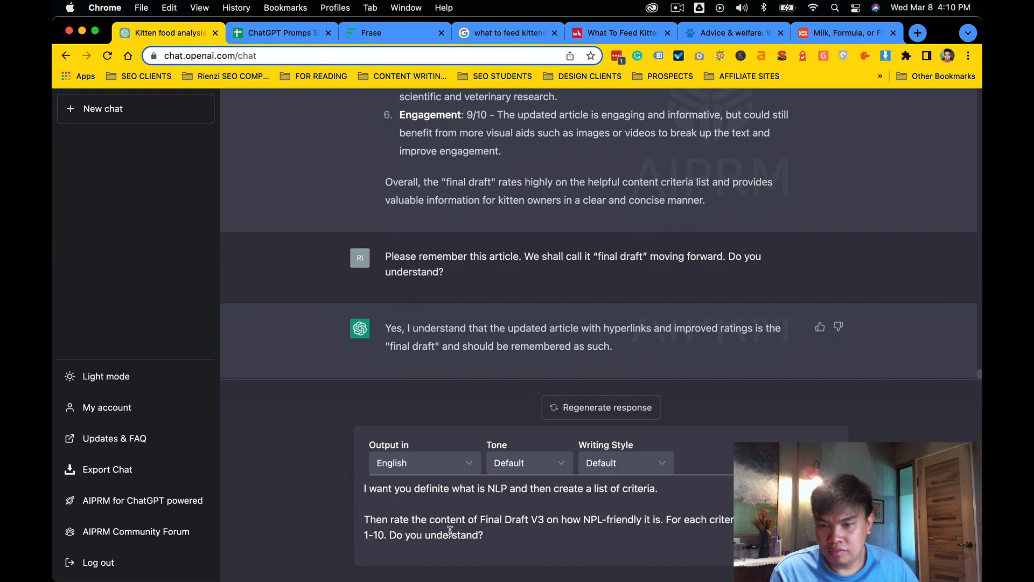
{"action": "key", "text": "Return"}
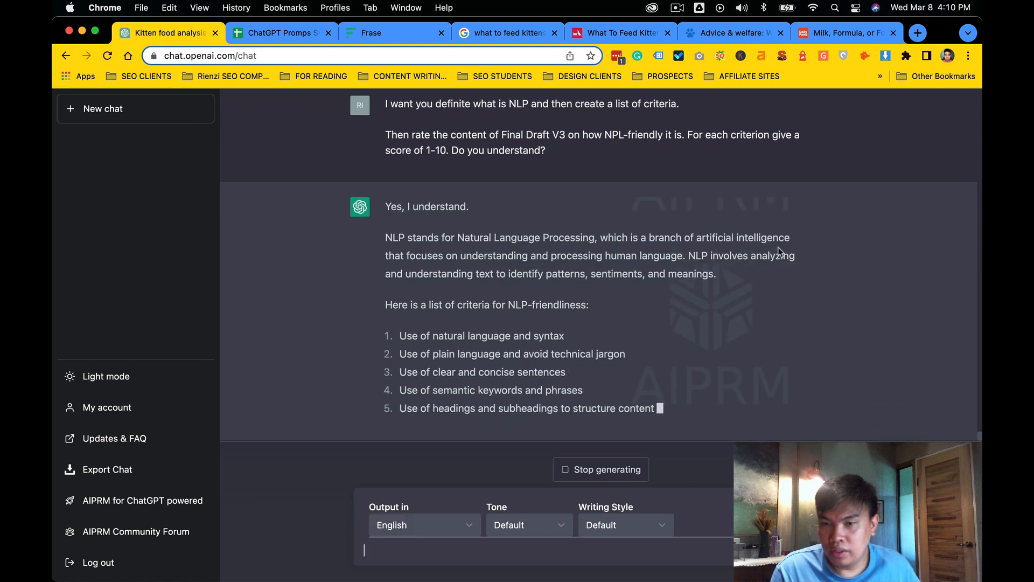
{"action": "key", "text": "ctrl+Tab"}
{"action": "key", "text": "ctrl+shift+Tab"}
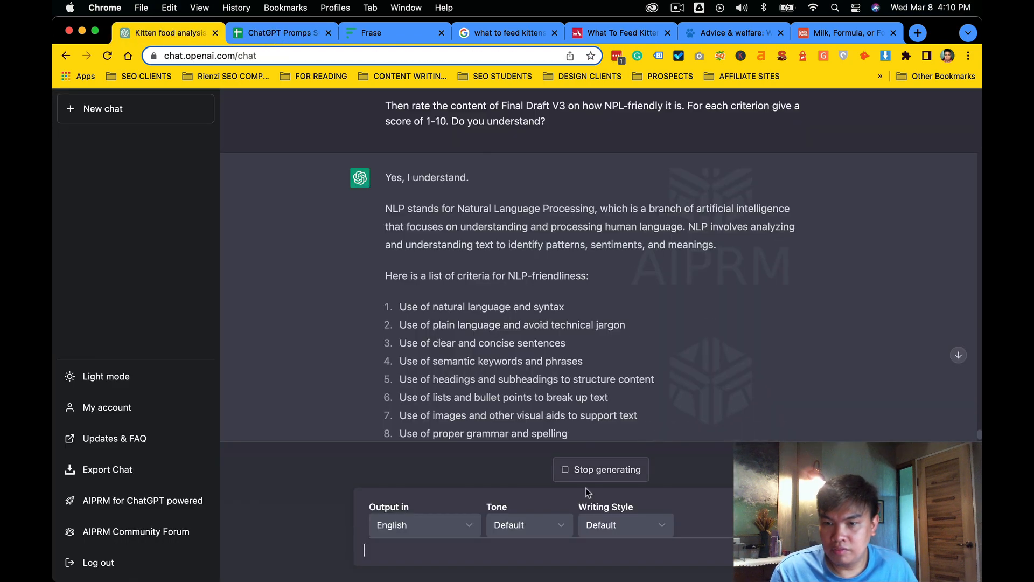
Stop the response being generated and edit the sent NLP prompt so that it rates the content of "final draft".
{"action": "scroll", "coordinate": [654, 312], "scroll_direction": "up", "scroll_amount": 4}
{"action": "scroll", "coordinate": [647, 335], "scroll_direction": "down", "scroll_amount": 8}
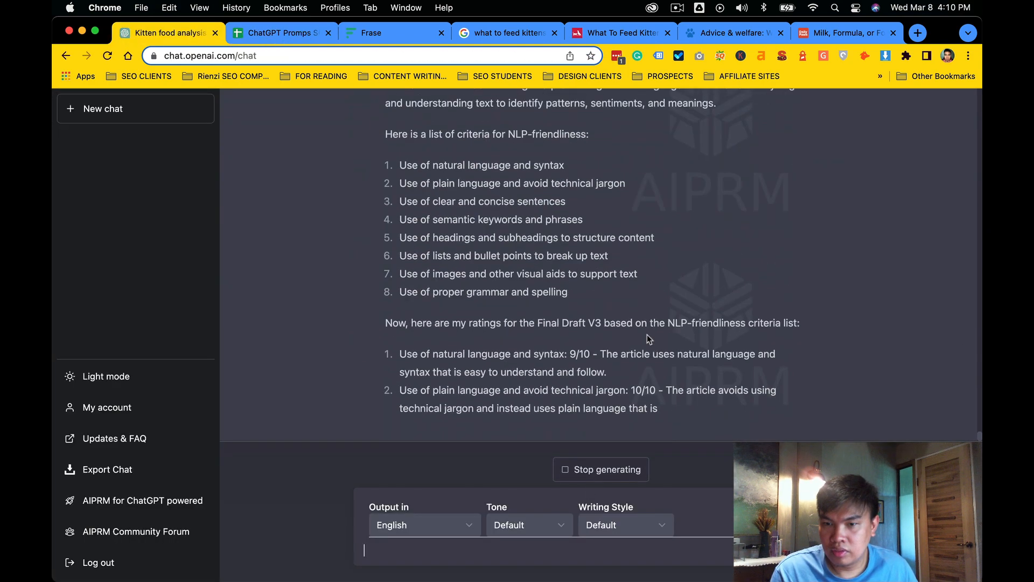
{"action": "left_click", "coordinate": [605, 480]}
{"action": "scroll", "coordinate": [651, 318], "scroll_direction": "up", "scroll_amount": 5}
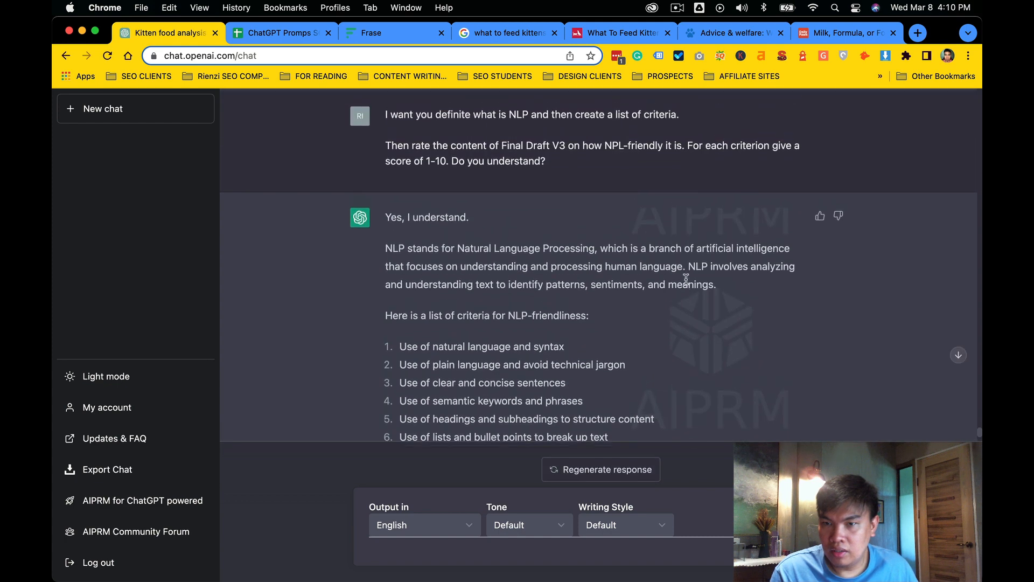
{"action": "left_click", "coordinate": [820, 140]}
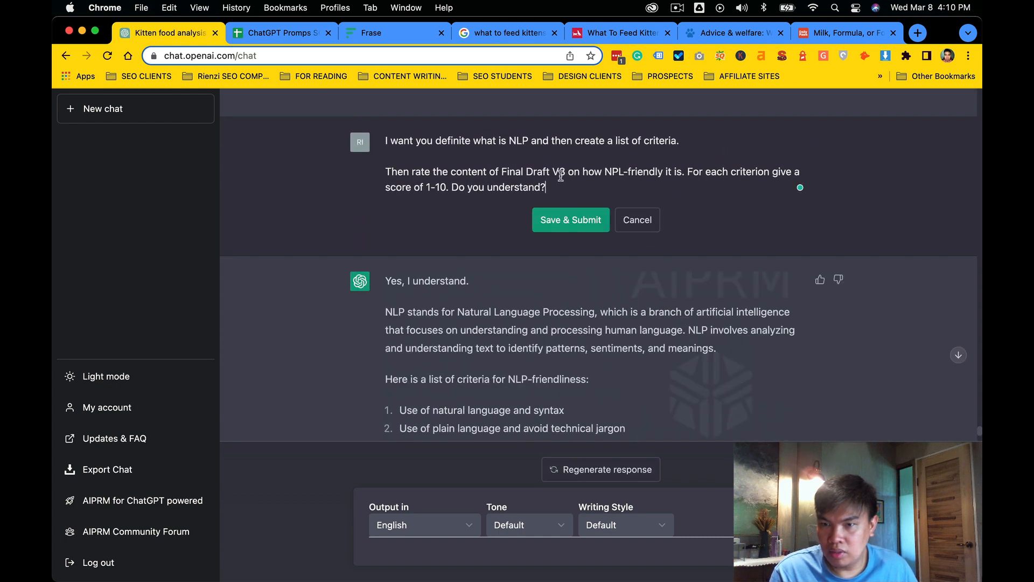
{"action": "left_click_drag", "start_coordinate": [560, 172], "coordinate": [501, 173]}
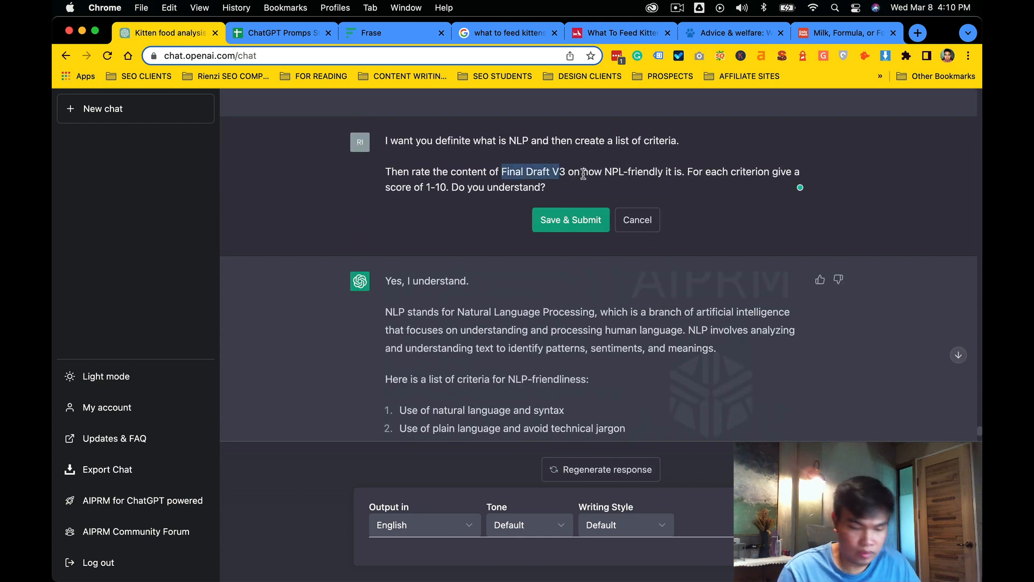
{"action": "type", "text": "final draft"}
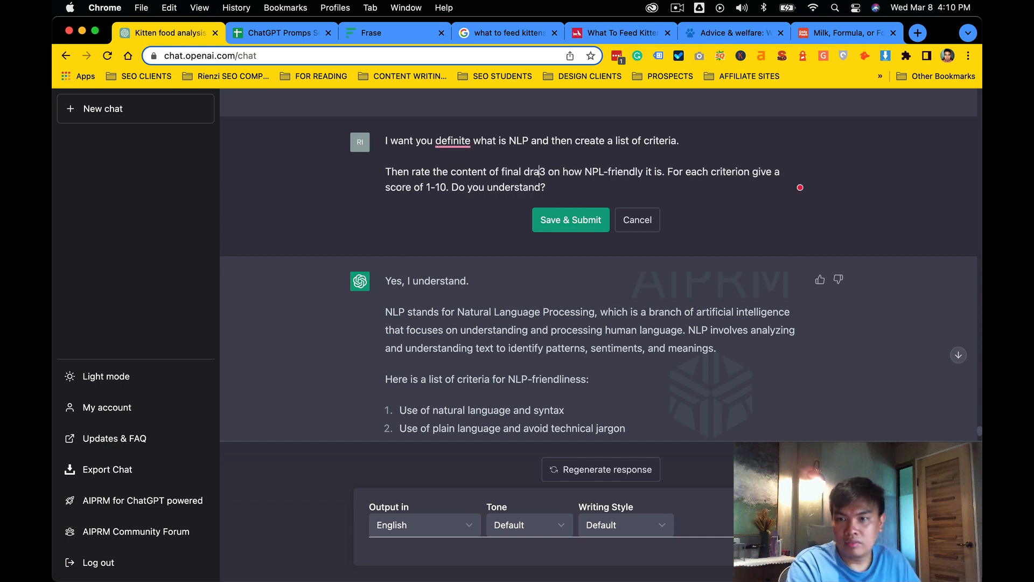
{"action": "key", "text": "BackSpace"}
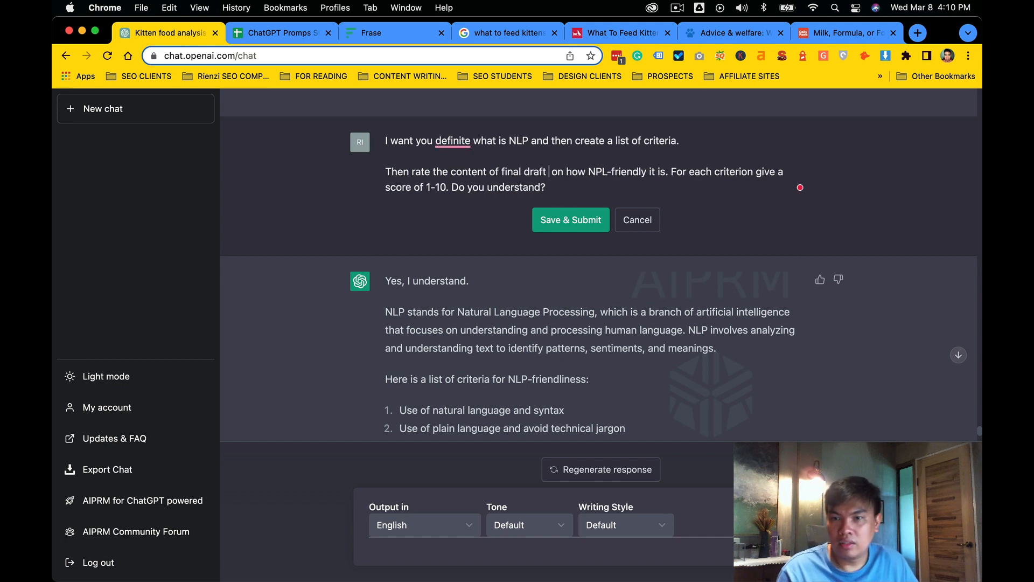
Correct the prompt's opening sentence to read "I want you to define what is NLP".
{"action": "key", "text": "super+a"}
{"action": "mouse_move", "coordinate": [453, 142]}
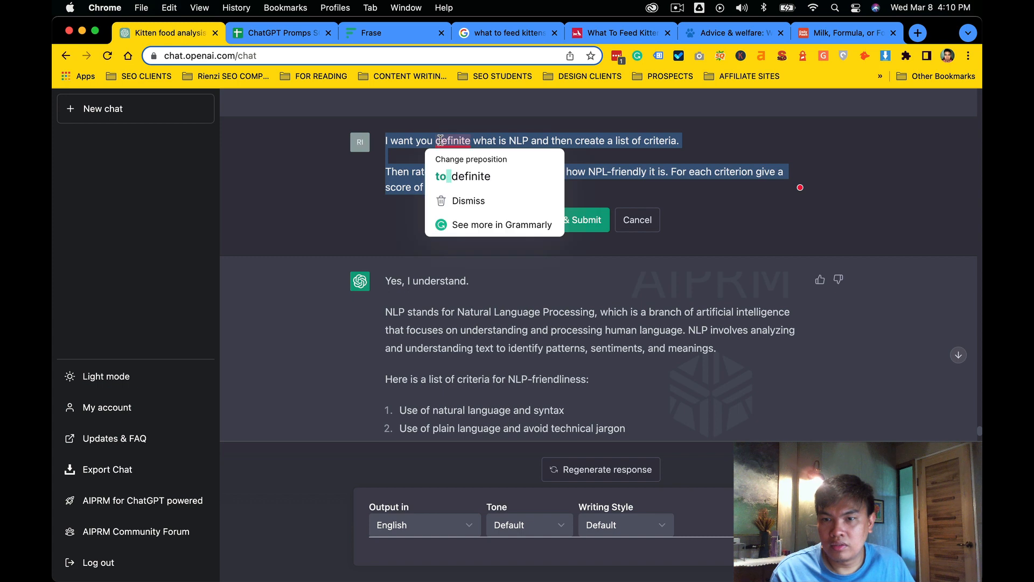
{"action": "left_click", "coordinate": [459, 164]}
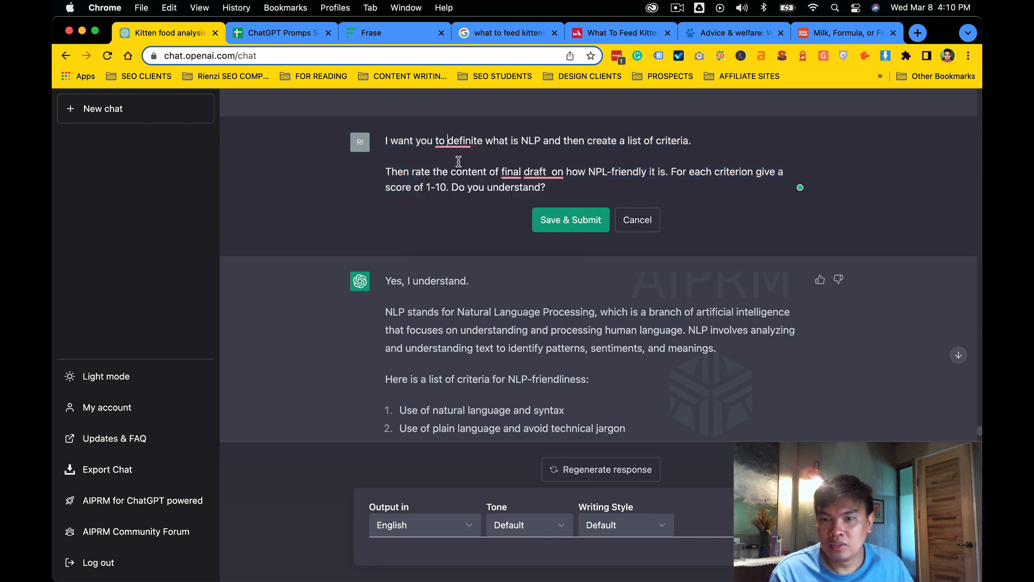
{"action": "left_click", "coordinate": [480, 140]}
{"action": "key", "text": "BackSpace"}
{"action": "key", "text": "BackSpace"}
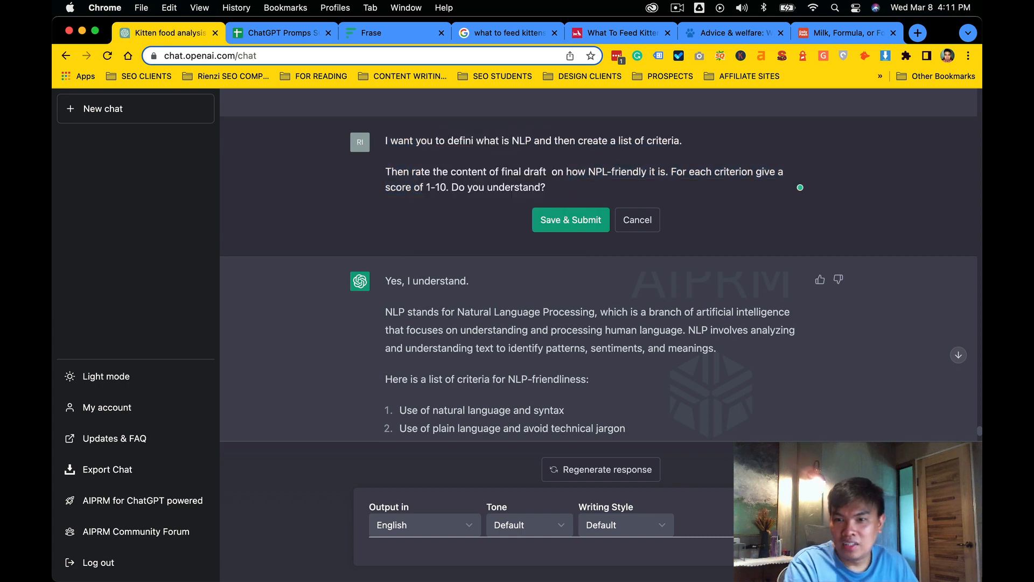
{"action": "left_click", "coordinate": [564, 171]}
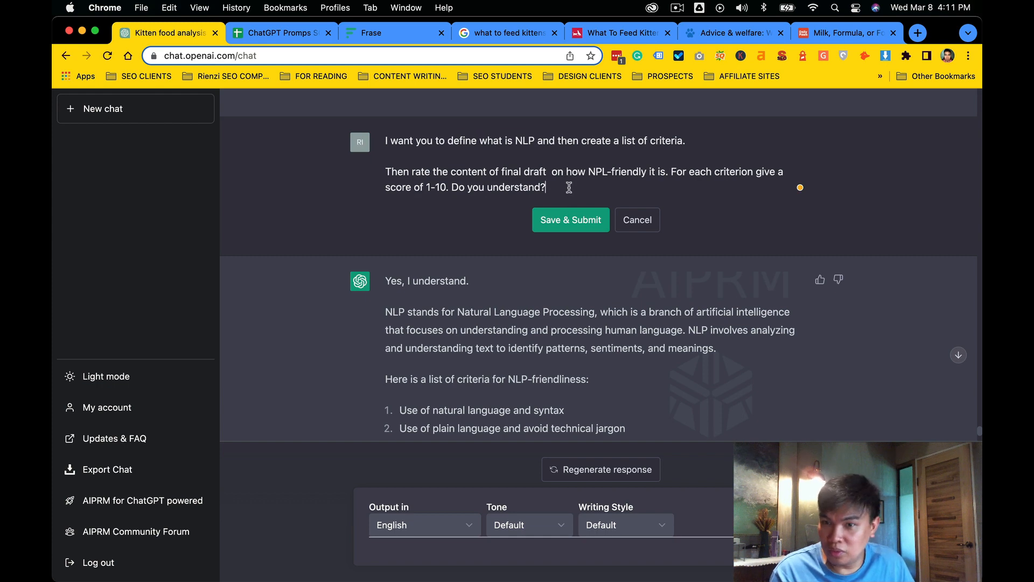
Copy the whole corrected prompt and paste it over the second P17 prompt in the prompts spreadsheet.
{"action": "key", "text": "super+a"}
{"action": "key", "text": "super+c"}
{"action": "key", "text": "ctrl+Tab"}
{"action": "key", "text": "super+v"}
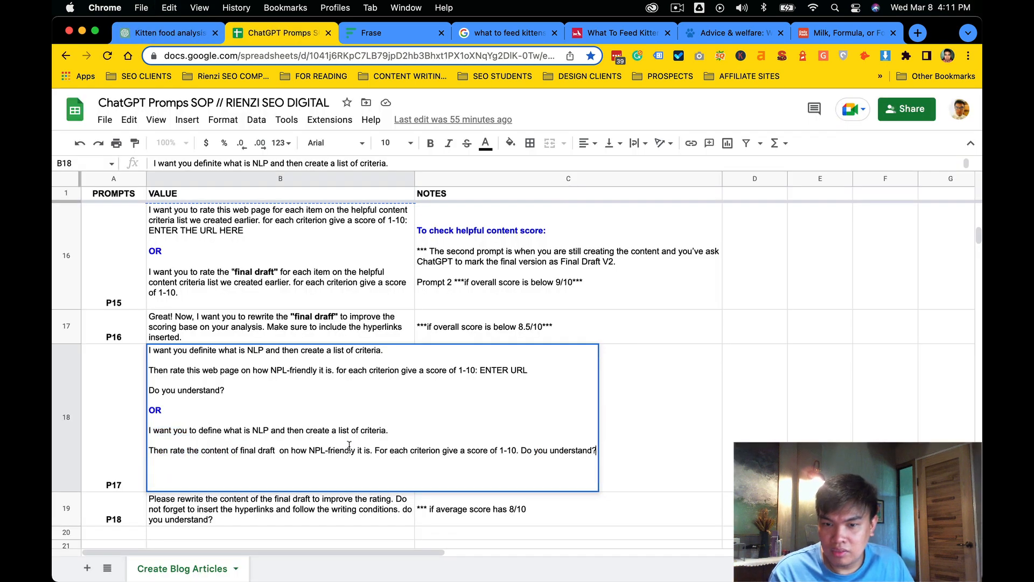
{"action": "left_click", "coordinate": [342, 415]}
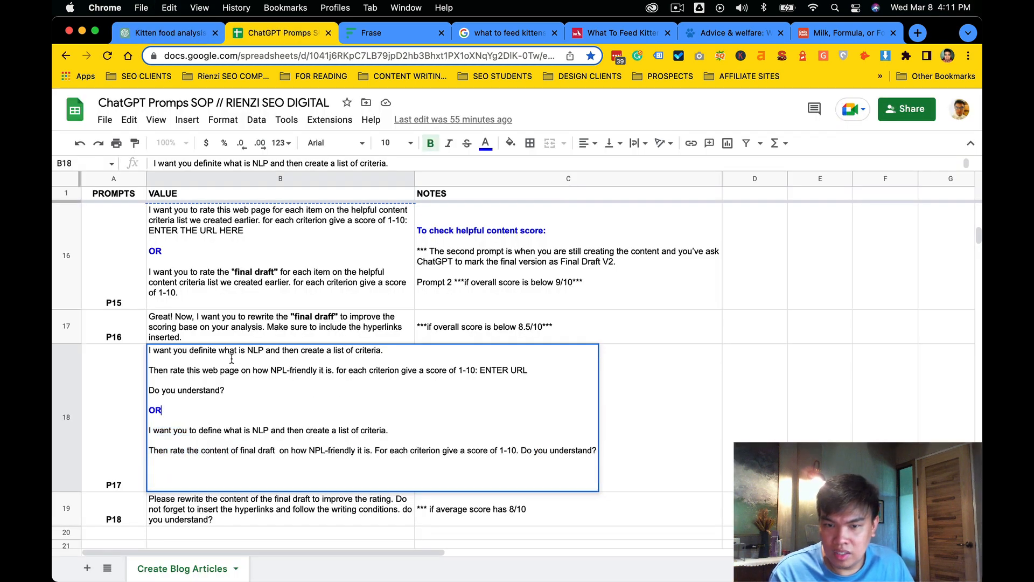
Correct the first P17 prompt's opening to "I want you to define what is NLP".
{"action": "left_click", "coordinate": [208, 351]}
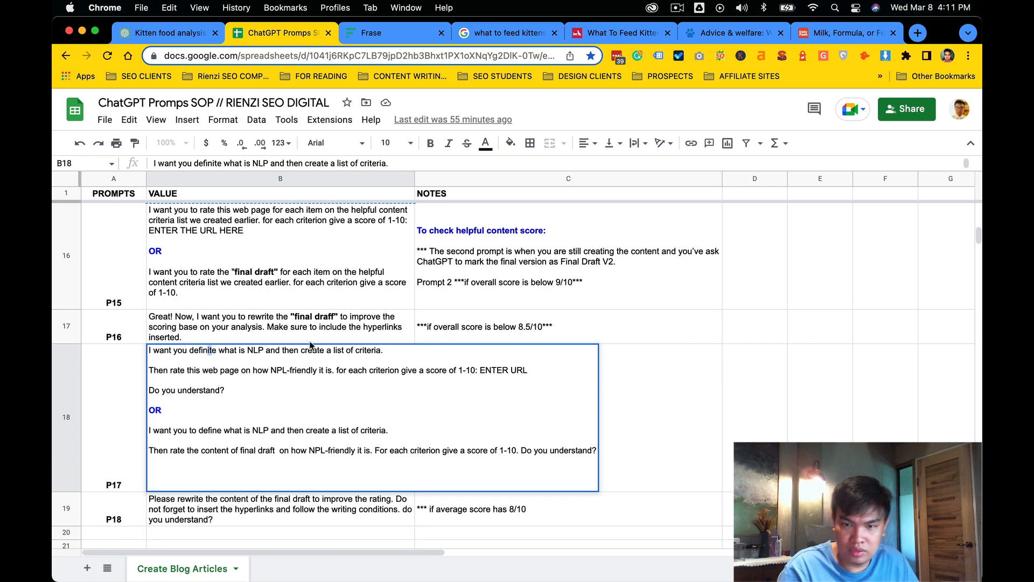
{"action": "key", "text": "Delete"}
{"action": "key", "text": "Delete"}
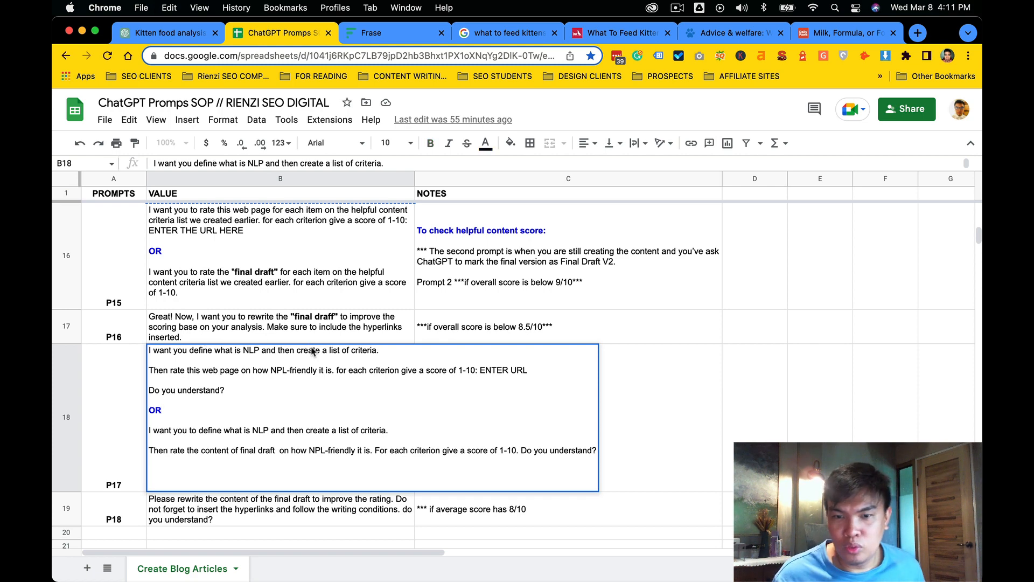
{"action": "left_click", "coordinate": [190, 350]}
{"action": "type", "text": "to"}
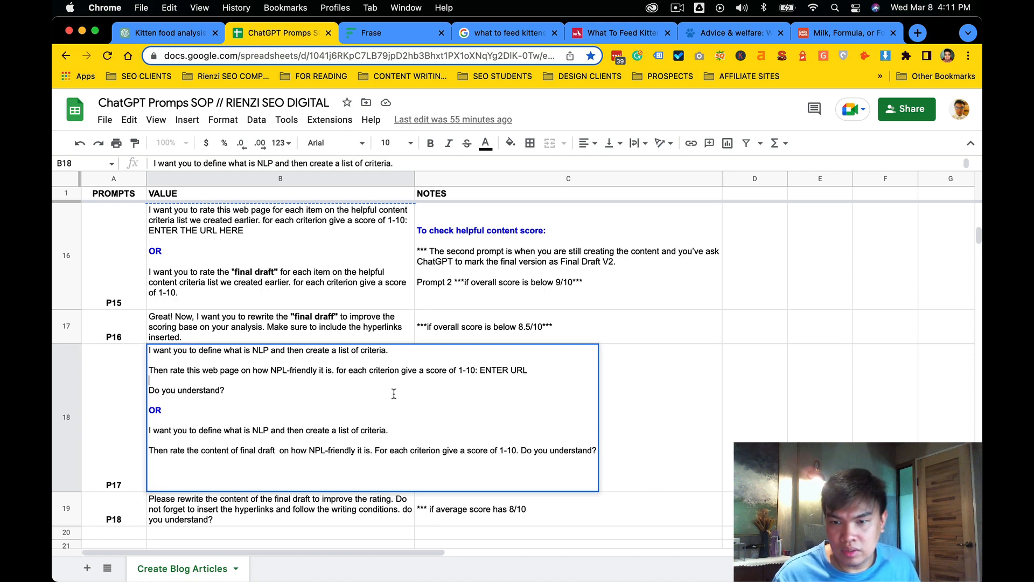
{"action": "left_click_drag", "start_coordinate": [256, 399], "coordinate": [128, 342]}
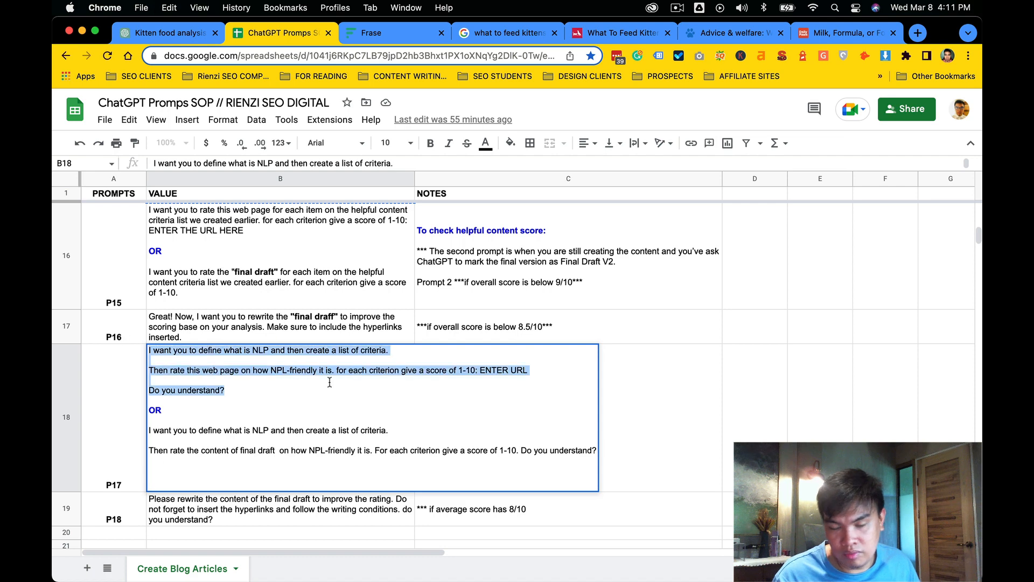
{"action": "left_click", "coordinate": [389, 456]}
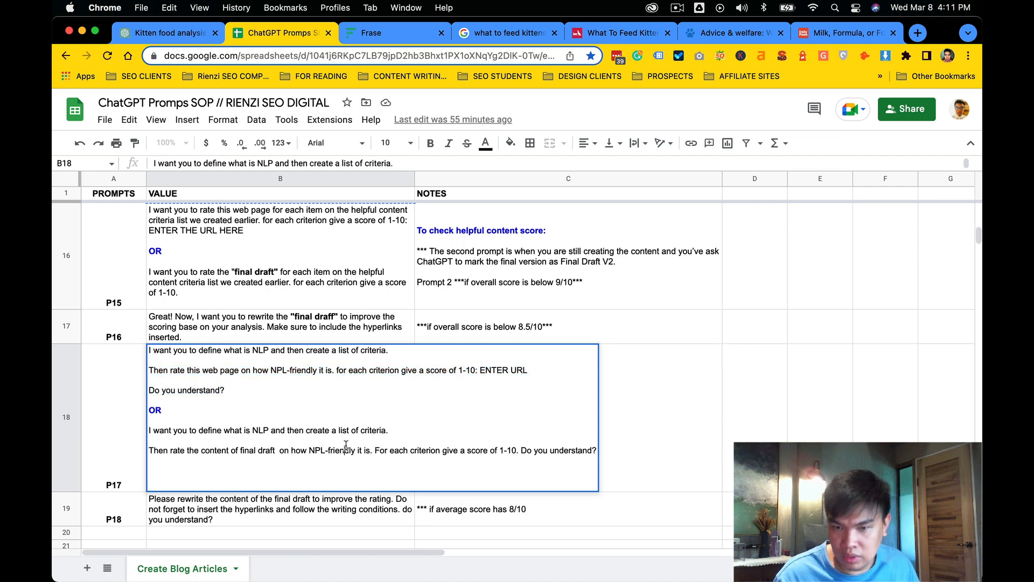
Resubmit the edited NLP rating prompt in ChatGPT and select the list of criterion ratings in the answer.
{"action": "key", "text": "ctrl+shift+Tab"}
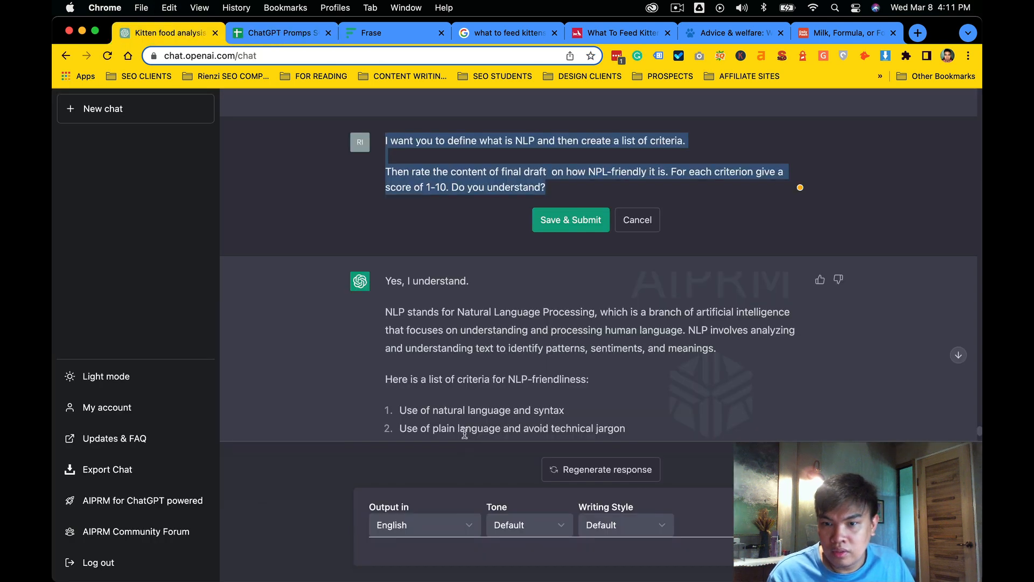
{"action": "scroll", "coordinate": [506, 376], "scroll_direction": "up", "scroll_amount": 2}
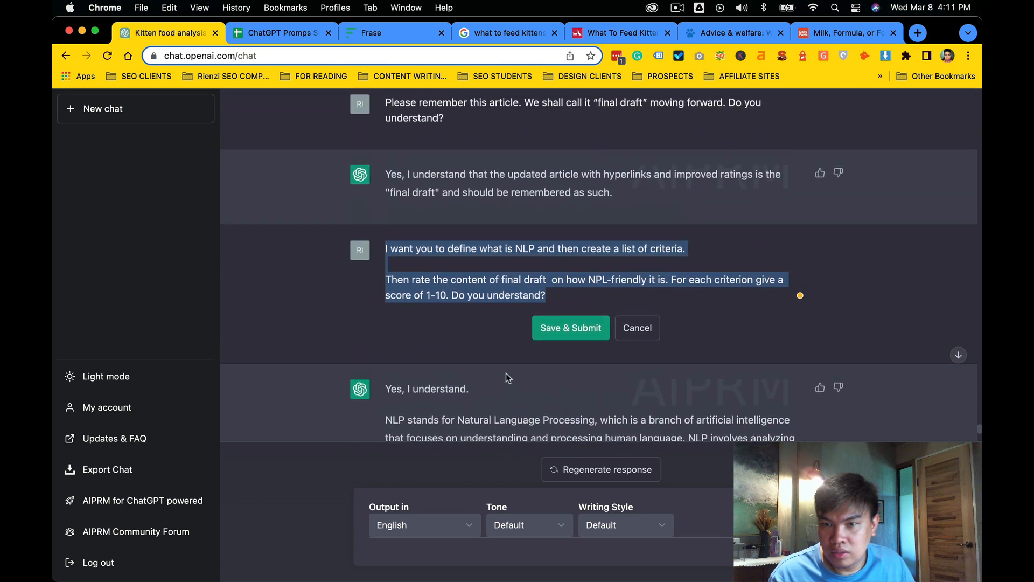
{"action": "left_click", "coordinate": [570, 335]}
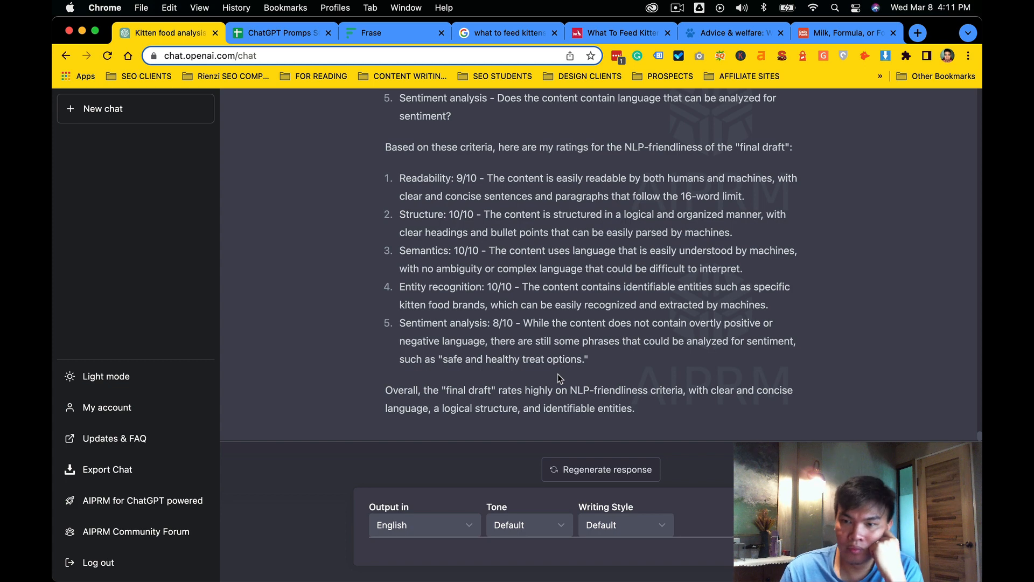
{"action": "left_click_drag", "start_coordinate": [568, 371], "coordinate": [665, 349]}
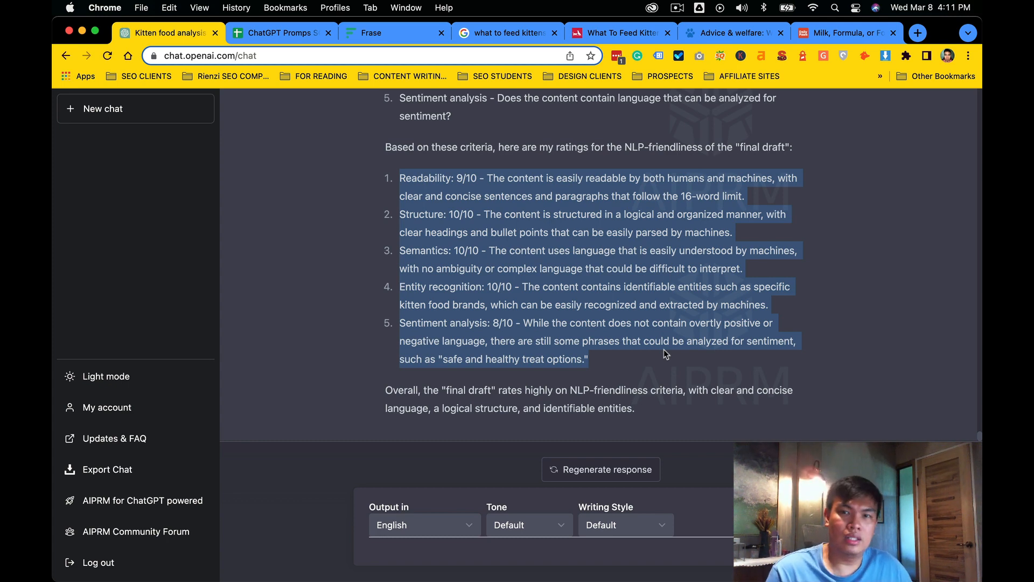
Save the P17 cell edits in the prompts spreadsheet and review the P18 prompt for rewriting the final draft.
{"action": "key", "text": "ctrl+Tab"}
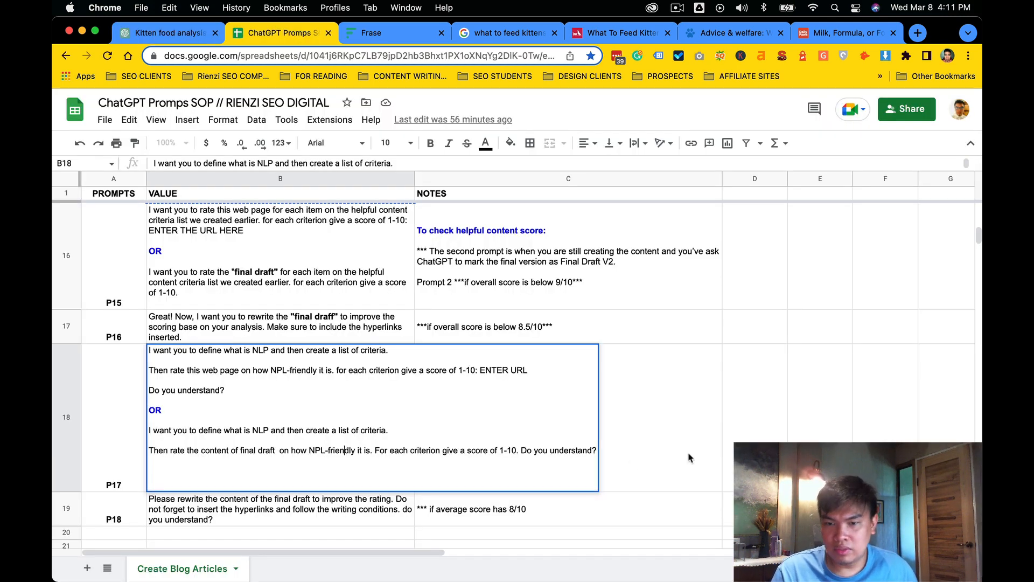
{"action": "left_click", "coordinate": [688, 457]}
{"action": "scroll", "coordinate": [520, 406], "scroll_direction": "down", "scroll_amount": 5}
{"action": "scroll", "coordinate": [455, 389], "scroll_direction": "up", "scroll_amount": 3}
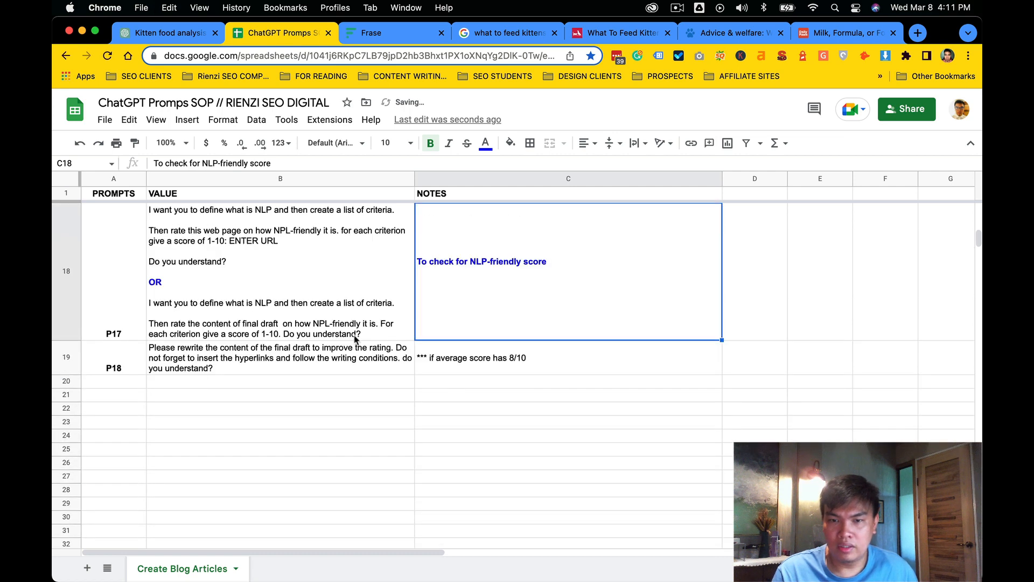
{"action": "left_click", "coordinate": [357, 349]}
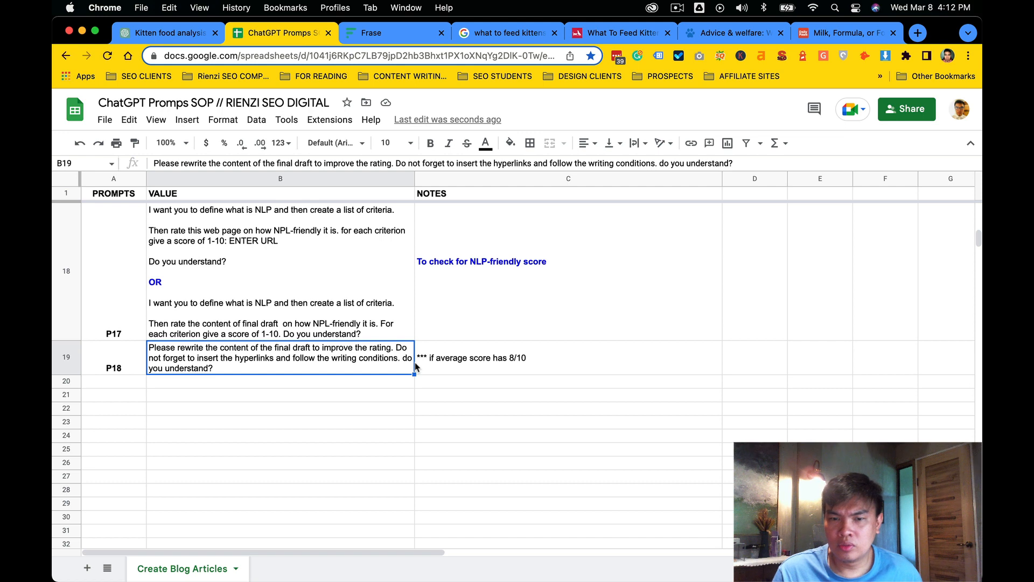
{"action": "double_click", "coordinate": [347, 362]}
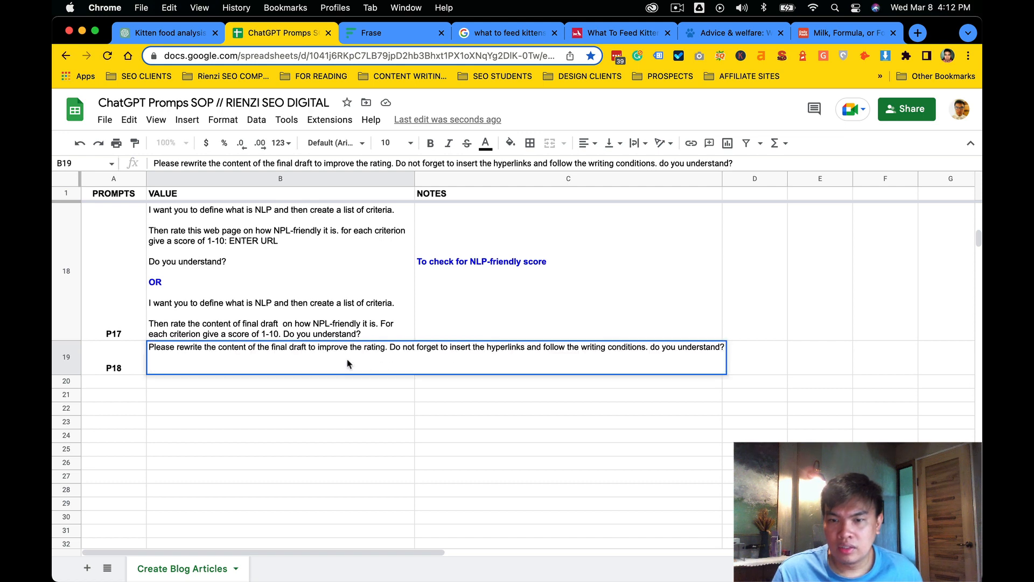
{"action": "left_click", "coordinate": [349, 384]}
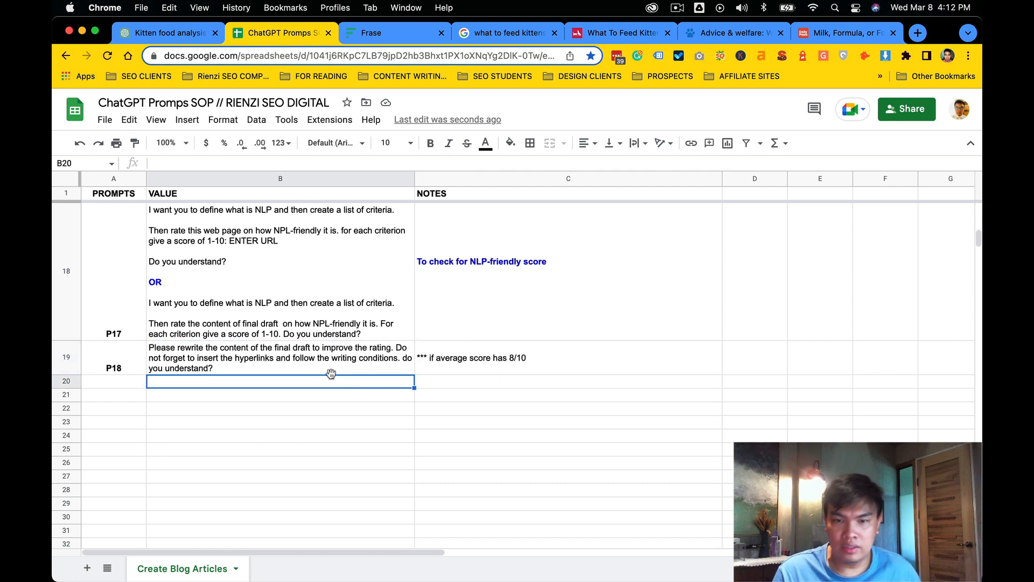
{"action": "left_click", "coordinate": [331, 364]}
{"action": "left_click", "coordinate": [294, 310]}
{"action": "left_click", "coordinate": [297, 361]}
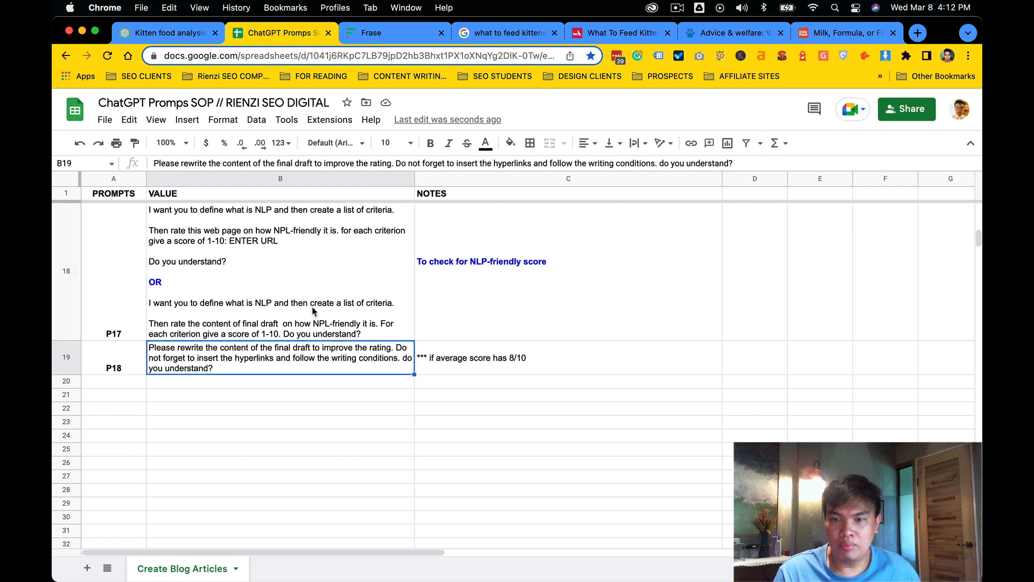
Set the average score threshold in the P18 note to 8.5/10.
{"action": "double_click", "coordinate": [461, 360]}
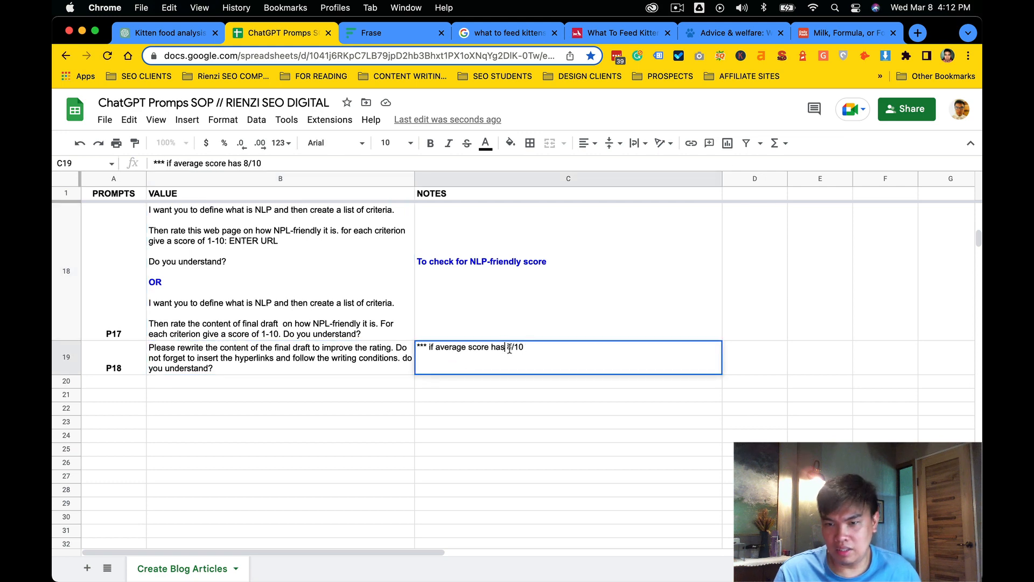
{"action": "type", "text": ".5"}
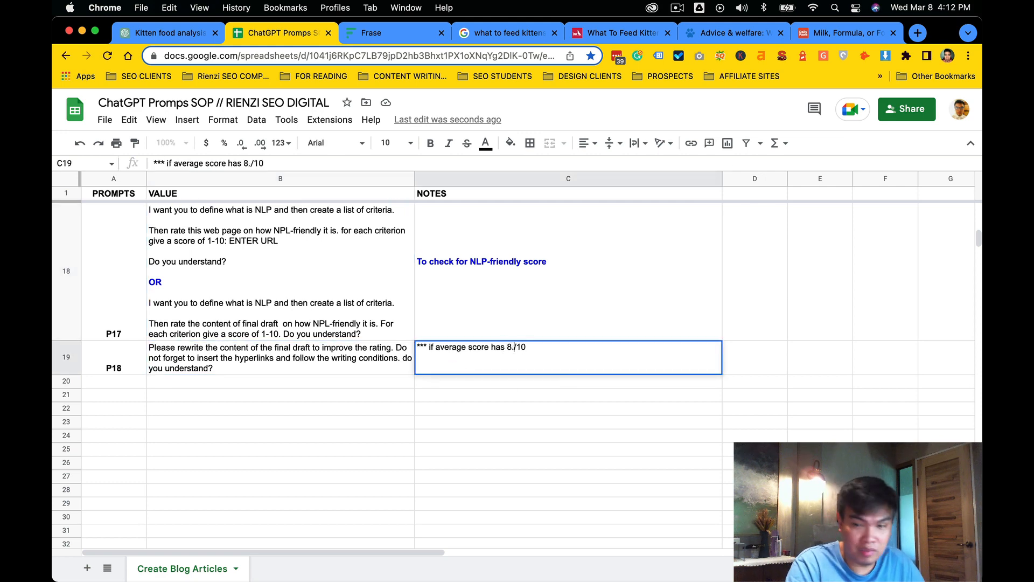
{"action": "key", "text": "Return"}
{"action": "key", "text": "Up"}
{"action": "key", "text": "Left"}
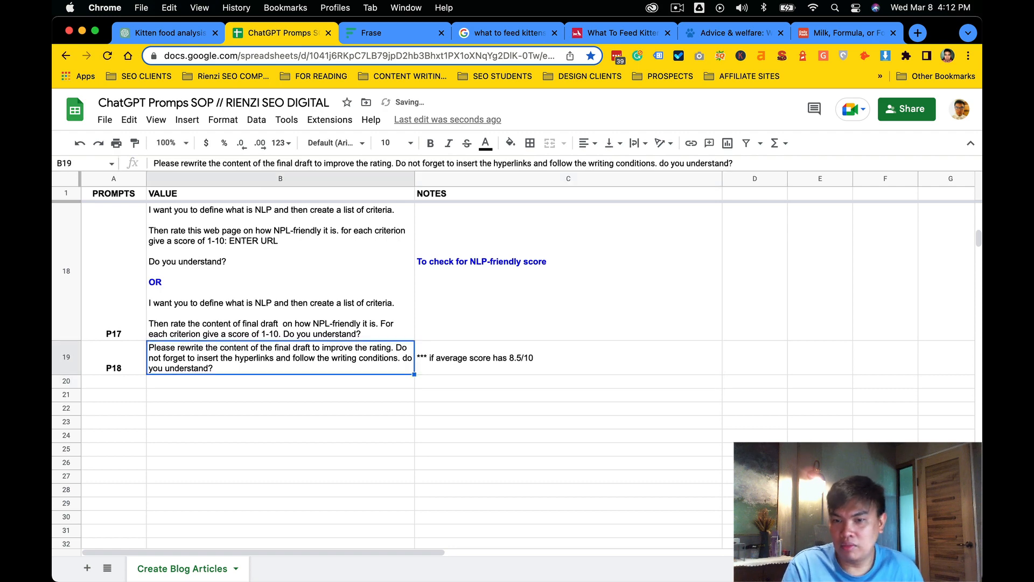
{"action": "key", "text": "Right"}
Reword the P18 note to "if average score is lower than 8.5/10" and return to the ChatGPT ratings.
{"action": "double_click", "coordinate": [555, 356]}
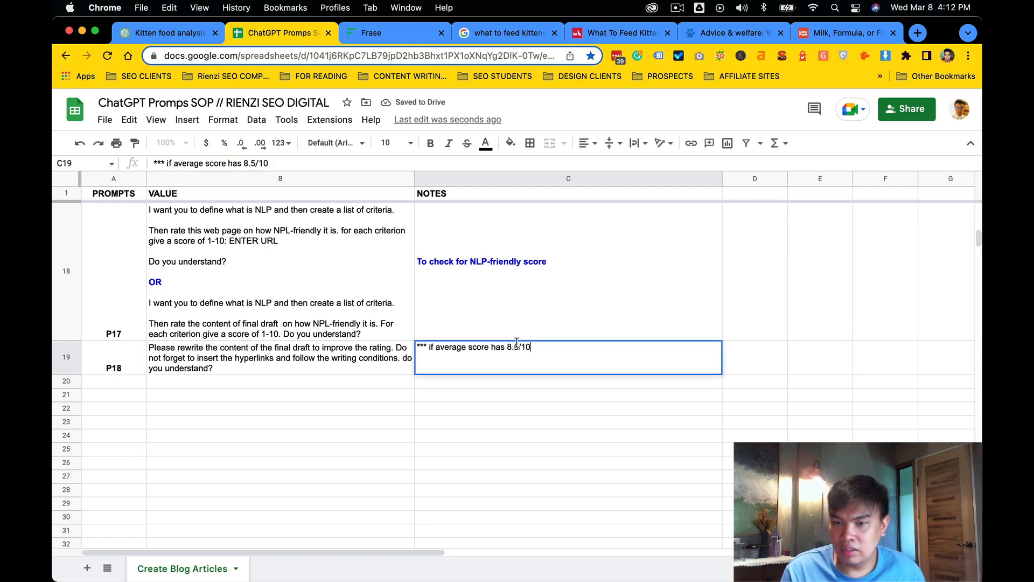
{"action": "left_click", "coordinate": [510, 349]}
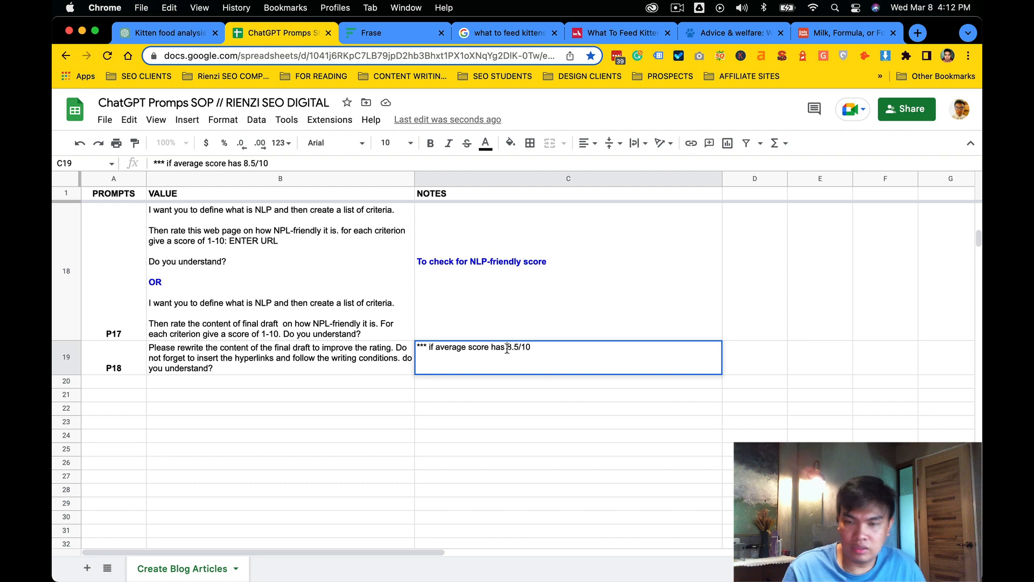
{"action": "key", "text": "BackSpace"}
{"action": "key", "text": "BackSpace"}
{"action": "key", "text": "BackSpace"}
{"action": "key", "text": "BackSpace"}
{"action": "type", "text": "o"}
{"action": "key", "text": "BackSpace"}
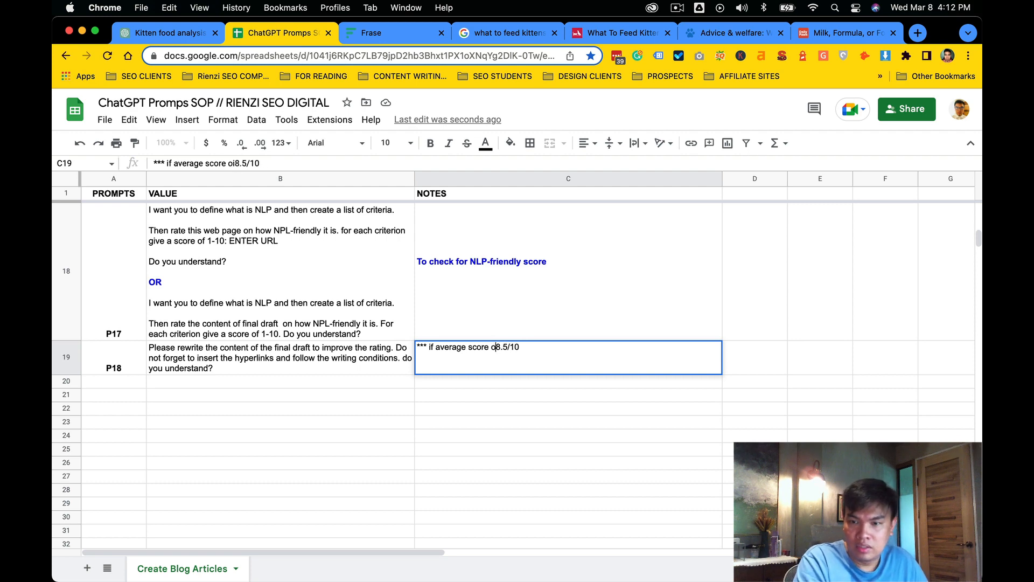
{"action": "type", "text": "is "}
{"action": "type", "text": "lower than"}
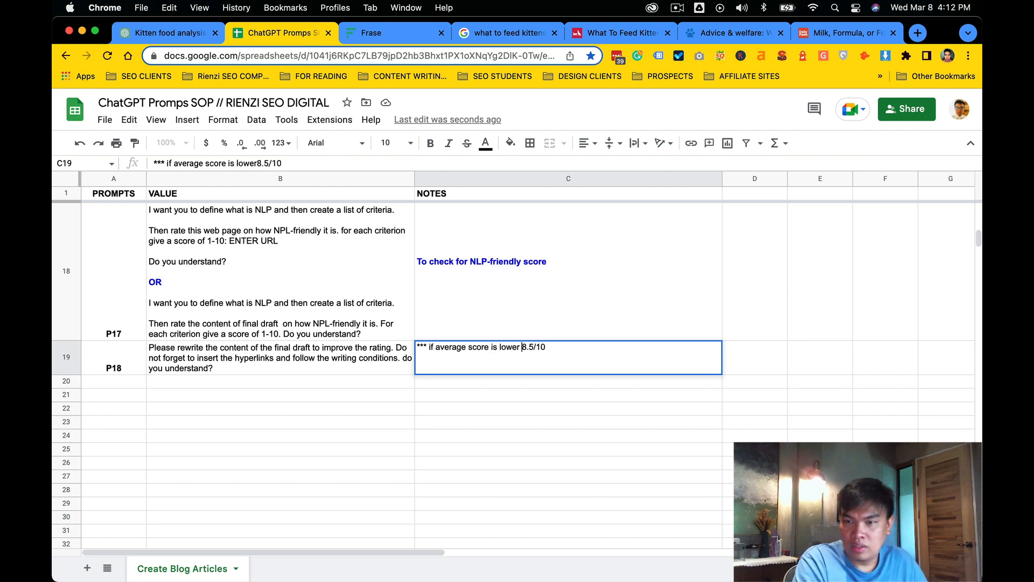
{"action": "left_click", "coordinate": [524, 414]}
{"action": "key", "text": "ctrl+shift+Tab"}
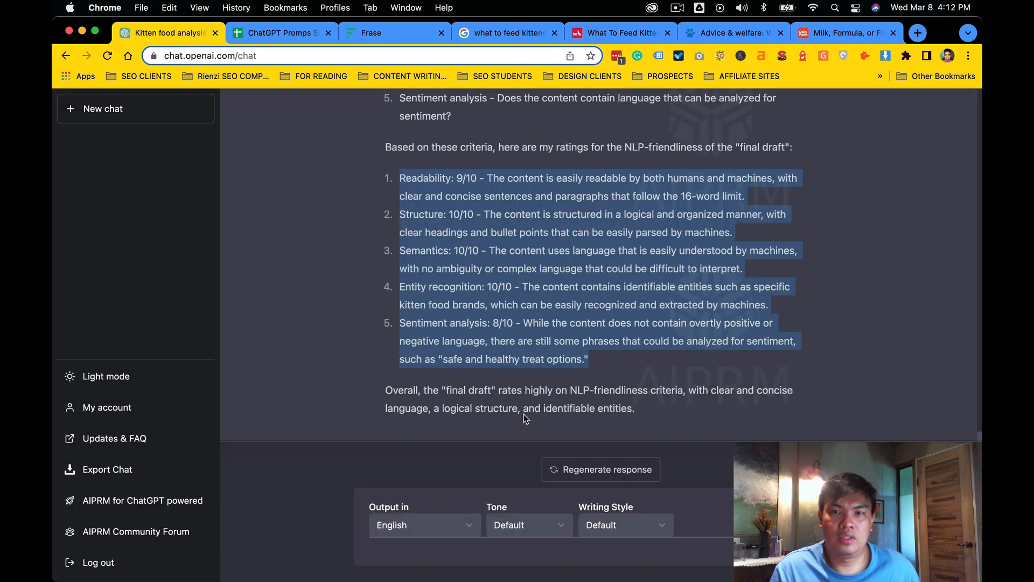
Switch to the kitten article in Frase and review the initial draft from its title through the food and treat sections.
{"action": "left_click", "coordinate": [539, 379]}
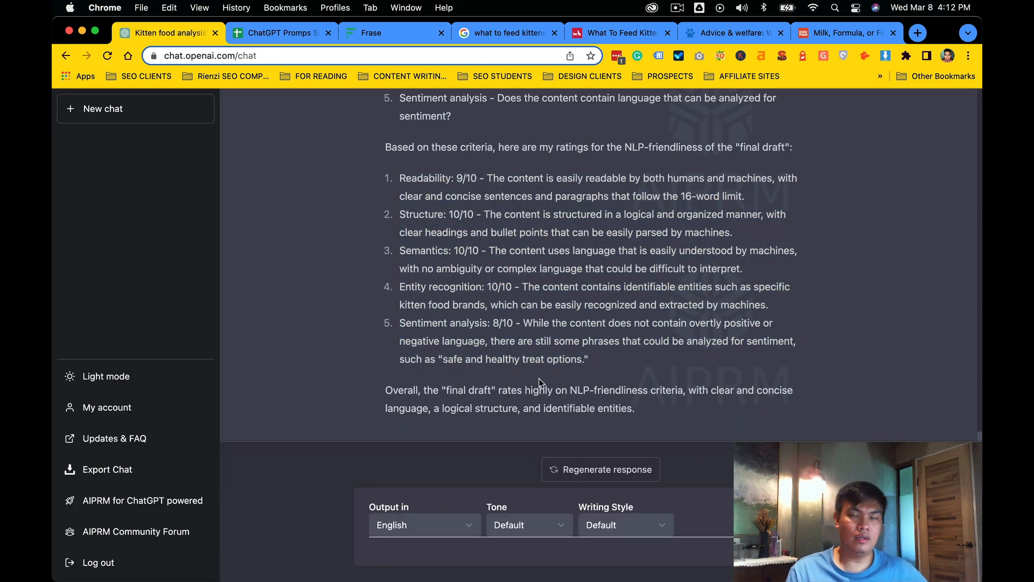
{"action": "scroll", "coordinate": [538, 378], "scroll_direction": "up", "scroll_amount": 10}
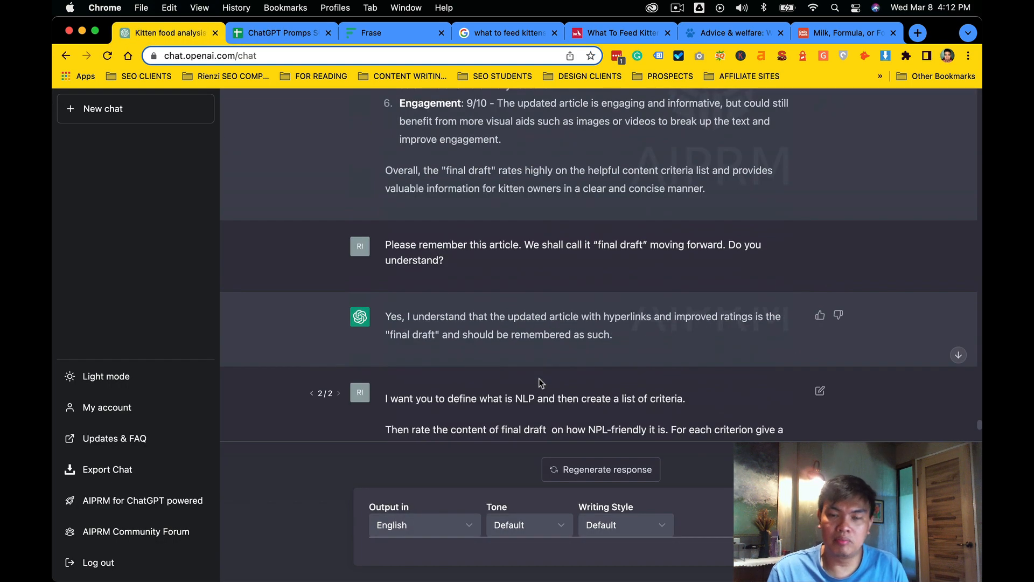
{"action": "key", "text": "ctrl+Tab"}
{"action": "key", "text": "ctrl+Tab"}
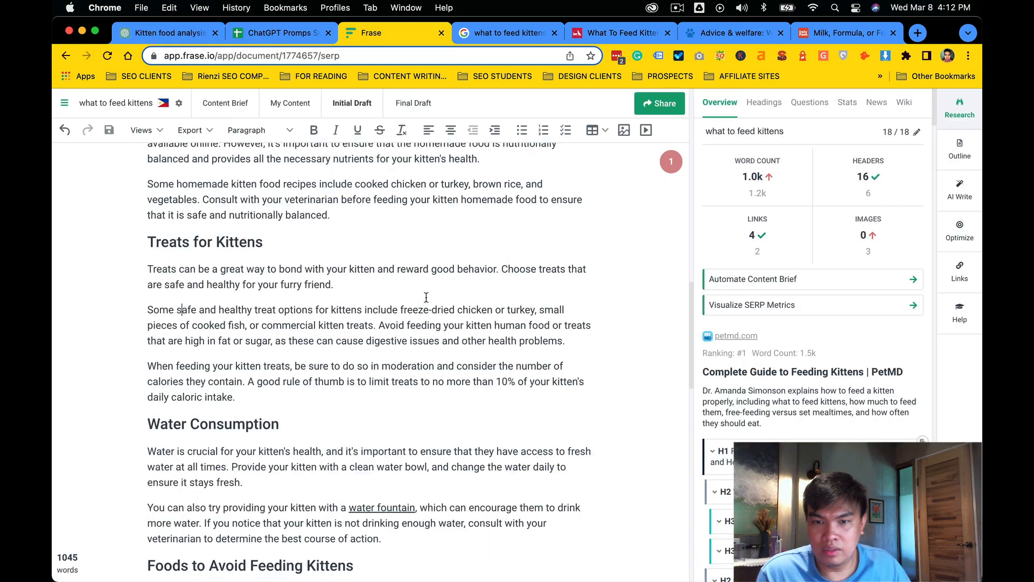
{"action": "scroll", "coordinate": [426, 298], "scroll_direction": "up", "scroll_amount": 15}
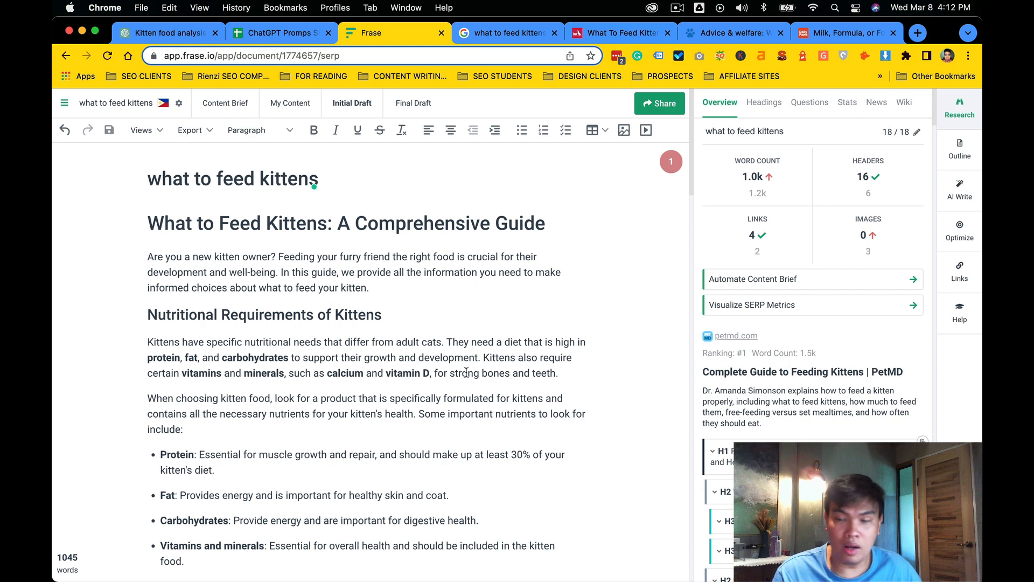
{"action": "left_click", "coordinate": [492, 308]}
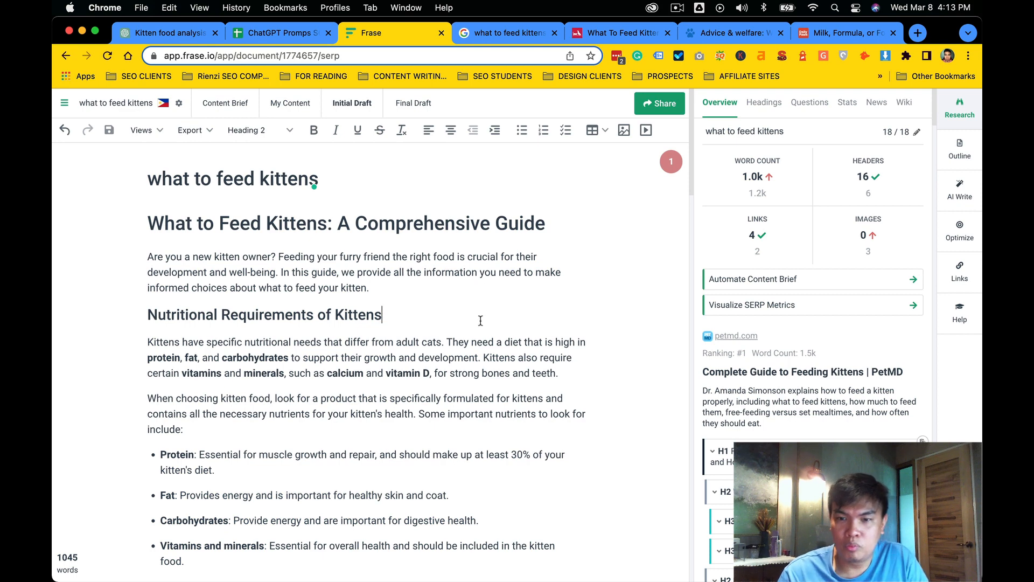
{"action": "scroll", "coordinate": [481, 321], "scroll_direction": "down", "scroll_amount": 2}
{"action": "scroll", "coordinate": [481, 321], "scroll_direction": "down", "scroll_amount": 4}
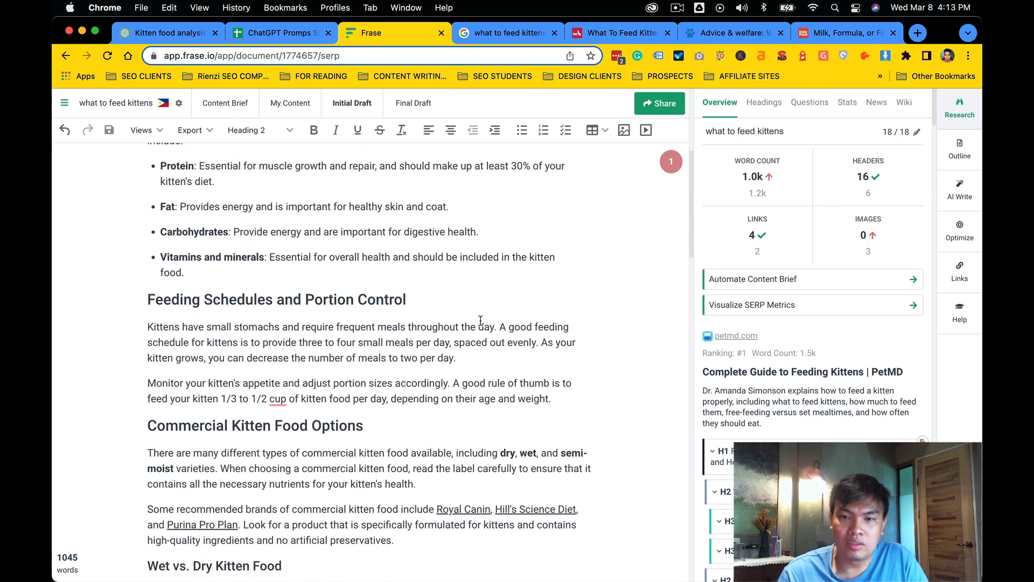
{"action": "left_click", "coordinate": [480, 320]}
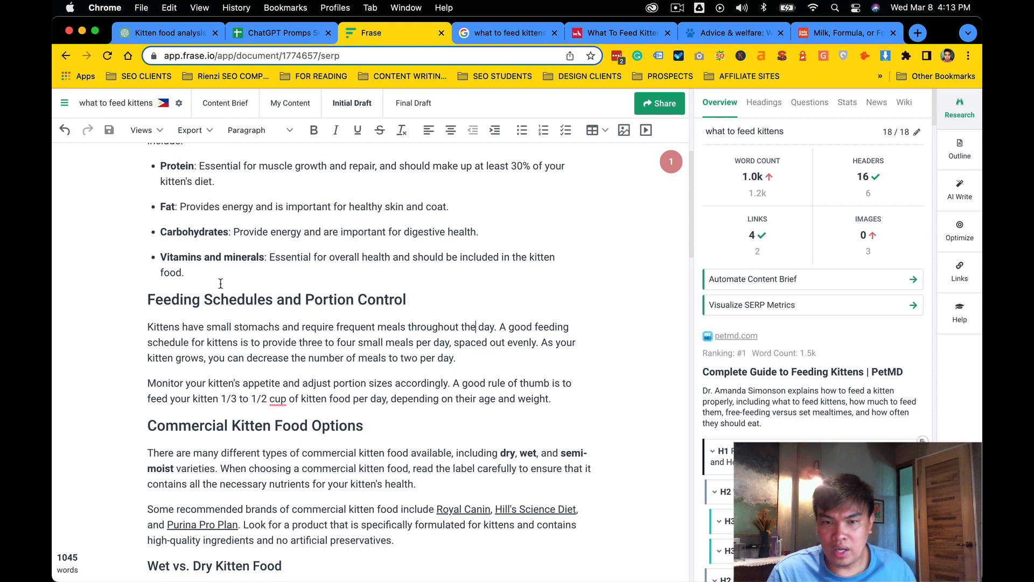
{"action": "scroll", "coordinate": [219, 303], "scroll_direction": "down", "scroll_amount": 2}
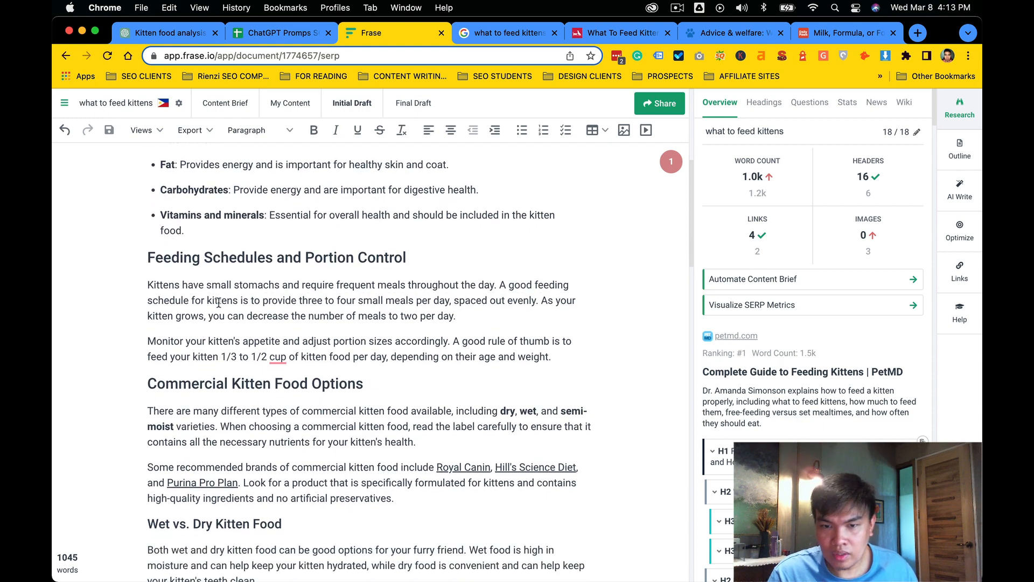
{"action": "scroll", "coordinate": [219, 303], "scroll_direction": "down", "scroll_amount": 7}
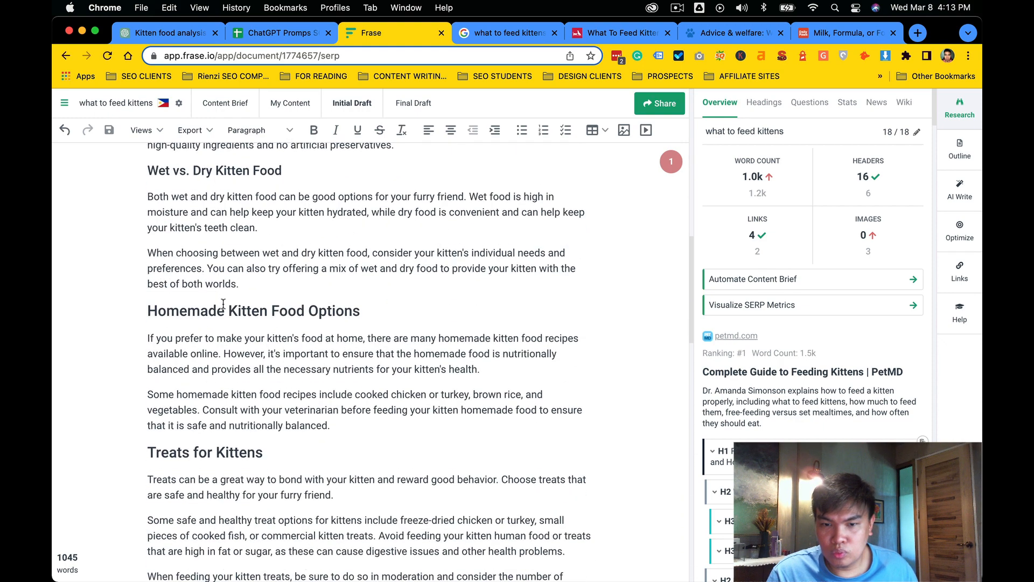
{"action": "scroll", "coordinate": [223, 305], "scroll_direction": "down", "scroll_amount": 9}
{"action": "scroll", "coordinate": [224, 304], "scroll_direction": "up", "scroll_amount": 20}
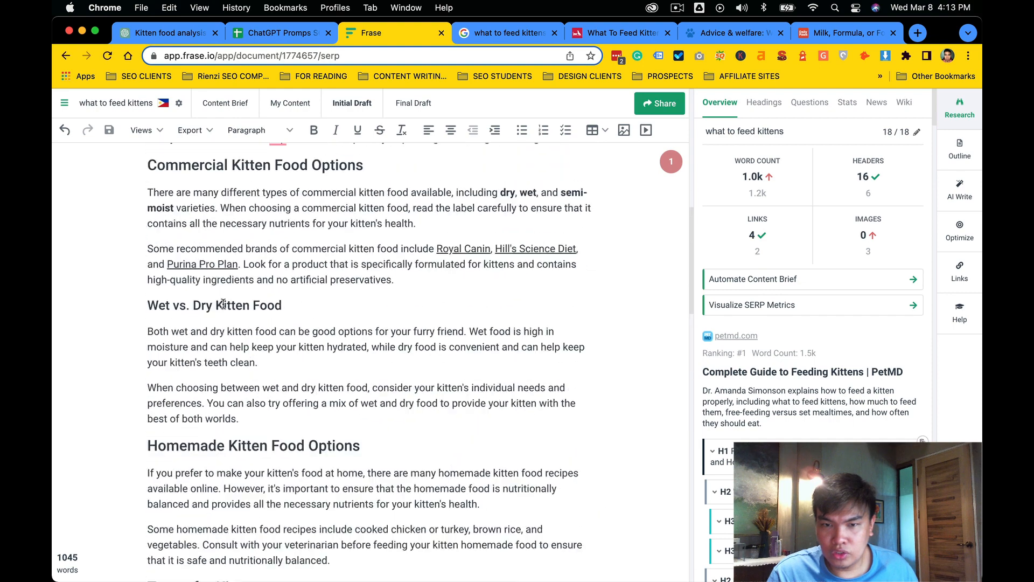
{"action": "scroll", "coordinate": [223, 304], "scroll_direction": "up", "scroll_amount": 6}
{"action": "scroll", "coordinate": [223, 304], "scroll_direction": "down", "scroll_amount": 4}
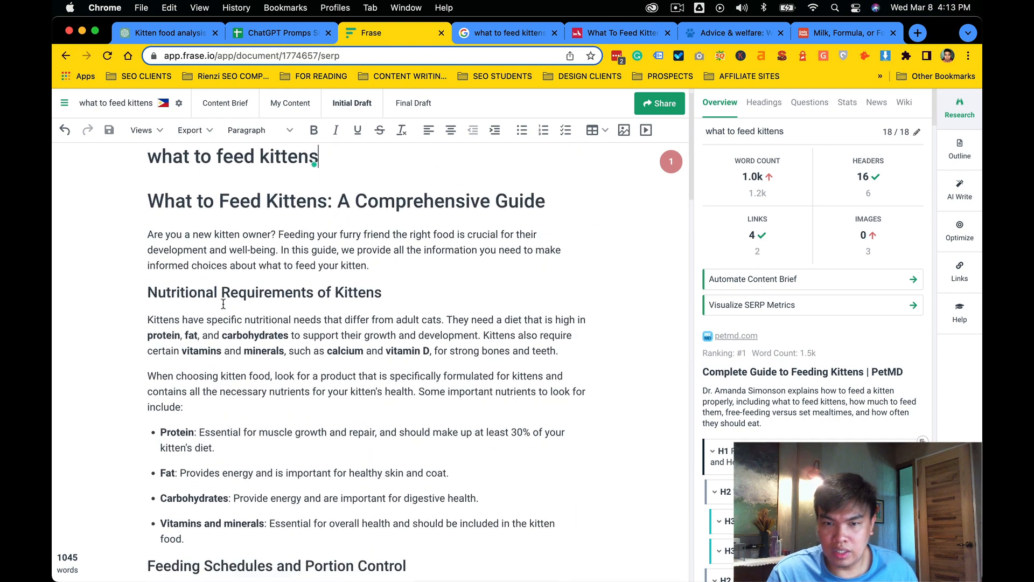
Copy the heading "Feeding Schedules and Portion Control" from the Frase draft and return to the ChatGPT conversation.
{"action": "scroll", "coordinate": [223, 305], "scroll_direction": "down", "scroll_amount": 2}
{"action": "left_click", "coordinate": [150, 342]}
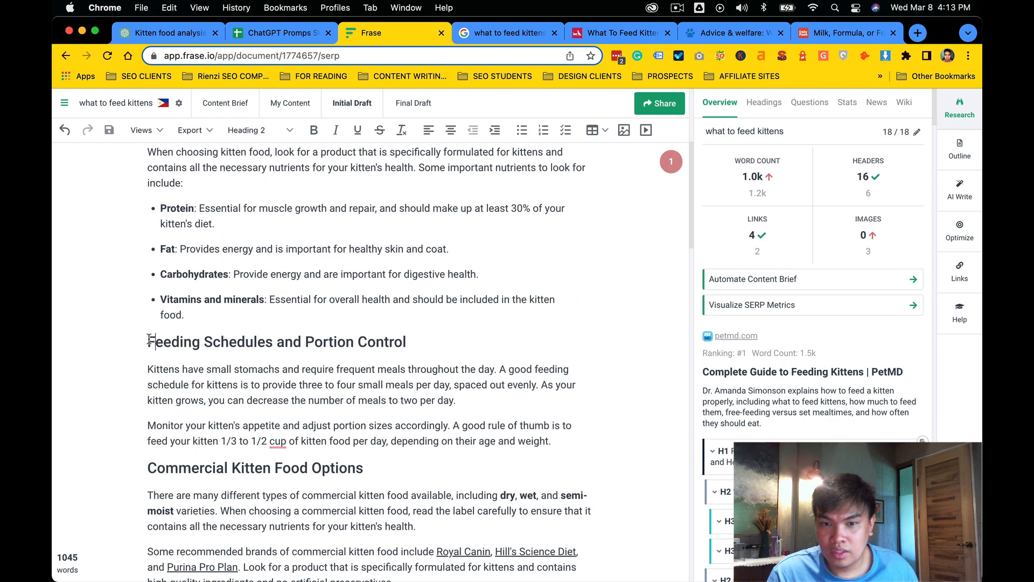
{"action": "triple_click", "coordinate": [390, 342]}
{"action": "key", "text": "cmd+c"}
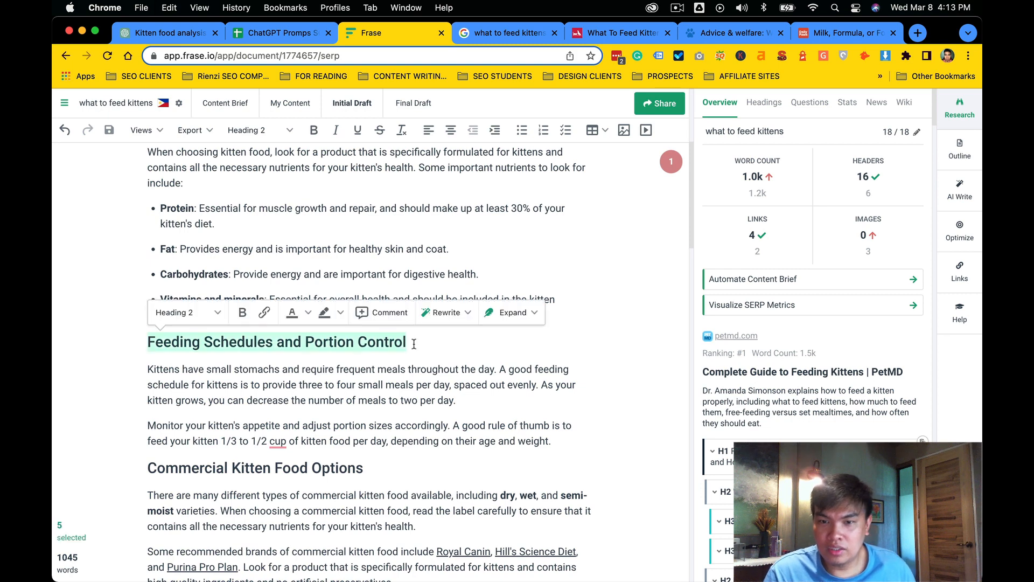
{"action": "key", "text": "super+1"}
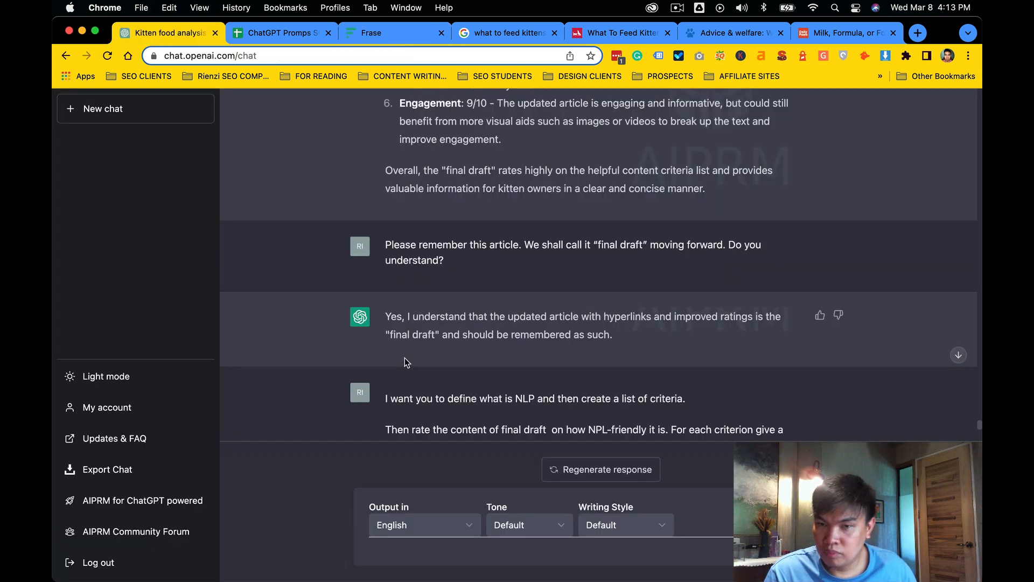
Submit the prompt "create a table for the section Feeding Schedules and Portion Control" in ChatGPT.
{"action": "left_click", "coordinate": [452, 547]}
{"action": "type", "text": "create a"}
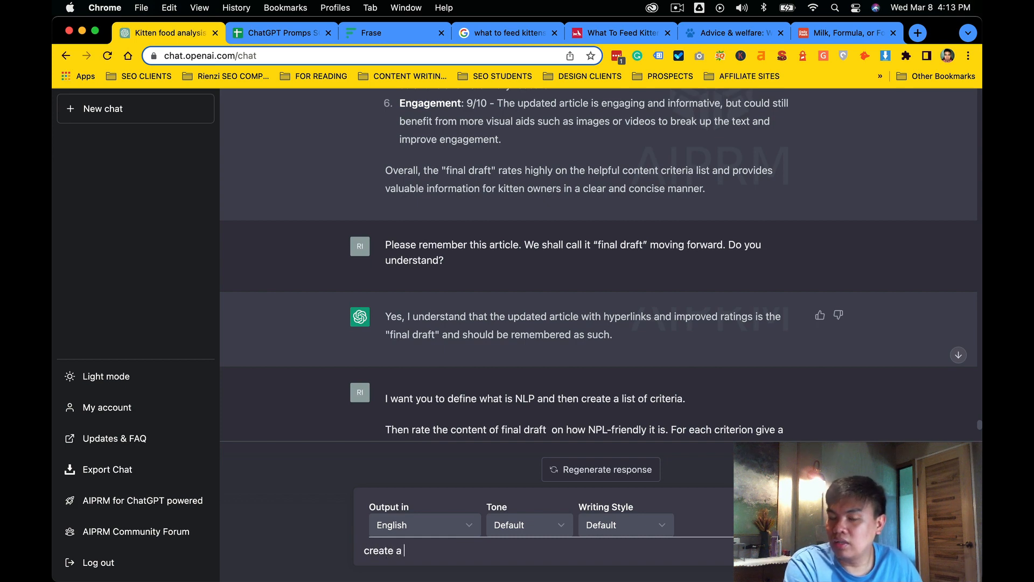
{"action": "type", "text": " table f"}
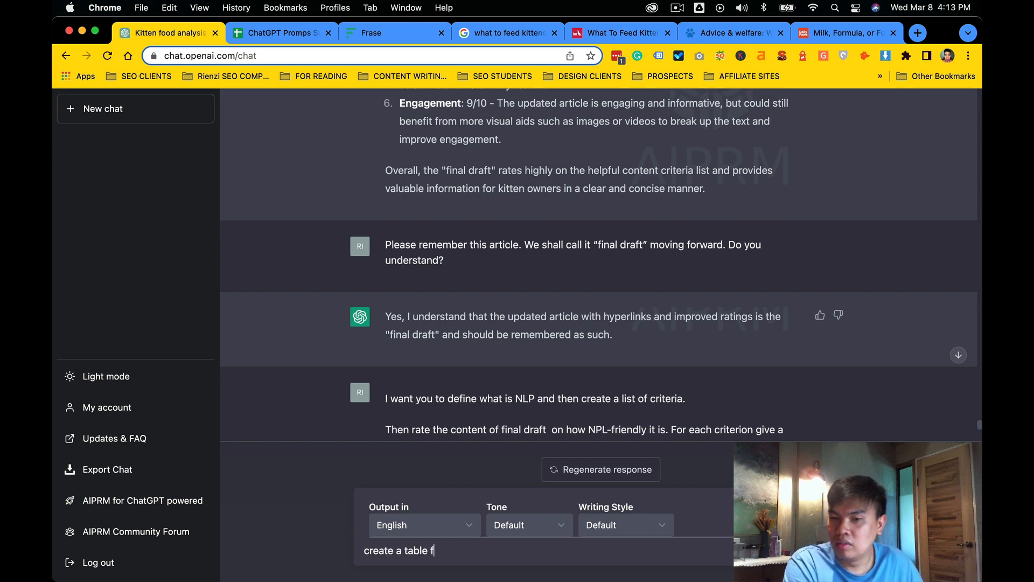
{"action": "type", "text": "or the se"}
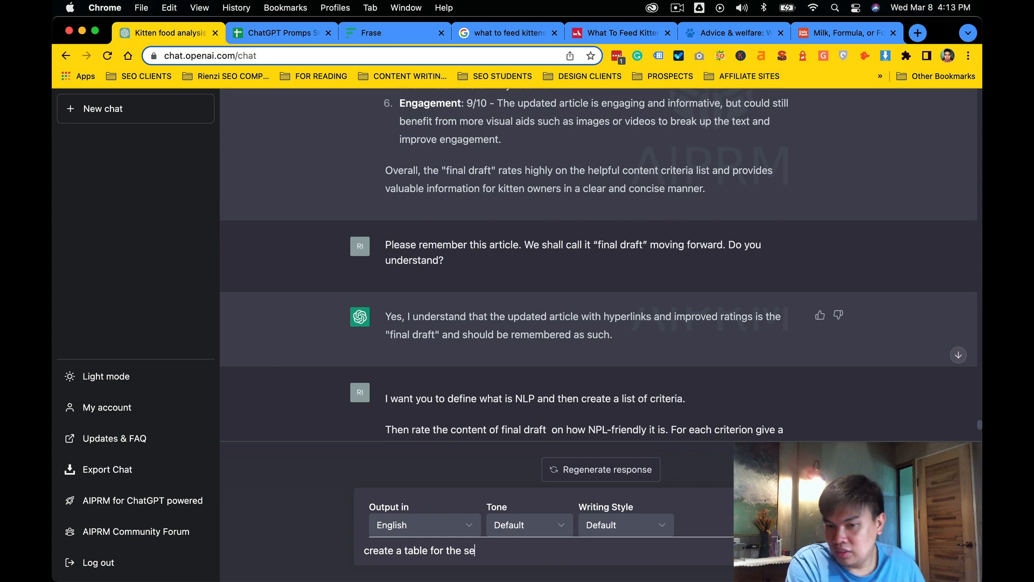
{"action": "type", "text": "ction"}
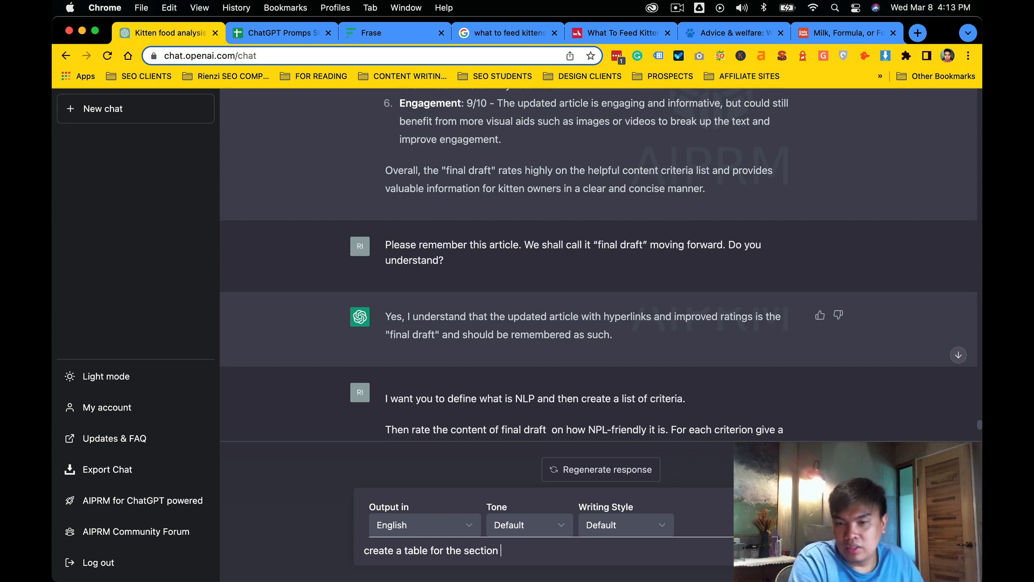
{"action": "key", "text": "cmd+v"}
{"action": "key", "text": "Return"}
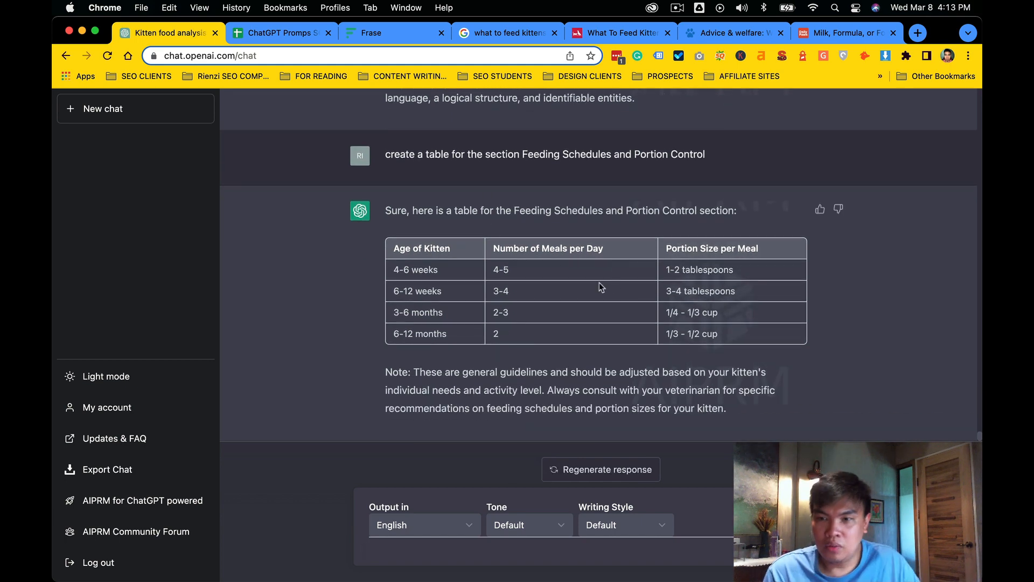
Copy the whole feeding schedule table from ChatGPT's answer and insert it under the "Feeding Schedules and Portion Control" heading in the Frase draft.
{"action": "left_click_drag", "start_coordinate": [822, 331], "coordinate": [387, 247]}
{"action": "key", "text": "super+c"}
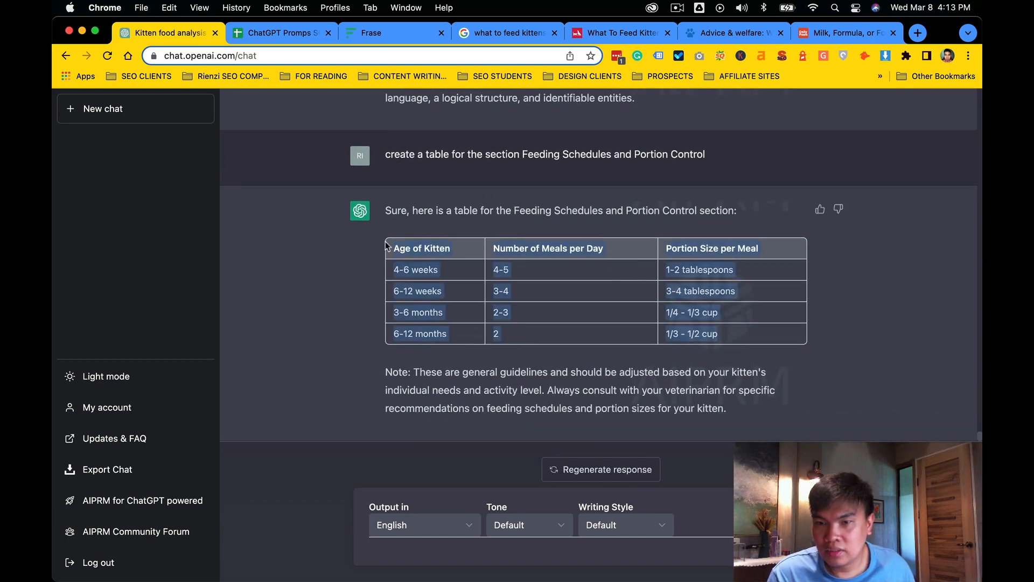
{"action": "key", "text": "ctrl+Tab"}
{"action": "key", "text": "ctrl+Tab"}
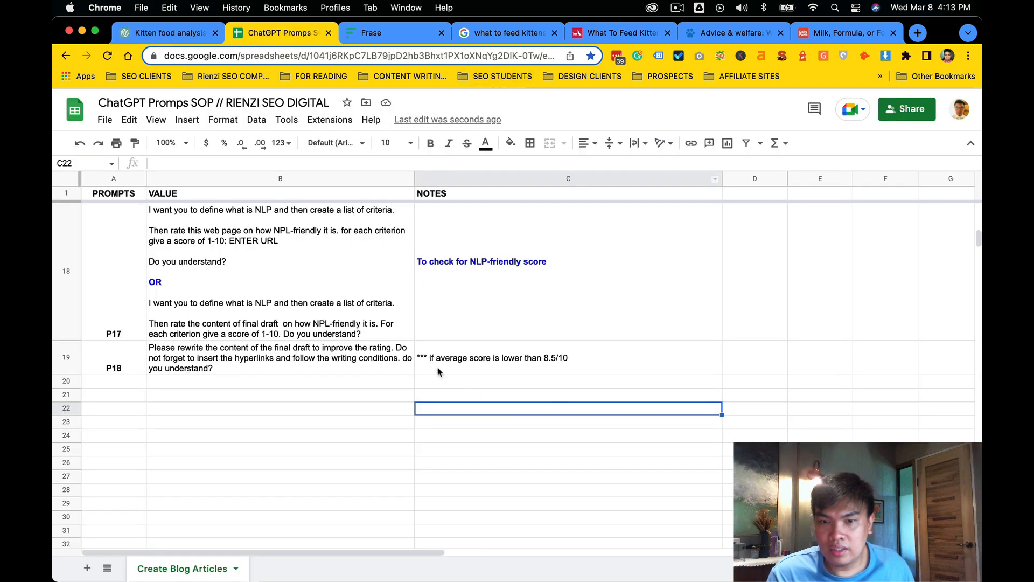
{"action": "left_click", "coordinate": [440, 376]}
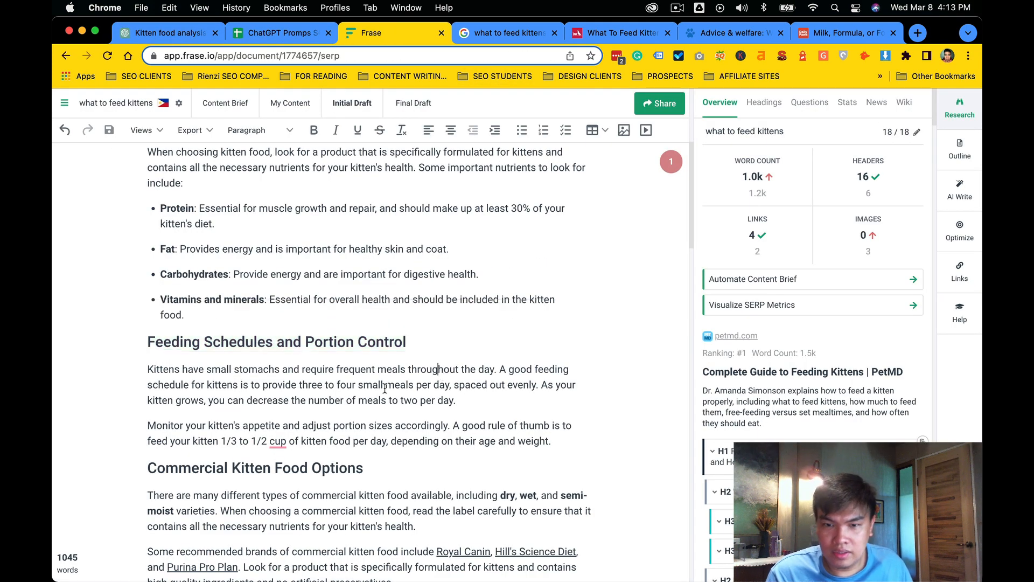
{"action": "left_click", "coordinate": [428, 349]}
{"action": "key", "text": "Right"}
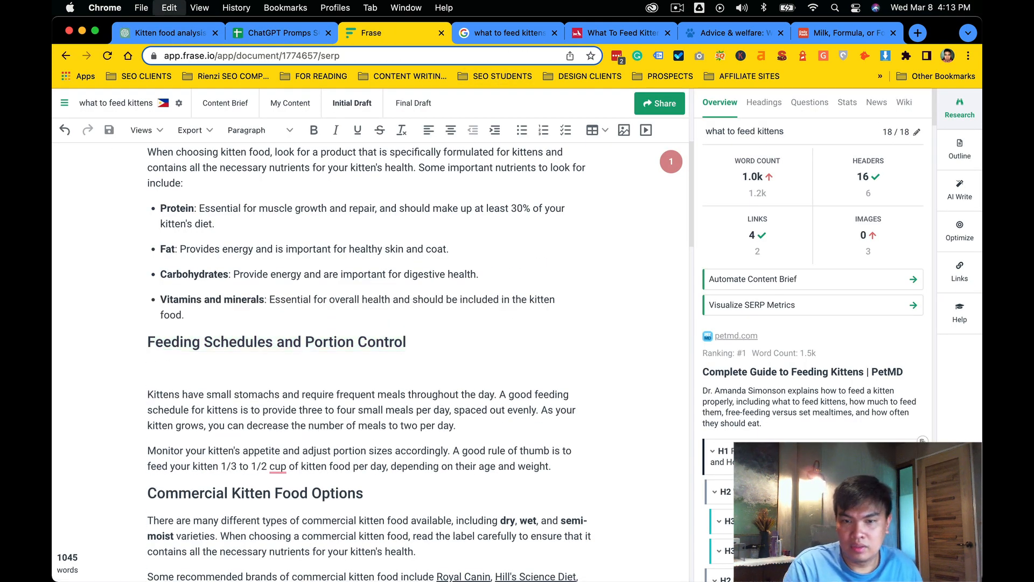
{"action": "key", "text": "super+v"}
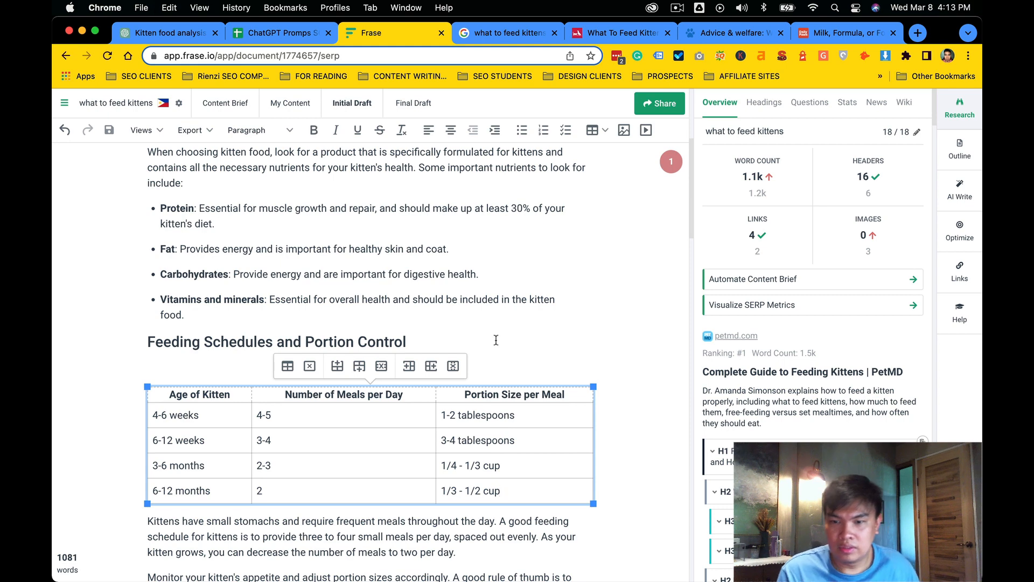
{"action": "scroll", "coordinate": [576, 481], "scroll_direction": "down", "scroll_amount": 1}
{"action": "left_click", "coordinate": [576, 481]}
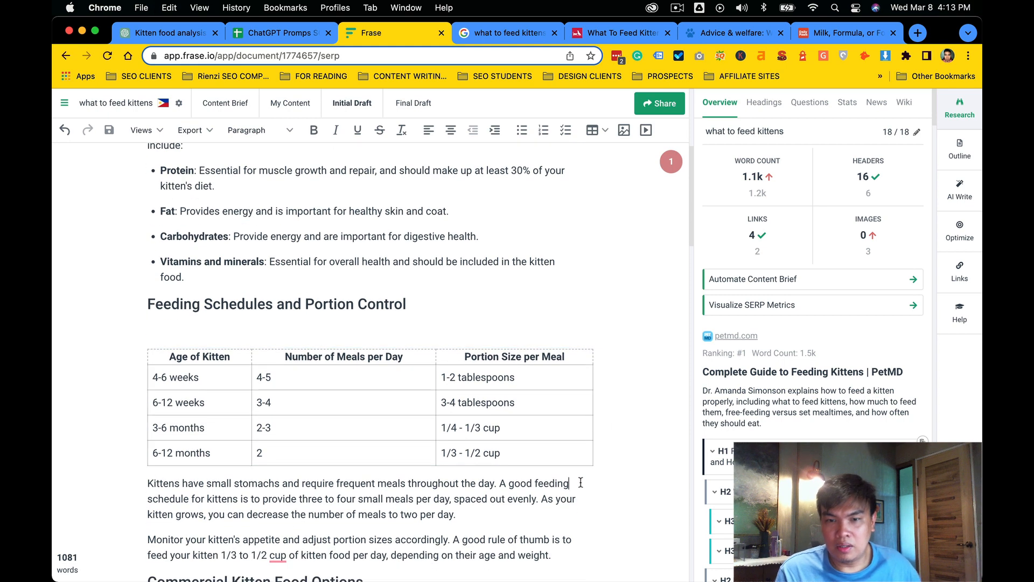
Review the draft around the feeding table, then the introduction and the paragraphs under "Nutritional Requirements of Kittens".
{"action": "scroll", "coordinate": [531, 431], "scroll_direction": "down", "scroll_amount": 4}
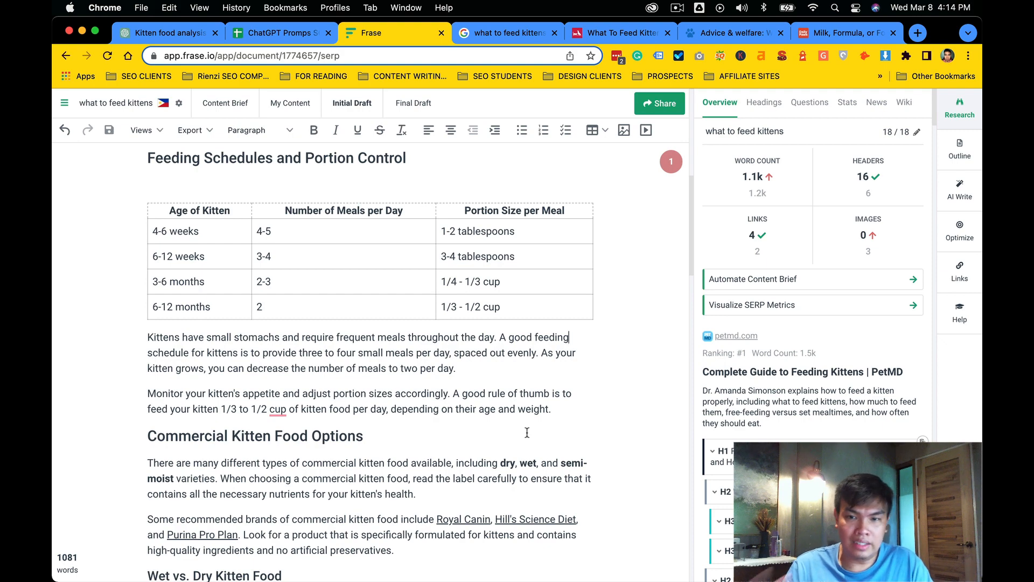
{"action": "scroll", "coordinate": [527, 433], "scroll_direction": "up", "scroll_amount": 1}
{"action": "scroll", "coordinate": [527, 433], "scroll_direction": "up", "scroll_amount": 15}
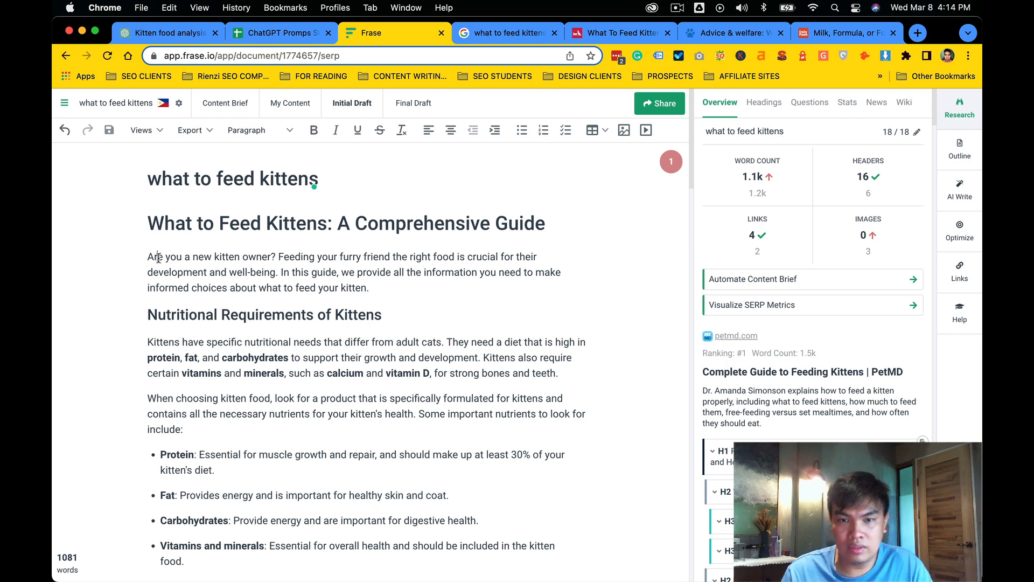
{"action": "left_click_drag", "start_coordinate": [149, 258], "coordinate": [438, 373]}
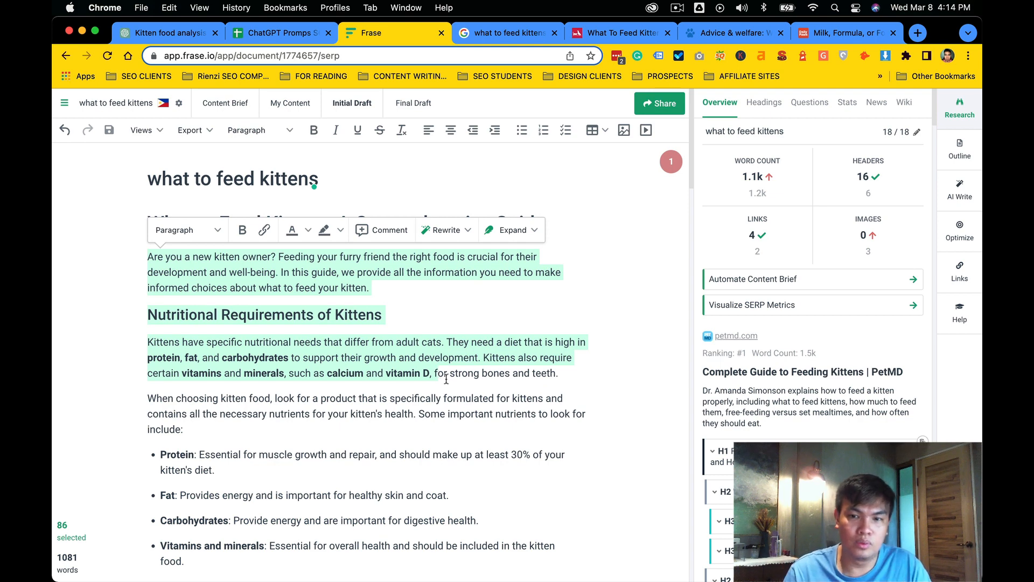
{"action": "left_click", "coordinate": [435, 393]}
{"action": "left_click_drag", "start_coordinate": [383, 412], "coordinate": [334, 340]}
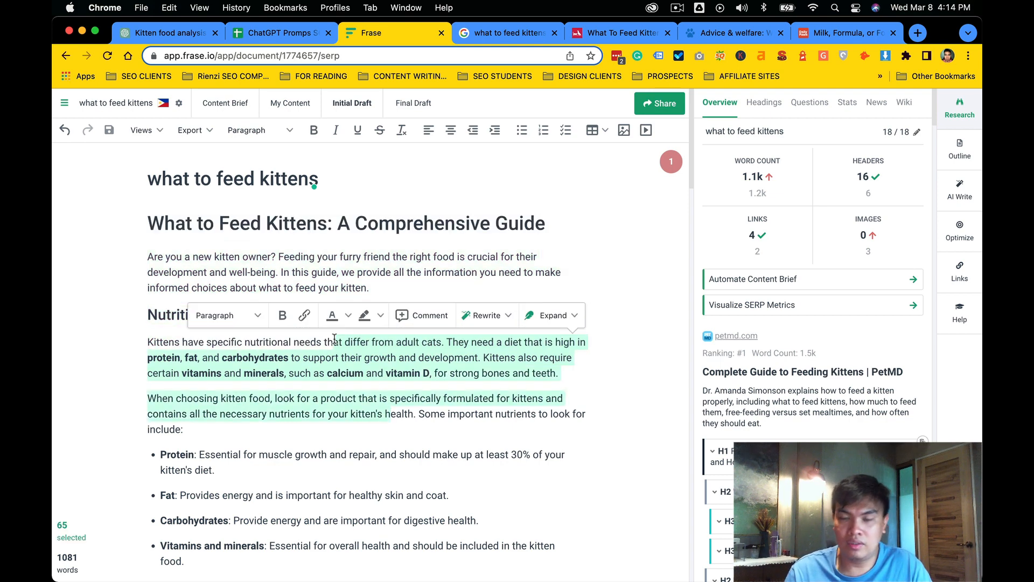
{"action": "left_click", "coordinate": [412, 457]}
{"action": "scroll", "coordinate": [413, 458], "scroll_direction": "down", "scroll_amount": 1}
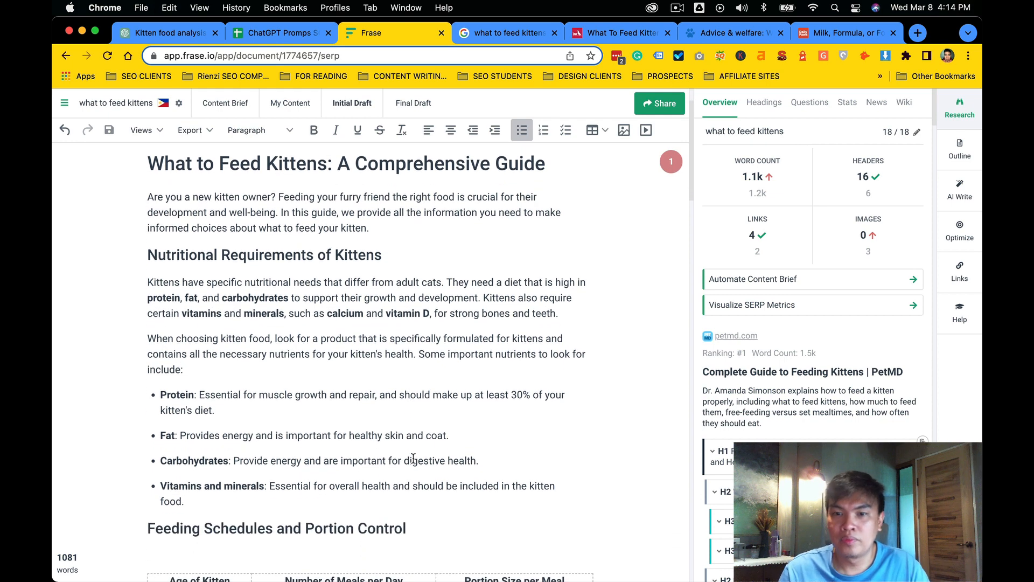